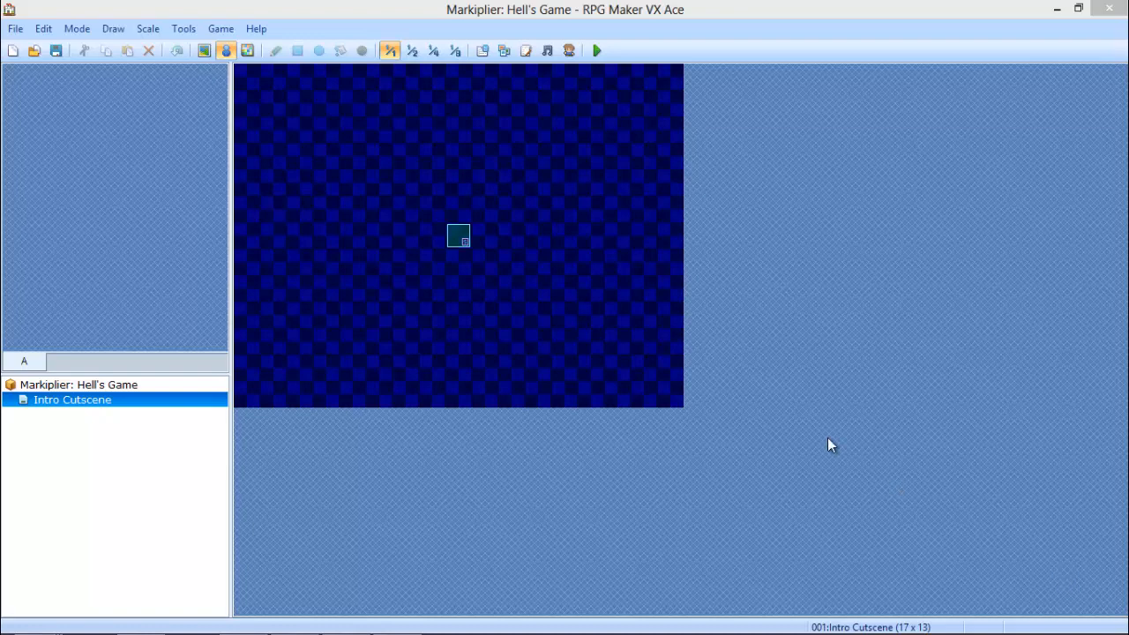
Open the database and look through its Classes, Tilesets, Common Events, System and Terms pages, returning to Actors.
left_click(482, 50)
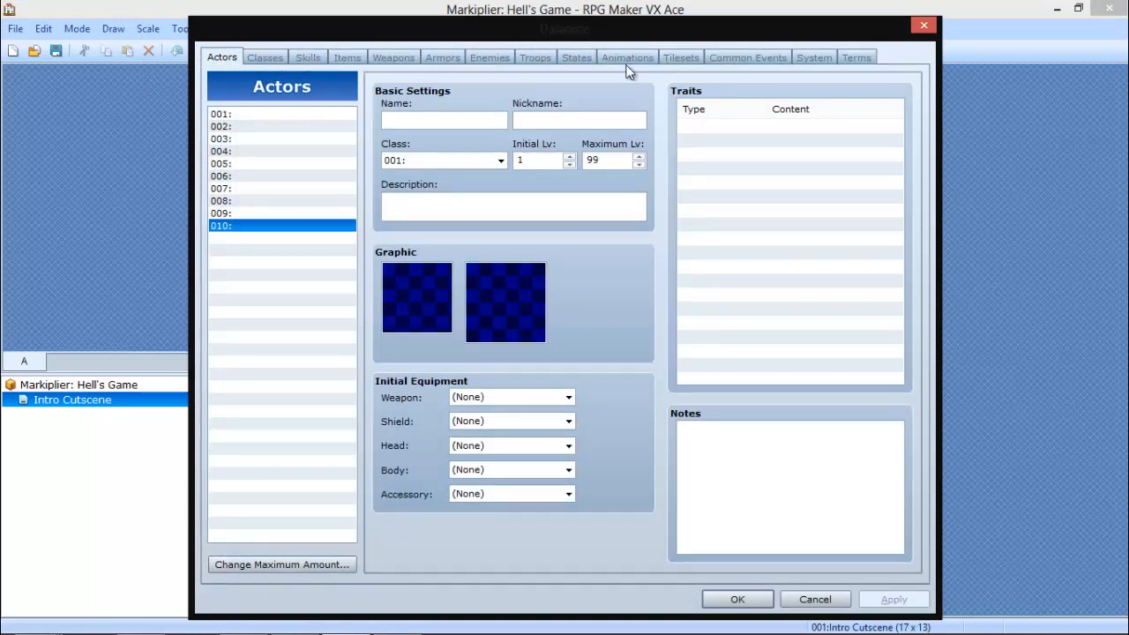
left_click(265, 57)
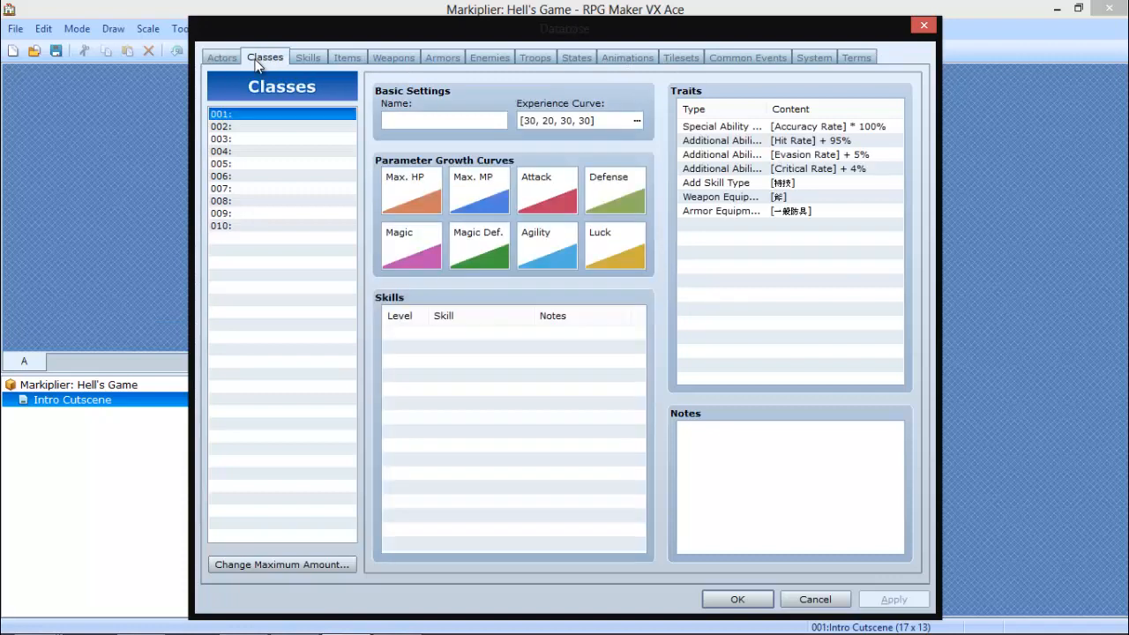
left_click(681, 57)
left_click(747, 57)
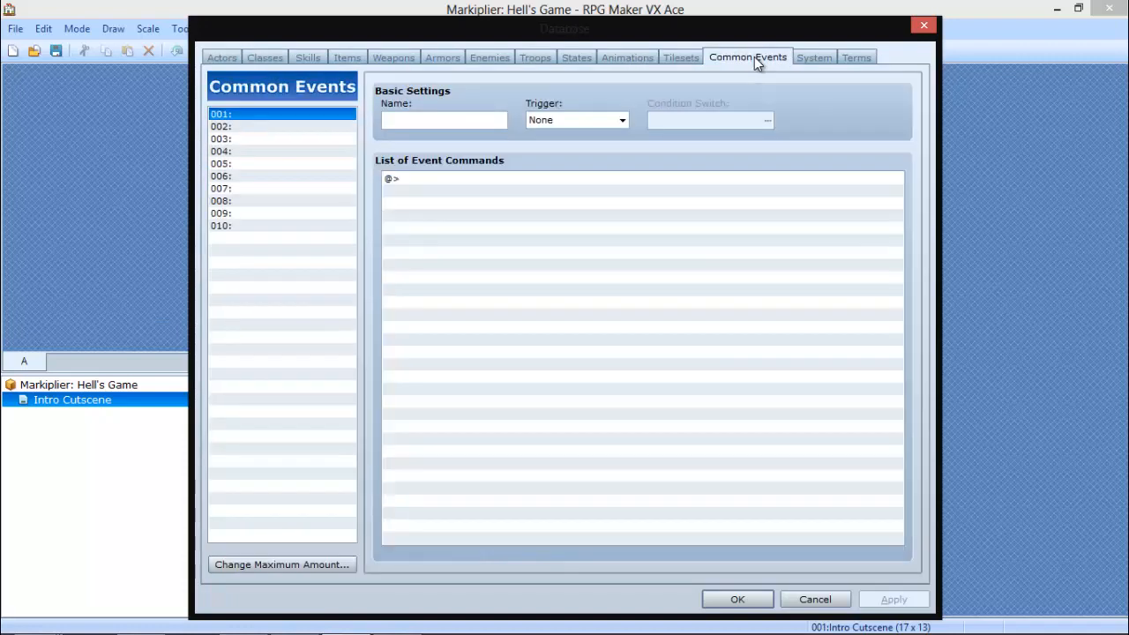
left_click(815, 58)
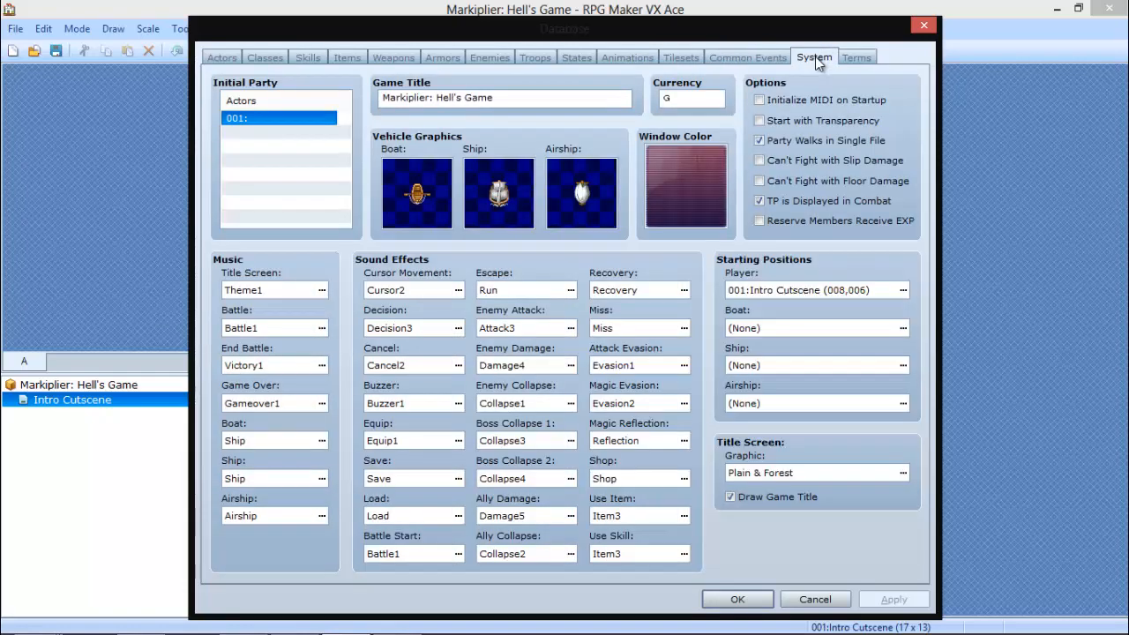
left_click(863, 60)
left_click(824, 56)
left_click(231, 57)
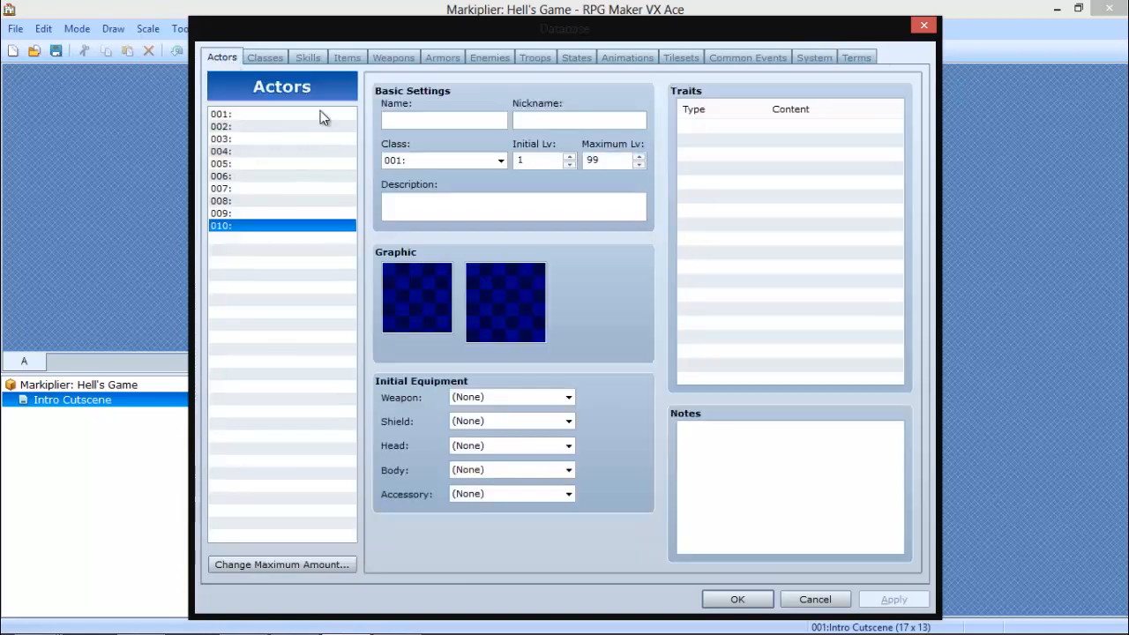
Name actor 001 Markiplier and give it the nickname Mark.
left_click(320, 114)
left_click(444, 118)
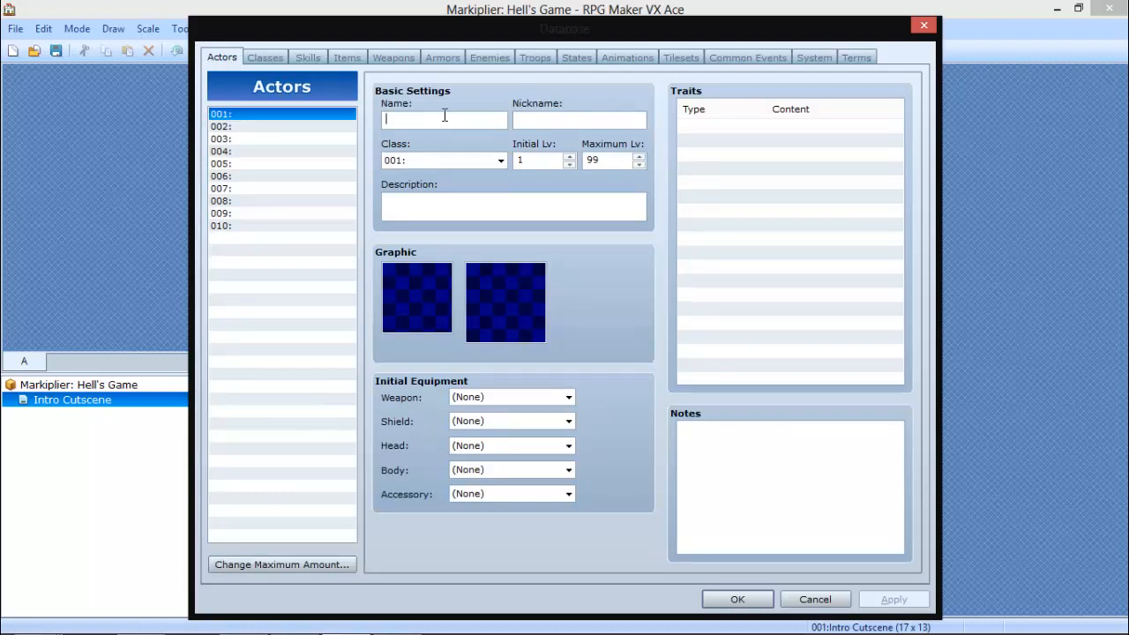
type("Markiplier")
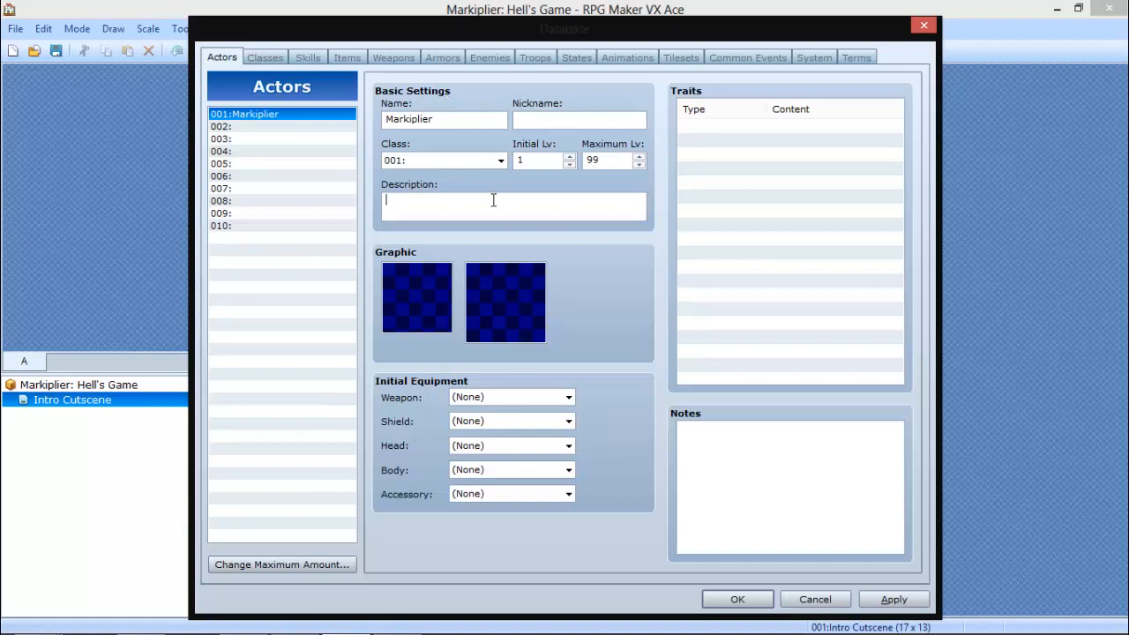
left_click(517, 119)
type("Mark")
Assign the Mythos sprite of the man in the brown suit as Markiplier's character graphic.
double_click(436, 316)
left_click(397, 324)
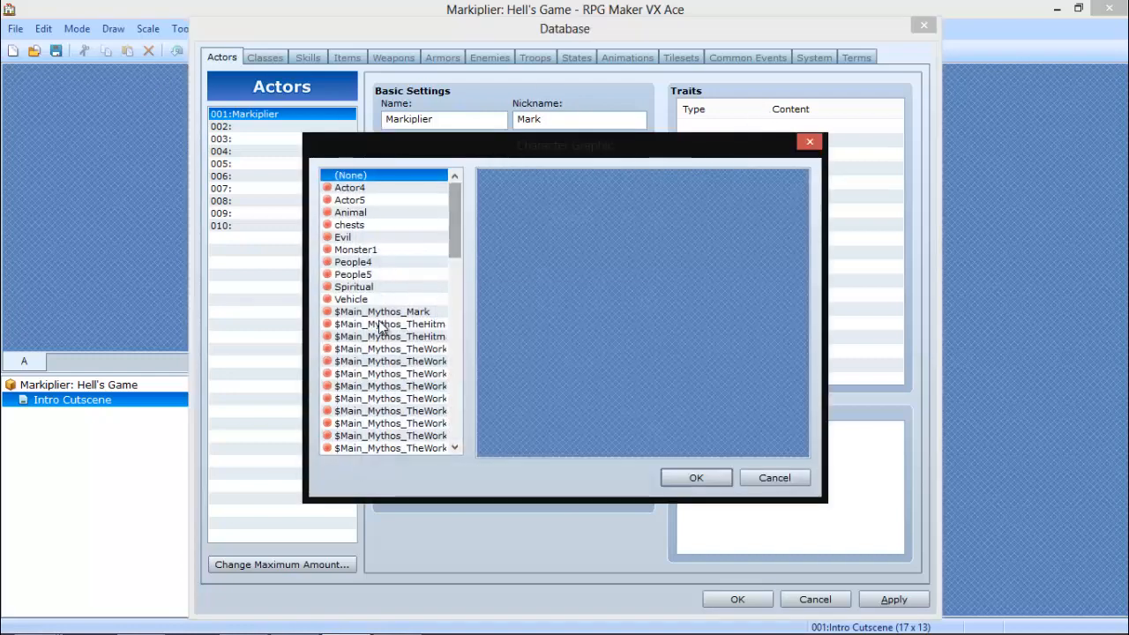
left_click(706, 482)
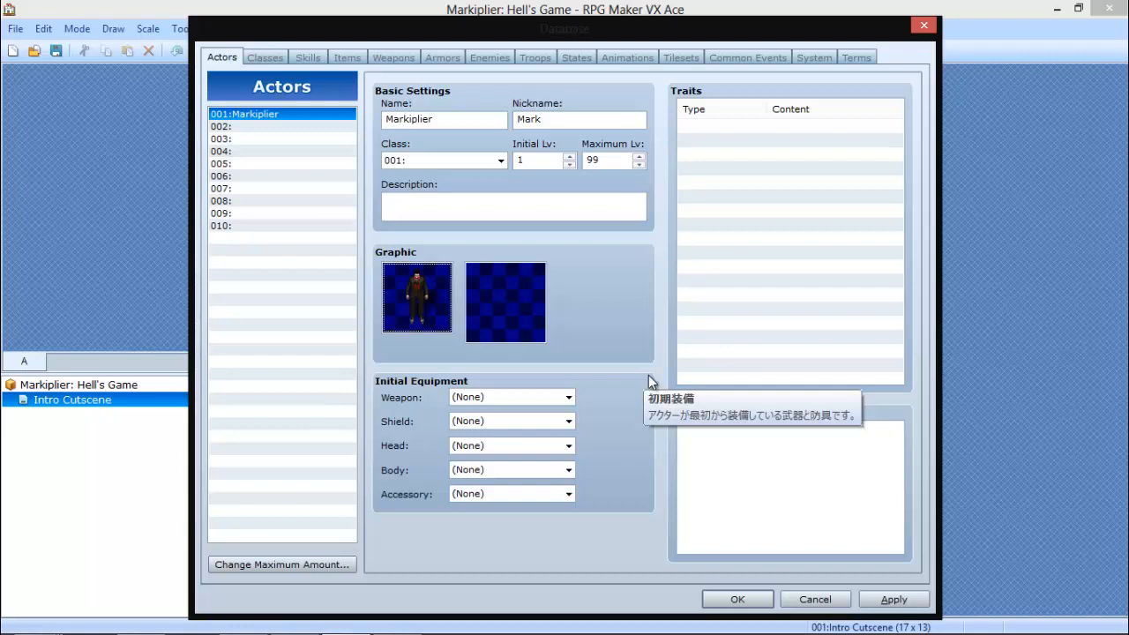
Name actor 002 Bob.
left_click(310, 128)
left_click(420, 121)
type("Bob")
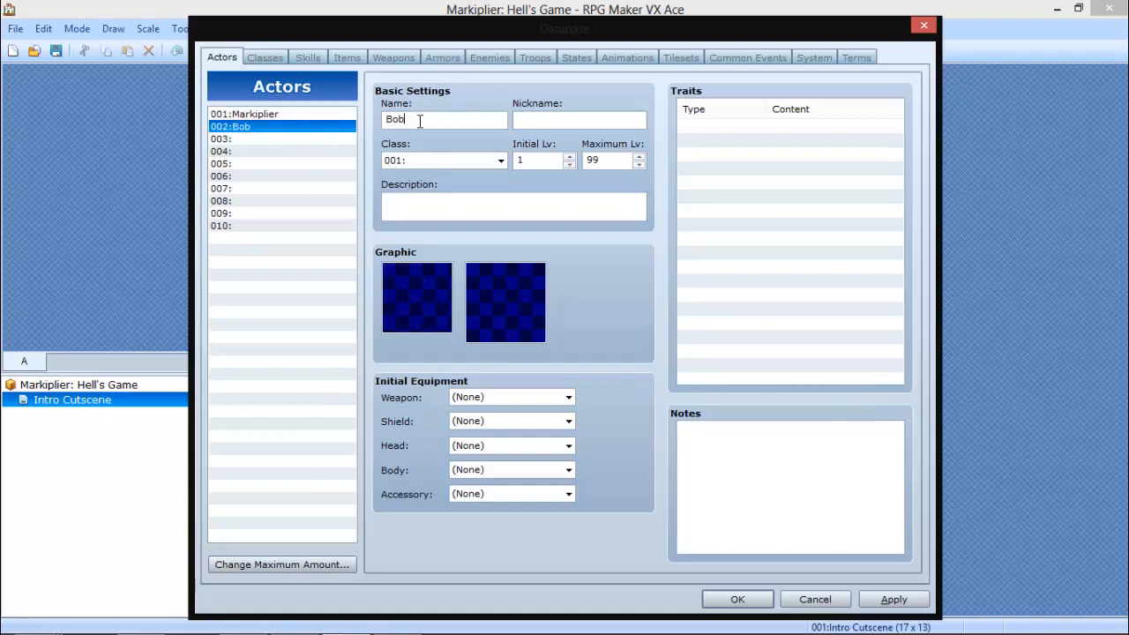
left_click(499, 201)
Preview the Mythos character graphics available for Bob, including the hitman, worker and Mark sprites, without assigning one.
double_click(429, 294)
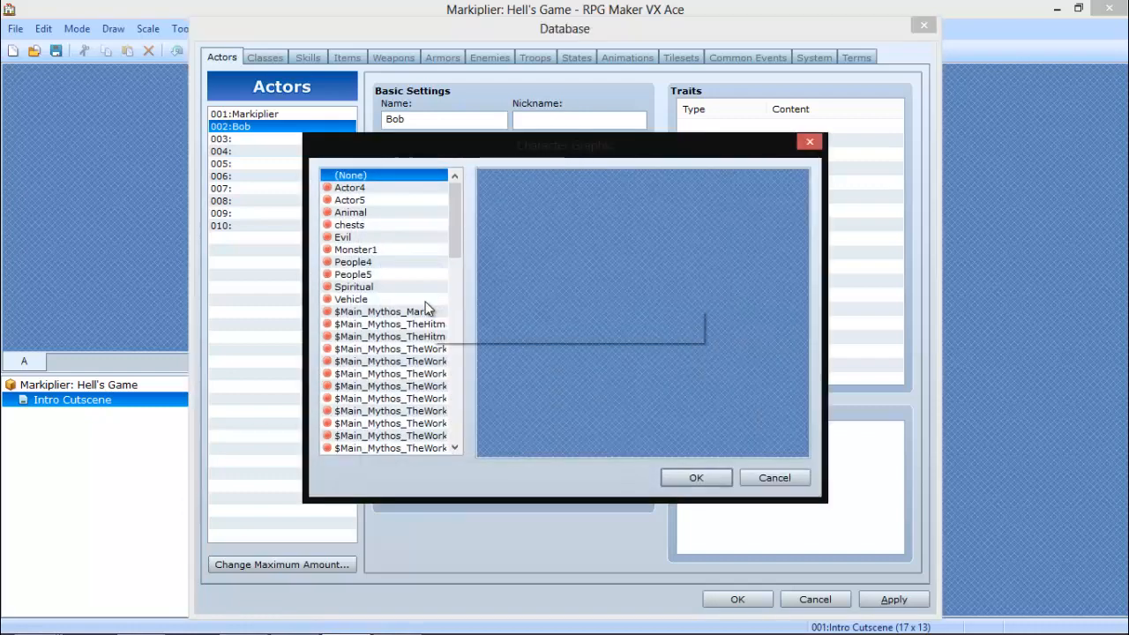
left_click(429, 323)
left_click(389, 336)
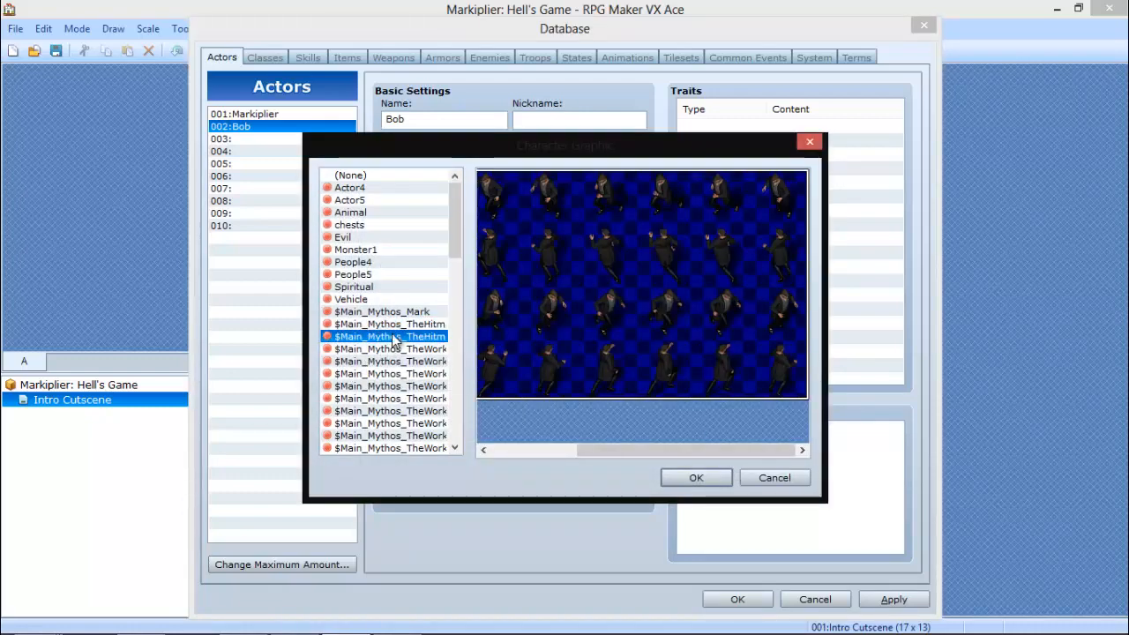
left_click(389, 349)
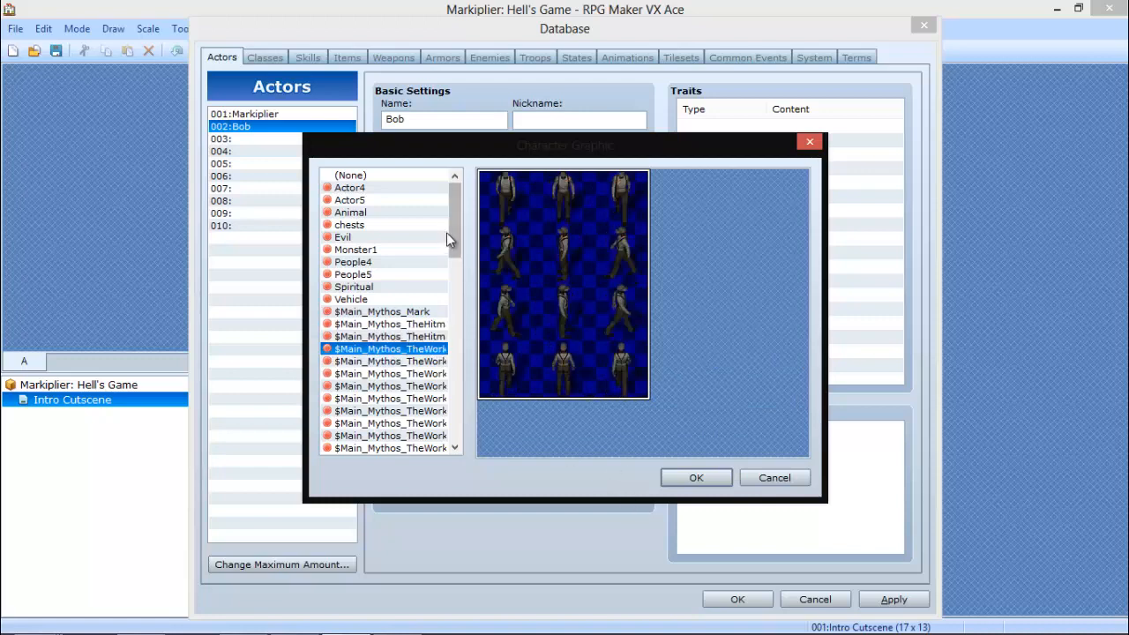
left_click_drag(449, 232, 453, 256)
left_click(424, 252)
left_click(432, 299)
left_click(433, 201)
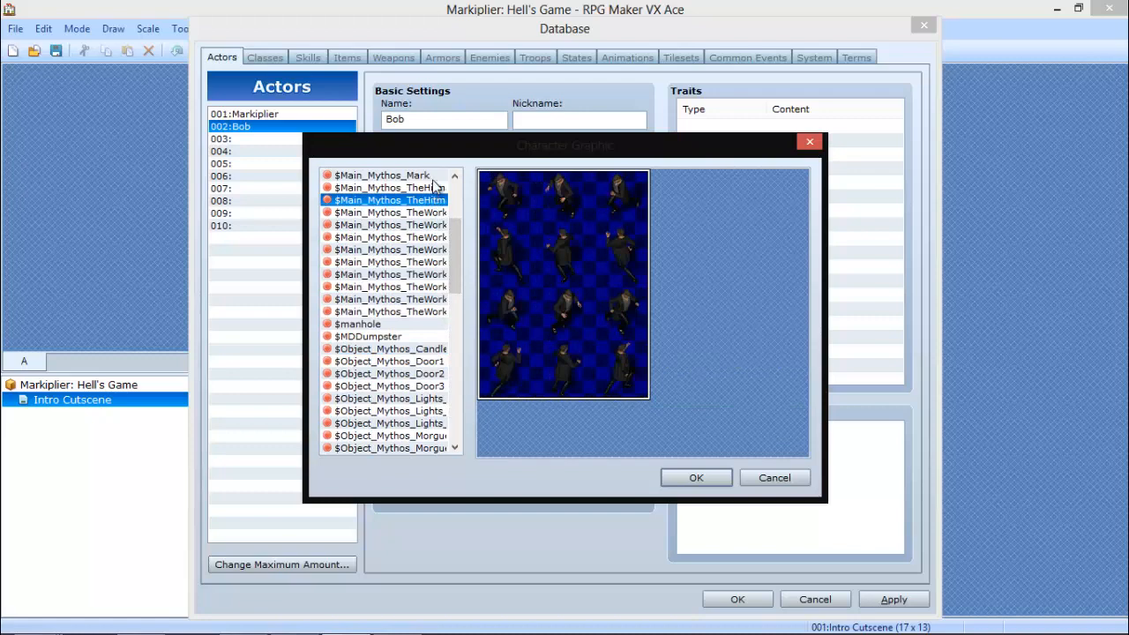
left_click(434, 189)
left_click(433, 176)
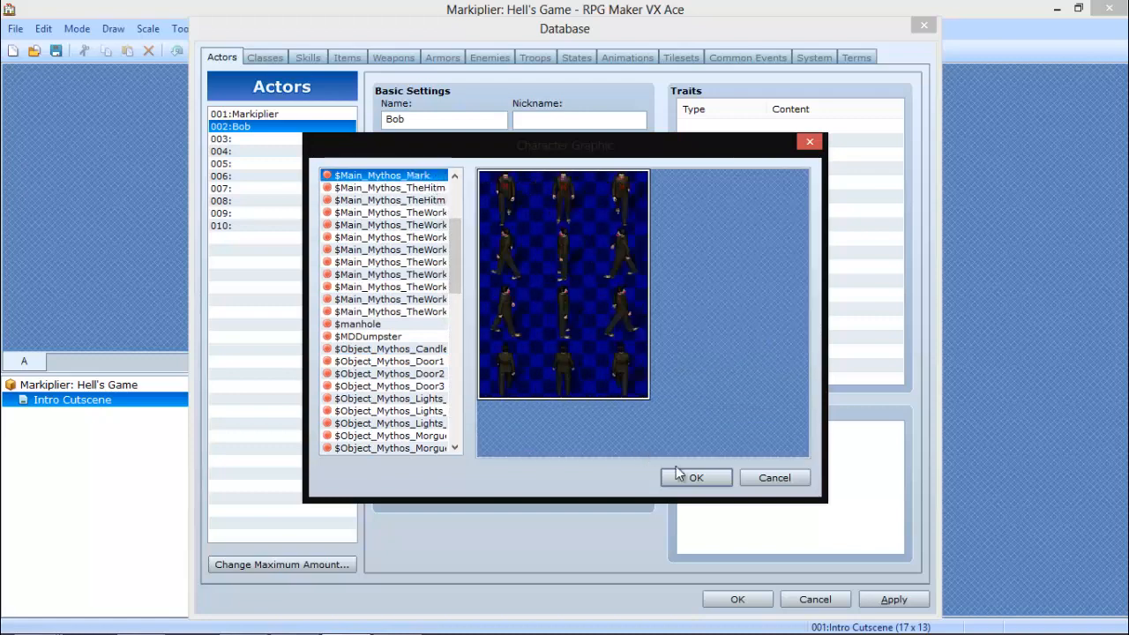
left_click(757, 477)
Name actor 003 Wade and save the actor changes to the database.
left_click(260, 139)
left_click(418, 119)
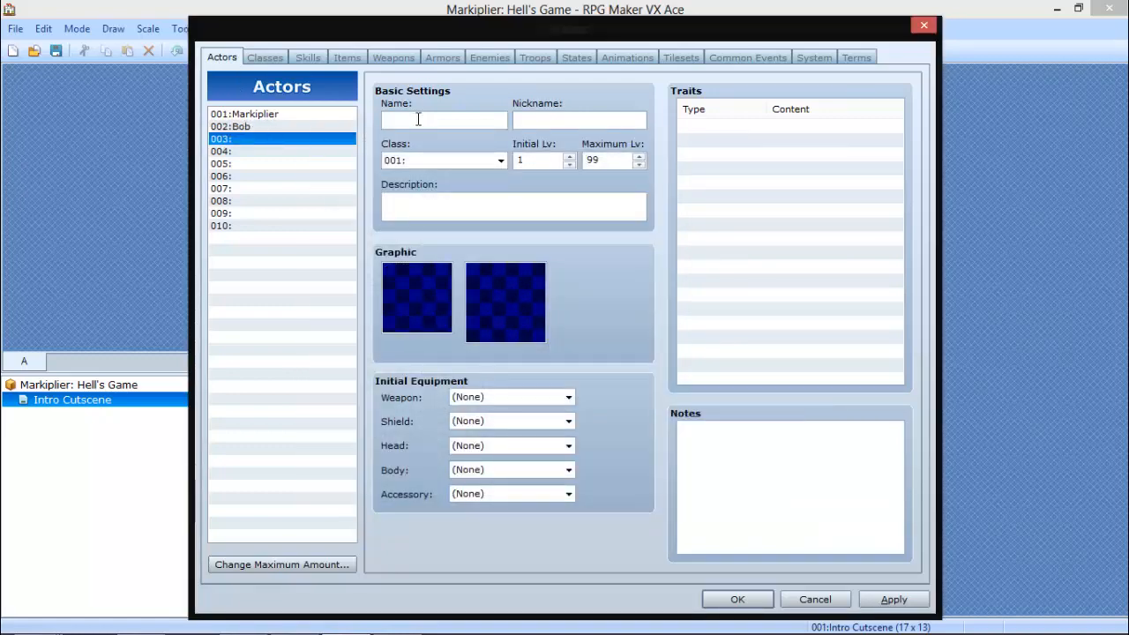
type("Wade")
left_click(739, 600)
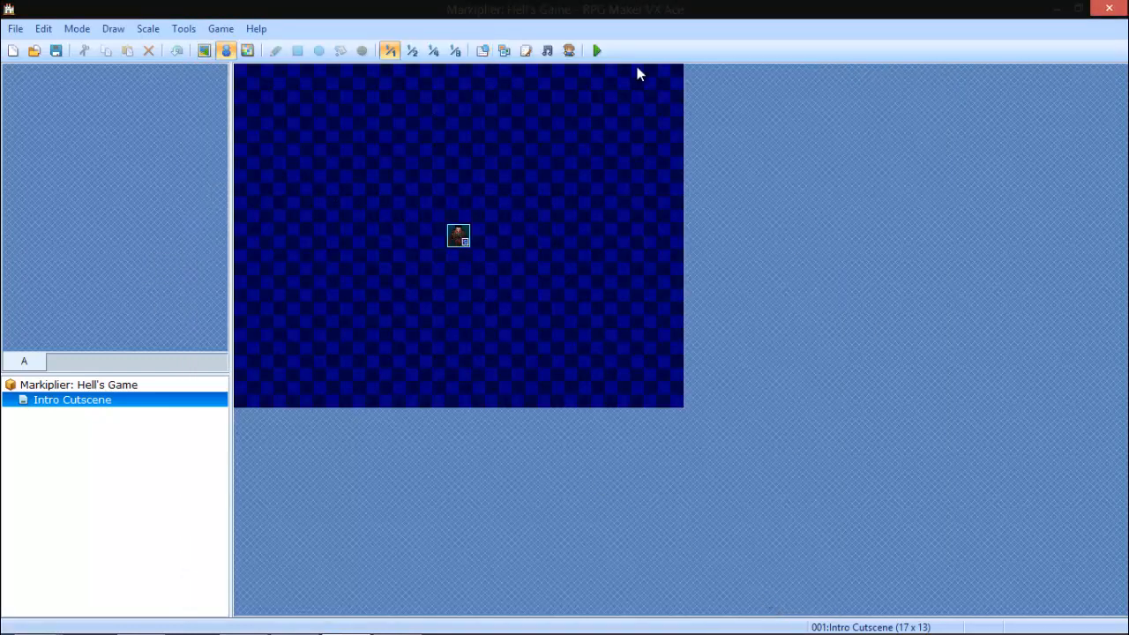
left_click(504, 51)
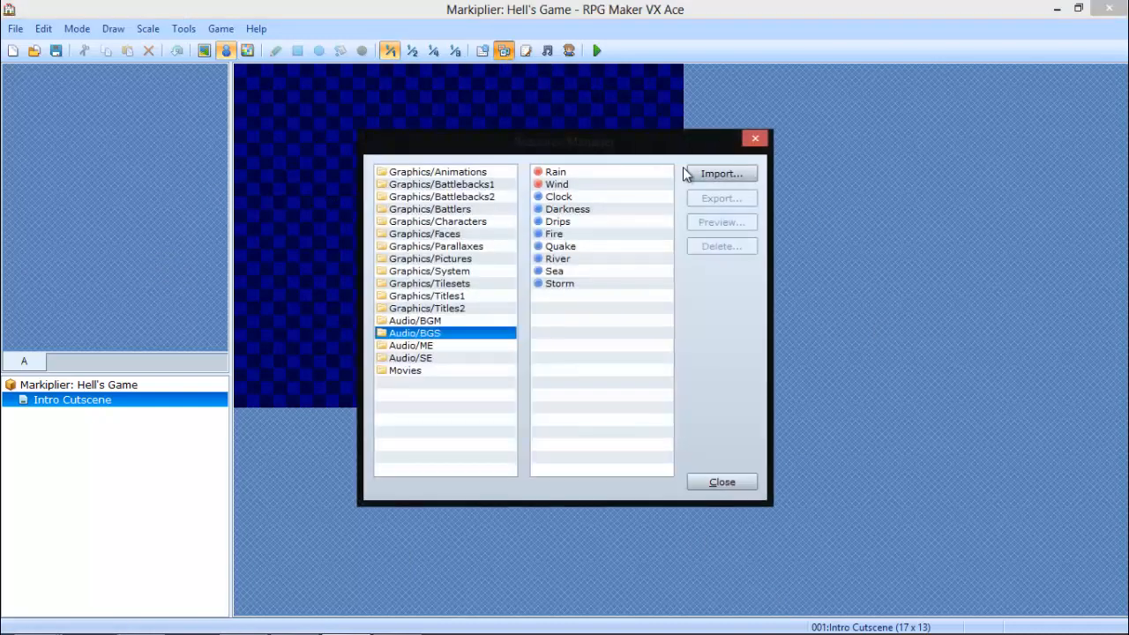
left_click(755, 139)
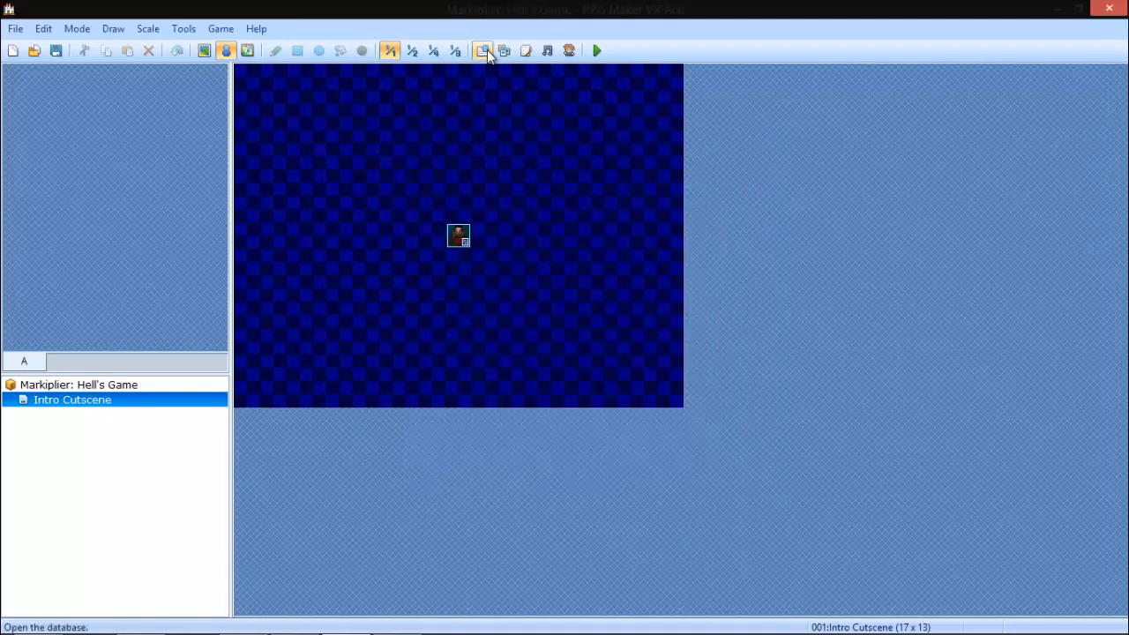
left_click(485, 51)
left_click(923, 26)
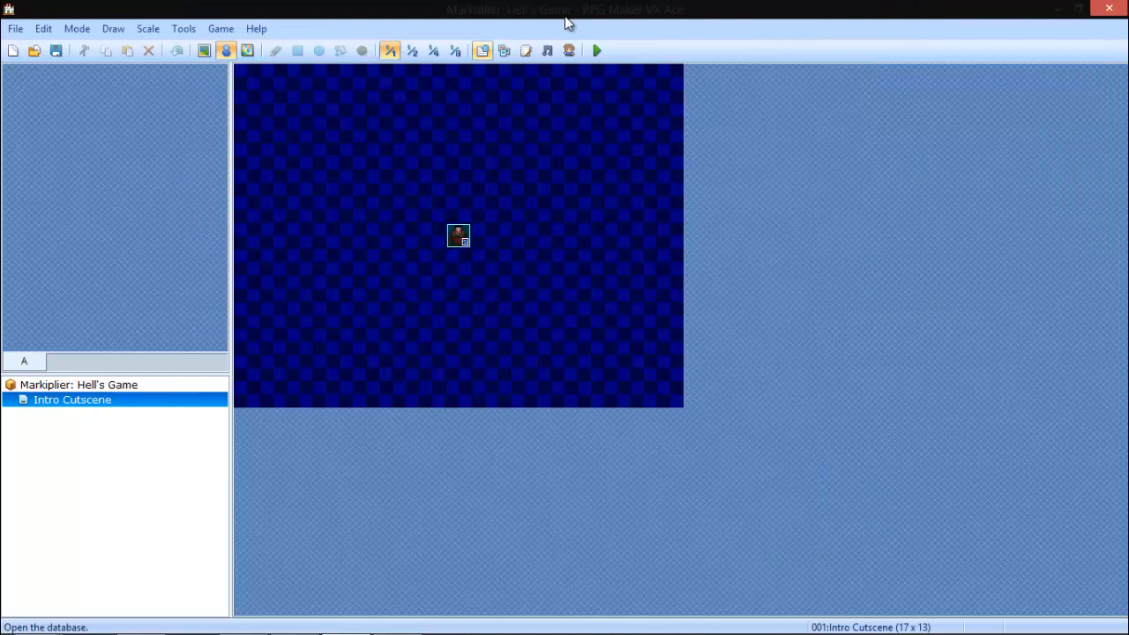
Name tileset 001 Mythos Inside in the database.
left_click(493, 54)
left_click(681, 58)
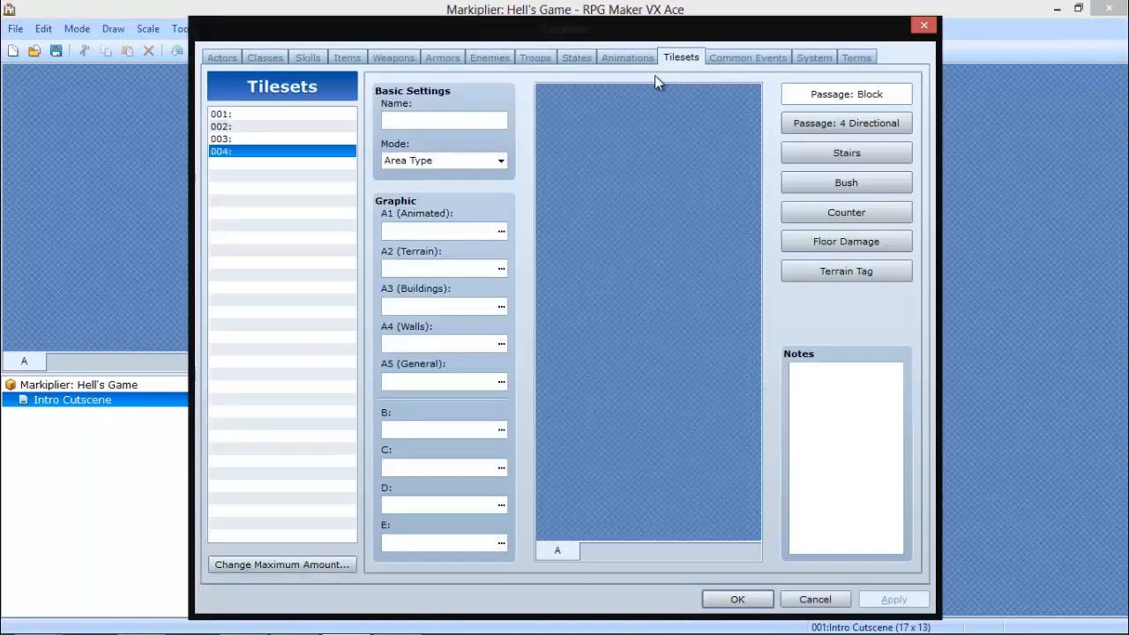
left_click(409, 119)
type("My")
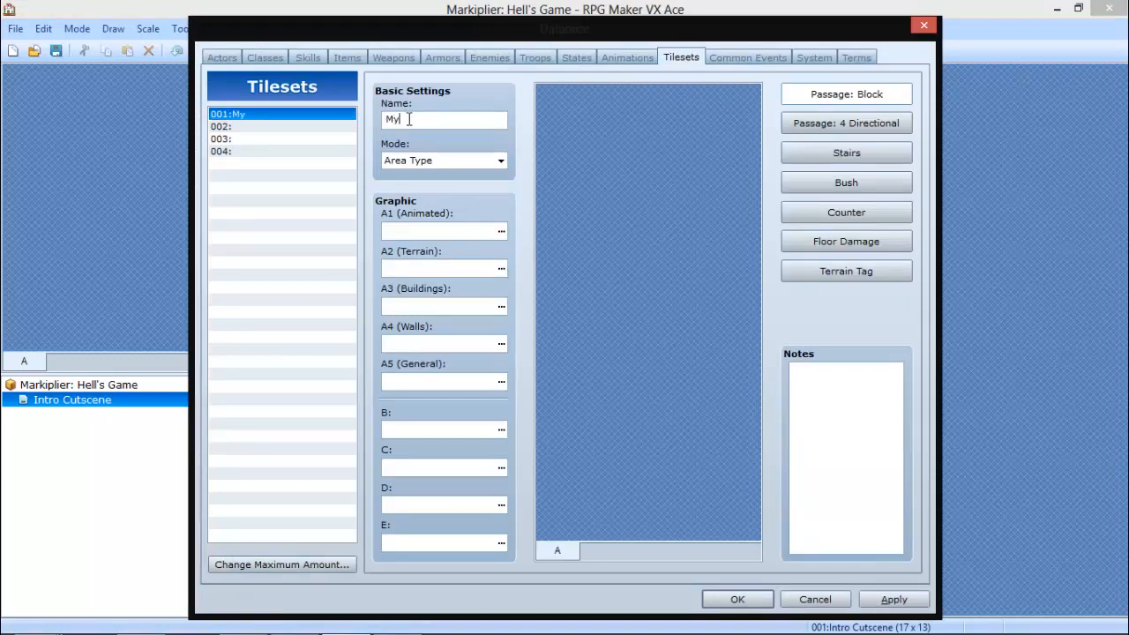
type("thos Inside")
Set the Mythos Inside tileset's A1 (Animated) graphic to Mythos_A1 and its A2 (Terrain) graphic to Mythos_A2.
left_click(502, 230)
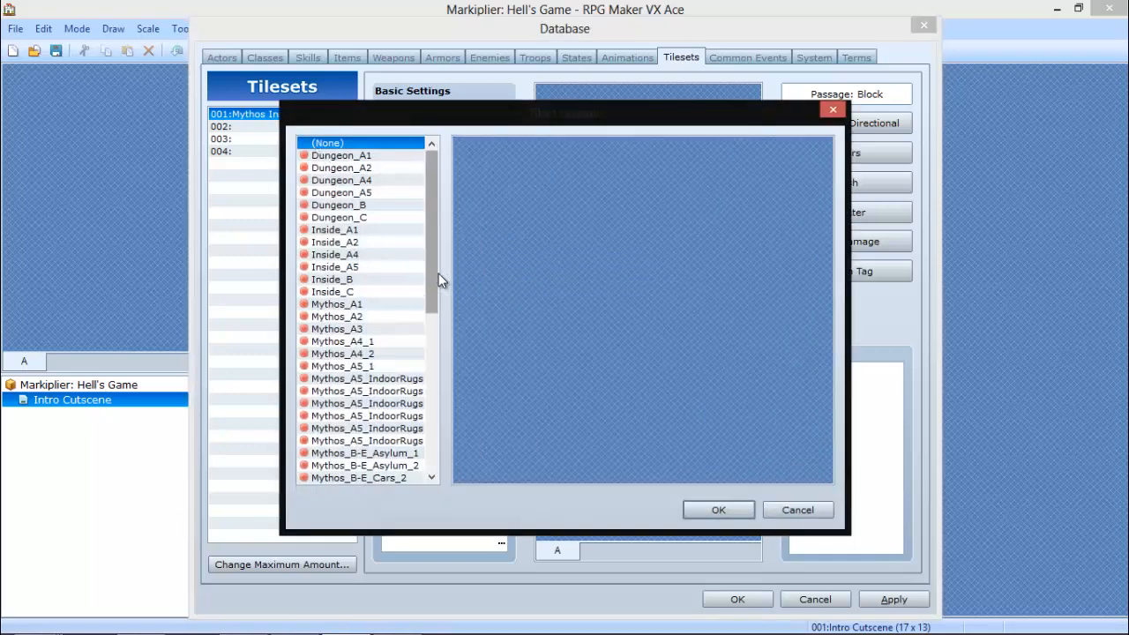
scroll(424, 269, "down", 2)
left_click(396, 255)
left_click(713, 509)
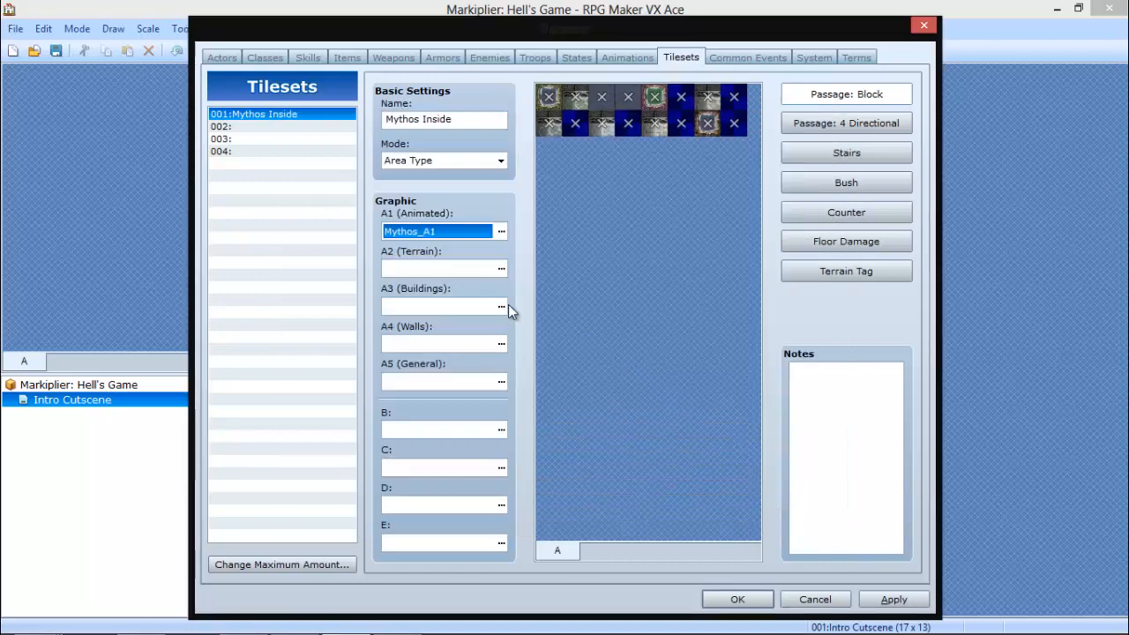
left_click(503, 268)
left_click(379, 316)
left_click(740, 515)
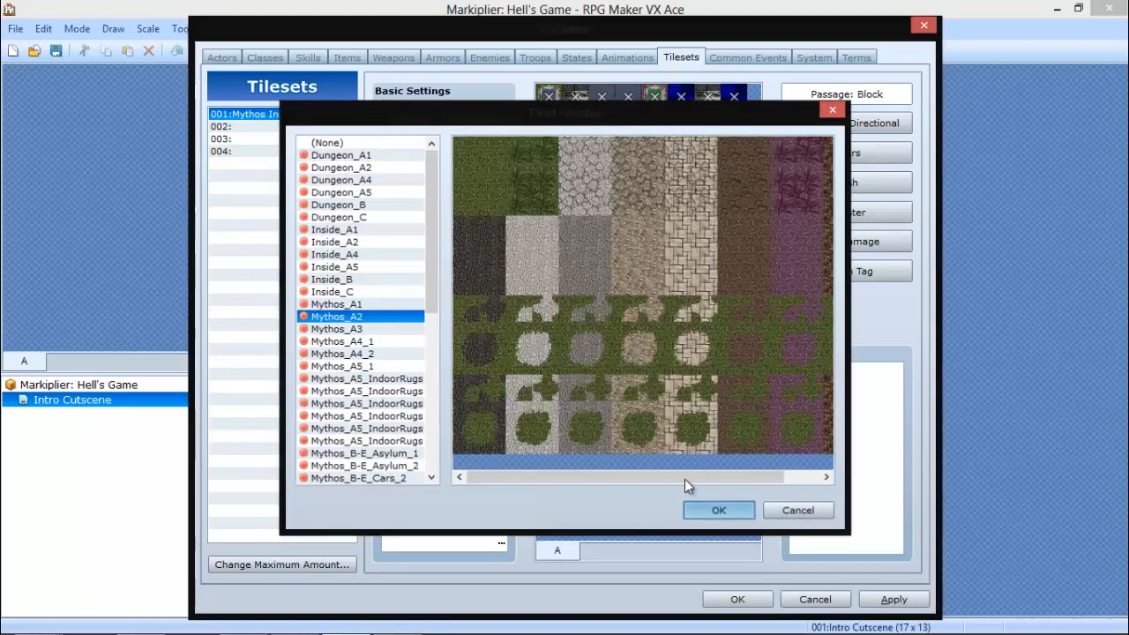
Set the Mythos Inside tileset's A3 (Buildings) graphic to Mythos_A3.
left_click(502, 305)
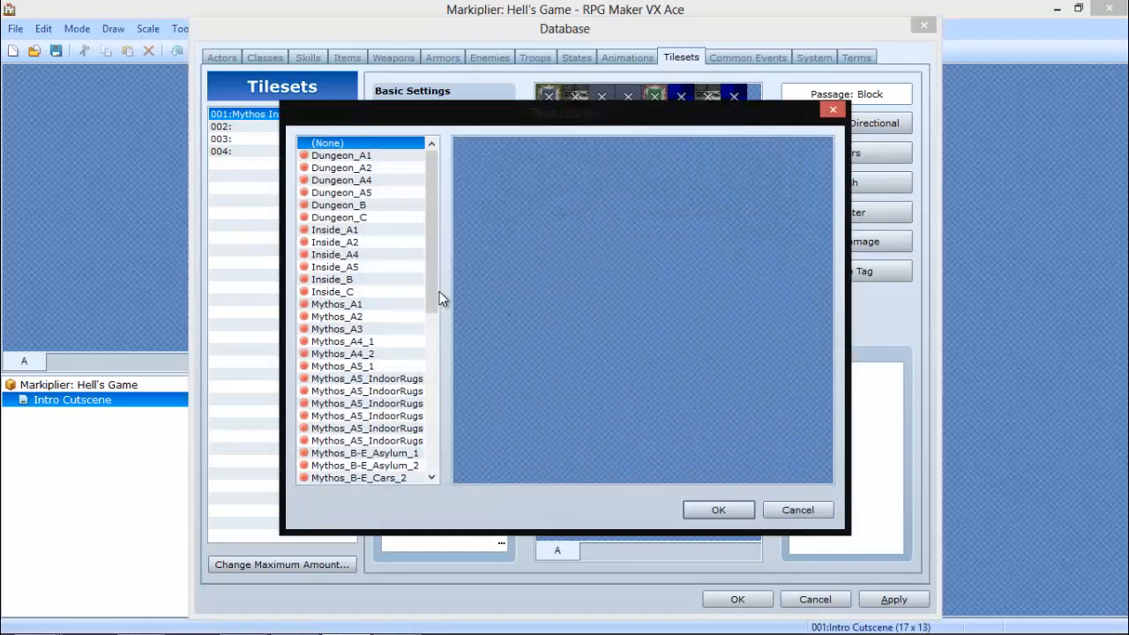
scroll(410, 292, "down", 1)
left_click(389, 304)
left_click(713, 509)
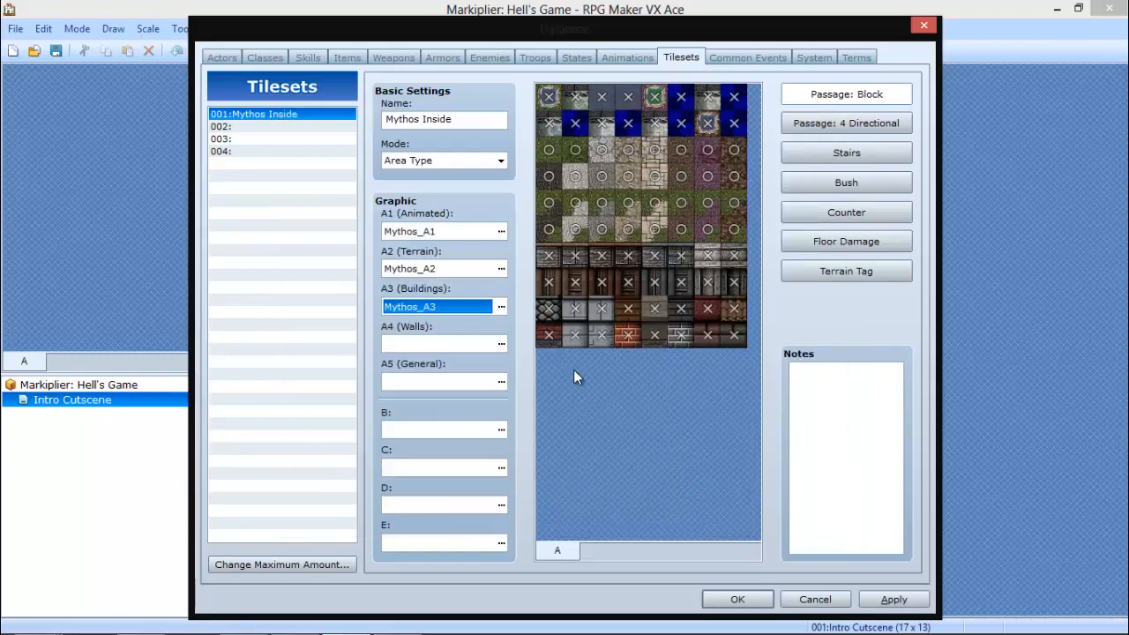
Compare the two Mythos A4 graphics and assign Mythos_A4_2 as the tileset's A4 (Walls) graphic.
left_click(501, 353)
scroll(430, 312, "down", 1)
scroll(430, 312, "down", 1)
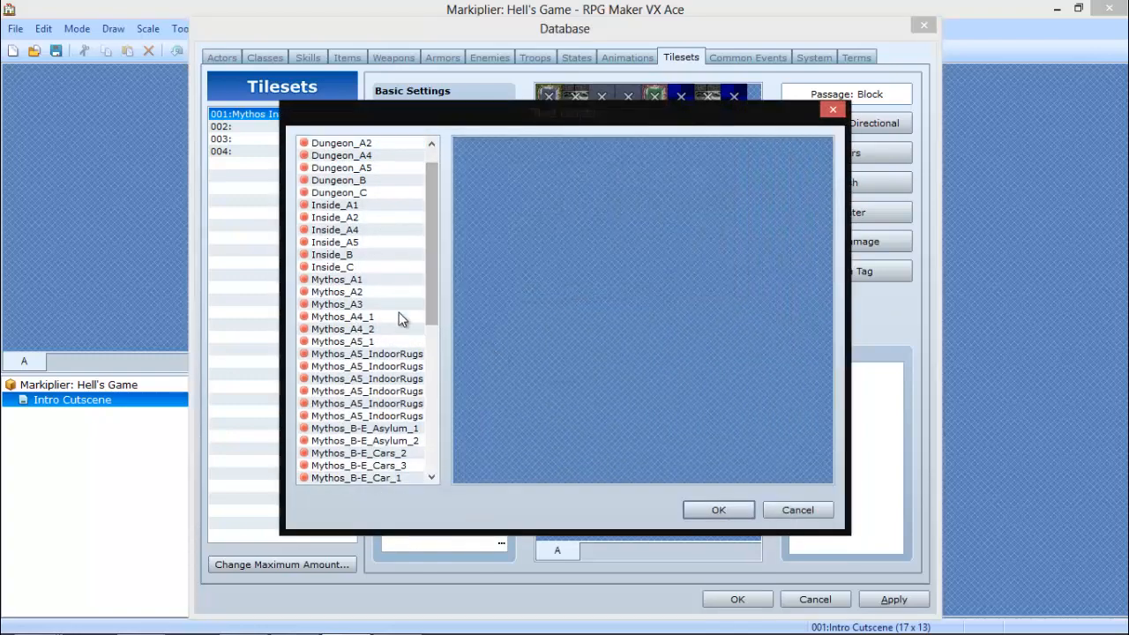
left_click(399, 329)
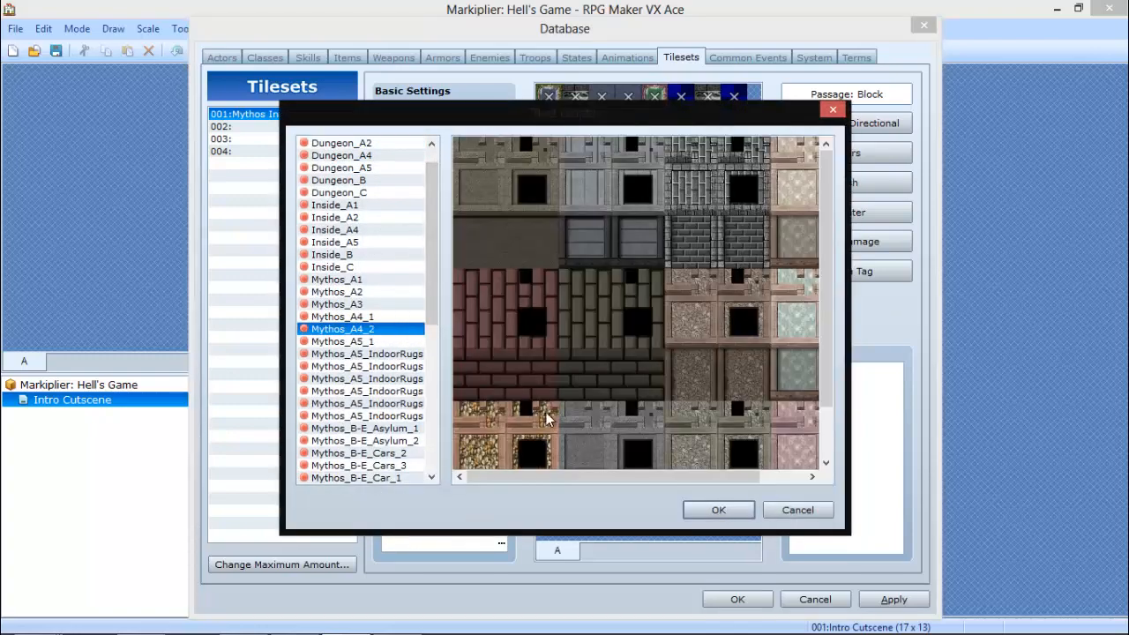
left_click(371, 316)
left_click(375, 329)
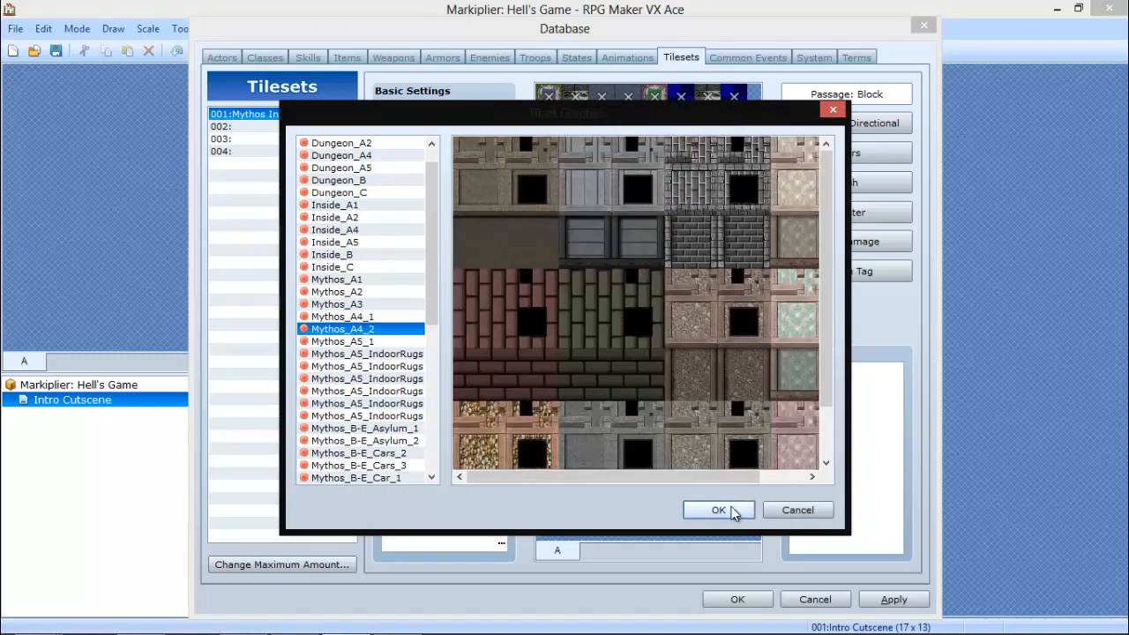
left_click(718, 510)
Set the tileset's A5 (General) graphic to Mythos_A5_1 and its B graphic to Mythos_B-E_Asylum_1.
left_click(503, 386)
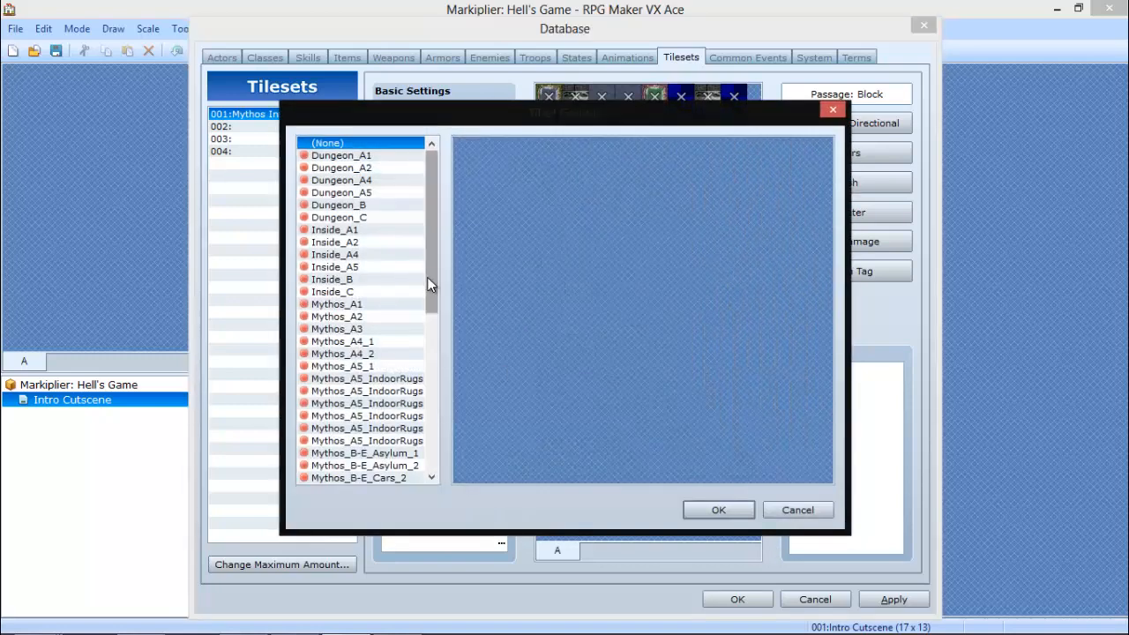
left_click_drag(430, 278, 429, 299)
left_click(373, 314)
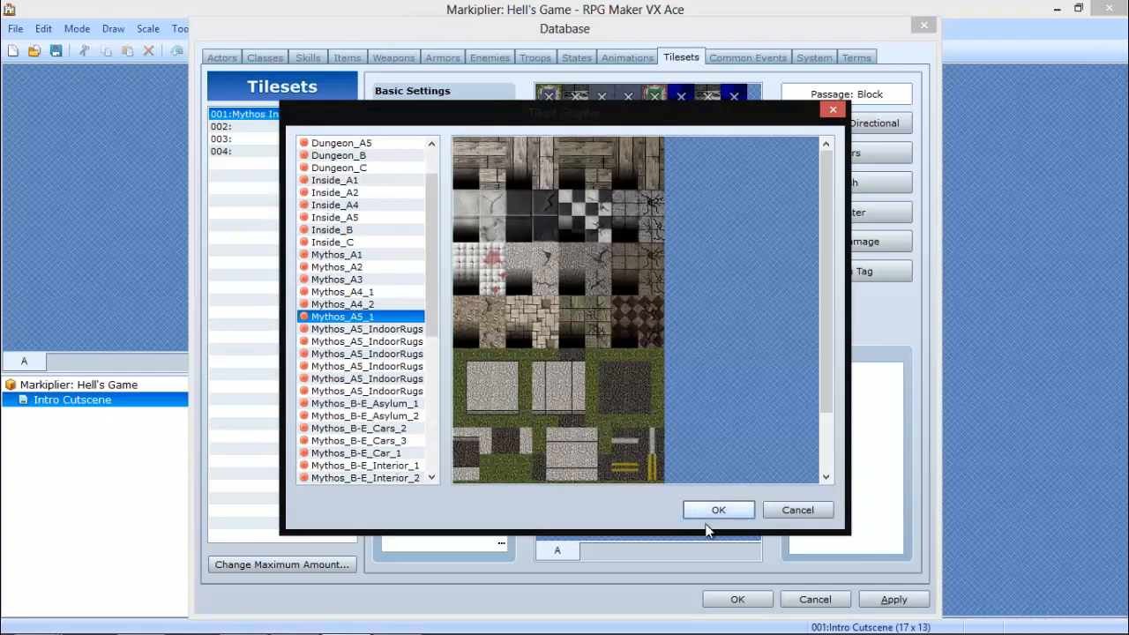
left_click(718, 510)
left_click(502, 430)
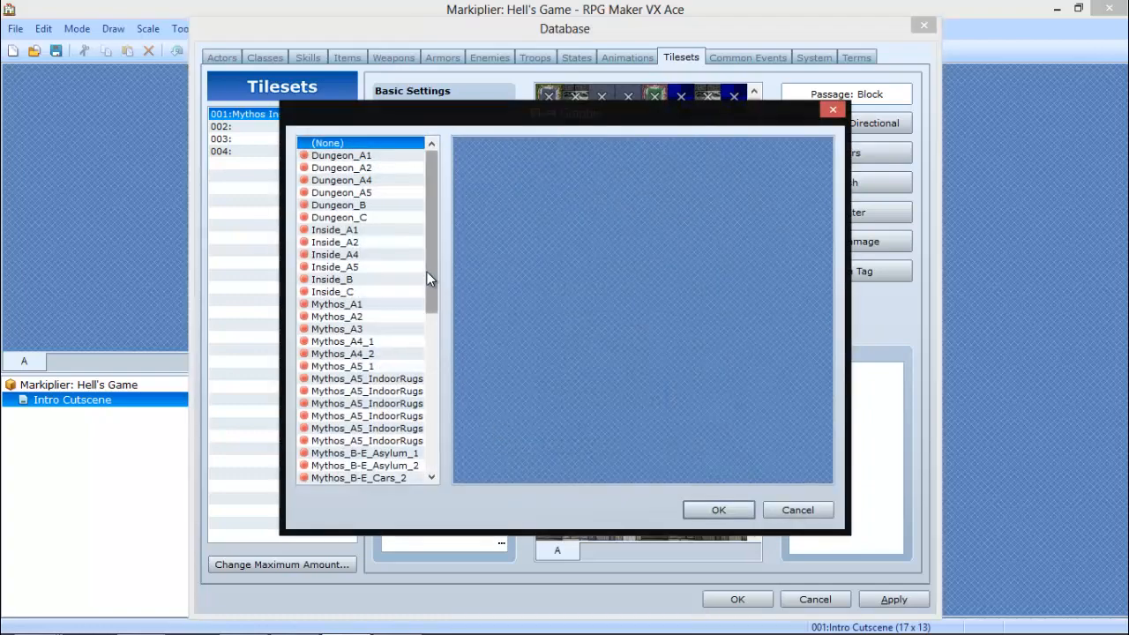
left_click_drag(427, 272, 426, 312)
left_click(388, 366)
left_click(718, 510)
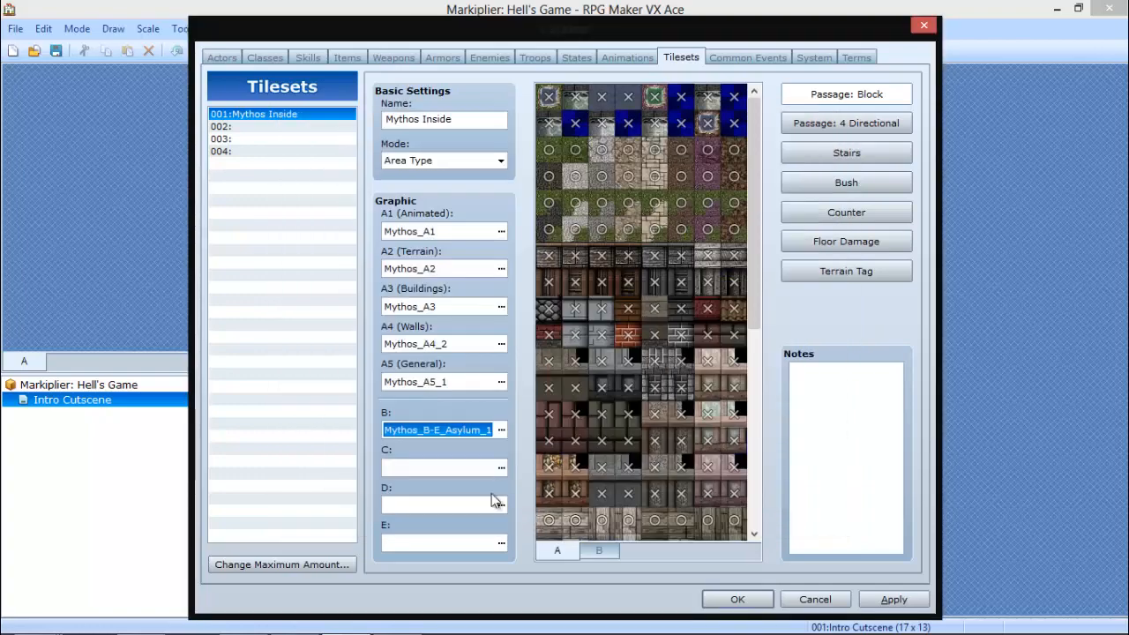
Set the Mythos Inside tileset's C graphic to Mythos_B-E_Interior_1.
left_click(501, 470)
left_click_drag(427, 284, 427, 331)
left_click(401, 378)
left_click(404, 391)
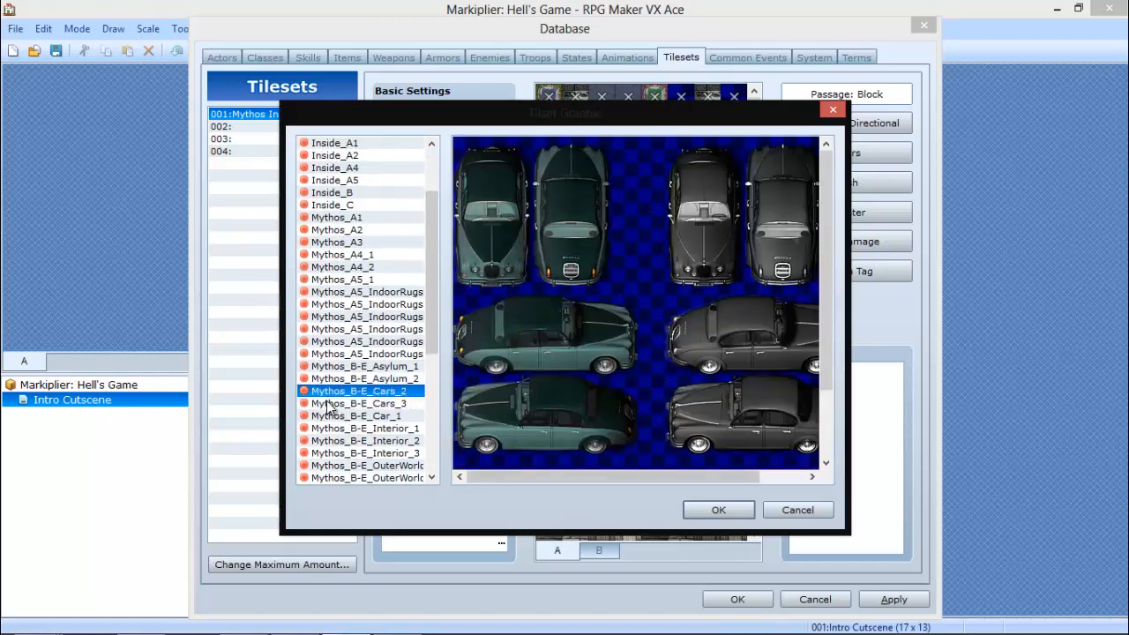
left_click(404, 429)
left_click(719, 510)
Set the tileset's D graphic to Mythos_B-E_Interior_2 and its E graphic to Mythos_B-E_Interior_3.
left_click(501, 507)
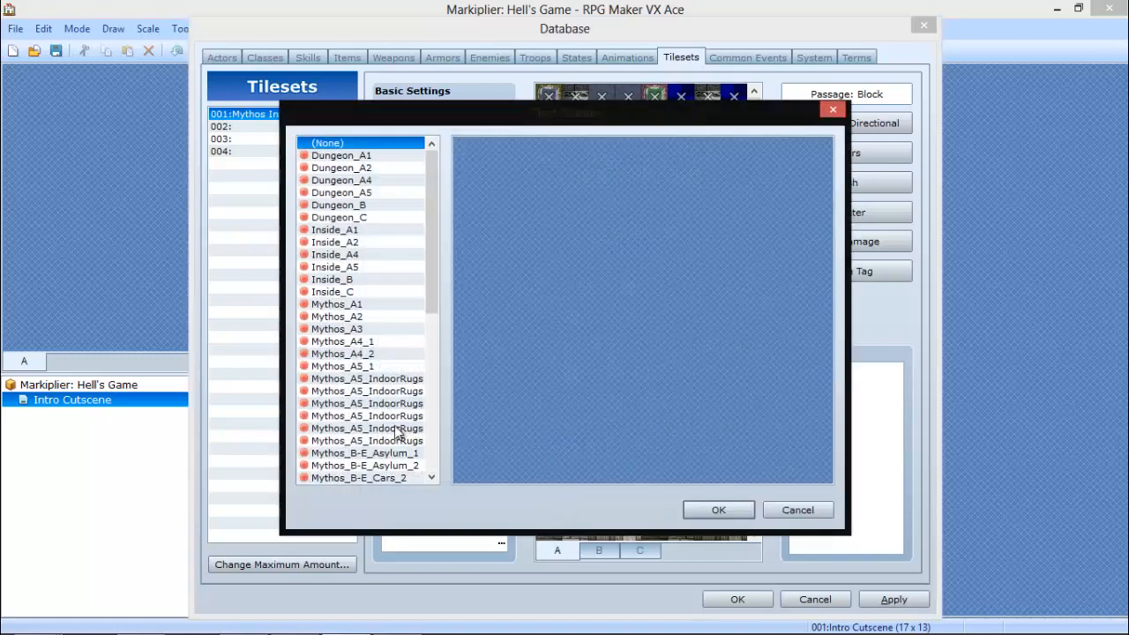
scroll(434, 336, "down", 3)
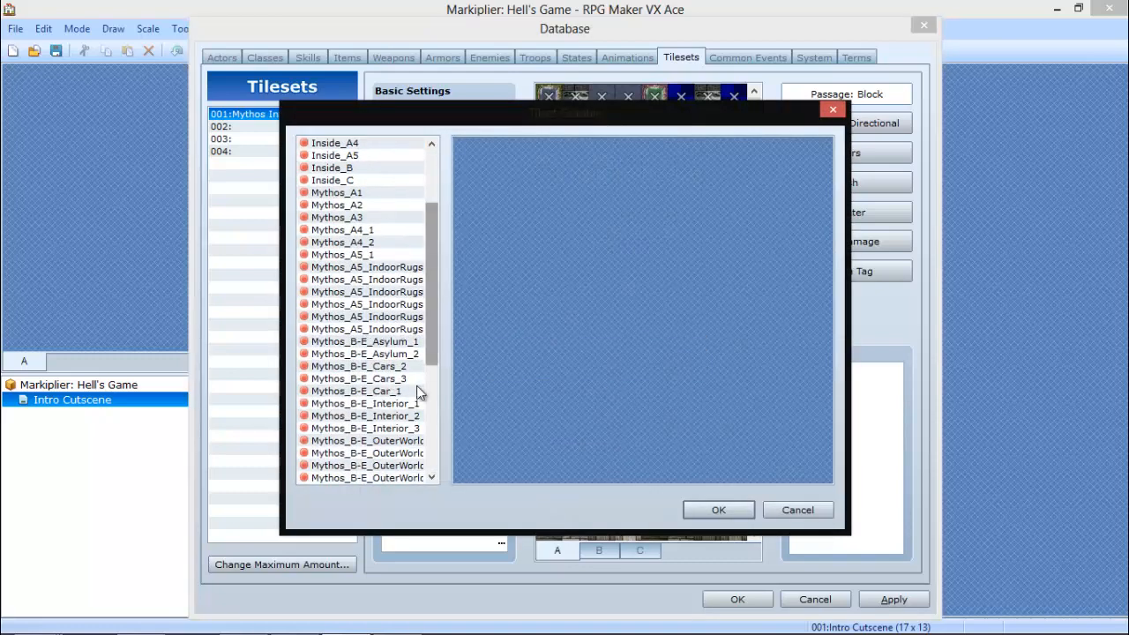
left_click(408, 417)
left_click(718, 509)
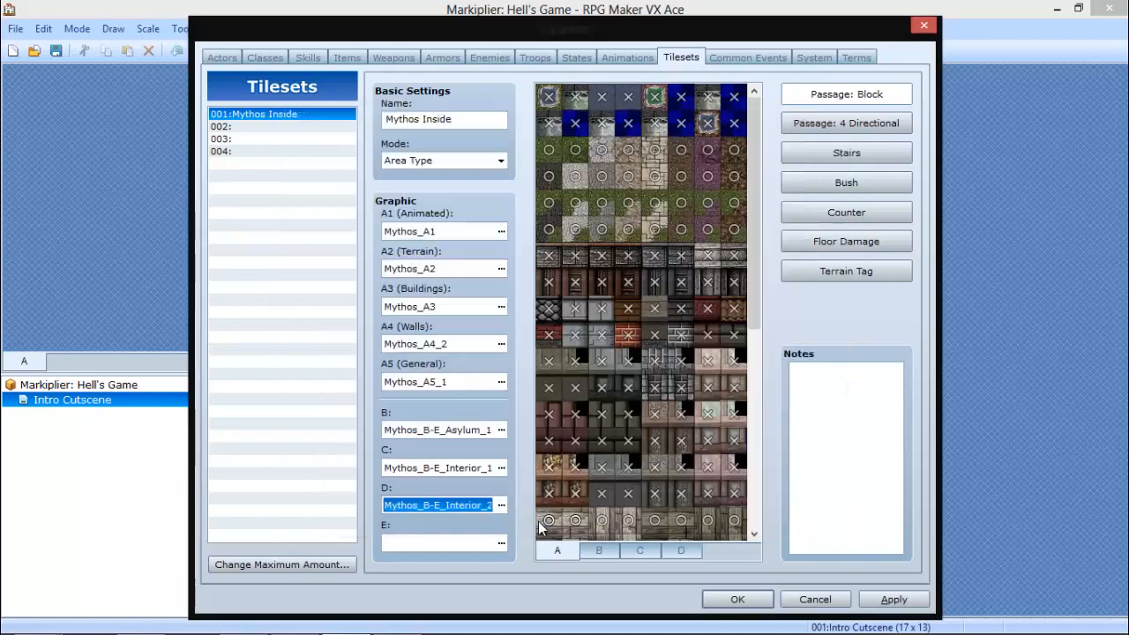
left_click(501, 544)
scroll(430, 335, "down", 3)
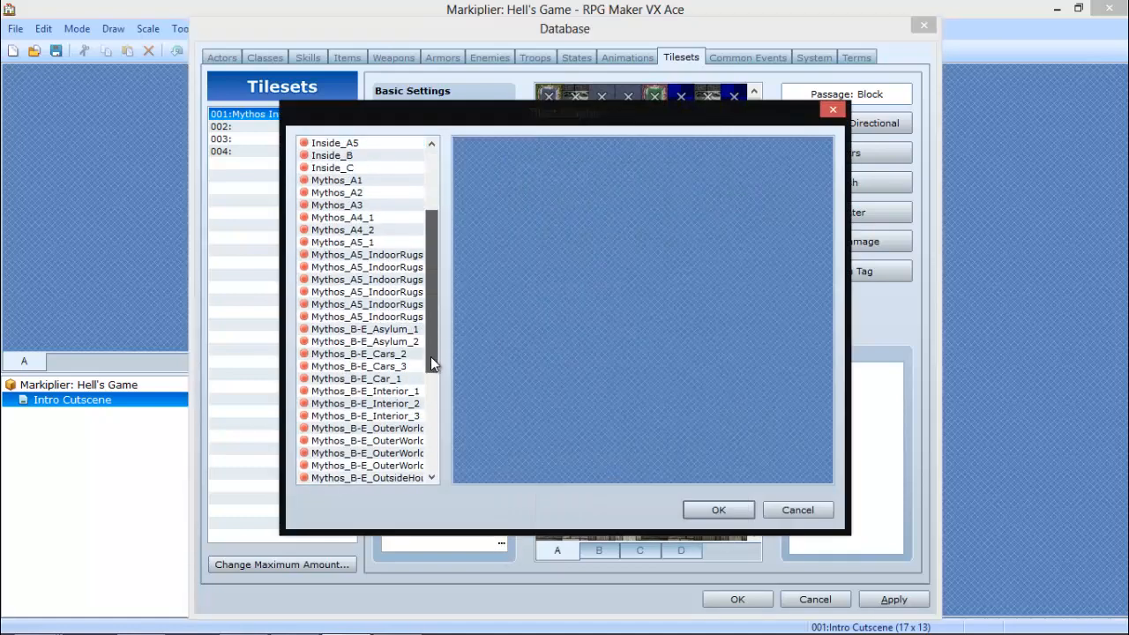
left_click(418, 416)
left_click(721, 511)
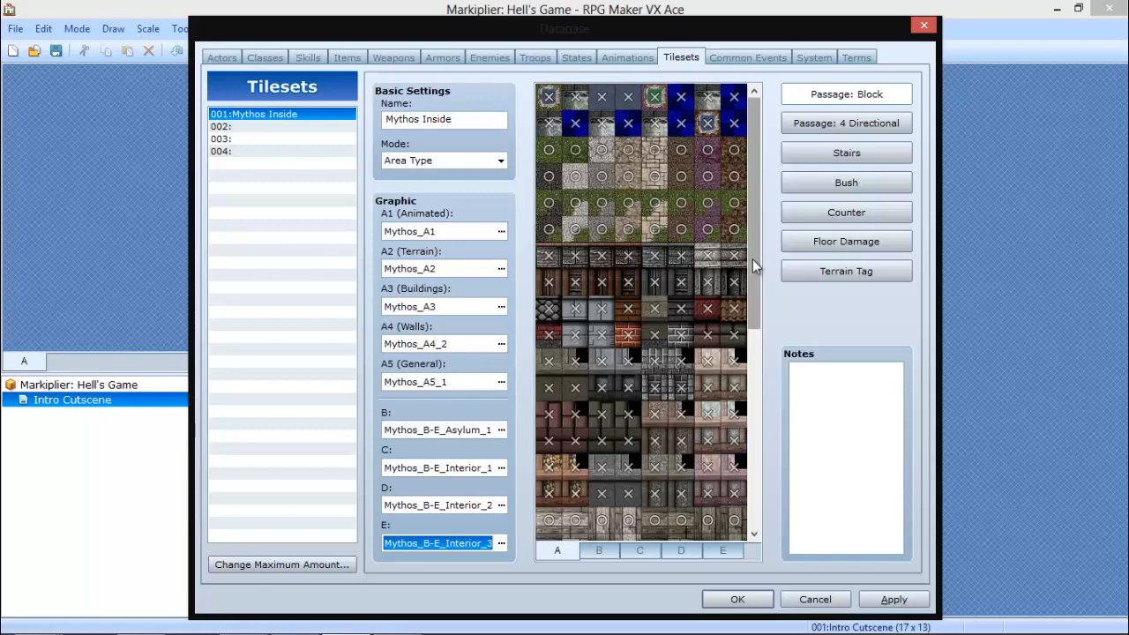
On tileset page C, mark the upper two rows of the first empty bookcase with star passage.
scroll(751, 182, "down", 5)
left_click(641, 551)
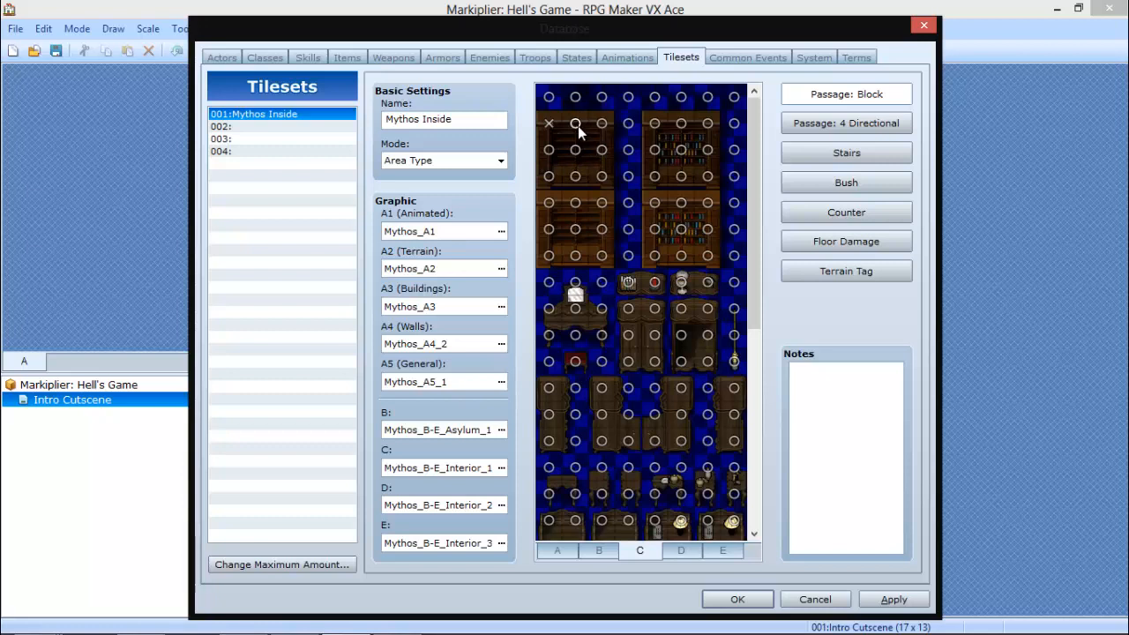
double_click(601, 125)
left_click(576, 119)
left_click(576, 119)
left_click(557, 121)
left_click(549, 159)
left_click(549, 159)
left_click(575, 150)
left_click(576, 150)
left_click(601, 150)
left_click(601, 150)
Block passage on the first bookcase's lowest row and mark the first two top tiles of the bookcase below with star passage.
left_click(602, 176)
left_click(575, 176)
left_click(549, 177)
double_click(552, 198)
double_click(575, 199)
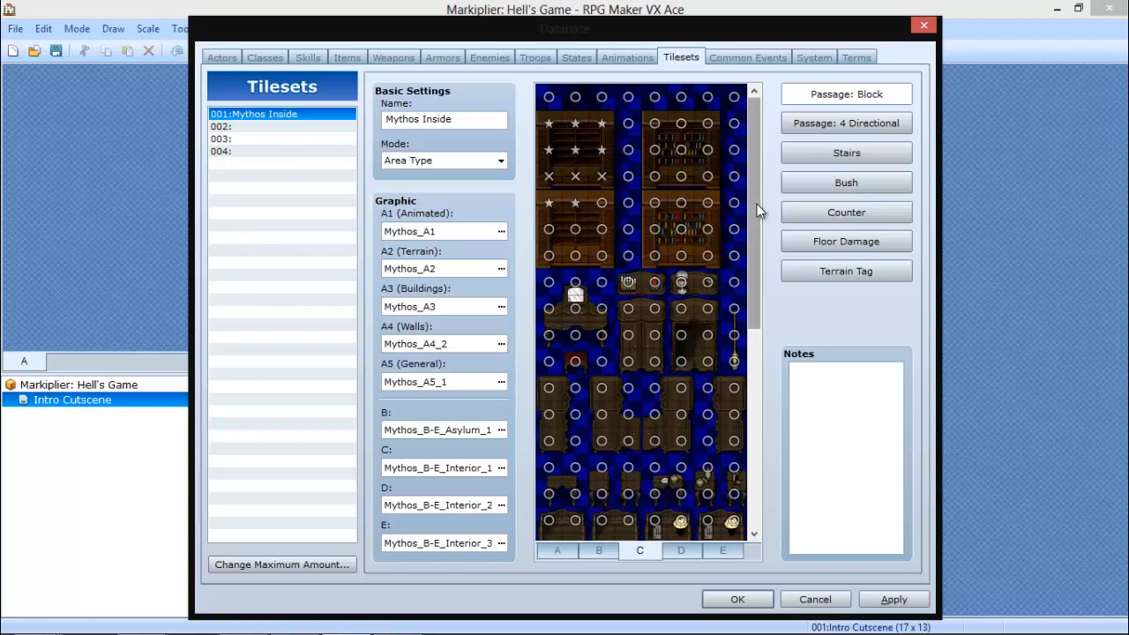
Block passage on the window tiles in the lower part of tileset page C.
left_click_drag(756, 204, 751, 414)
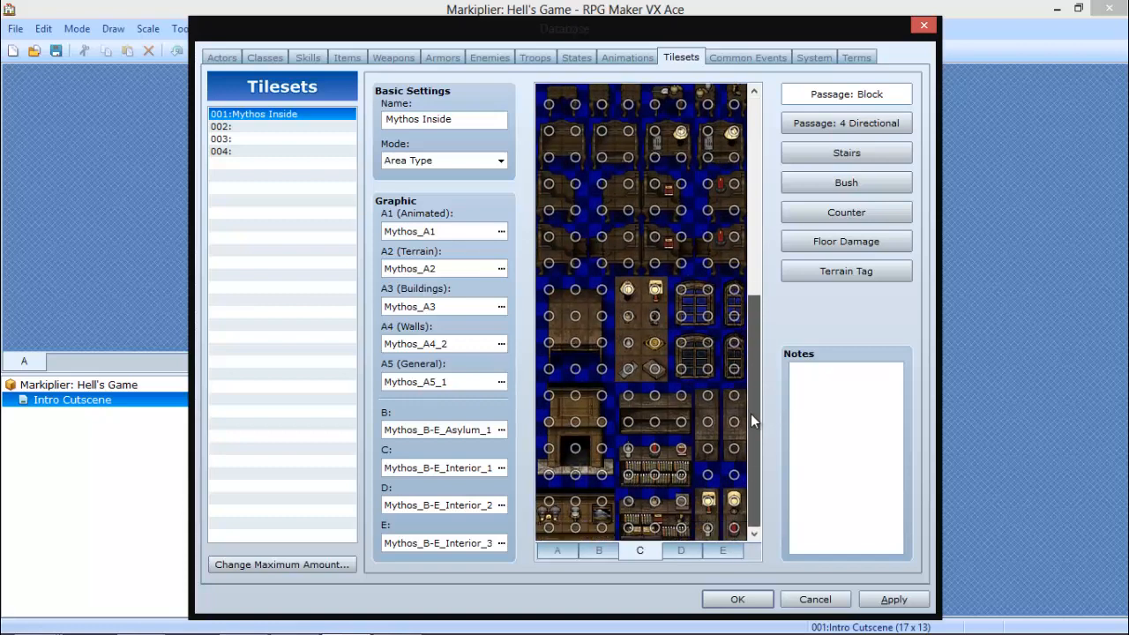
mouse_move(701, 369)
left_mouse_down()
mouse_move(734, 349)
mouse_move(734, 304)
mouse_move(713, 294)
left_mouse_up()
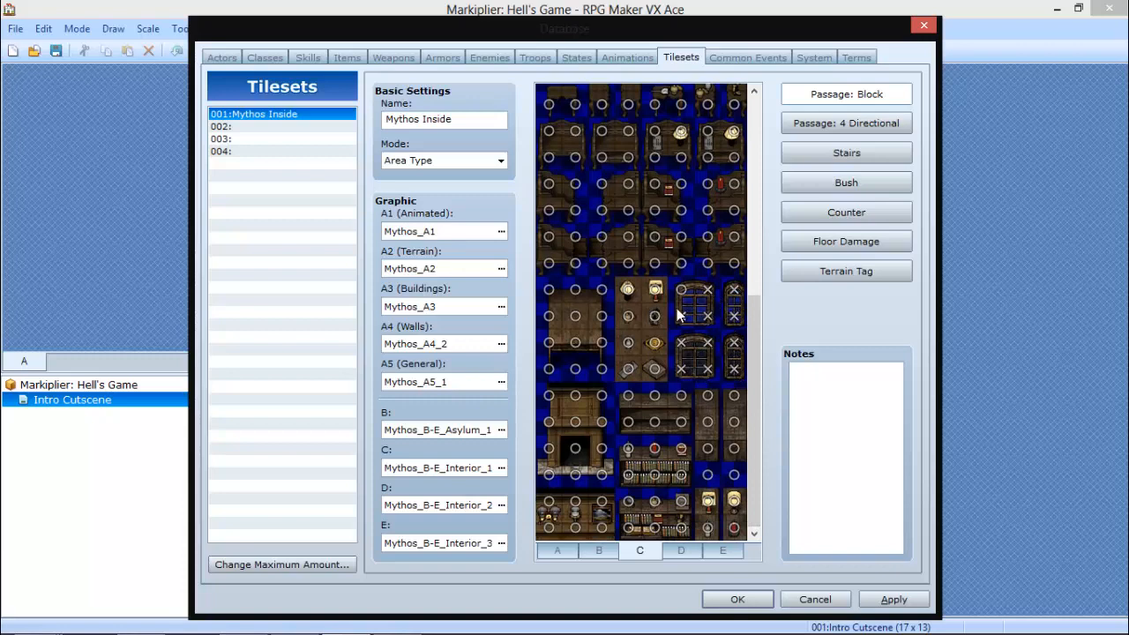
left_click_drag(754, 346, 745, 147)
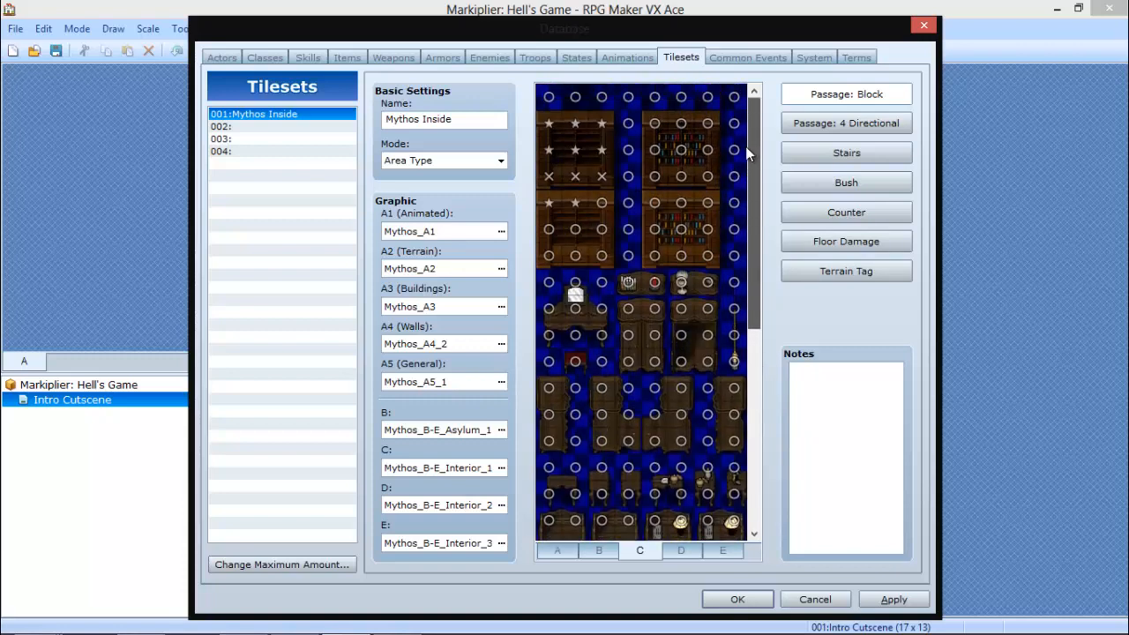
Review tileset pages D and E, and change the passage setting of the four rail tiles beside the beds on page B.
left_click(682, 550)
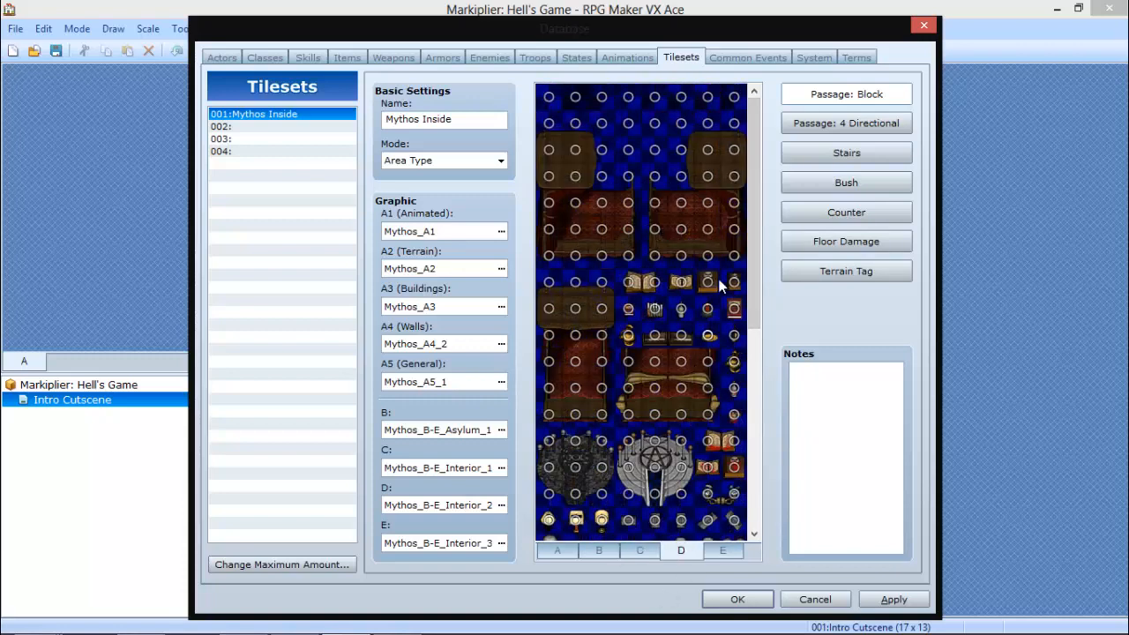
left_click_drag(754, 201, 754, 414)
left_click(722, 551)
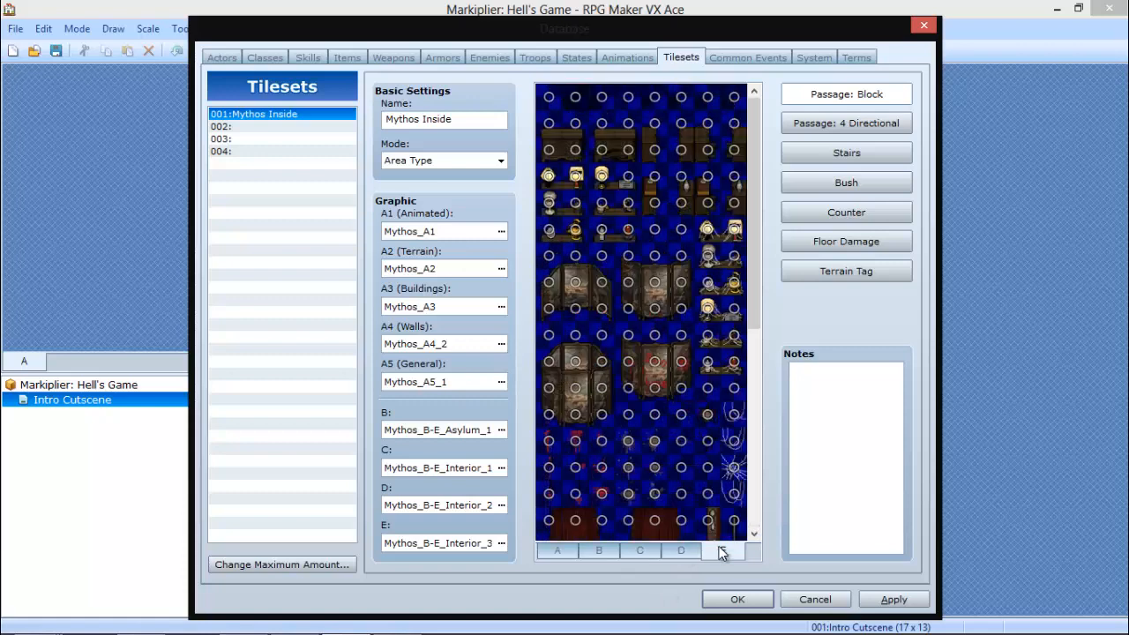
left_click(644, 553)
left_click(597, 550)
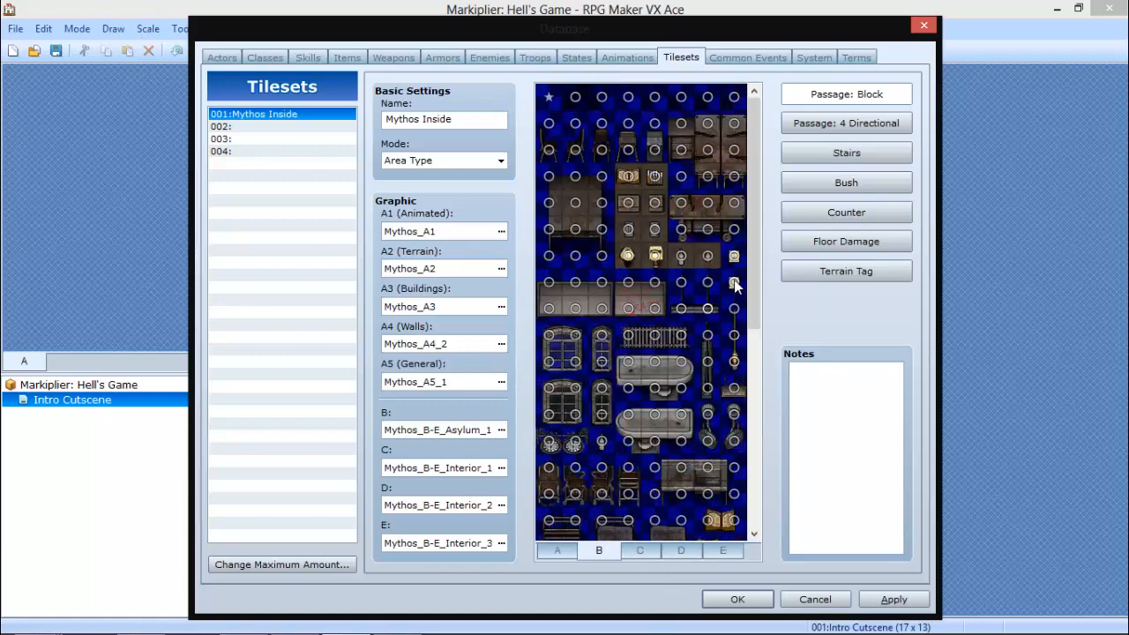
left_click(706, 283)
left_click(681, 283)
left_click(682, 283)
left_click(705, 282)
left_click(707, 309)
left_click(706, 309)
left_click(682, 309)
Toggle the downward direction of the second chair tile on page B in 4-directional passage mode.
left_click(816, 124)
left_click_drag(756, 139, 746, 85)
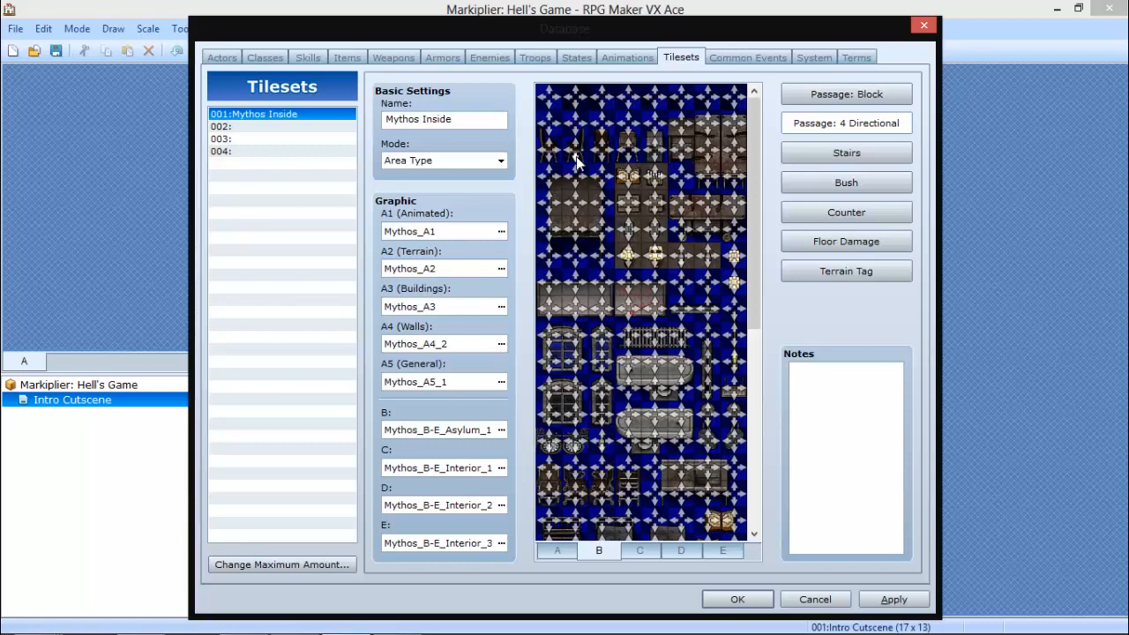
left_click(577, 155)
Try the Stairs flag on the two side tiles of the pentagram staircase on page D.
left_click(874, 156)
scroll(735, 427, "down", 5)
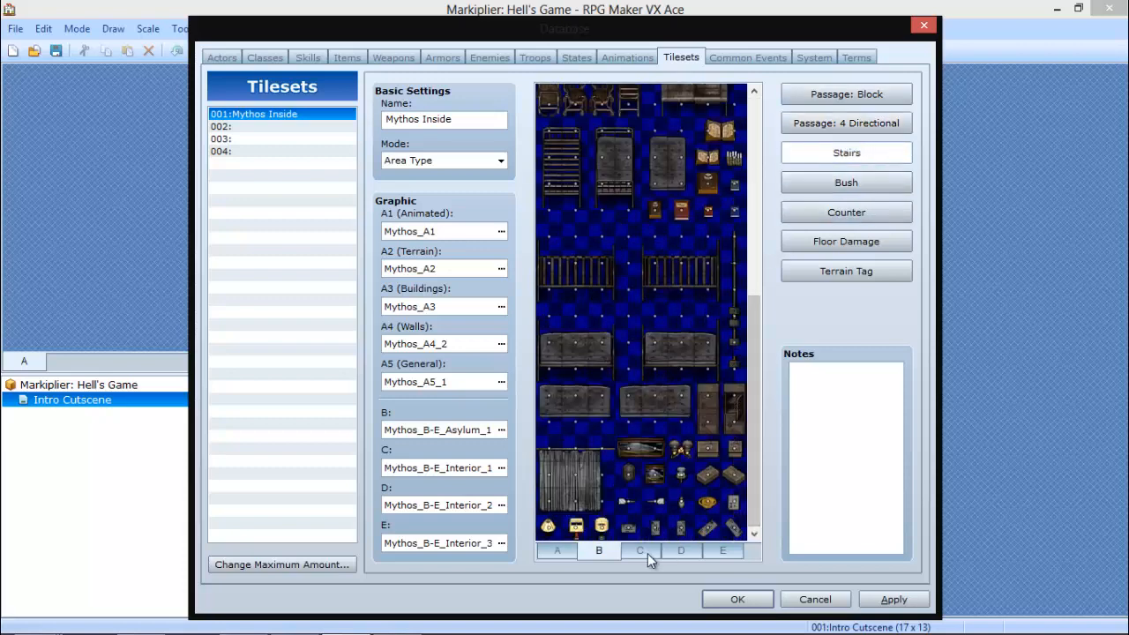
left_click(639, 550)
left_click(681, 550)
left_click(751, 331)
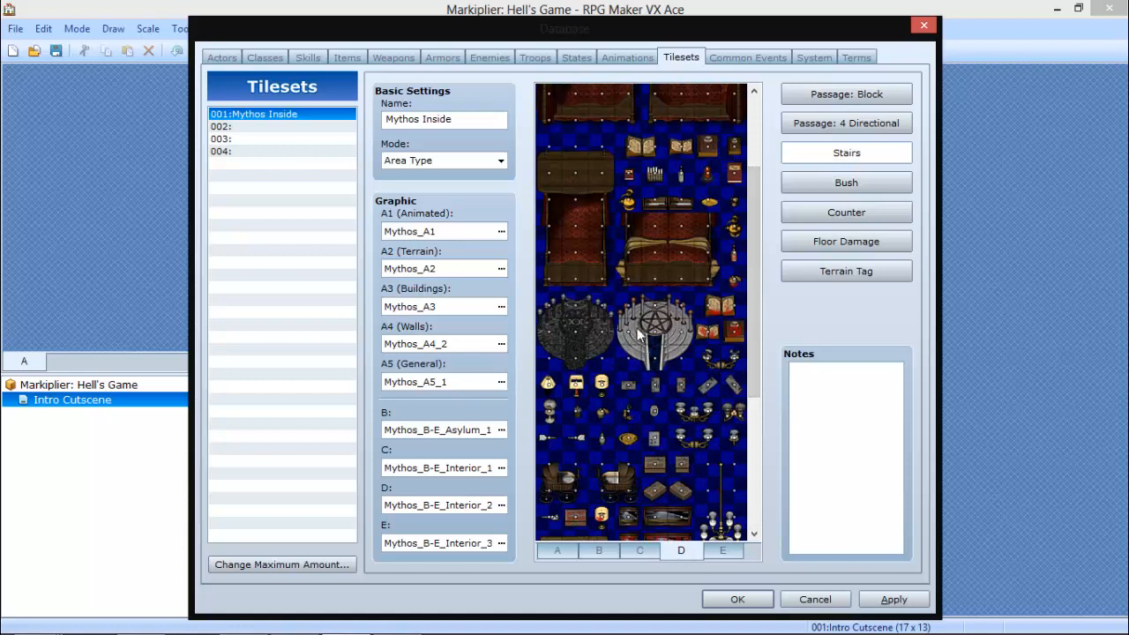
left_click(630, 339)
left_click(680, 340)
left_click(629, 337)
left_click(683, 332)
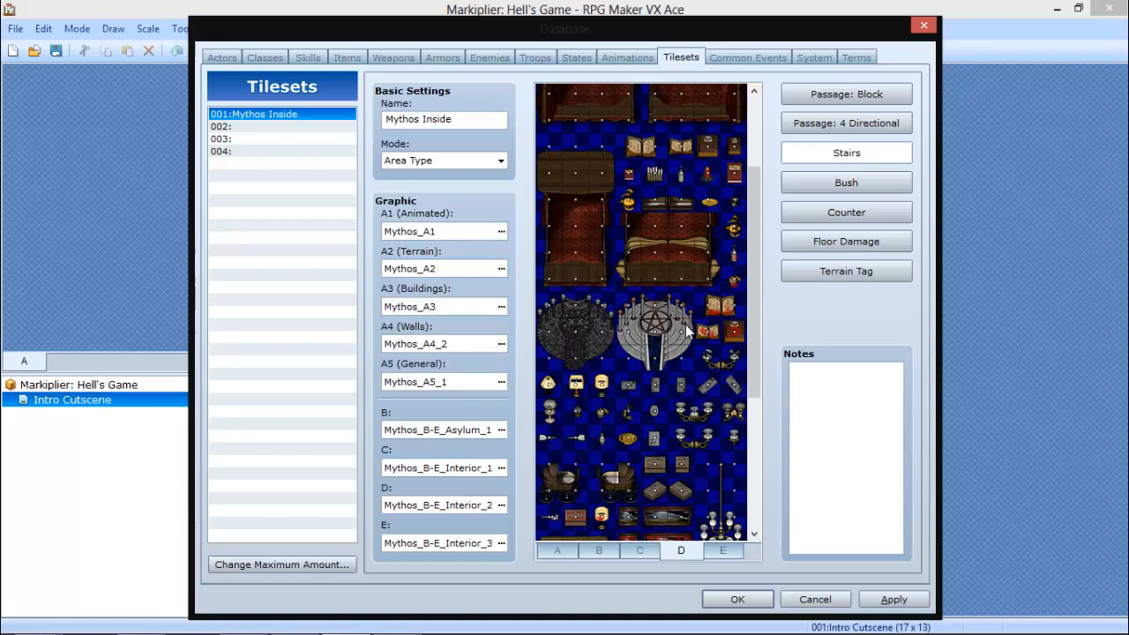
Review the Bush settings across tileset pages A, D and E.
left_click(887, 185)
scroll(603, 514, "down", 5)
left_click(566, 548)
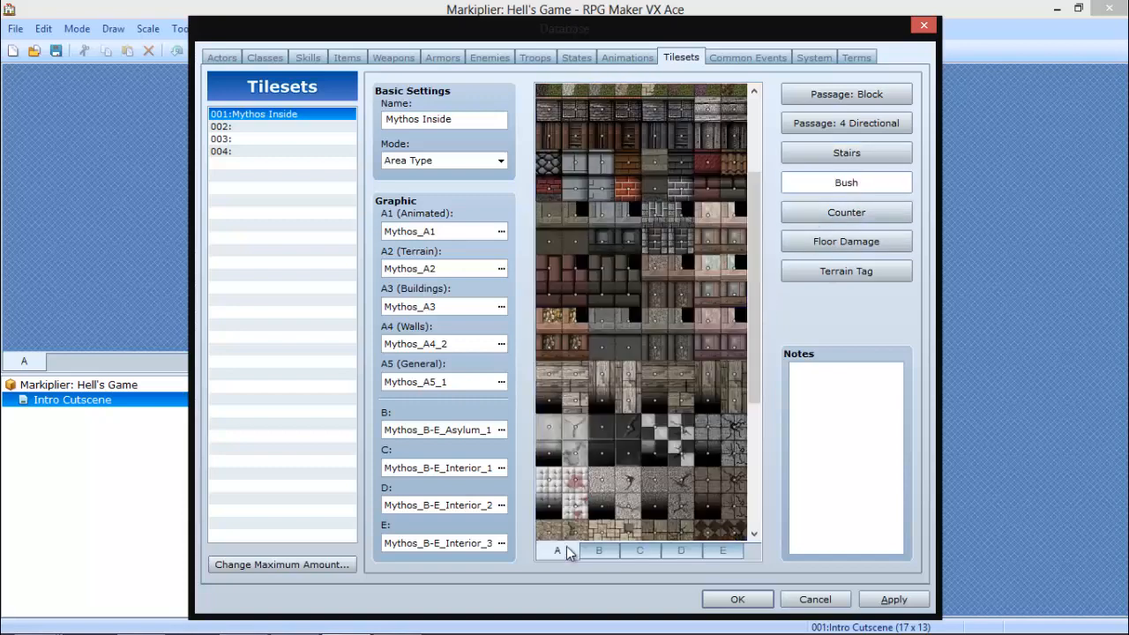
left_click_drag(750, 368, 759, 208)
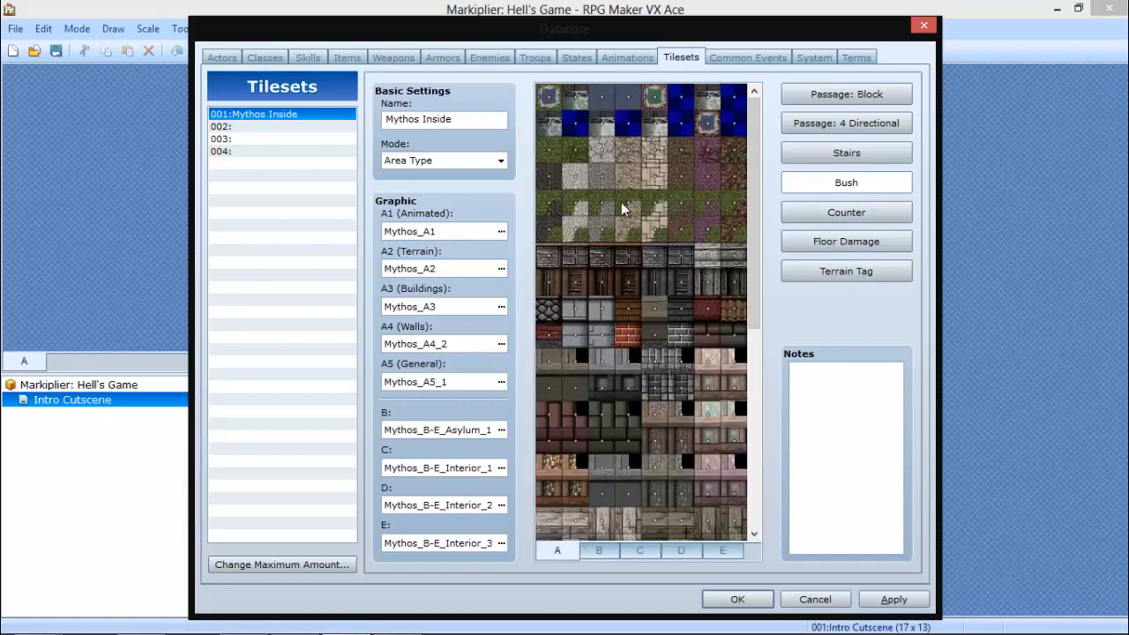
left_click(668, 550)
left_click(725, 550)
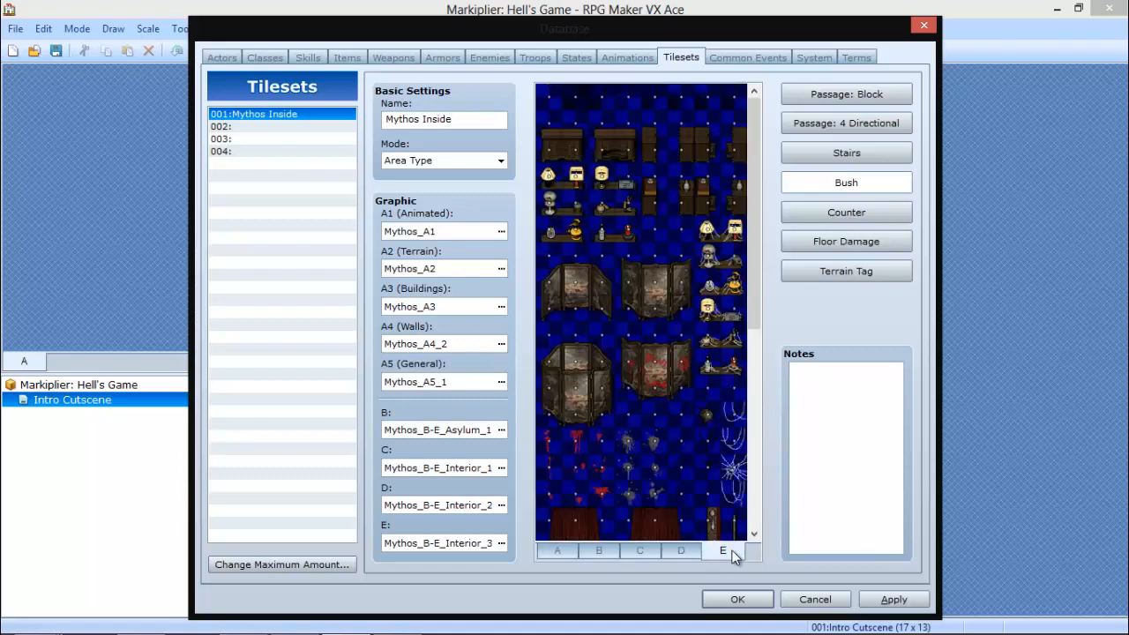
left_click_drag(758, 276, 757, 401)
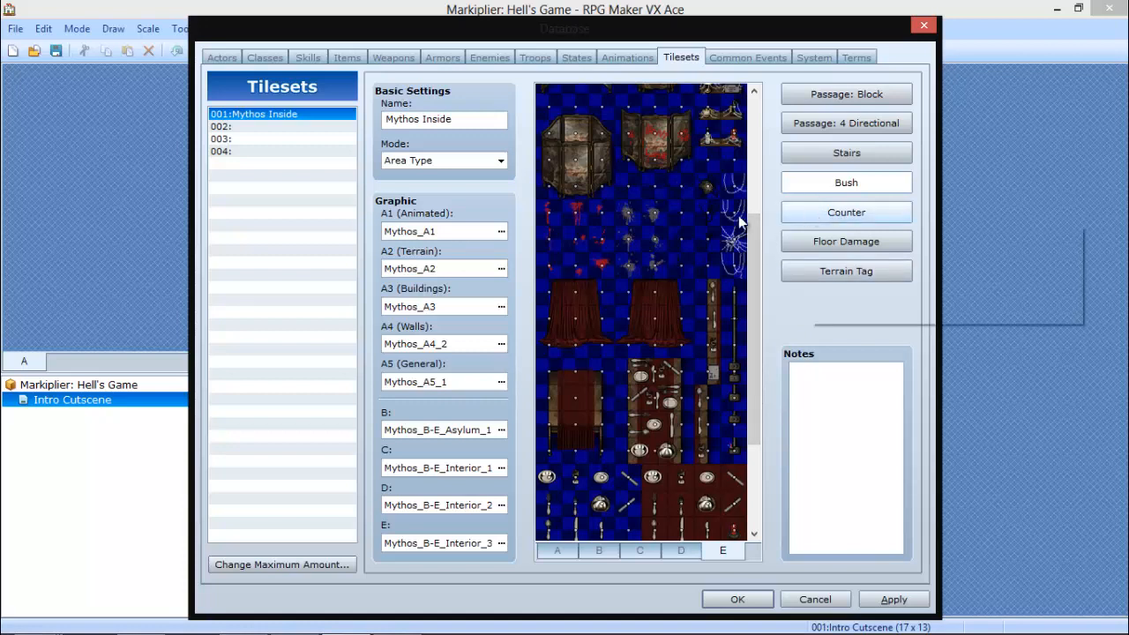
Review the Counter settings on tileset pages E and C, including the dressing table tiles.
left_click(833, 212)
scroll(671, 370, "down", 5)
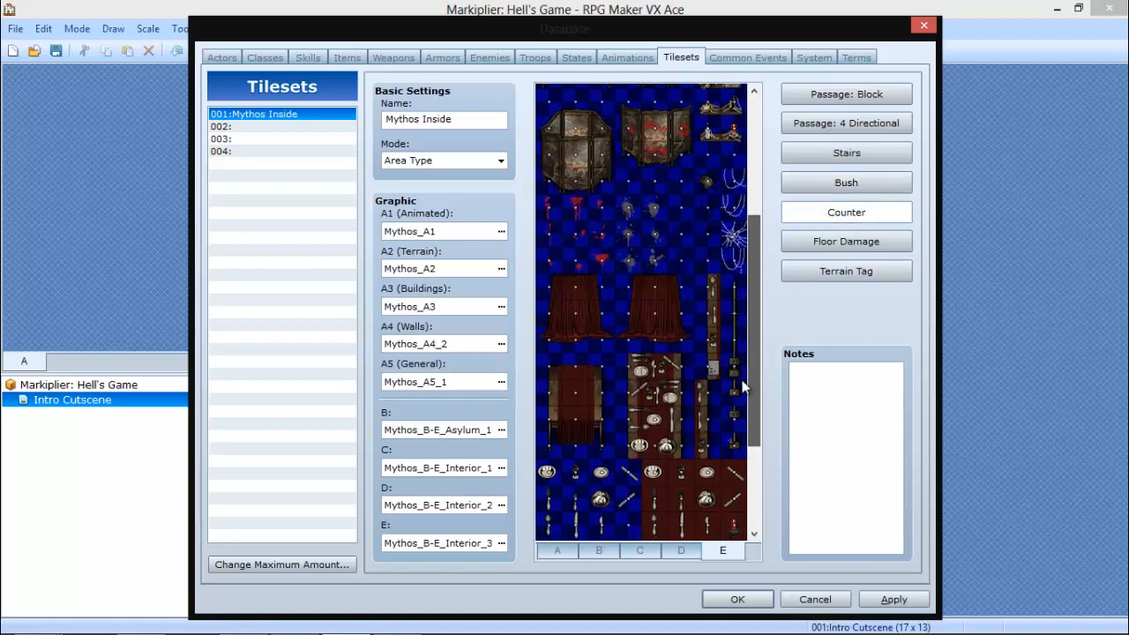
left_click(639, 549)
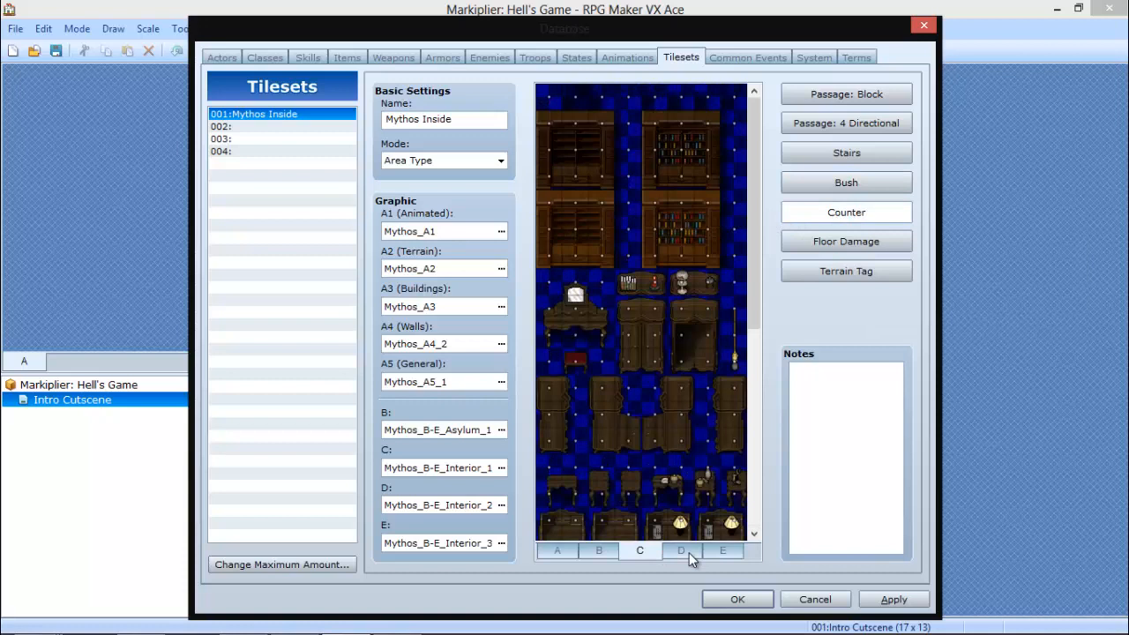
left_click(598, 309)
left_click(571, 311)
left_click(551, 311)
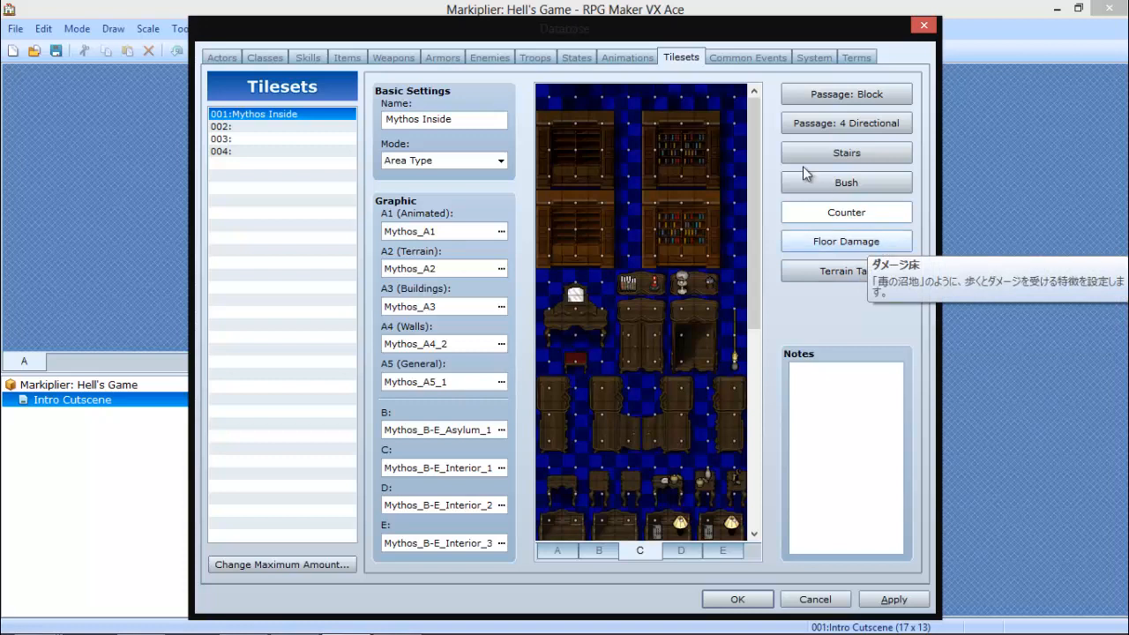
Look over the Common Events settings and the System settings' boat, ship and airship graphics.
left_click(776, 56)
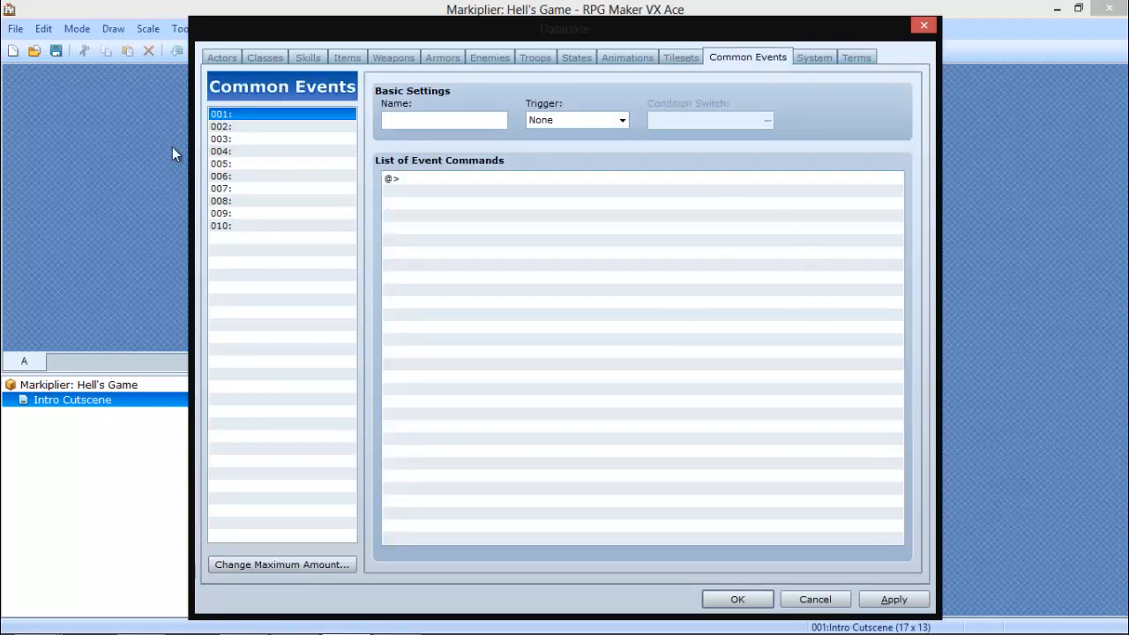
left_click(816, 59)
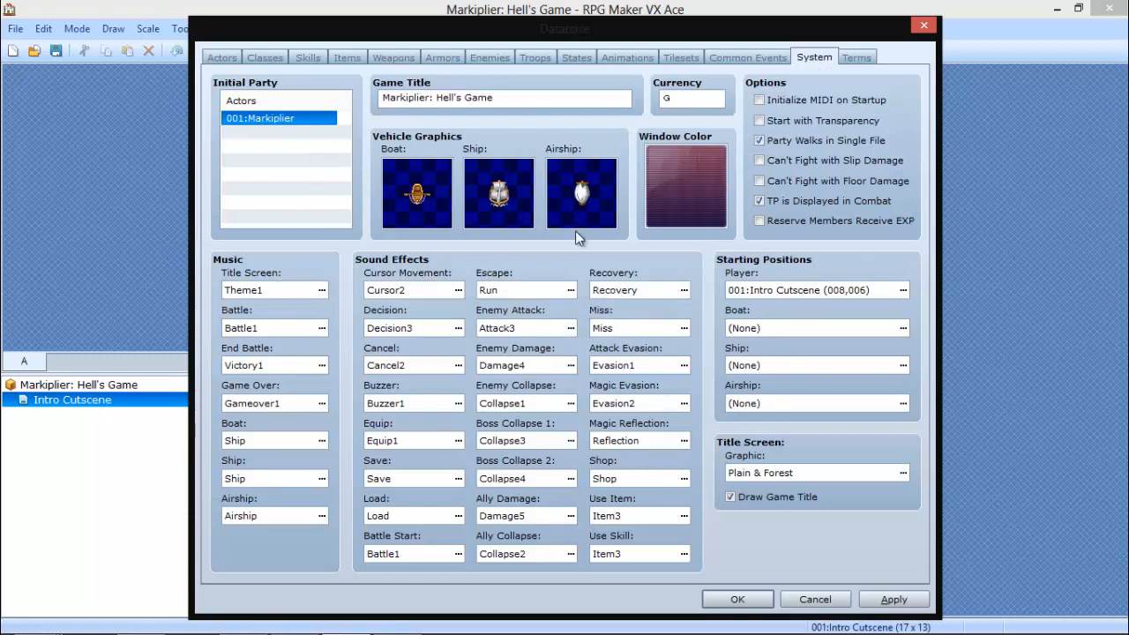
left_click(412, 215)
left_click(482, 210)
left_click(561, 203)
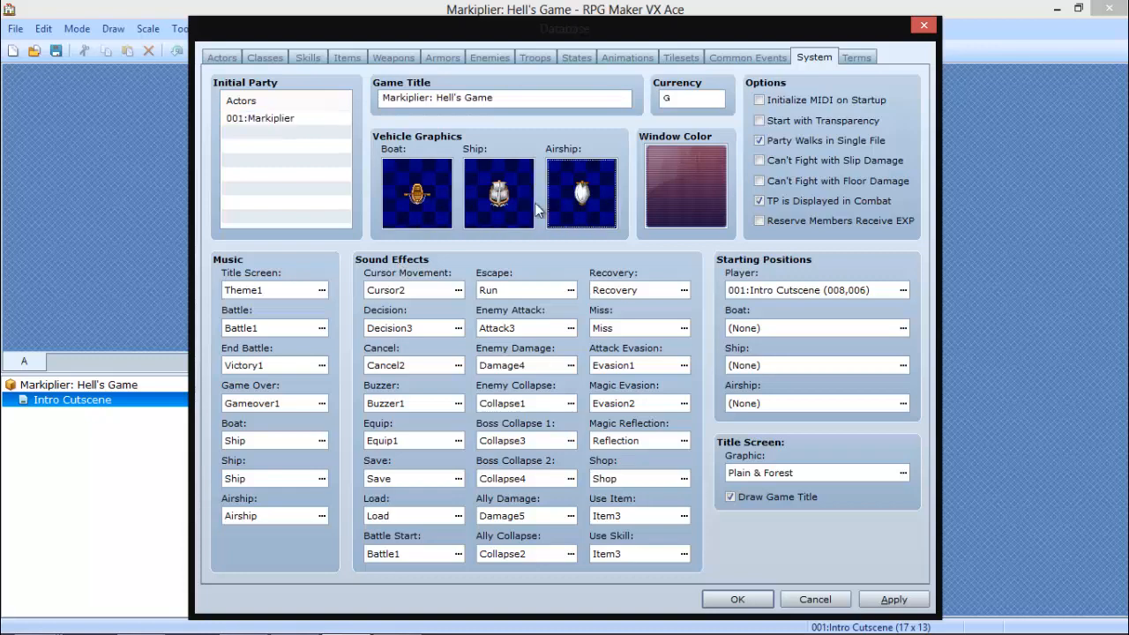
Open the Boat vehicle's graphic choices and preview the $Main_Mythos character sprites and Monster1.
double_click(420, 209)
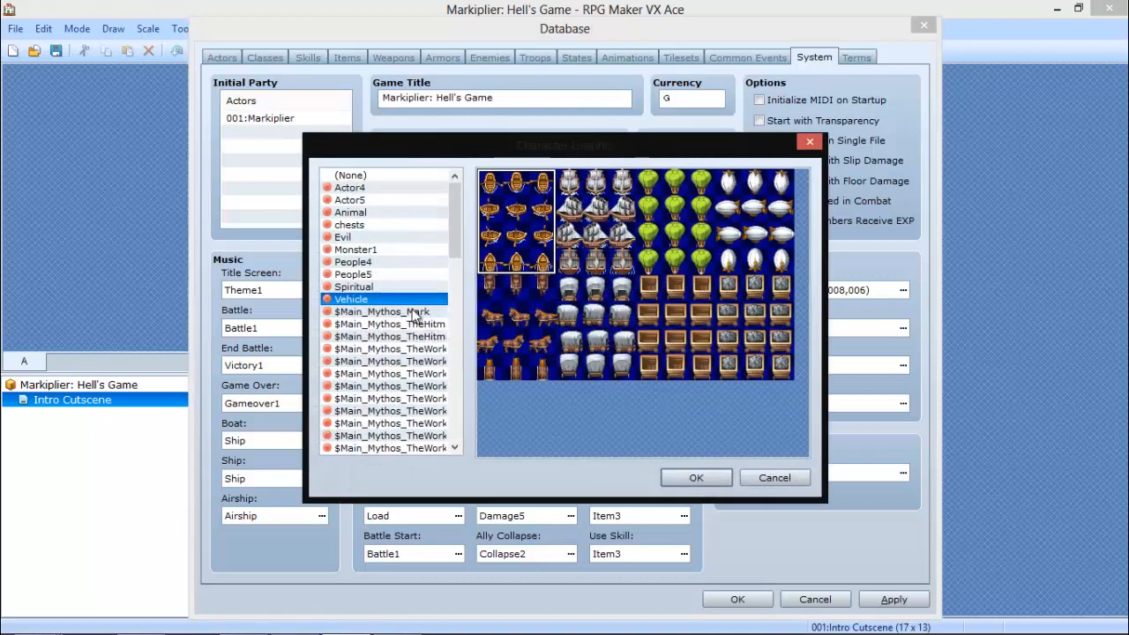
left_click(413, 312)
left_click(423, 336)
left_click(419, 348)
left_click(412, 385)
left_click(408, 251)
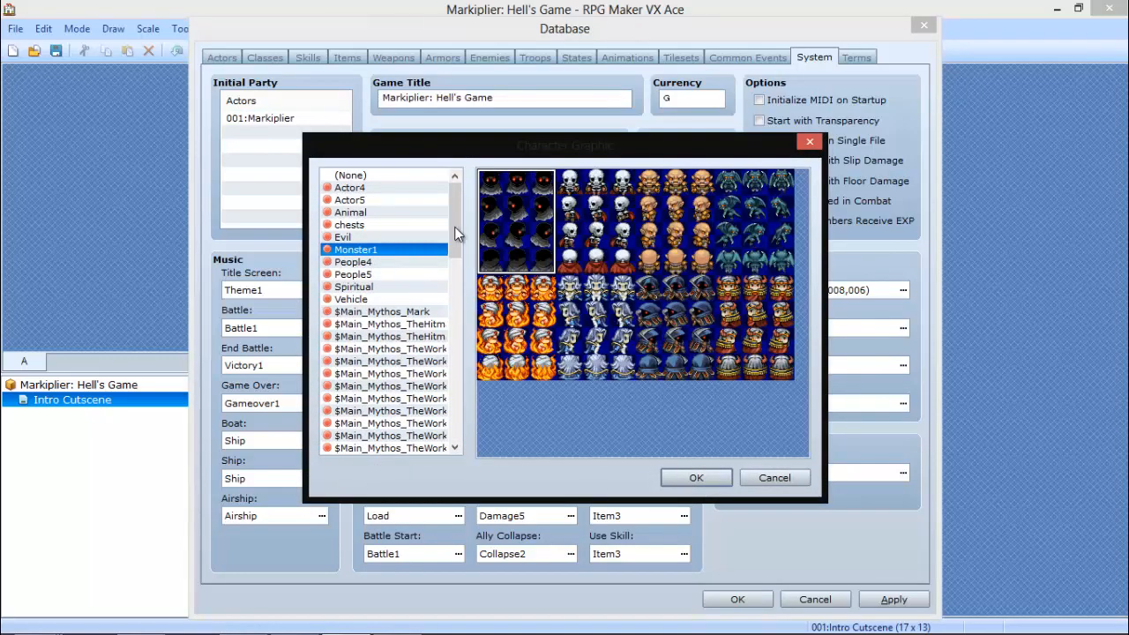
Preview the $Object_Mythos morgue, door and lights sprites and the !$Gate1 sprite among the Boat's graphic choices.
left_click_drag(456, 234, 454, 304)
left_click(423, 350)
left_click(415, 299)
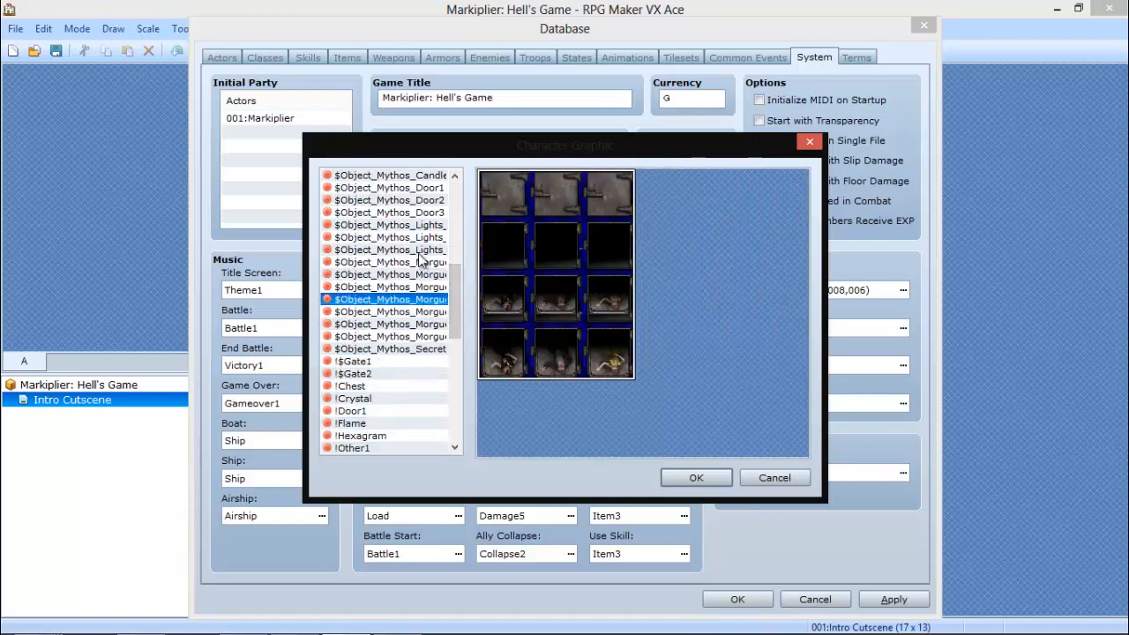
left_click(420, 252)
left_click(391, 200)
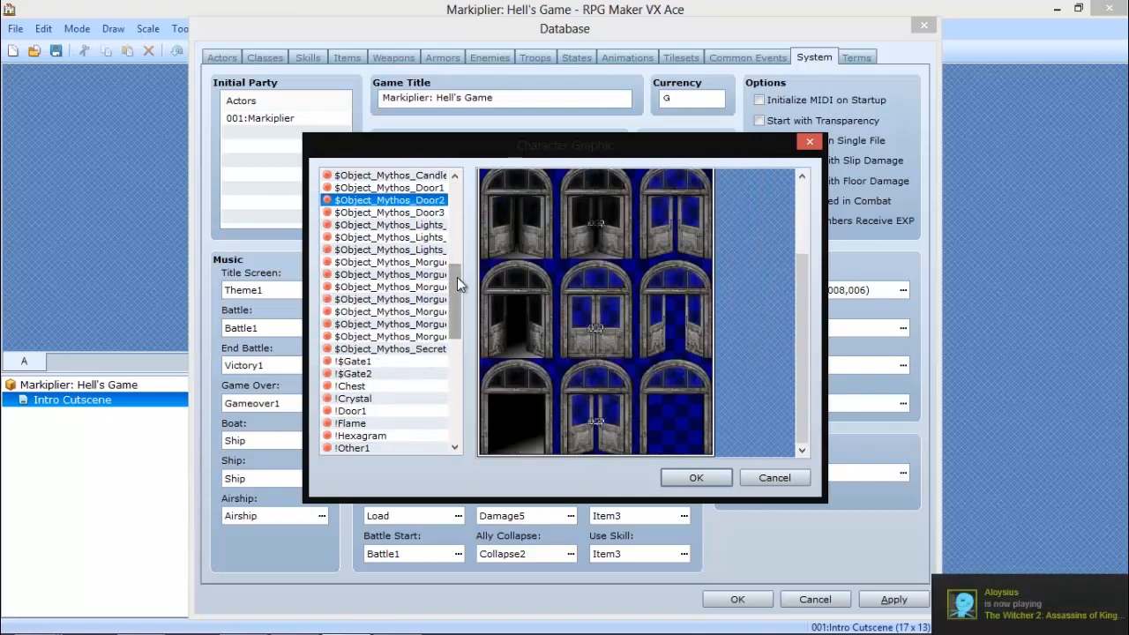
left_click_drag(457, 277, 454, 221)
left_click(388, 386)
left_click(388, 436)
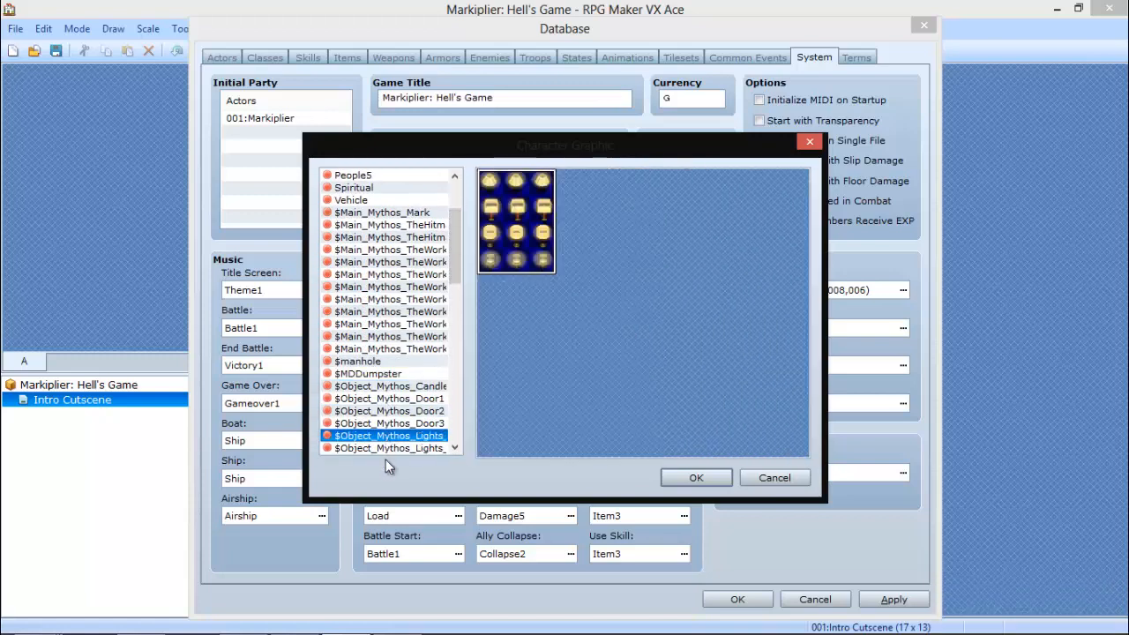
left_click(451, 362)
left_click(419, 337)
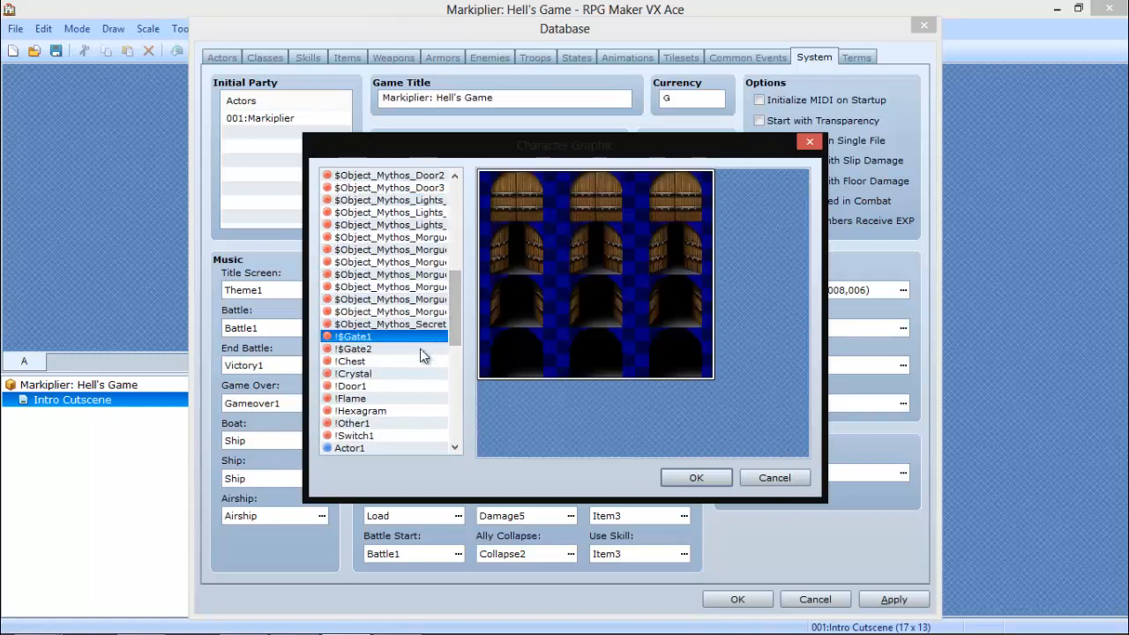
left_click_drag(420, 348, 418, 175)
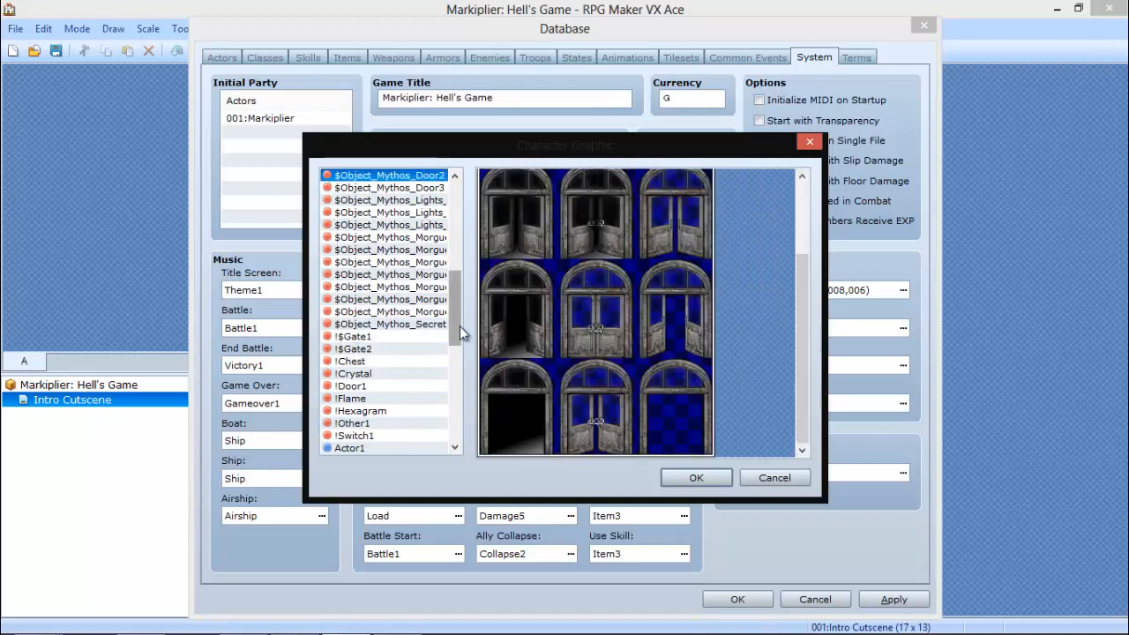
Set the Boat vehicle's graphic to (None) after previewing the $Main_Mythos_TheWork sprites.
left_click_drag(460, 325, 454, 231)
left_click_drag(390, 212, 406, 373)
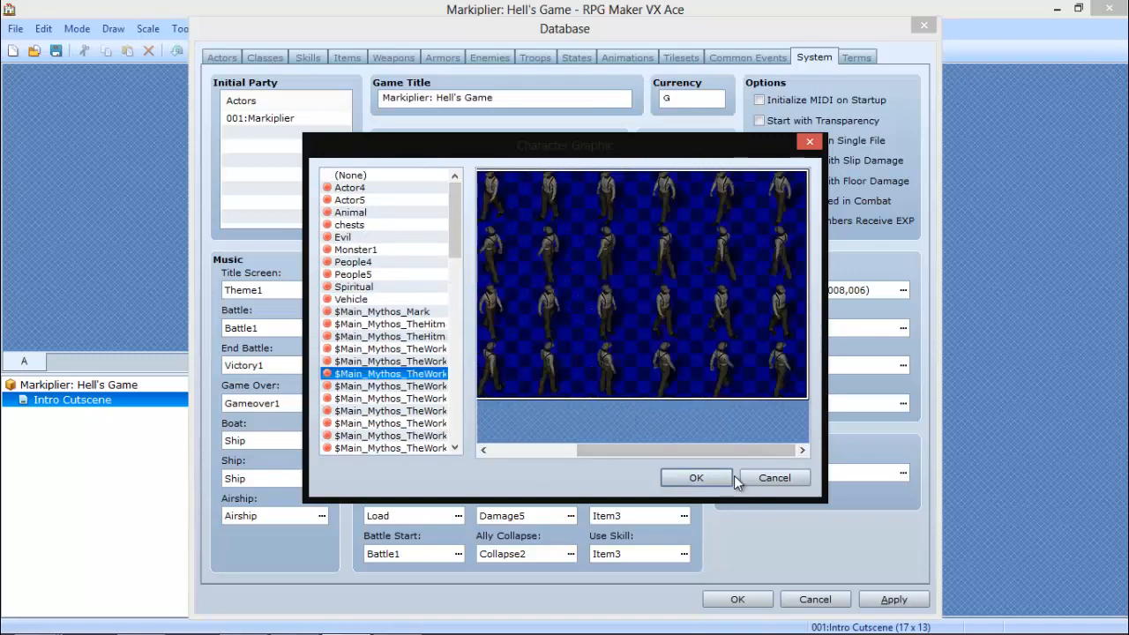
left_click(351, 175)
left_click(715, 474)
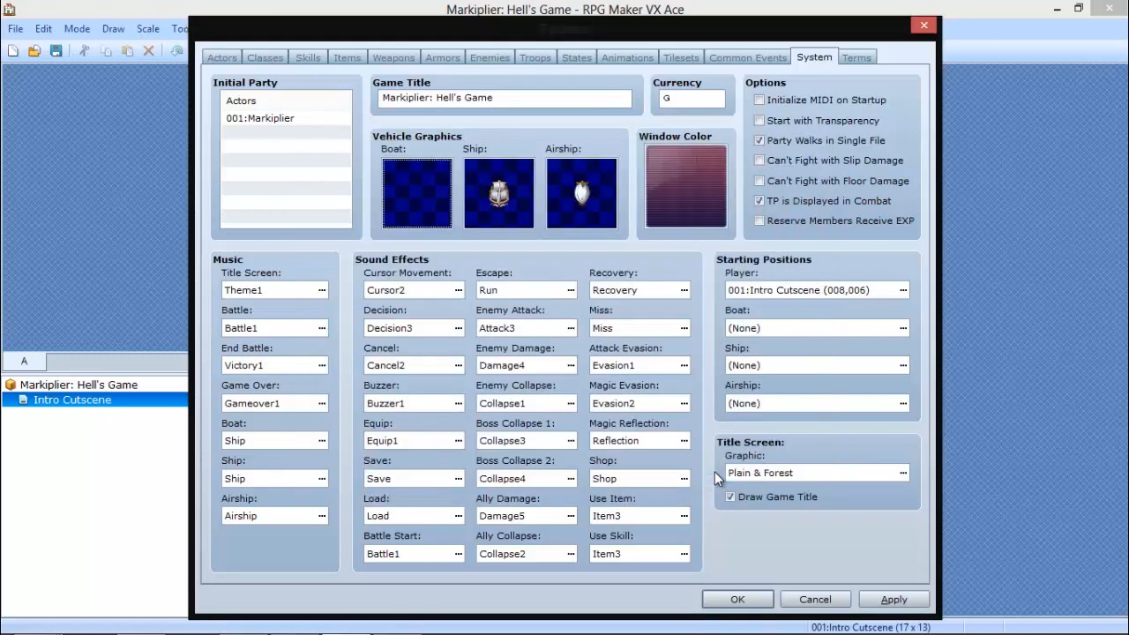
Look over the available title screen music tracks and title screen graphics, leaving both selections as they are.
left_click(322, 290)
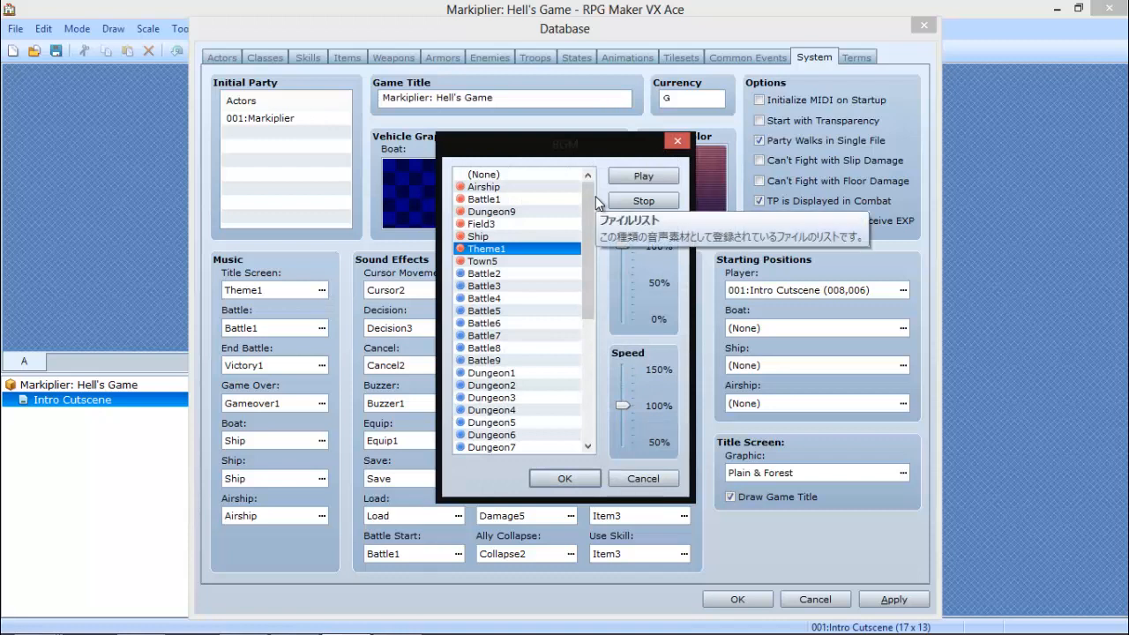
scroll(591, 345, "down", 7)
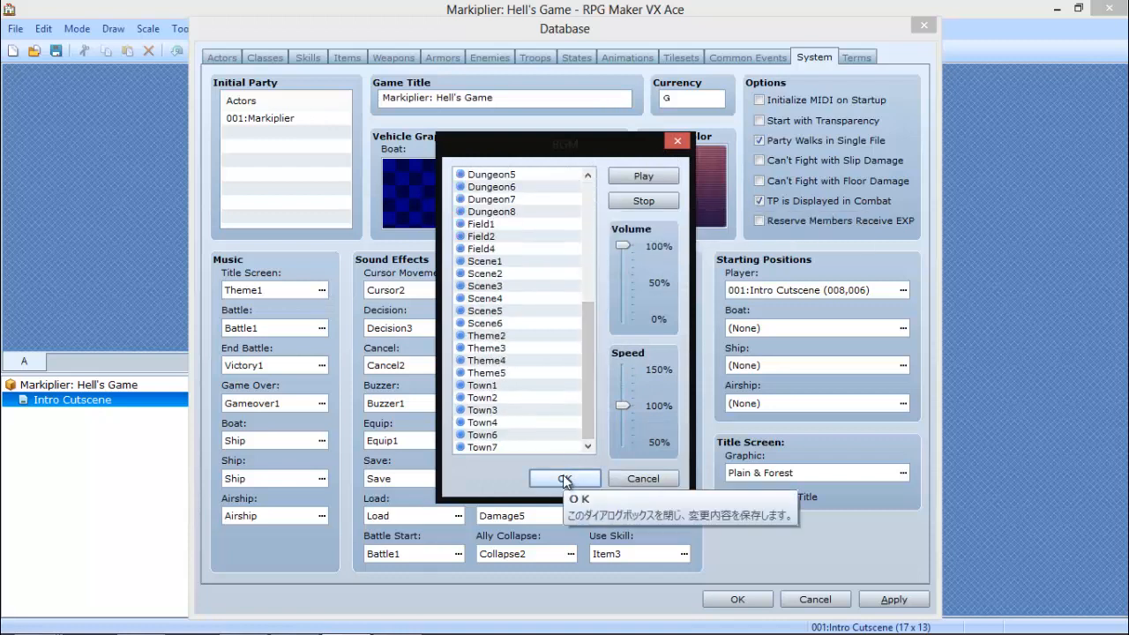
left_click(678, 142)
left_click(903, 472)
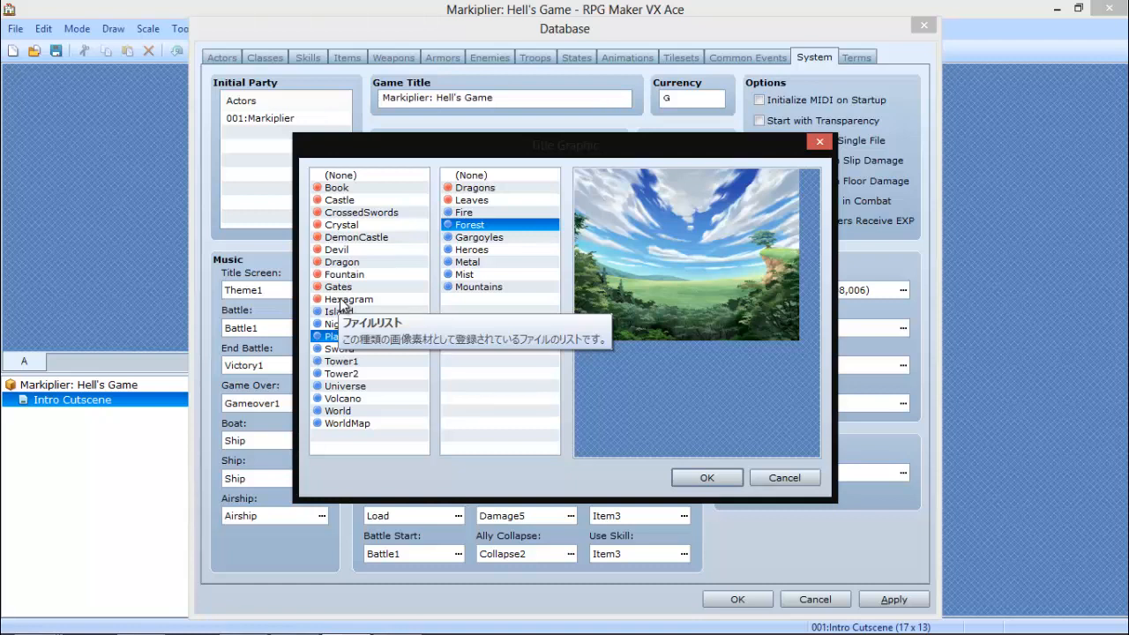
left_click_drag(630, 145, 455, 144)
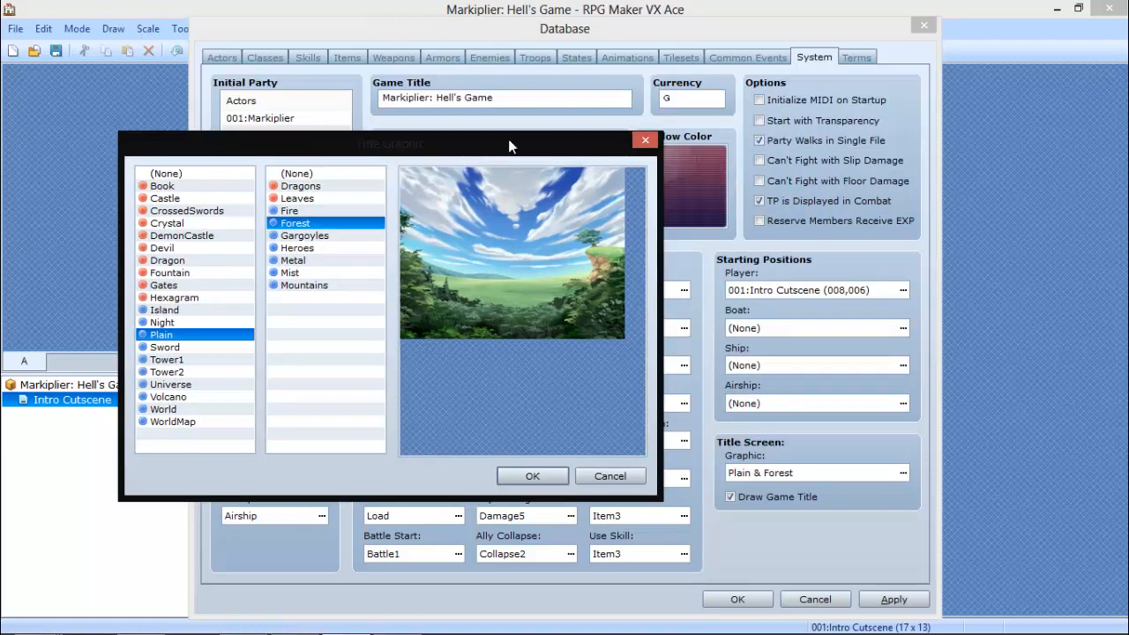
left_click(647, 141)
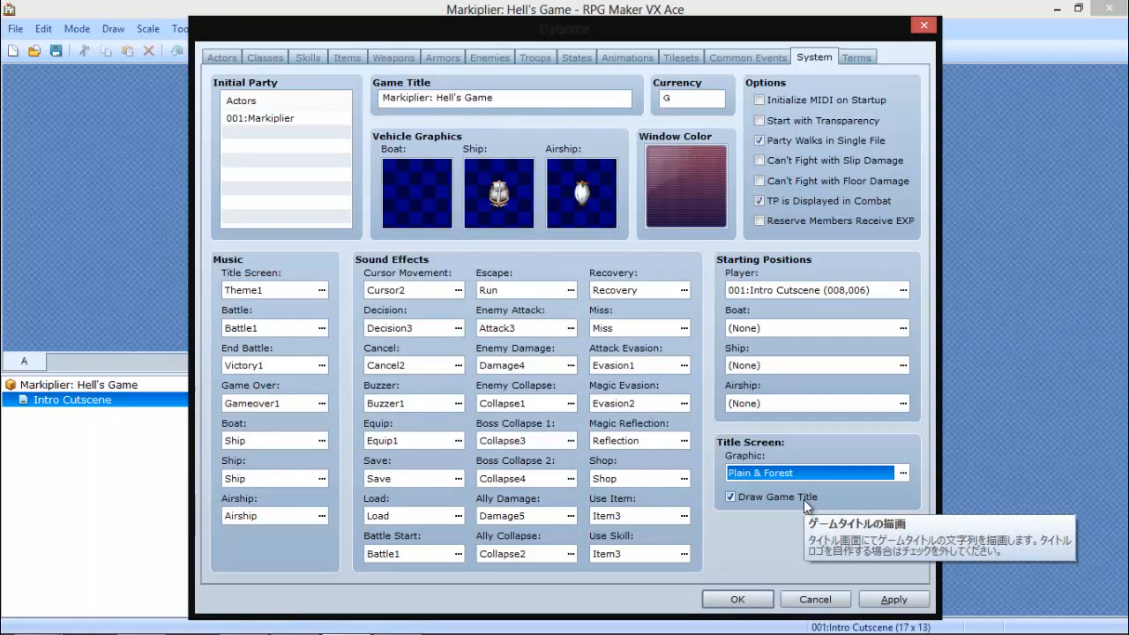
Turn off drawing the game title on the title screen, apply it, and set the currency to M.
left_click(730, 498)
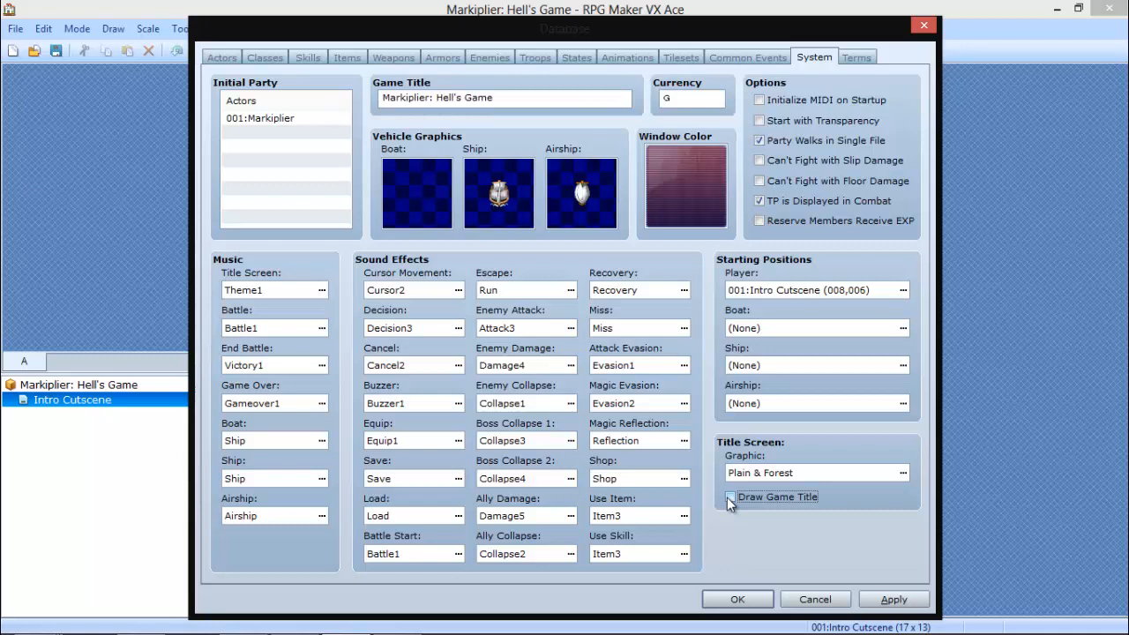
left_click(730, 497)
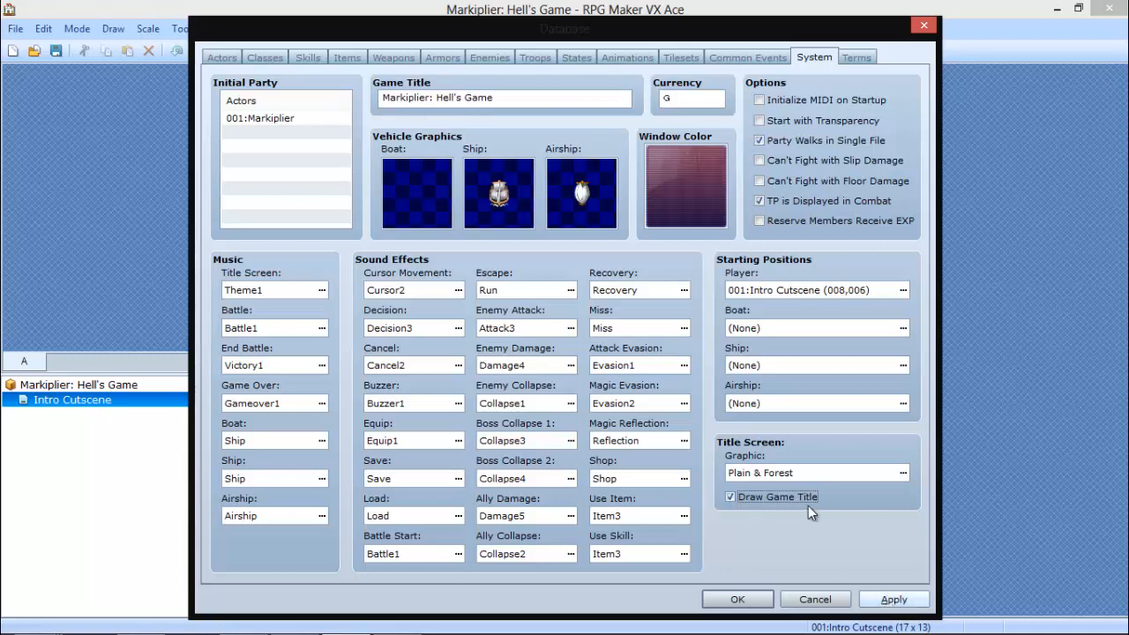
left_click(732, 497)
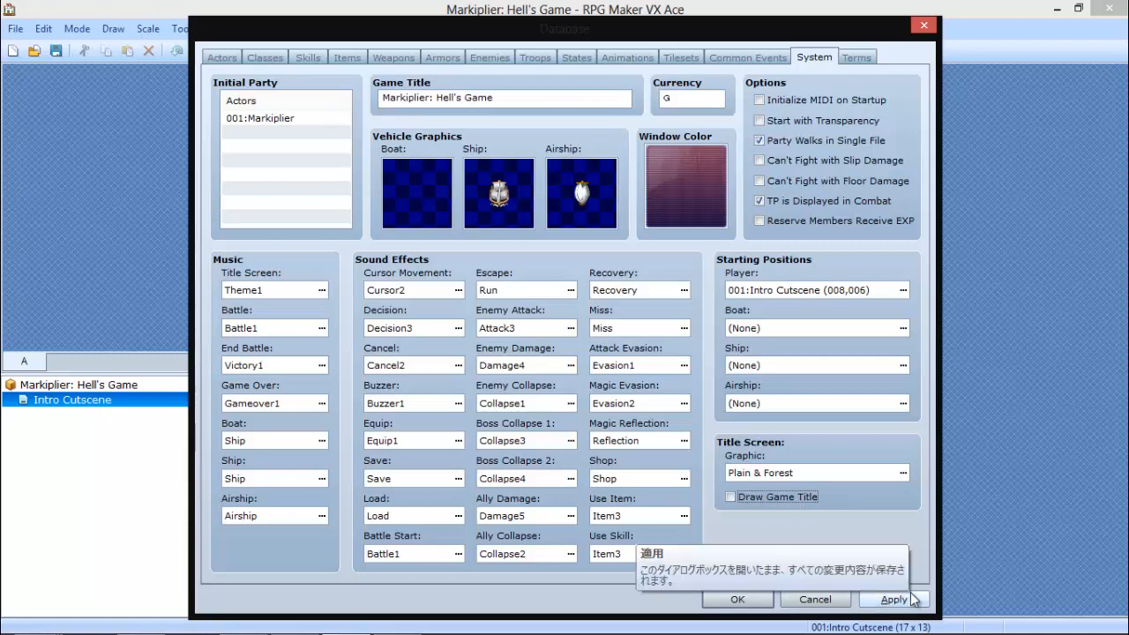
left_click(912, 600)
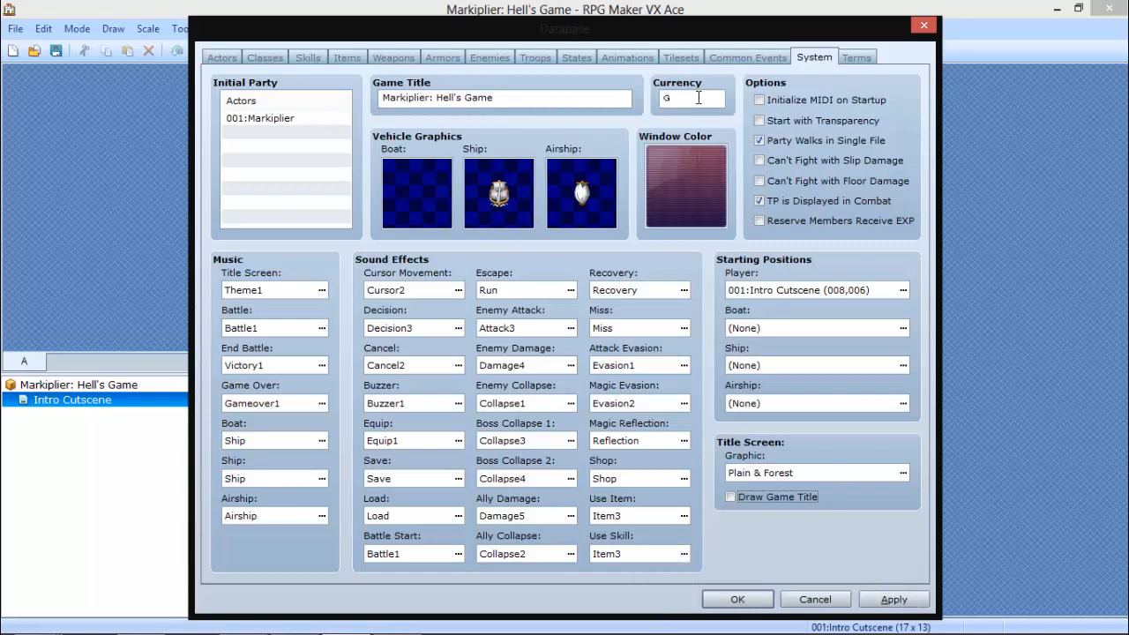
type("M")
left_click_drag(488, 100, 386, 102)
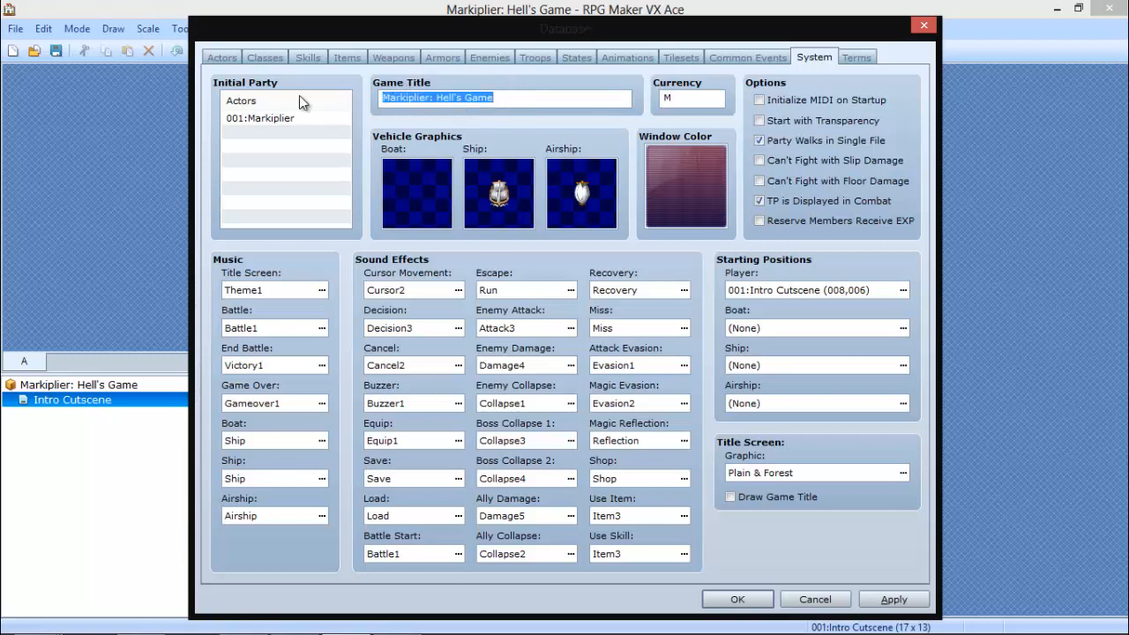
key("BackSpace")
type("Butt")
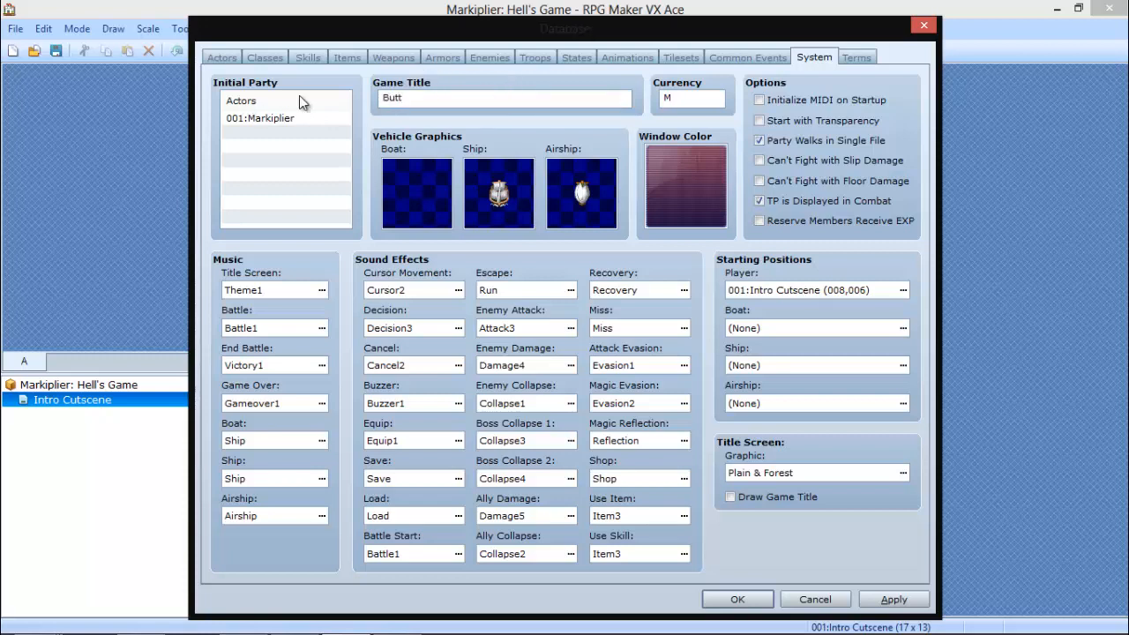
type("plug")
key("BackSpace")
key("BackSpace")
key("BackSpace")
key("BackSpace")
key("BackSpace")
key("BackSpace")
key("BackSpace")
key("BackSpace")
type("Markiplier: Hell's Game")
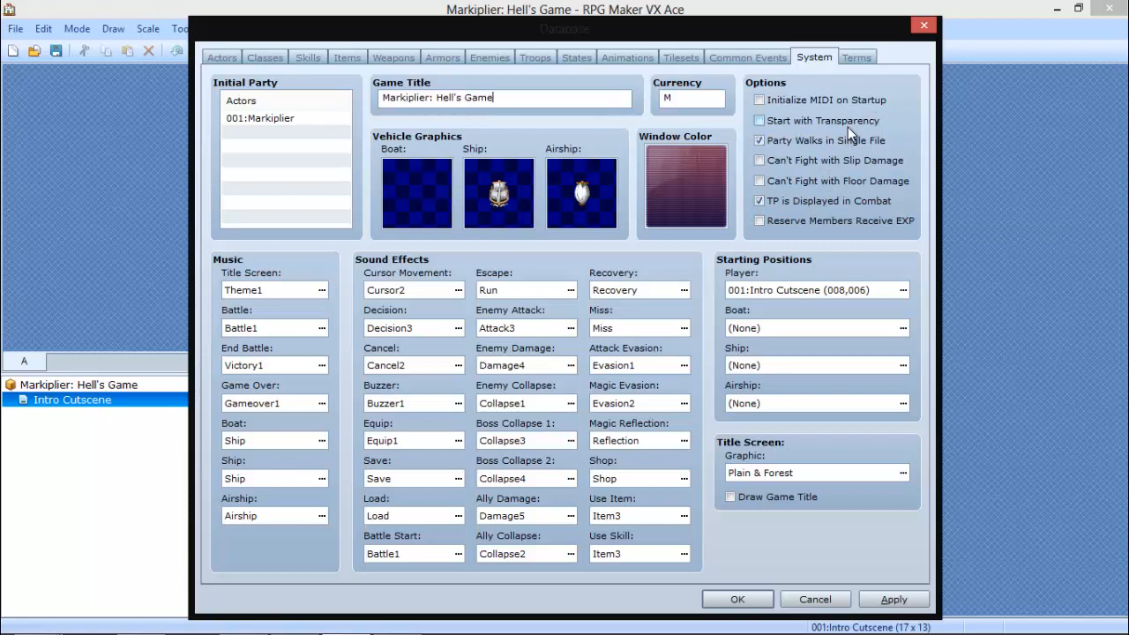
Review the remaining System options and sound effects, and apply the System settings changes.
mouse_move(847, 127)
mouse_move(915, 468)
mouse_move(568, 276)
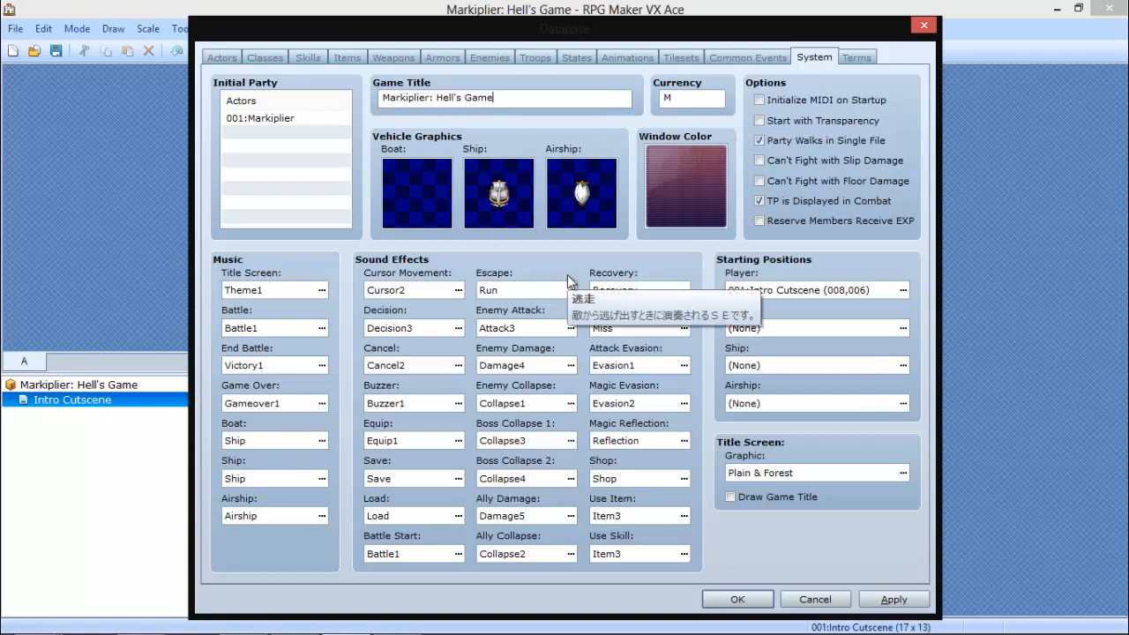
left_click(873, 602)
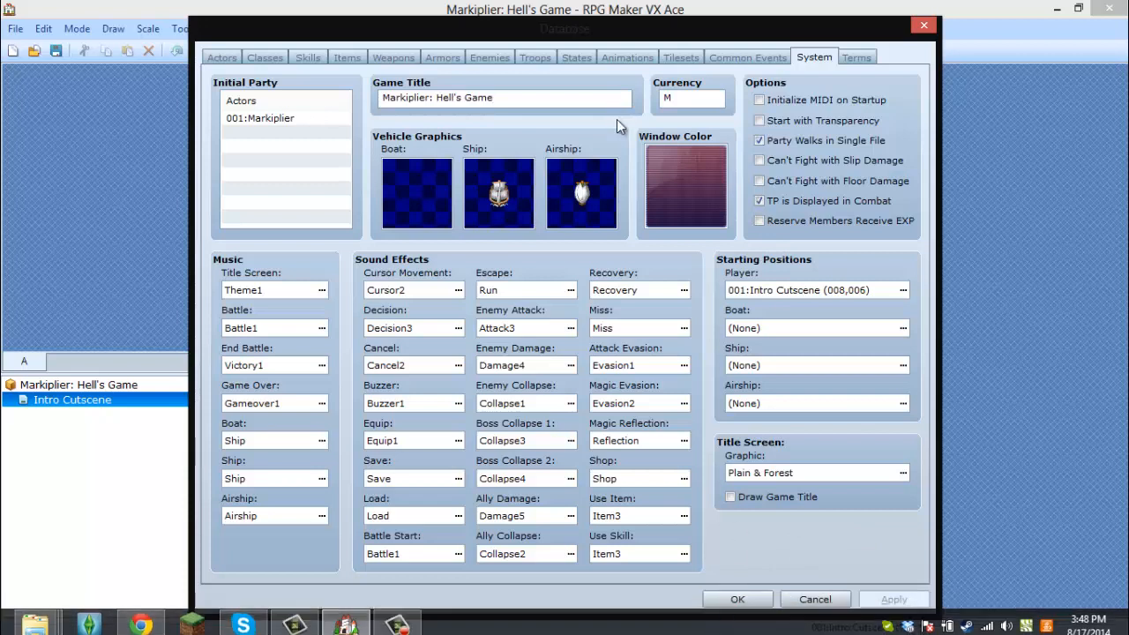
Recolor the window to a dark orange-red tone, apply the change and close the Database.
double_click(710, 177)
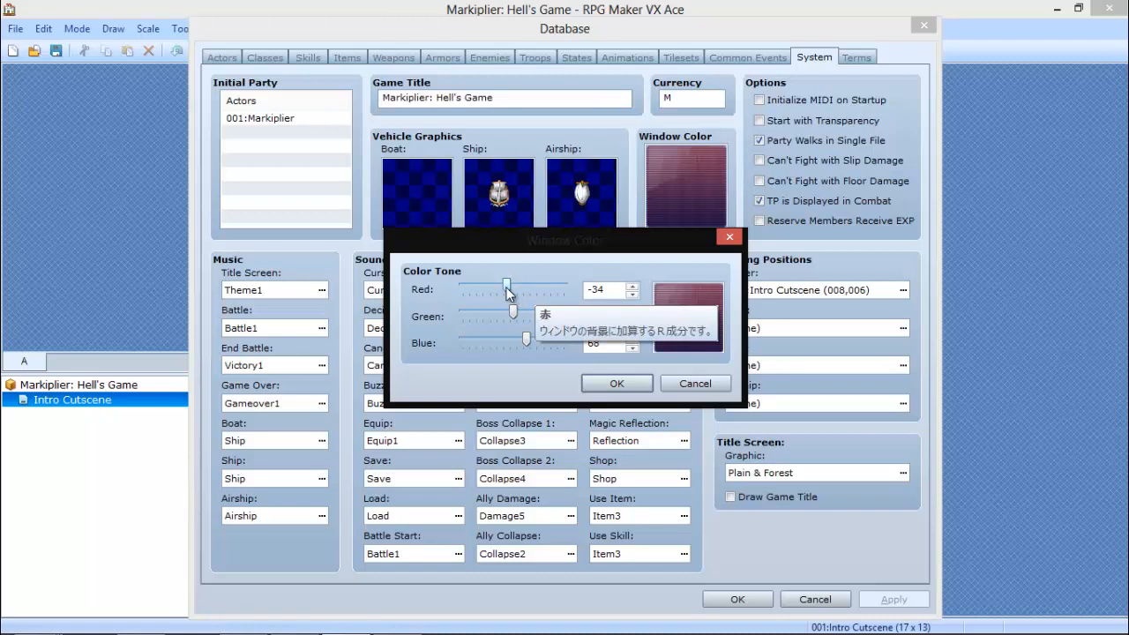
left_click_drag(515, 288, 479, 288)
left_click_drag(521, 343, 513, 286)
mouse_move(482, 342)
left_mouse_down()
mouse_move(493, 342)
mouse_move(488, 332)
mouse_move(456, 332)
mouse_move(496, 341)
left_mouse_up()
left_click_drag(516, 291, 500, 284)
left_click(631, 385)
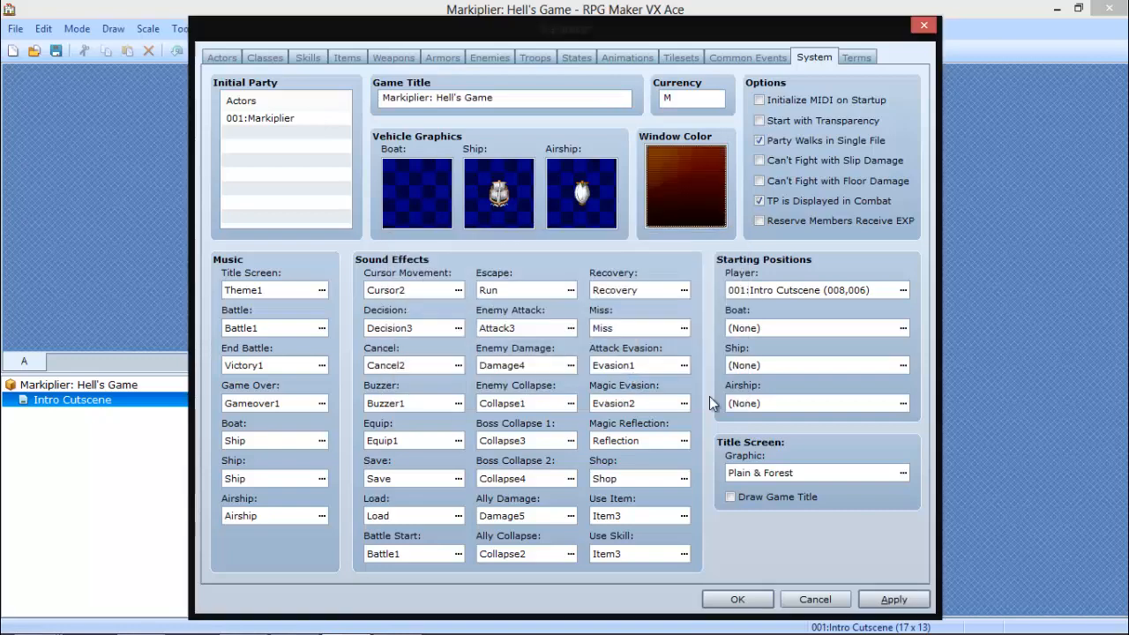
left_click(891, 599)
left_click(732, 600)
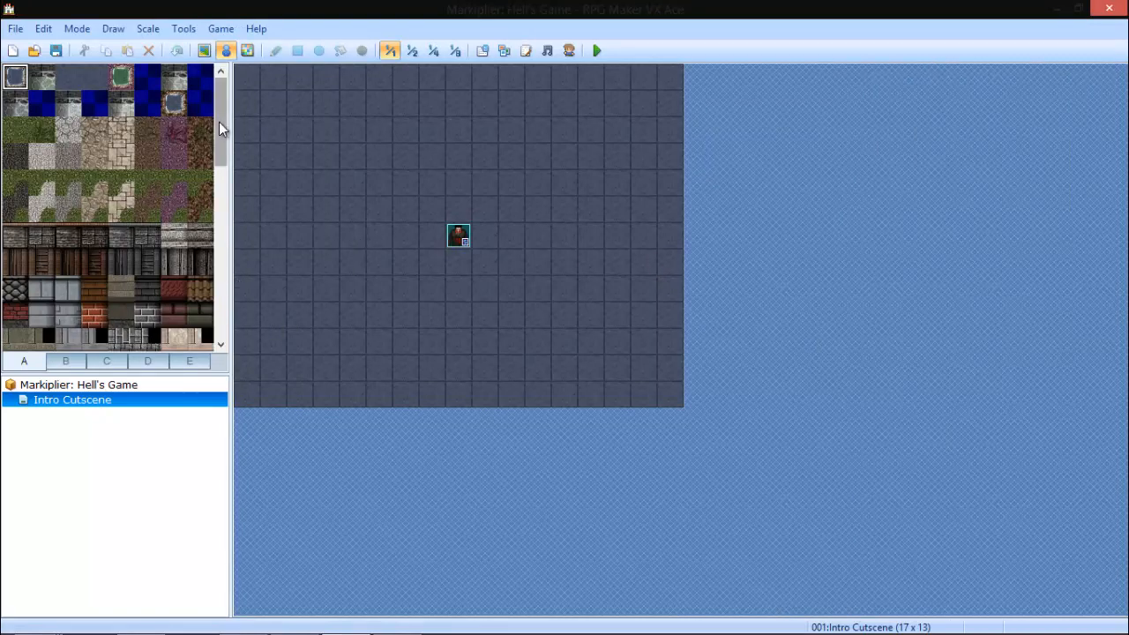
Paint a dark stone wall face 9 tiles wide and 3 tiles high near the top of the Intro Cutscene map.
left_click_drag(219, 121, 219, 185)
left_click(123, 230)
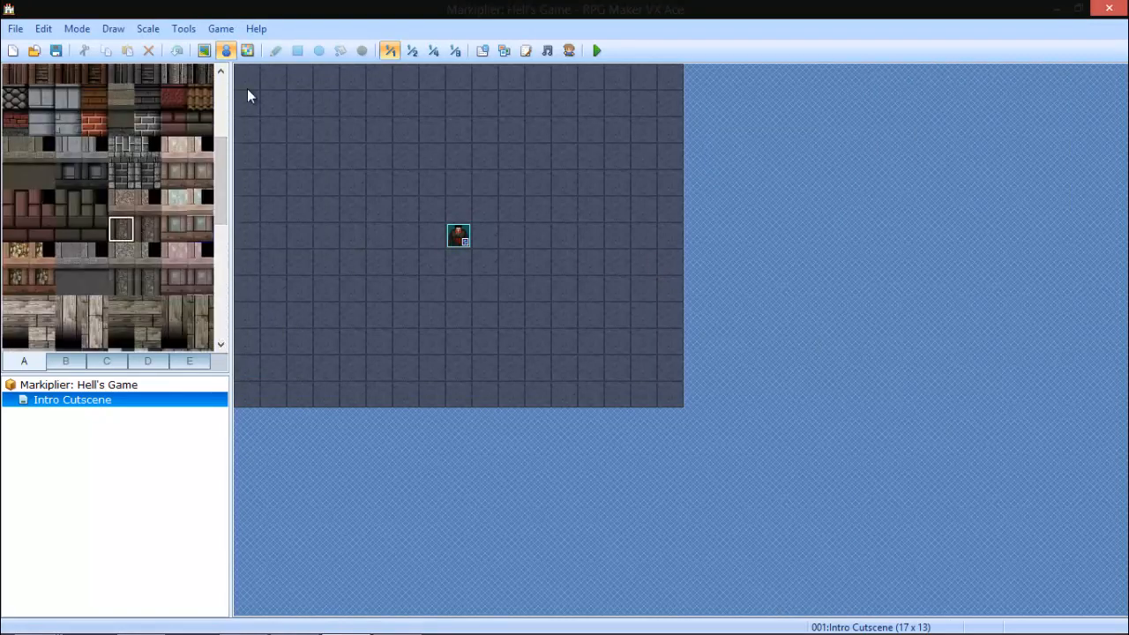
left_click(204, 50)
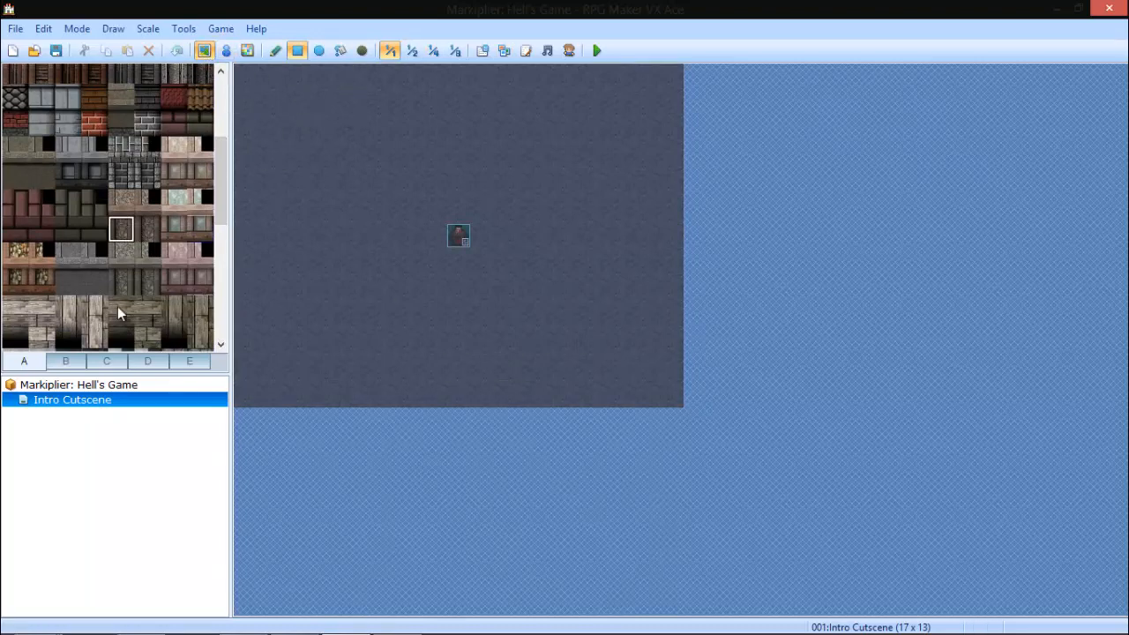
left_click_drag(222, 220, 222, 265)
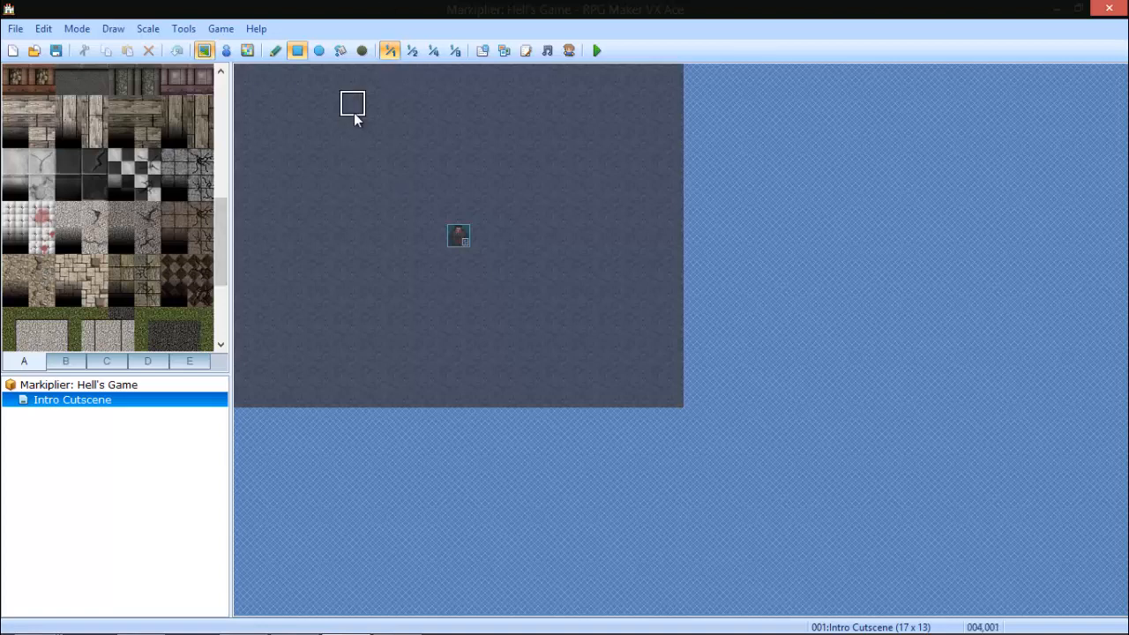
mouse_move(353, 113)
left_mouse_down()
mouse_move(399, 138)
mouse_move(523, 150)
mouse_move(552, 148)
mouse_move(554, 132)
left_mouse_up()
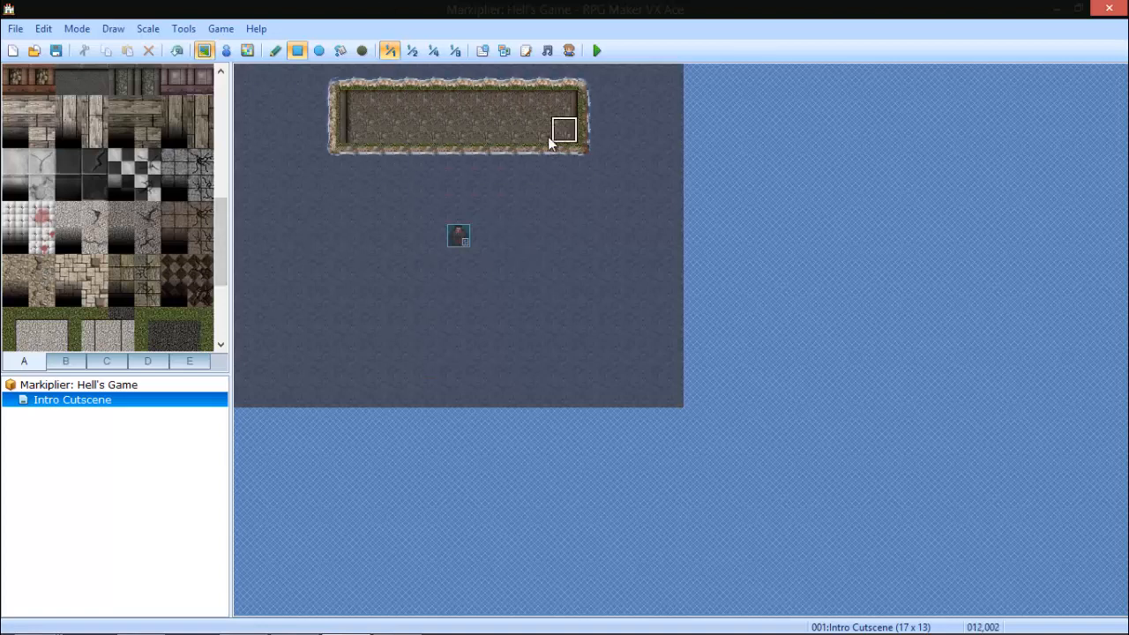
mouse_move(347, 142)
left_mouse_down()
mouse_move(380, 150)
mouse_move(555, 141)
left_mouse_up()
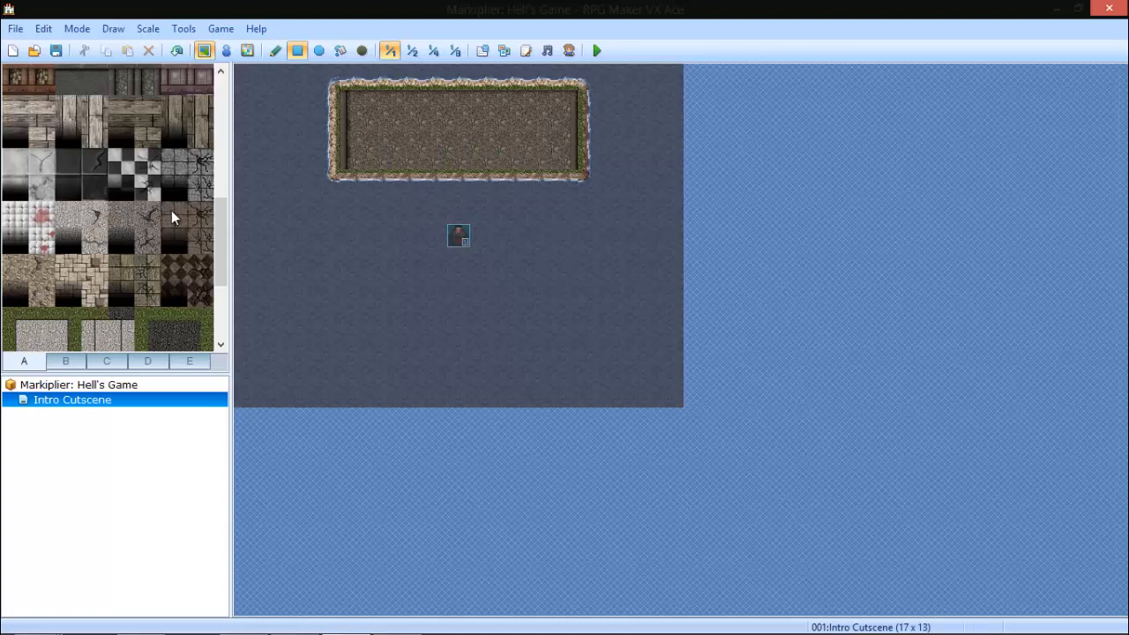
Paint a gray stone wall-top border along the outer edges of the Intro Cutscene map, stepping inward at the lower-right corner.
scroll(220, 215, "up", 1)
scroll(220, 212, "up", 2)
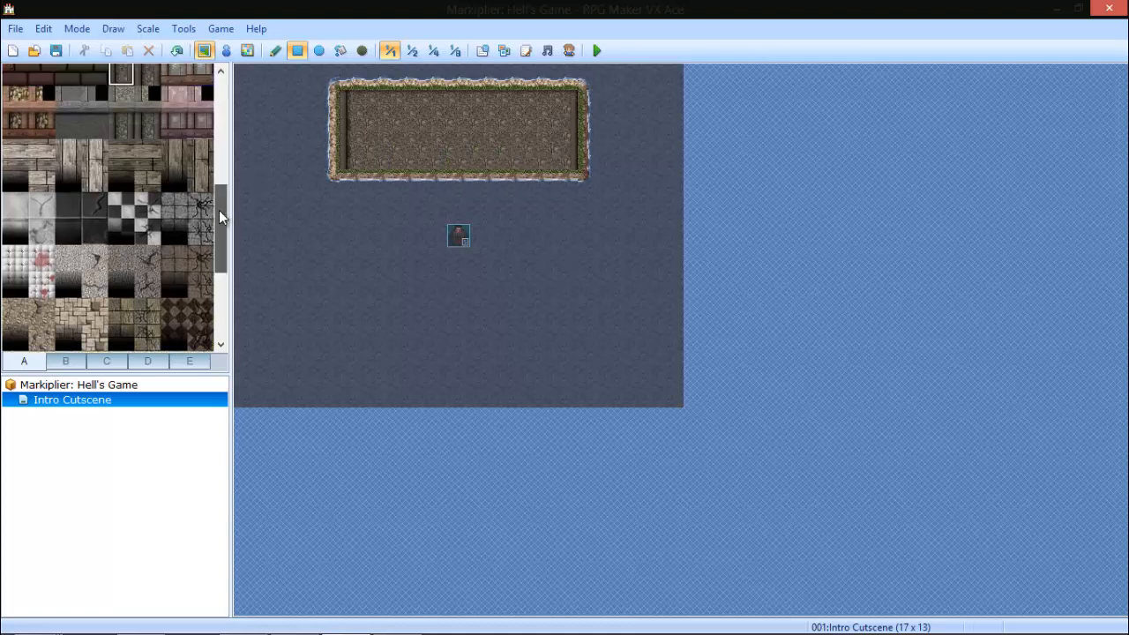
left_click(124, 110)
mouse_move(556, 76)
left_mouse_down()
mouse_move(298, 76)
mouse_move(308, 148)
left_mouse_up()
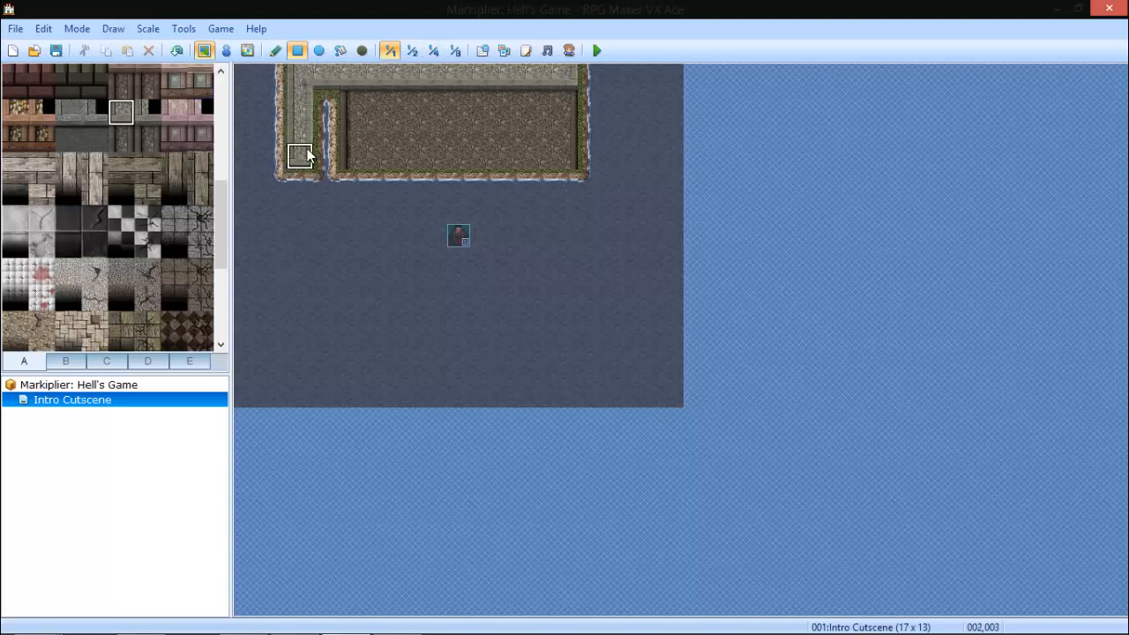
key("ctrl+z")
mouse_move(303, 79)
left_mouse_down()
mouse_move(276, 85)
mouse_move(252, 71)
mouse_move(255, 384)
mouse_move(629, 394)
mouse_move(620, 329)
mouse_move(664, 304)
mouse_move(555, 60)
mouse_move(670, 82)
mouse_move(670, 284)
left_mouse_up()
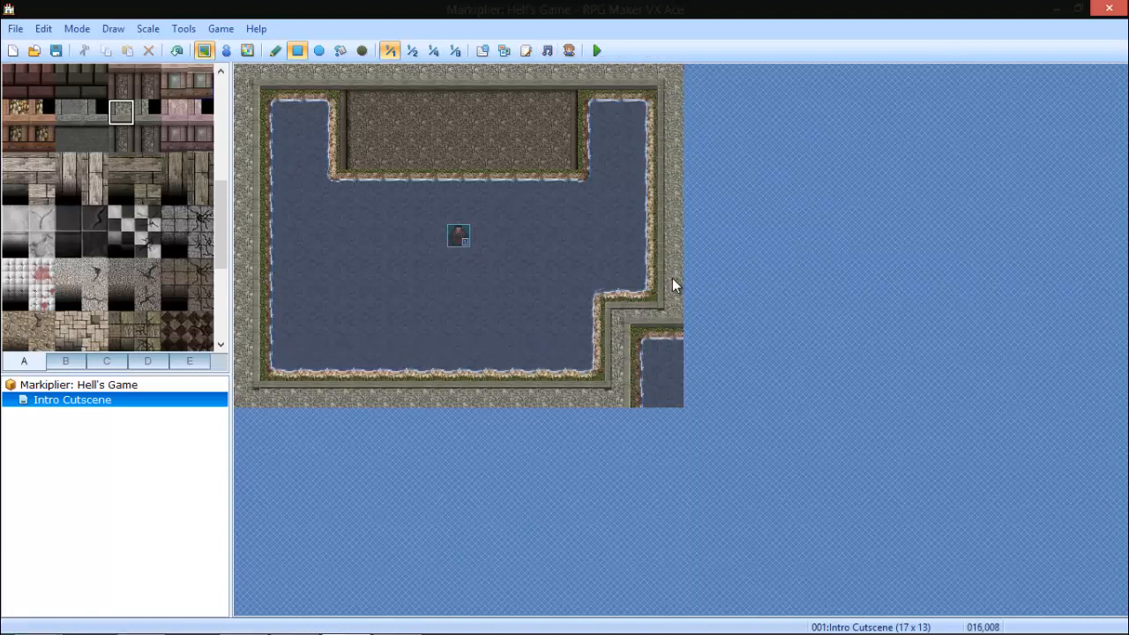
Extend the stone wall face across rows 1 to 3 so it spans the full width inside the border.
left_click(120, 139)
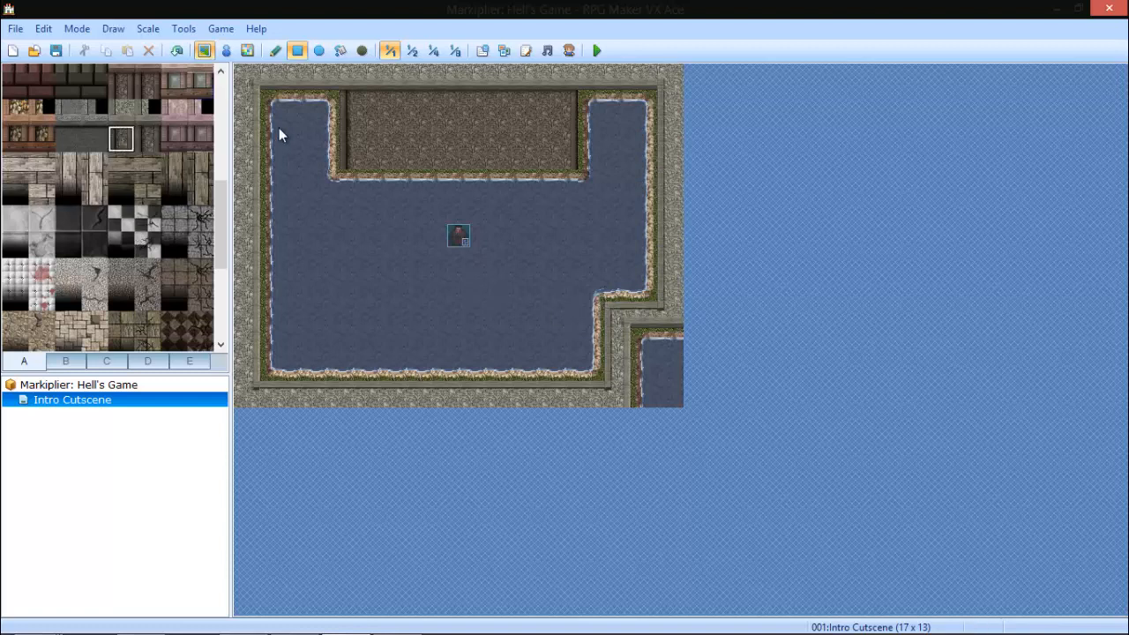
mouse_move(275, 108)
left_mouse_down()
mouse_move(325, 156)
mouse_move(608, 134)
mouse_move(644, 156)
left_mouse_up()
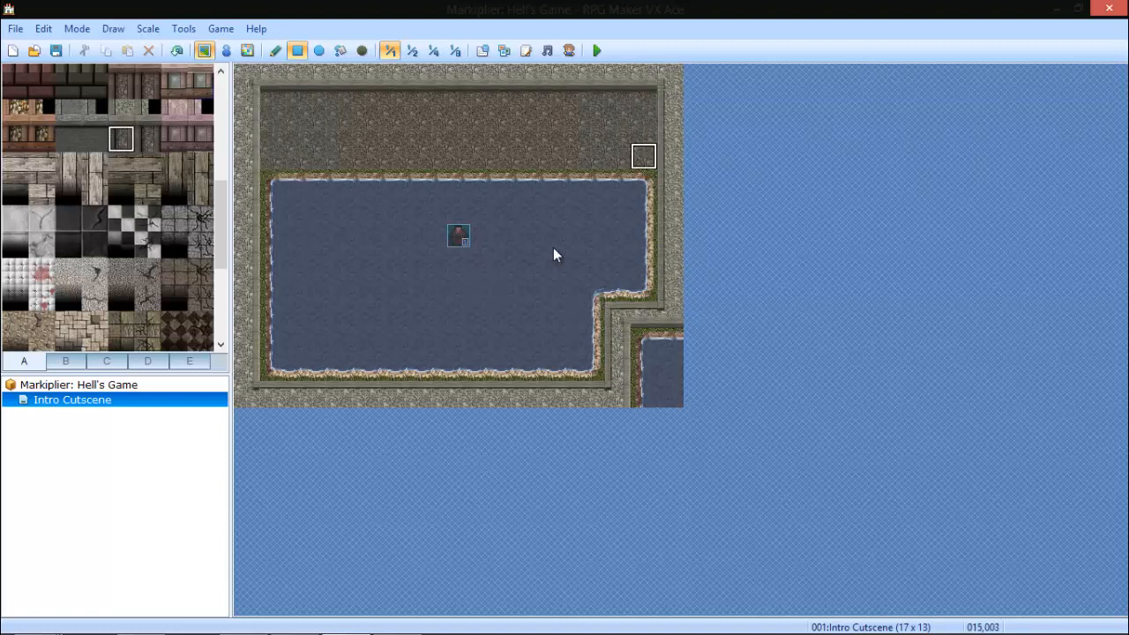
left_click_drag(225, 189, 224, 82)
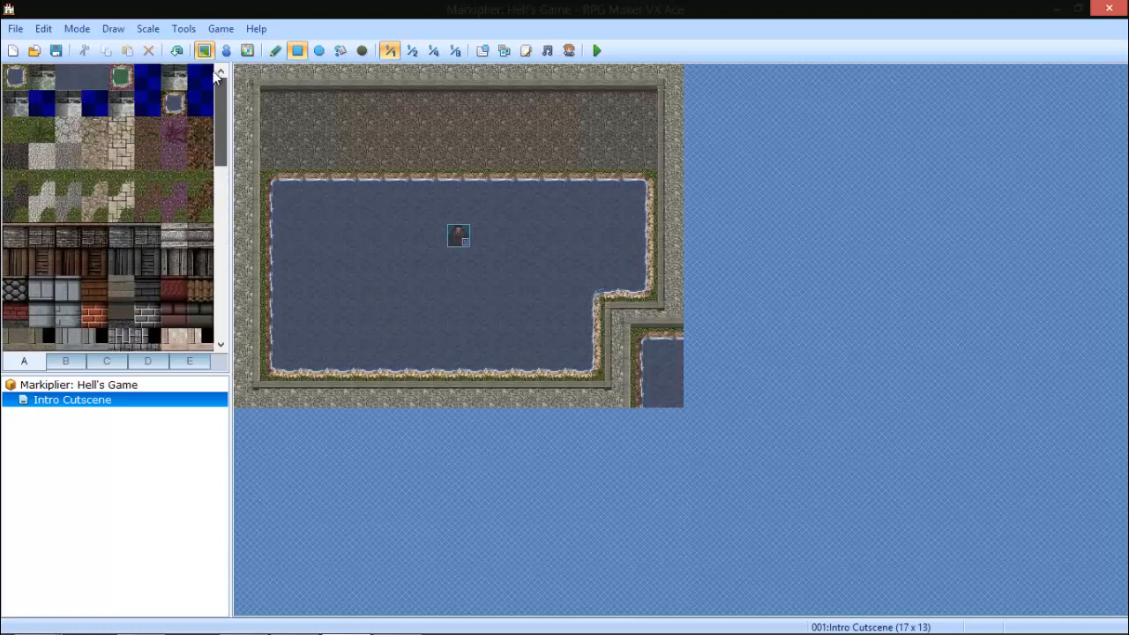
Fill the lower-right corner outside the walls with empty tiles and cover the room's water with gray square stone floor tiles.
left_click(201, 77)
left_click_drag(658, 351, 650, 394)
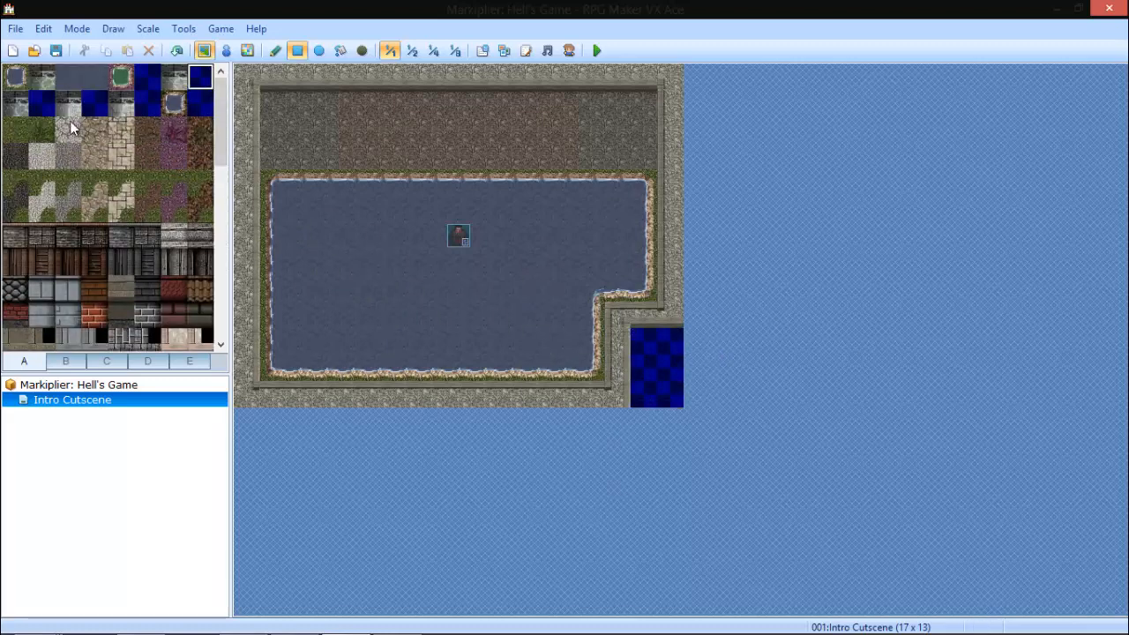
left_click_drag(223, 133, 216, 252)
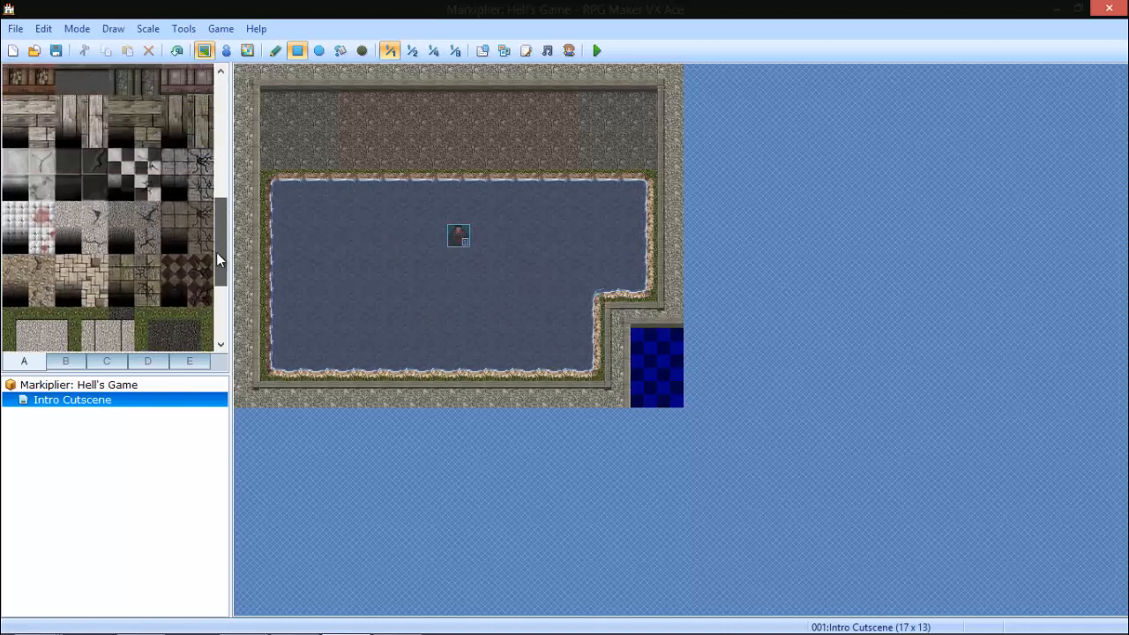
left_click(174, 161)
mouse_move(277, 184)
left_mouse_down()
mouse_move(555, 357)
mouse_move(586, 363)
left_mouse_up()
left_click_drag(610, 206, 634, 287)
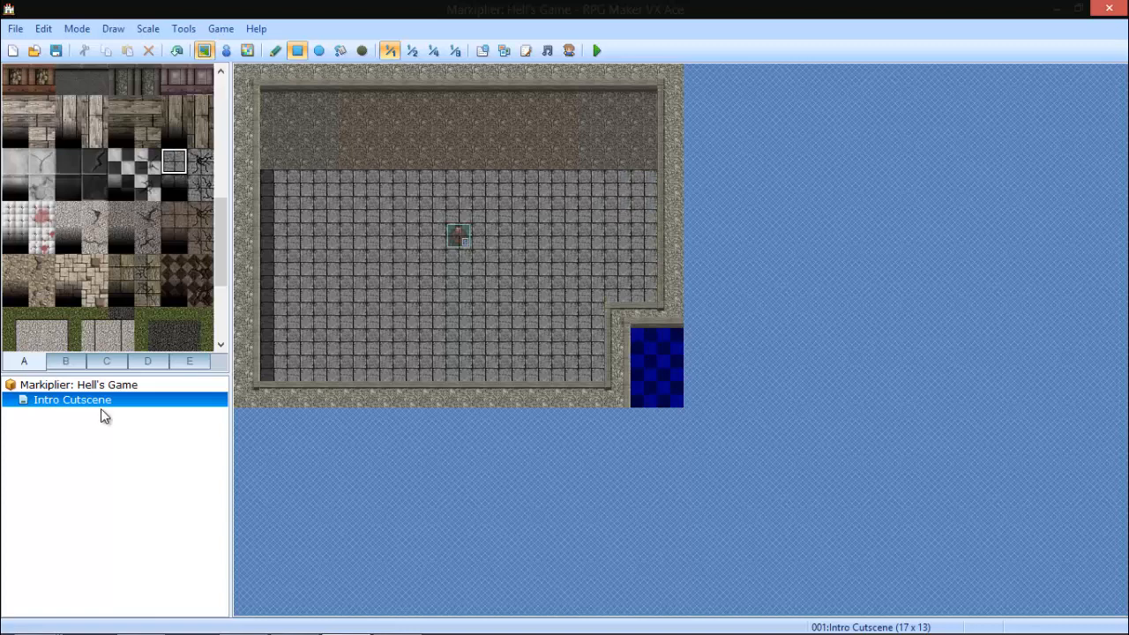
Try a wide framed picture on the left part of the stone wall face and undo the placement.
left_click(68, 362)
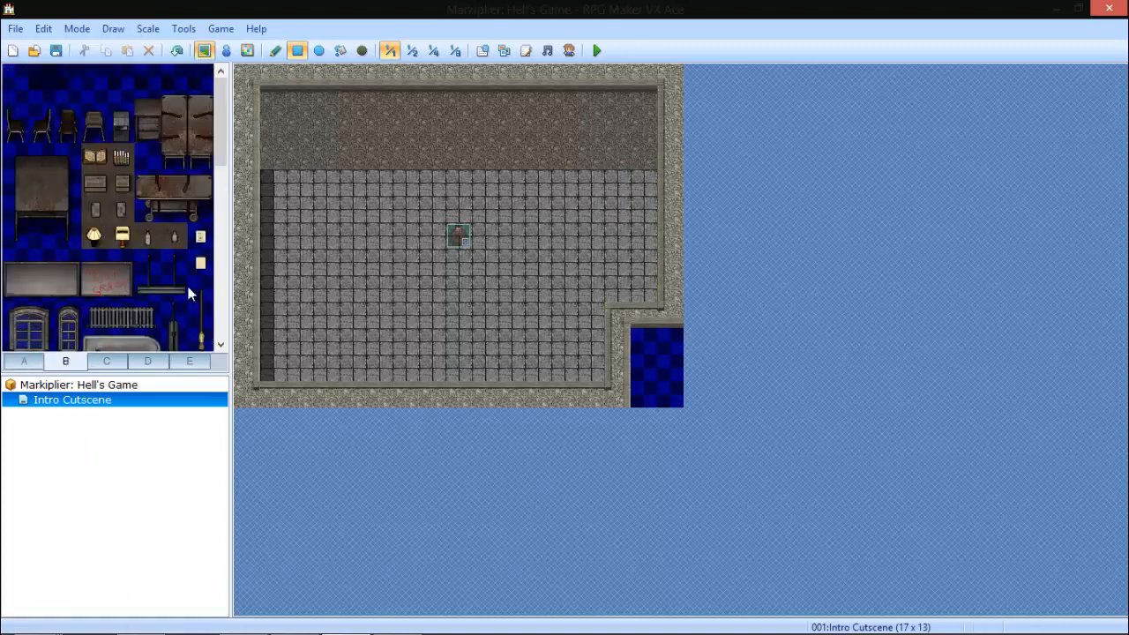
left_click_drag(221, 128, 222, 296)
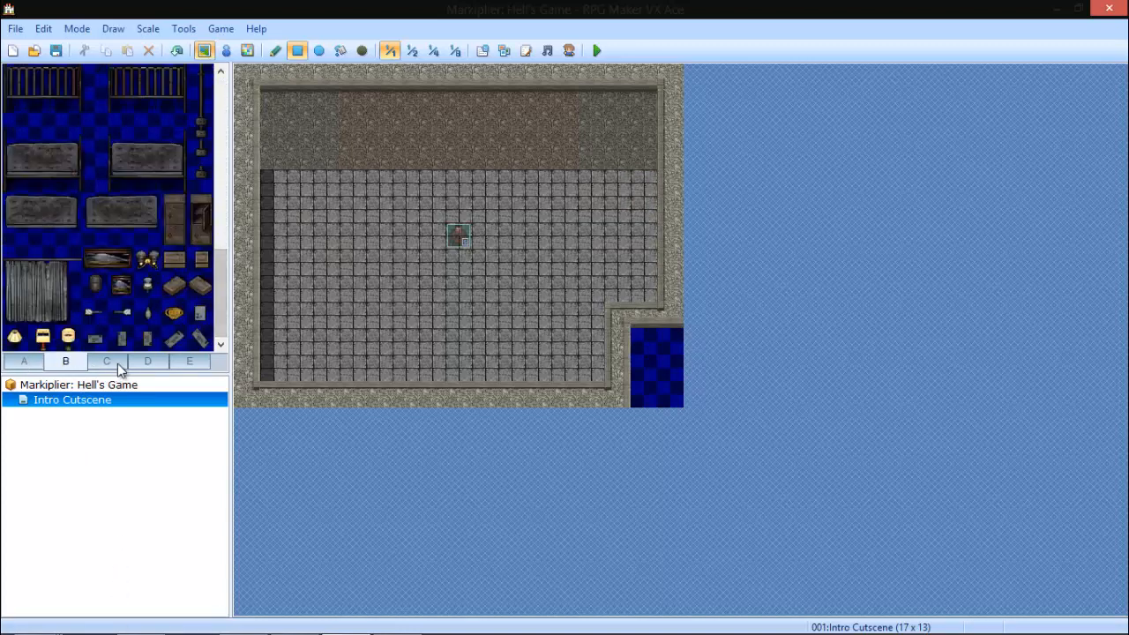
left_click(106, 257)
left_click(296, 132)
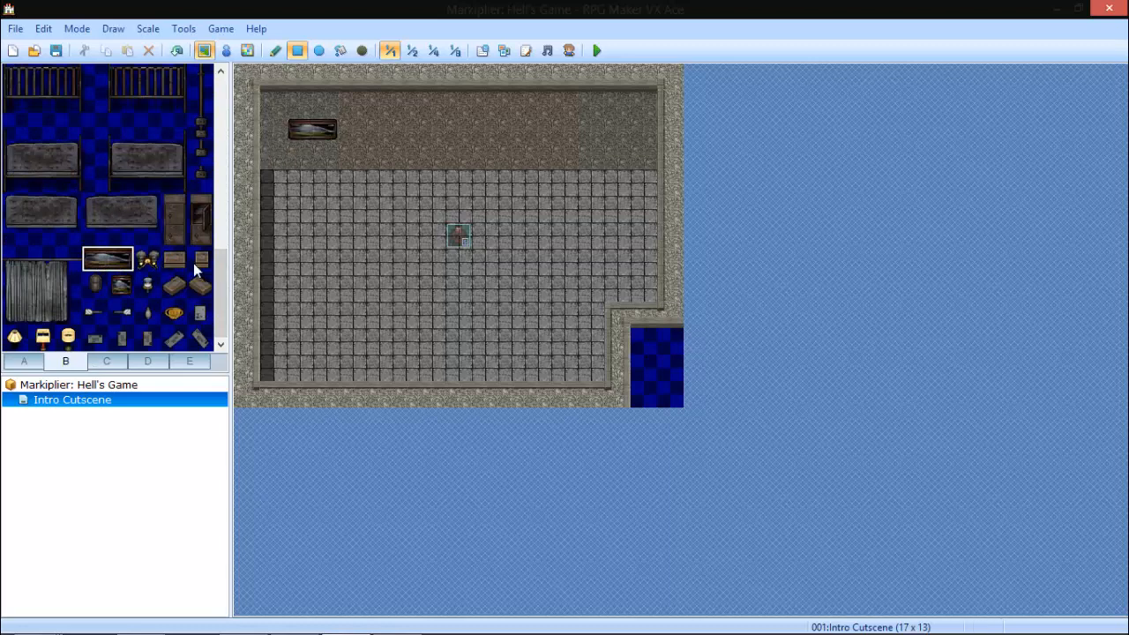
key("ctrl+z")
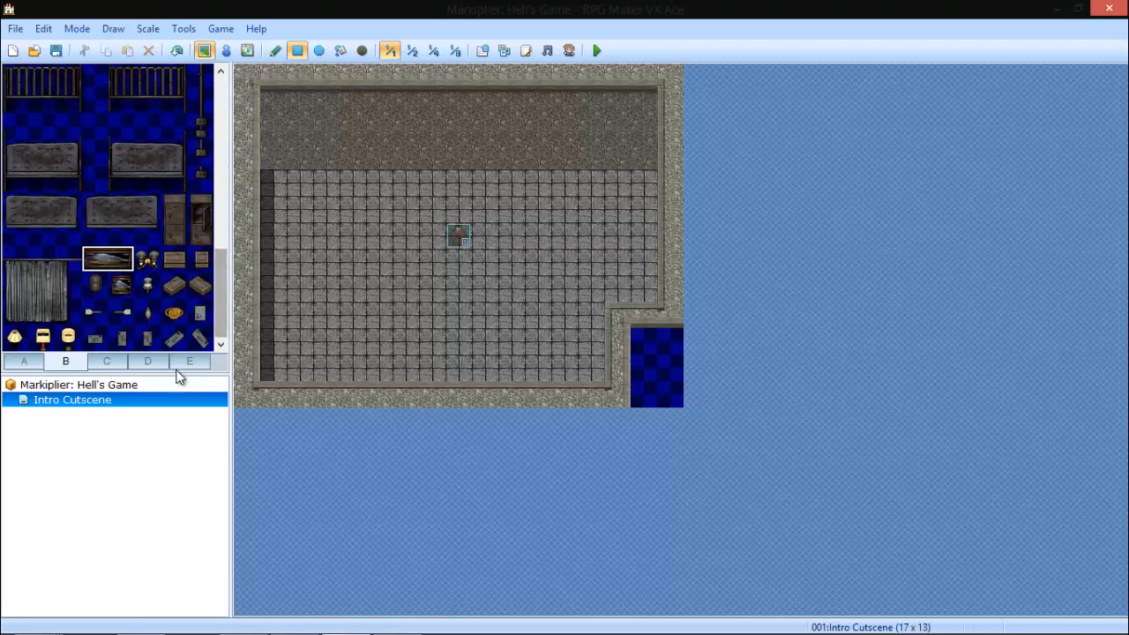
Place large dark arched windows on rows 1 to 2 of the wall face, at columns 2 to 3 and 12 to 13.
left_click(148, 362)
left_click(110, 363)
left_click(189, 362)
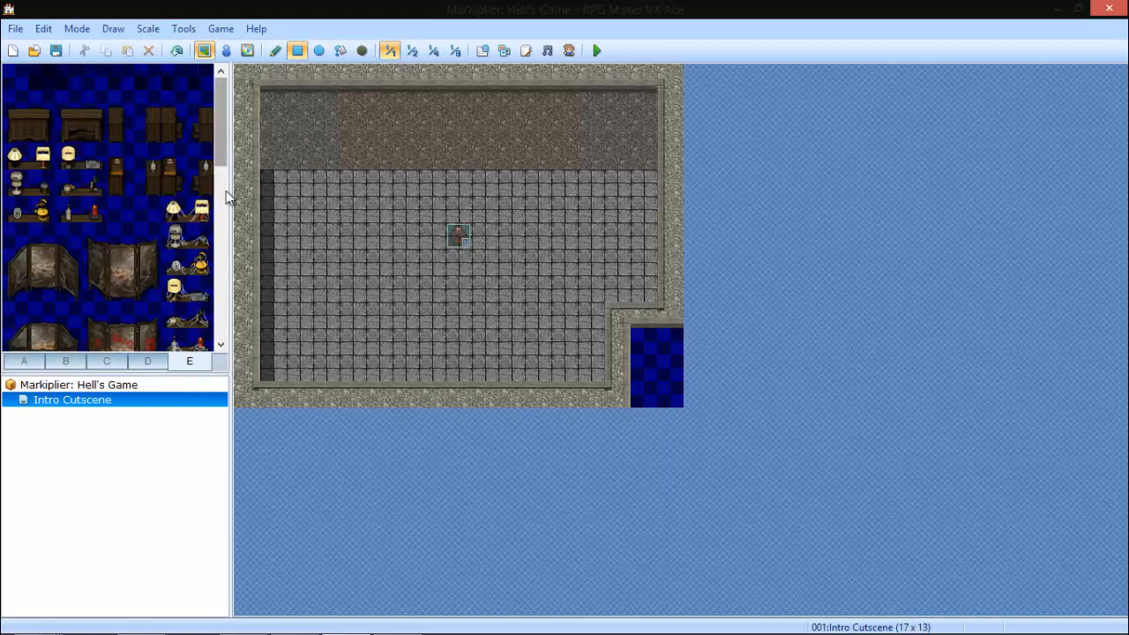
mouse_move(221, 92)
left_mouse_down()
mouse_move(217, 172)
mouse_move(217, 81)
mouse_move(219, 285)
mouse_move(220, 93)
left_mouse_up()
left_click(132, 361)
left_click(116, 359)
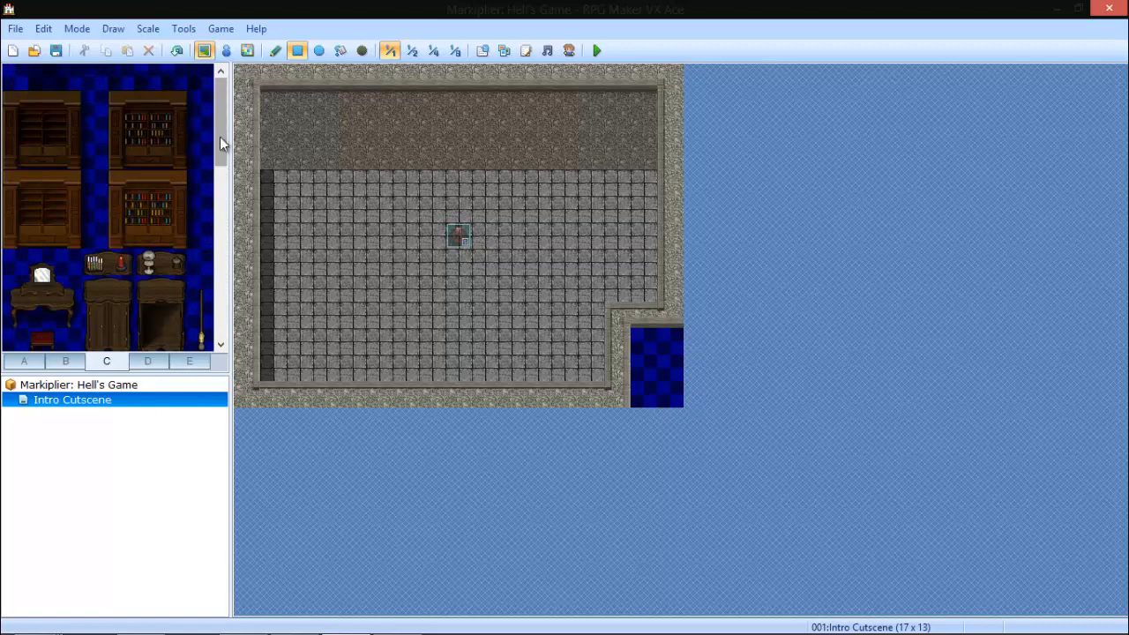
left_click_drag(221, 143, 229, 297)
left_click(159, 201)
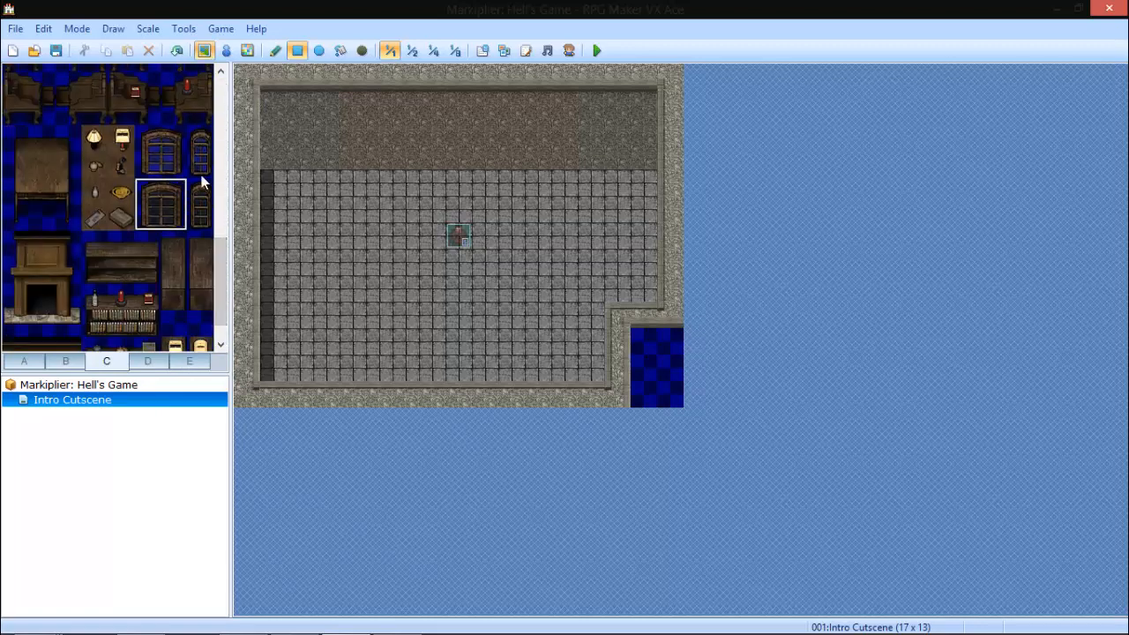
left_click_drag(329, 144, 329, 152)
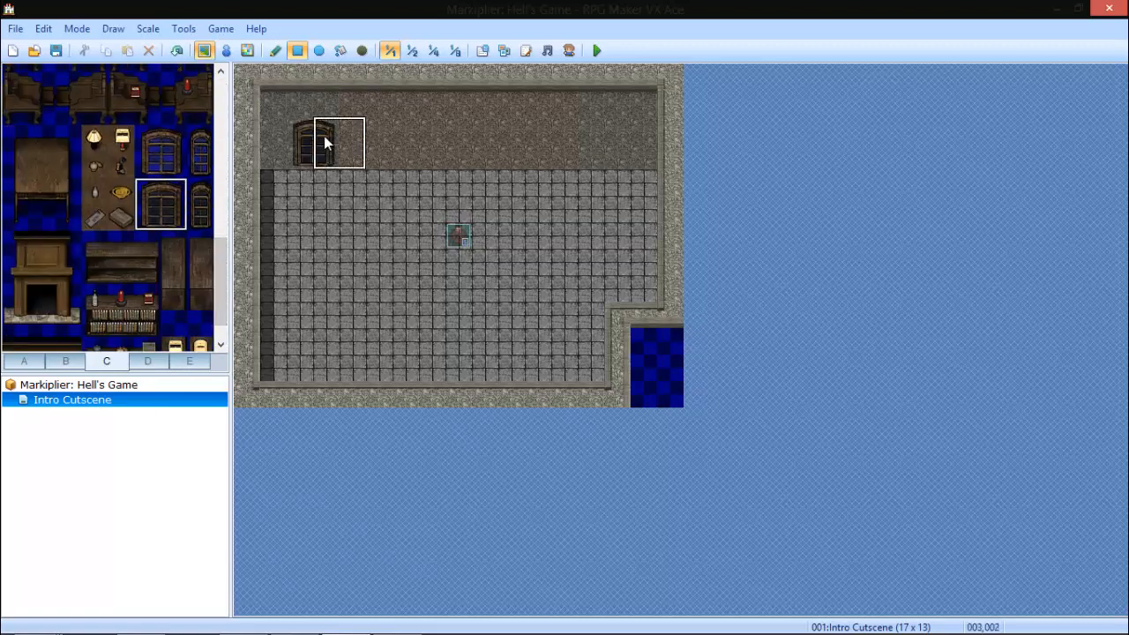
left_click_drag(308, 114, 323, 131)
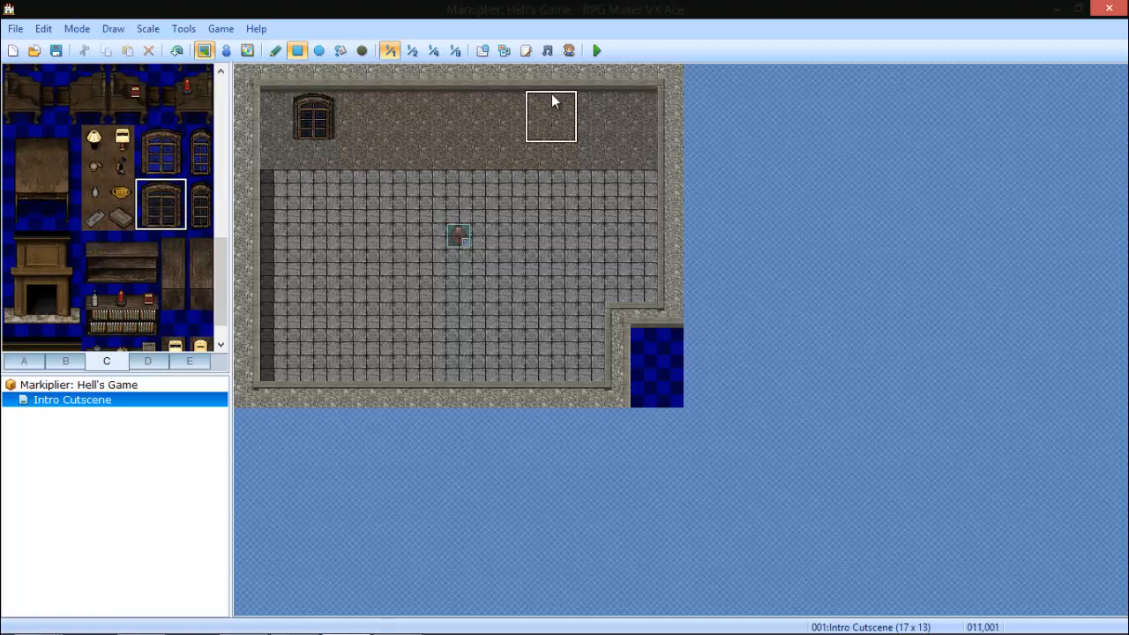
left_click_drag(552, 104, 593, 141)
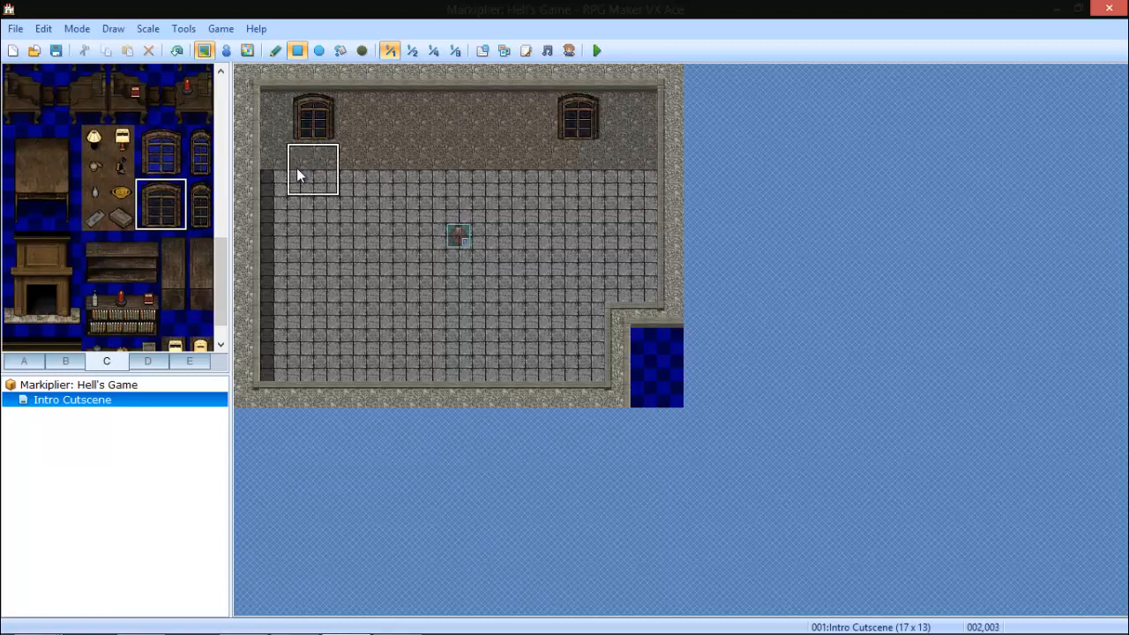
Place narrow arched windows on the lower two rows of the wall face at columns 5, 6 and 10.
left_click(200, 204)
left_click(379, 145)
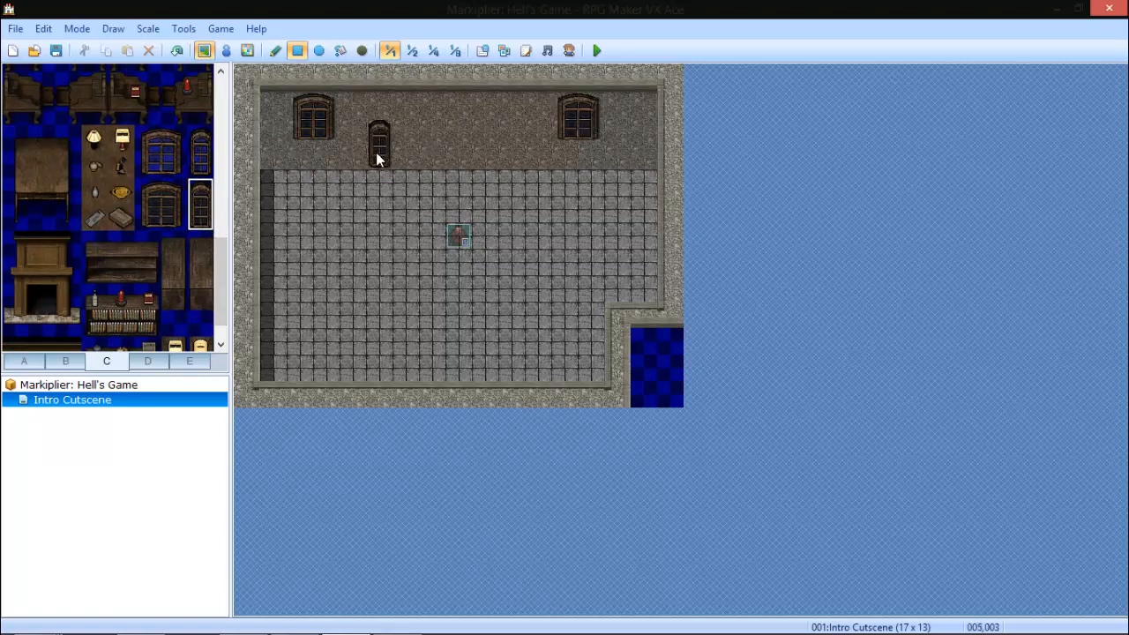
left_click(510, 146)
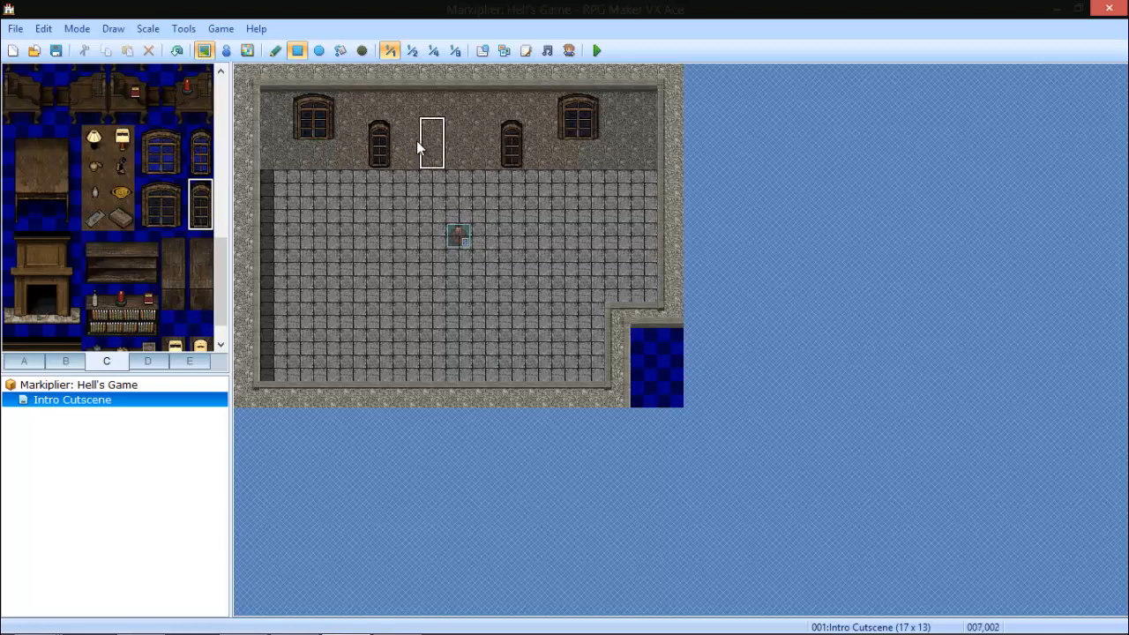
left_click(418, 153)
Cover the narrow window at column 5 with stone wall tiles matching the surrounding wall face.
left_click(34, 364)
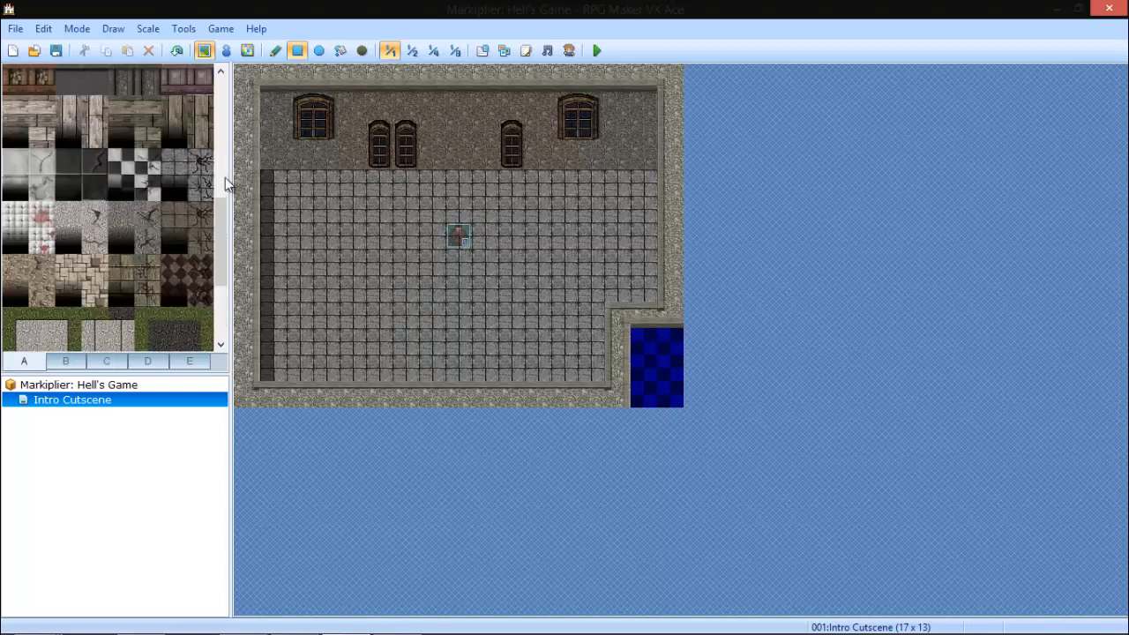
scroll(220, 224, "up", 3)
left_click(120, 262)
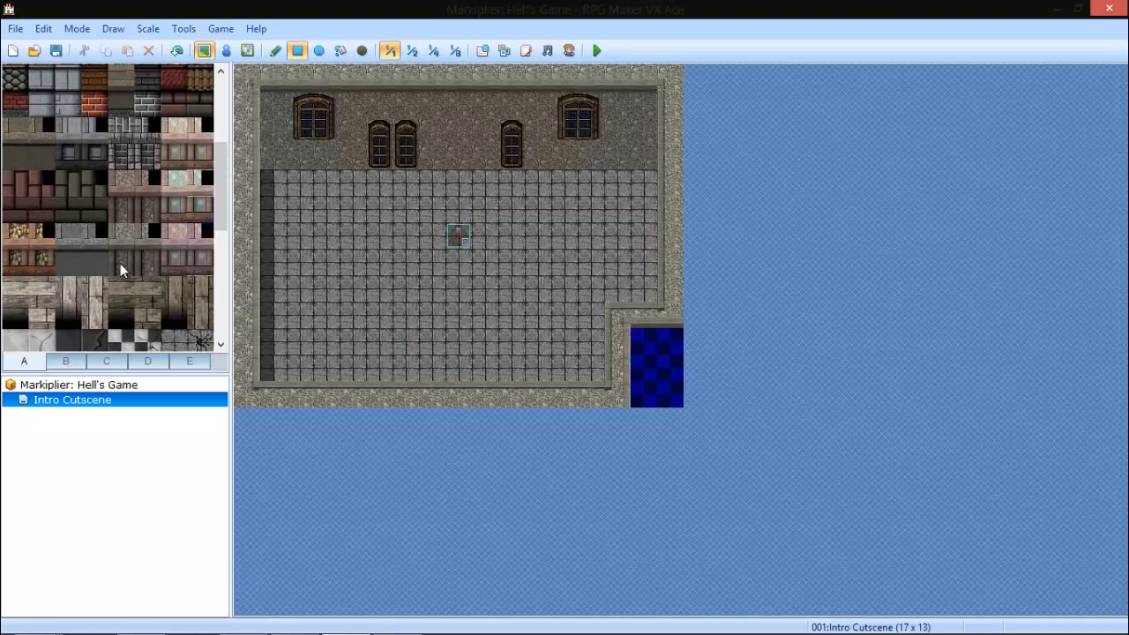
left_click_drag(376, 137, 379, 157)
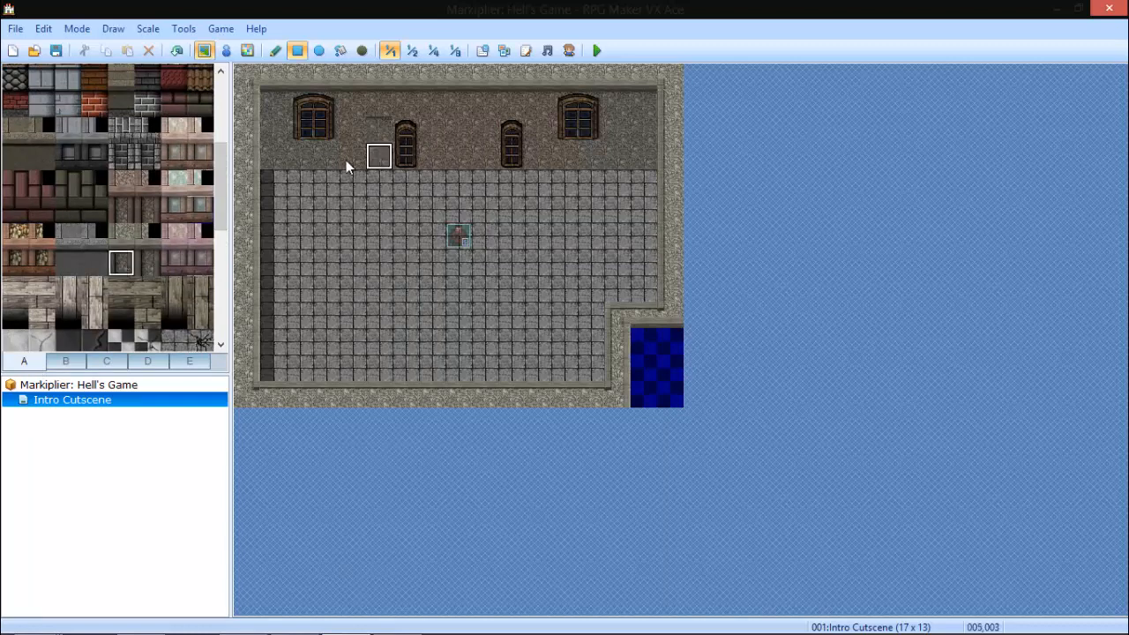
left_click(121, 210)
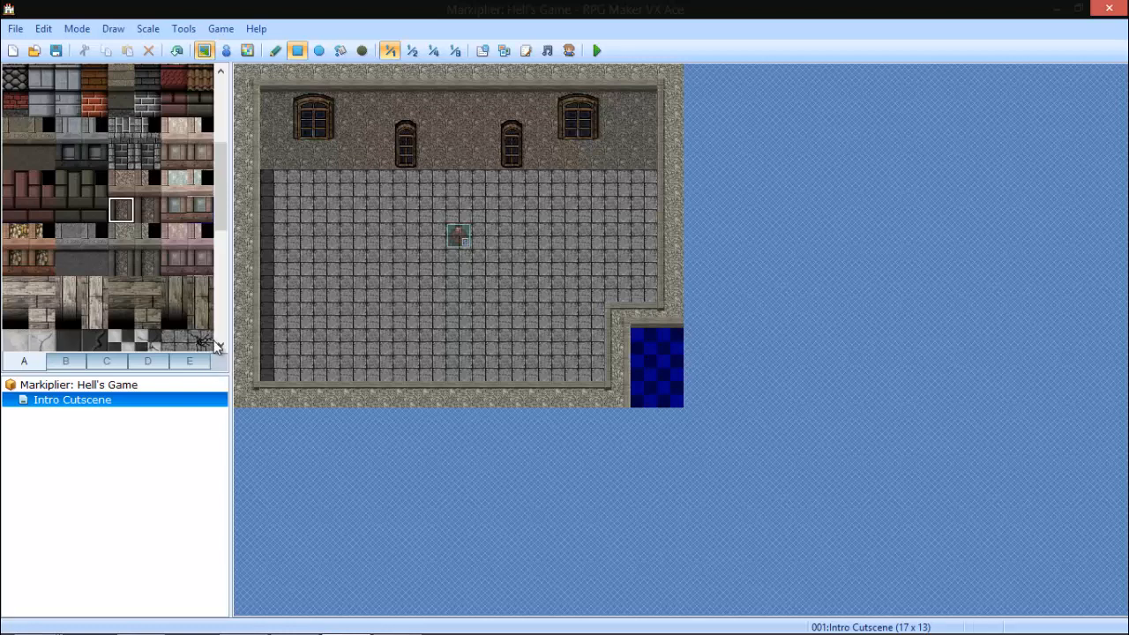
Try the wide framed picture near the right end of the wall face and undo it.
left_click(79, 361)
left_click_drag(98, 260, 121, 260)
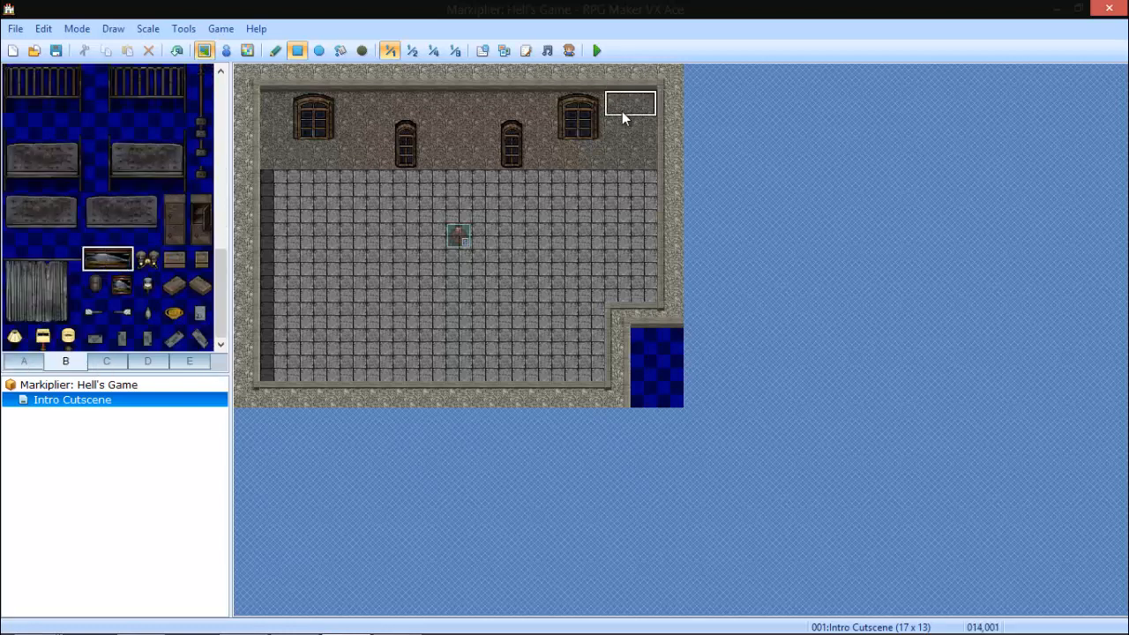
left_click(632, 133)
key("ctrl+z")
Paint the dark brown stone wall tile over both large windows and the differently shaded ends of the wall face.
left_click(24, 362)
left_click(121, 209)
left_click_drag(302, 118, 322, 128)
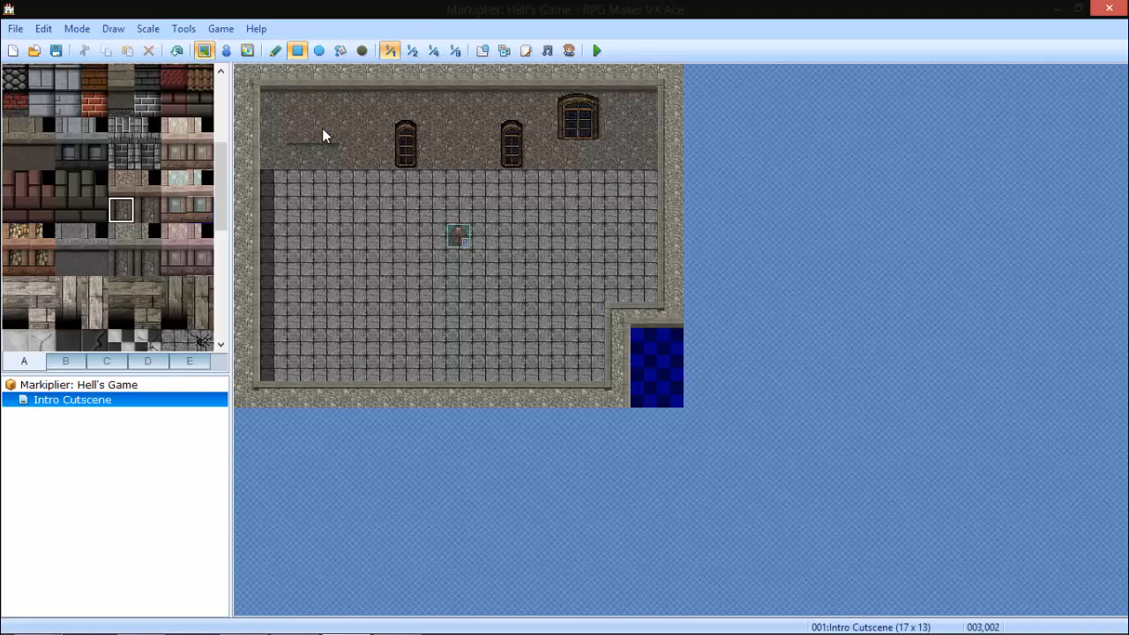
left_click(131, 262)
left_click(121, 209)
left_click_drag(537, 103, 605, 157)
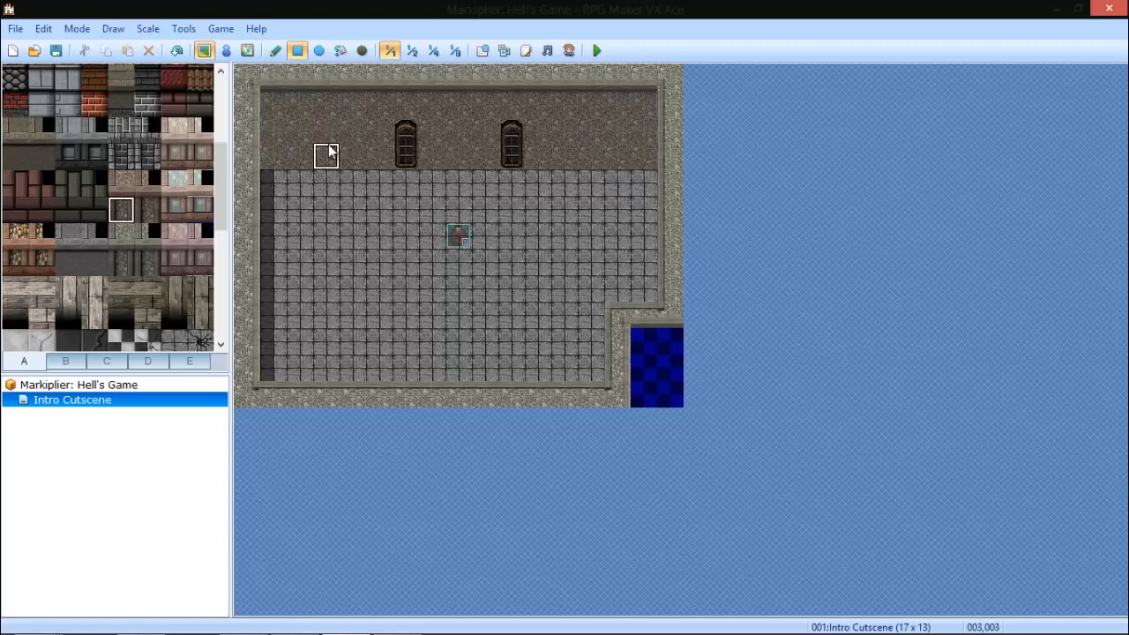
Place a large arched window in each upper corner of the wall face, at columns 1 to 2 and 14 to 15.
left_click(66, 361)
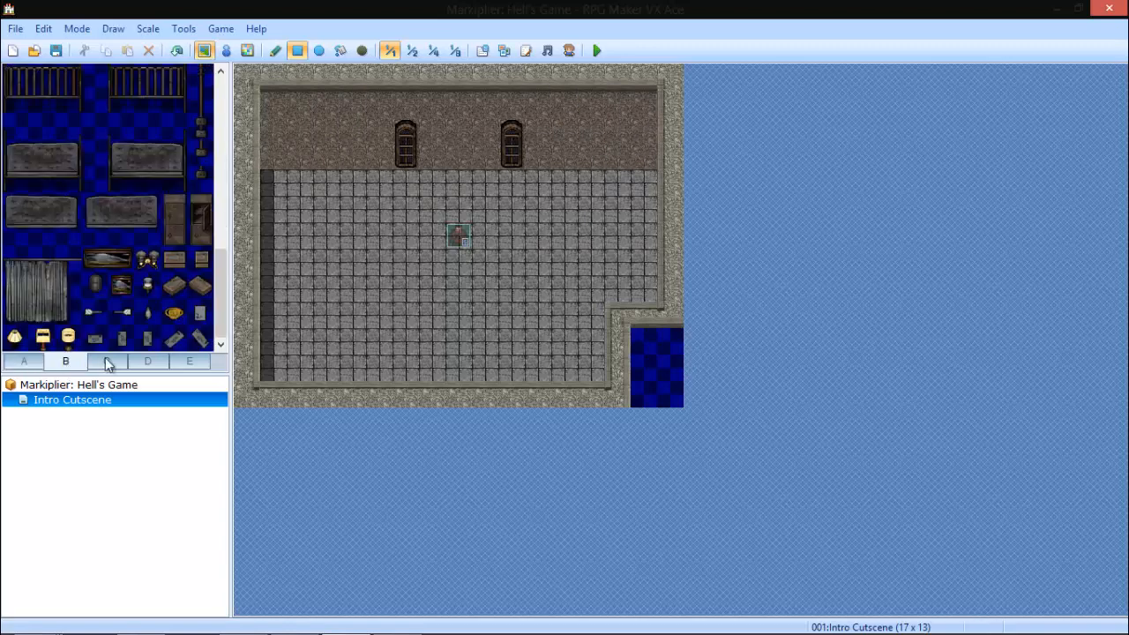
left_click(106, 361)
left_click_drag(150, 201, 170, 221)
left_click(275, 104)
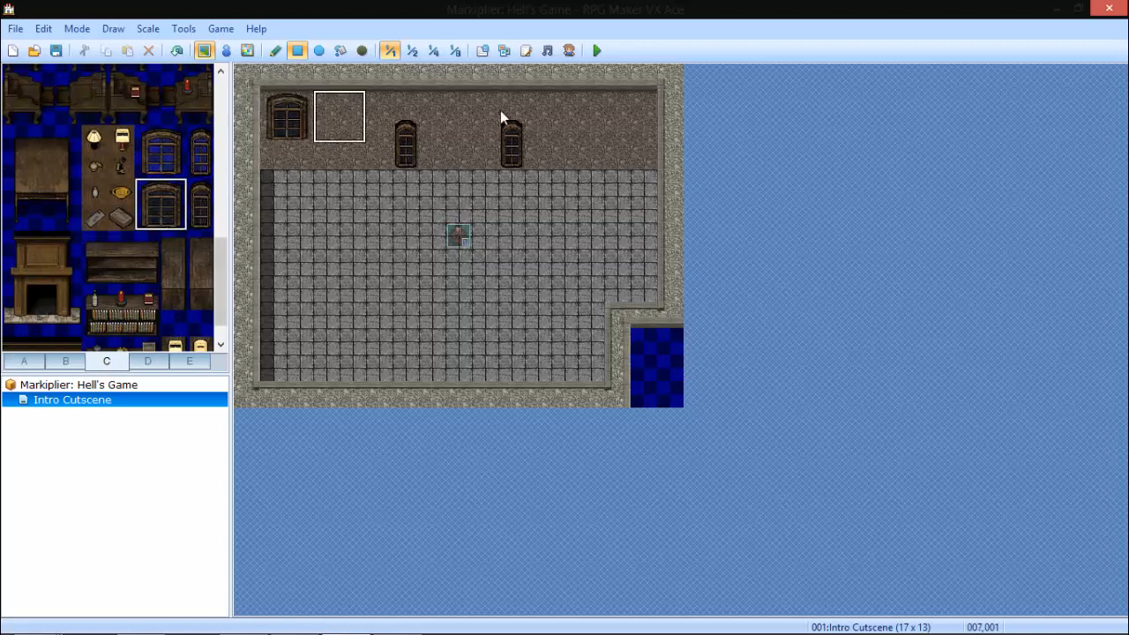
left_click(623, 105)
Place a three-tile-wide bookcase against the wall at columns 2 to 4, settling on the cluttered variant with mixed books.
left_click_drag(95, 300, 146, 325)
left_click(310, 167)
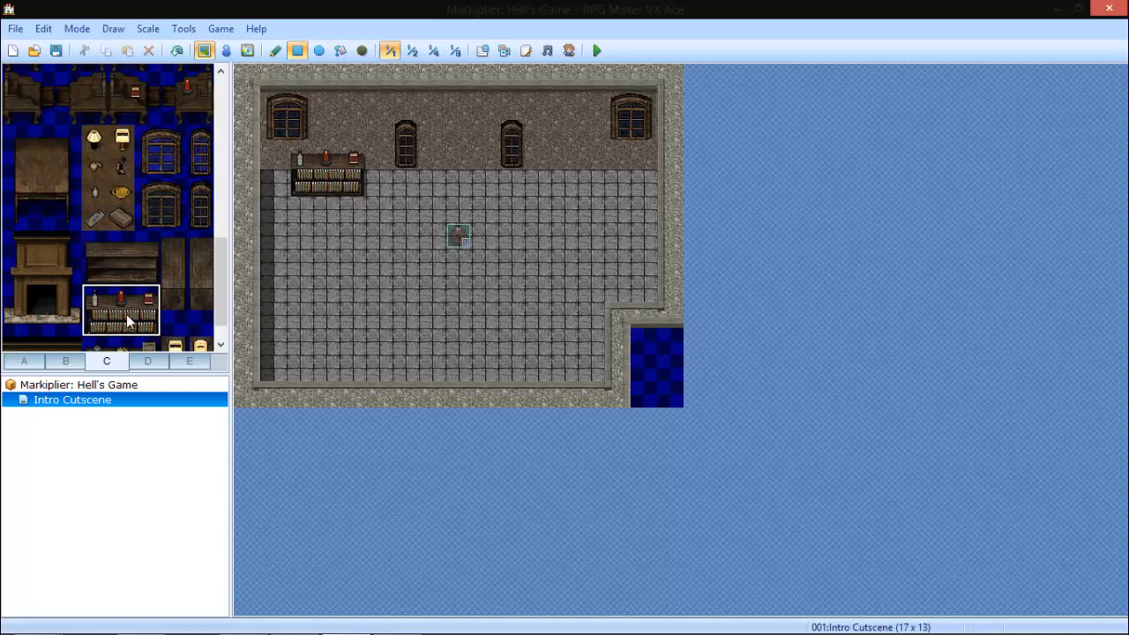
left_click_drag(224, 247, 221, 313)
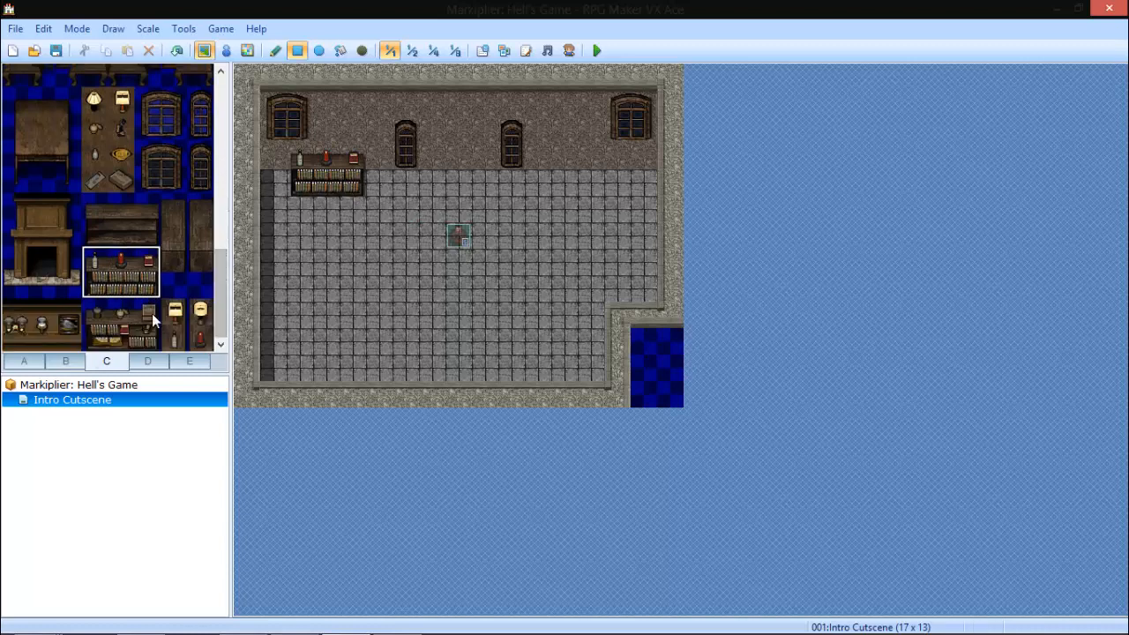
left_click_drag(95, 311, 146, 340)
left_click(326, 160)
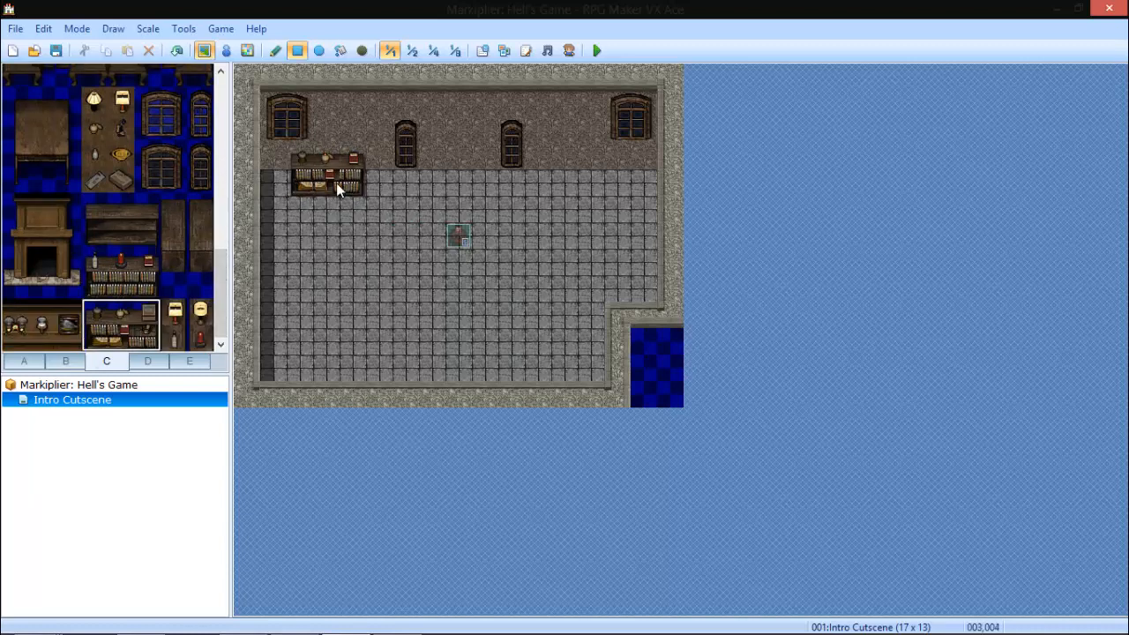
Try a one-tile-wide cupboard with dishes on the wall between the bookcase and the left narrow window.
left_click_drag(18, 337, 16, 313)
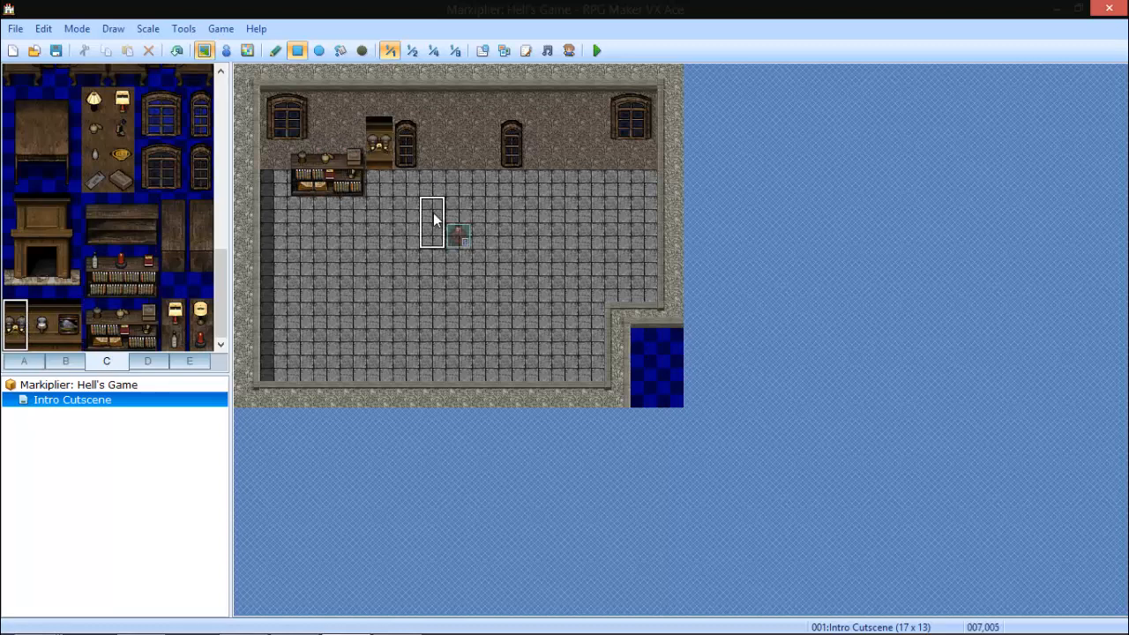
left_click(65, 362)
left_click(141, 362)
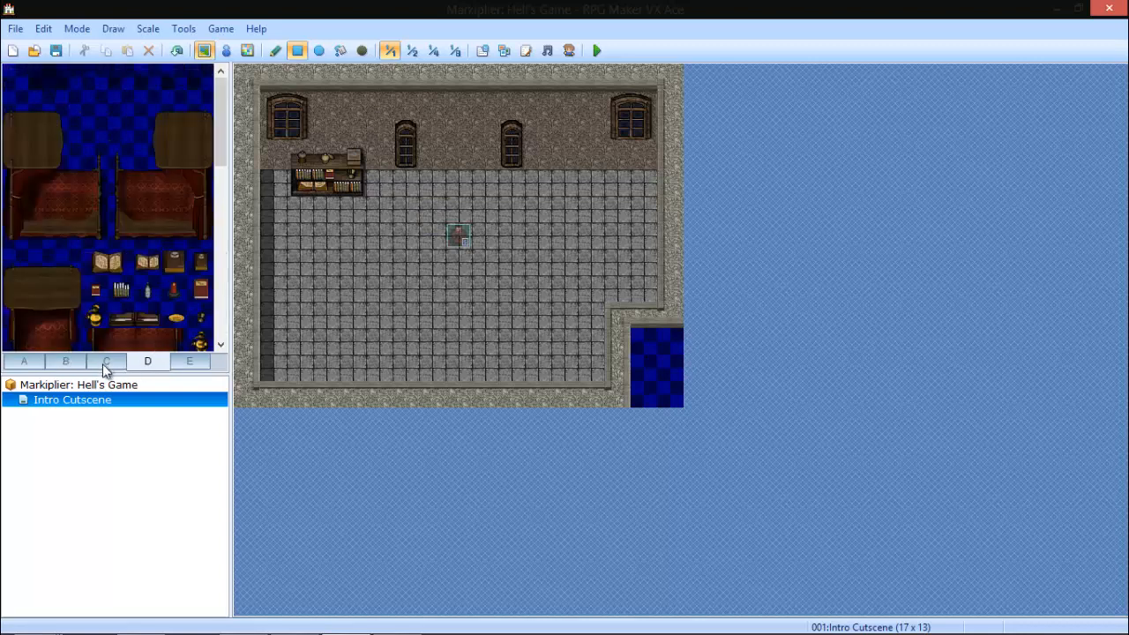
Mount a lit double wall lamp on the outer side of each narrow window, at columns 5 and 11.
left_click(106, 362)
mouse_move(219, 260)
left_mouse_down()
mouse_move(232, 100)
mouse_move(218, 278)
left_mouse_up()
left_click(200, 363)
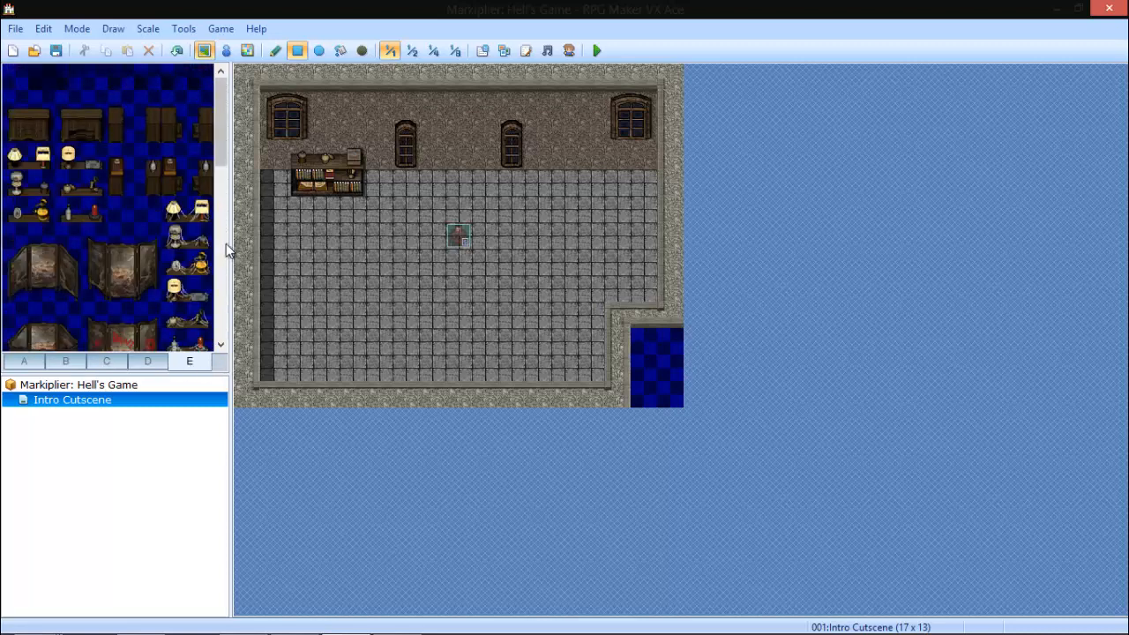
left_click_drag(223, 123, 221, 339)
left_click(162, 361)
left_click_drag(218, 153, 220, 219)
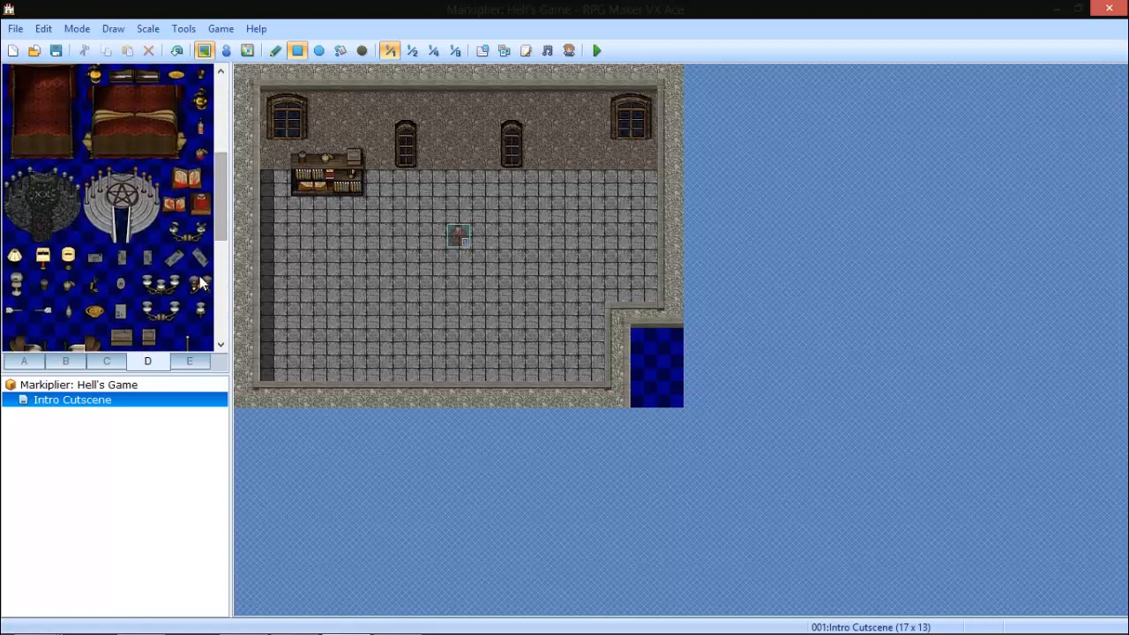
left_click_drag(198, 261, 198, 286)
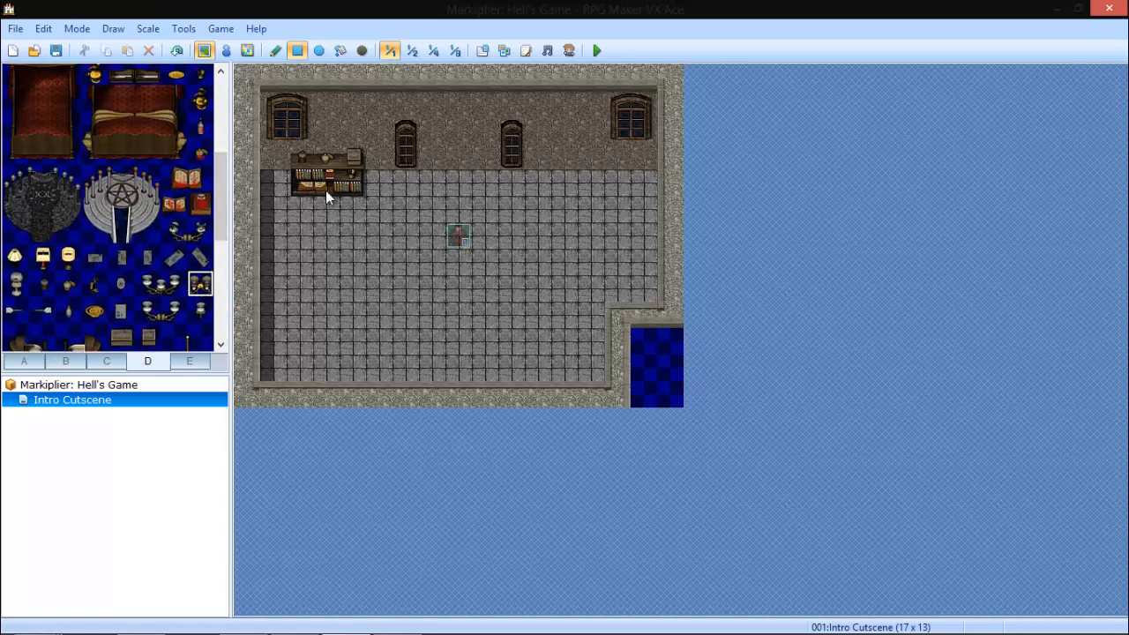
left_click(379, 134)
left_click(537, 134)
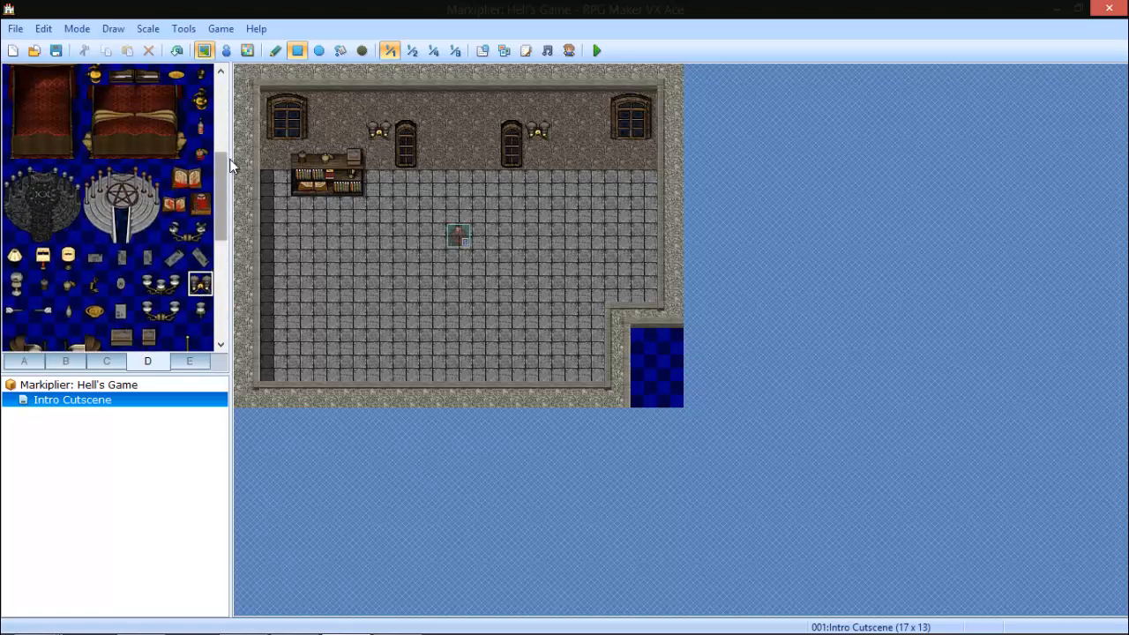
Try three two-tile-wide hanging ceiling lamps across the middle of the room at rows 6 to 7, and undo them.
scroll(223, 187, "down", 4)
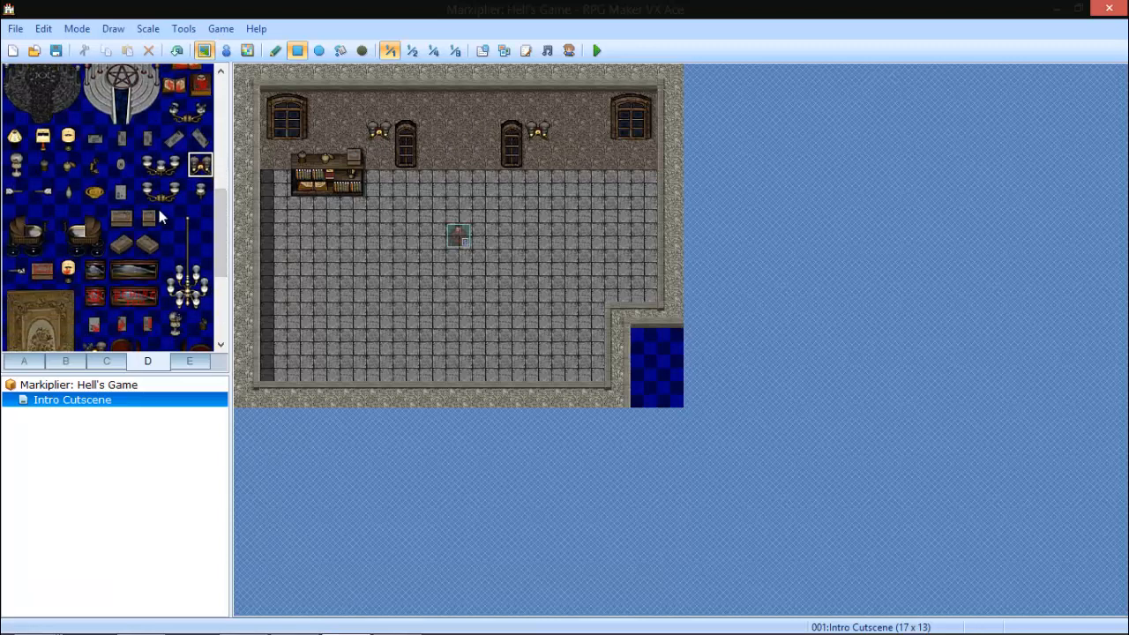
scroll(216, 212, "down", 7)
left_click(106, 362)
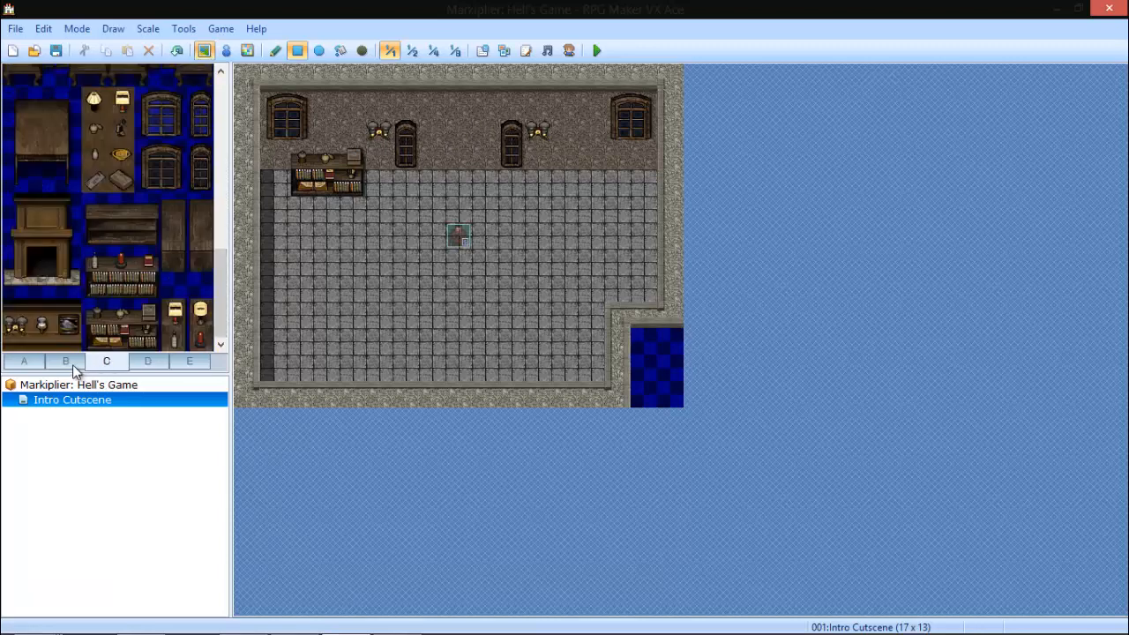
scroll(228, 201, "down", 8)
left_click_drag(227, 166, 226, 92)
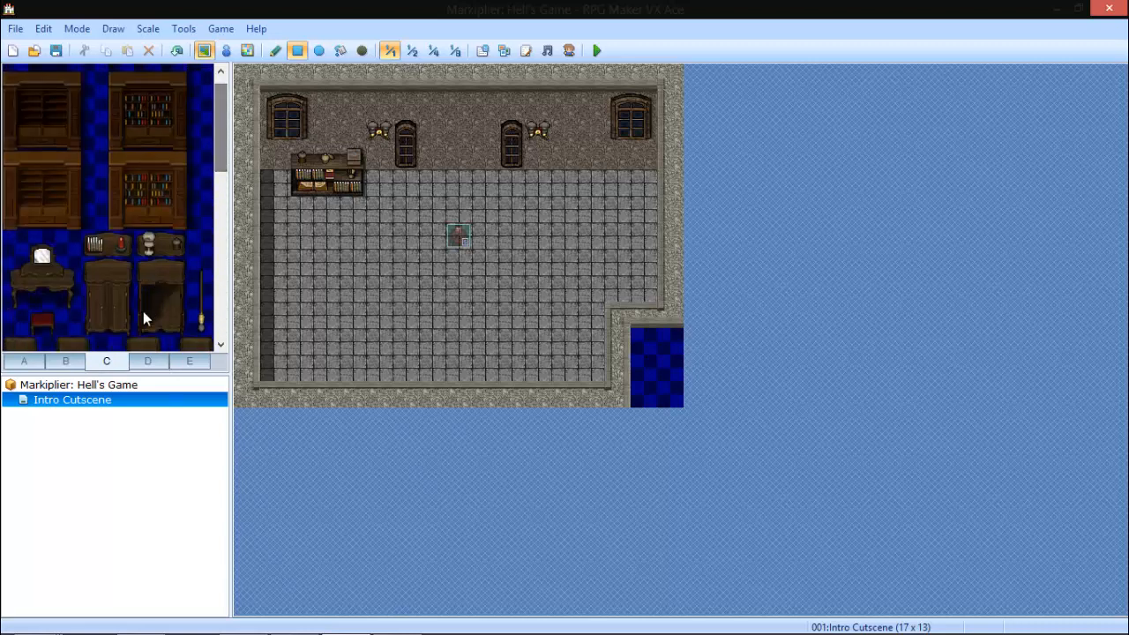
left_click(65, 362)
left_click_drag(217, 266, 219, 129)
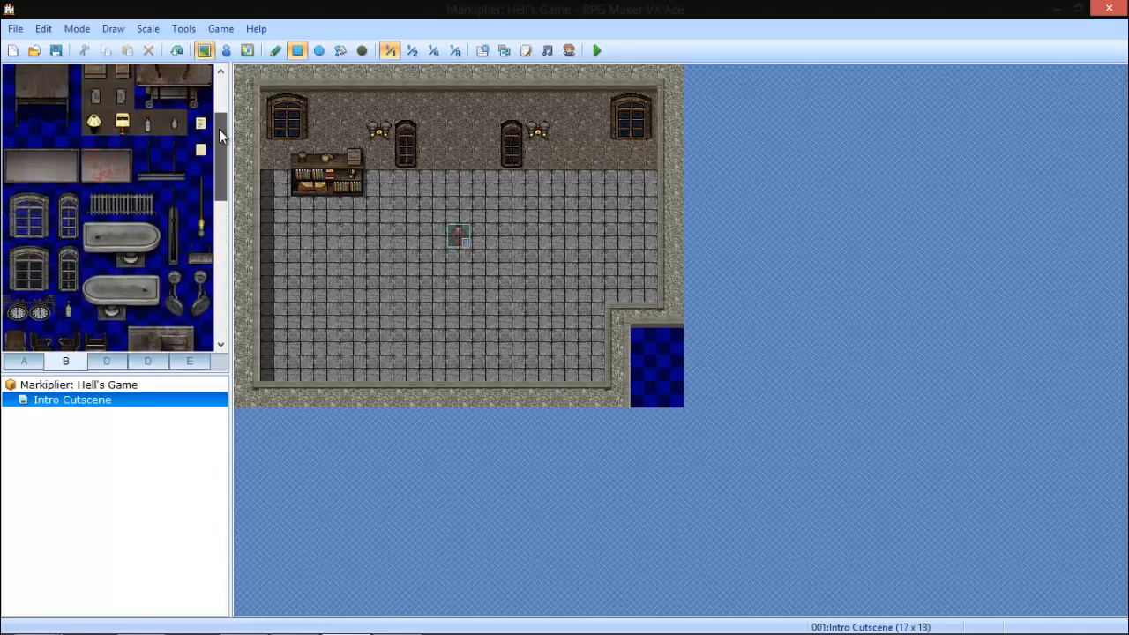
left_click(152, 155)
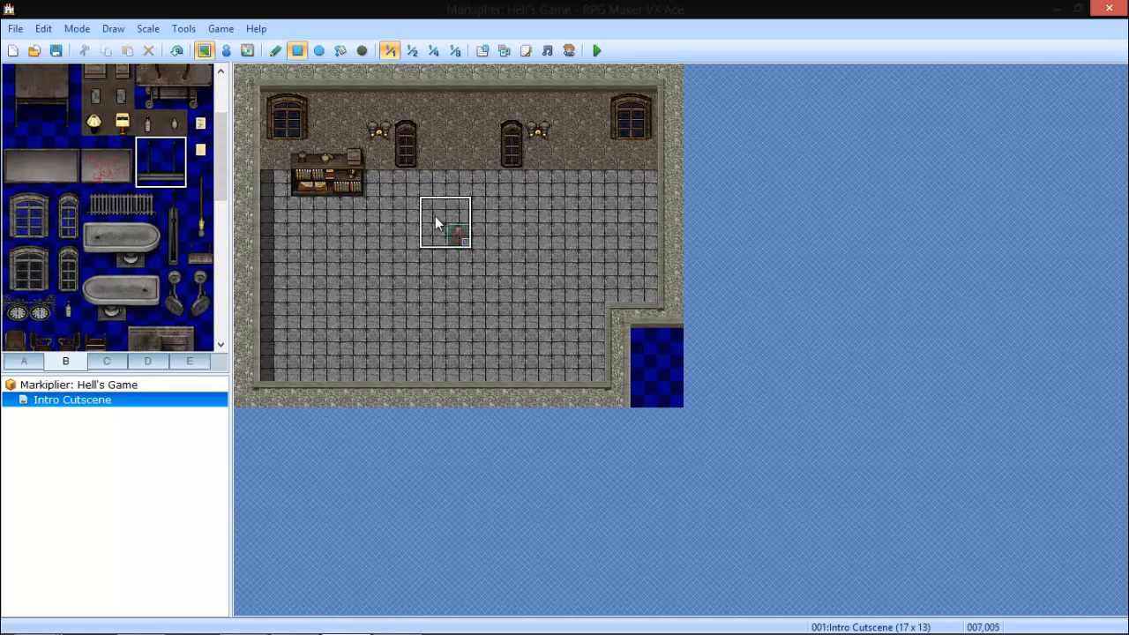
left_click(481, 262)
left_click(395, 259)
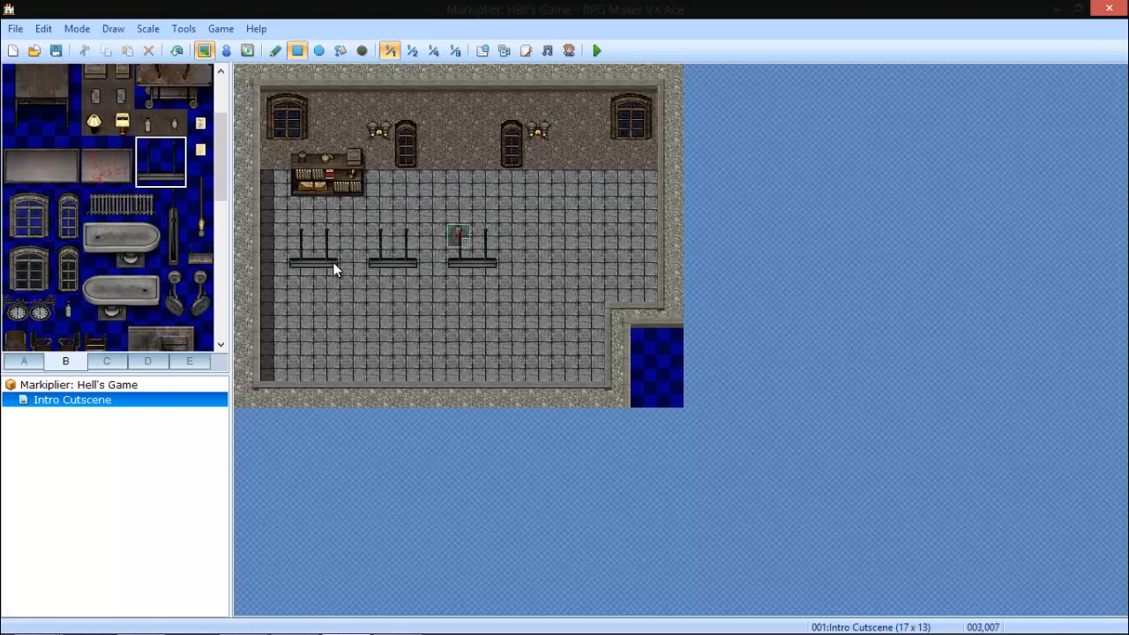
key("ctrl+z")
key("ctrl+z")
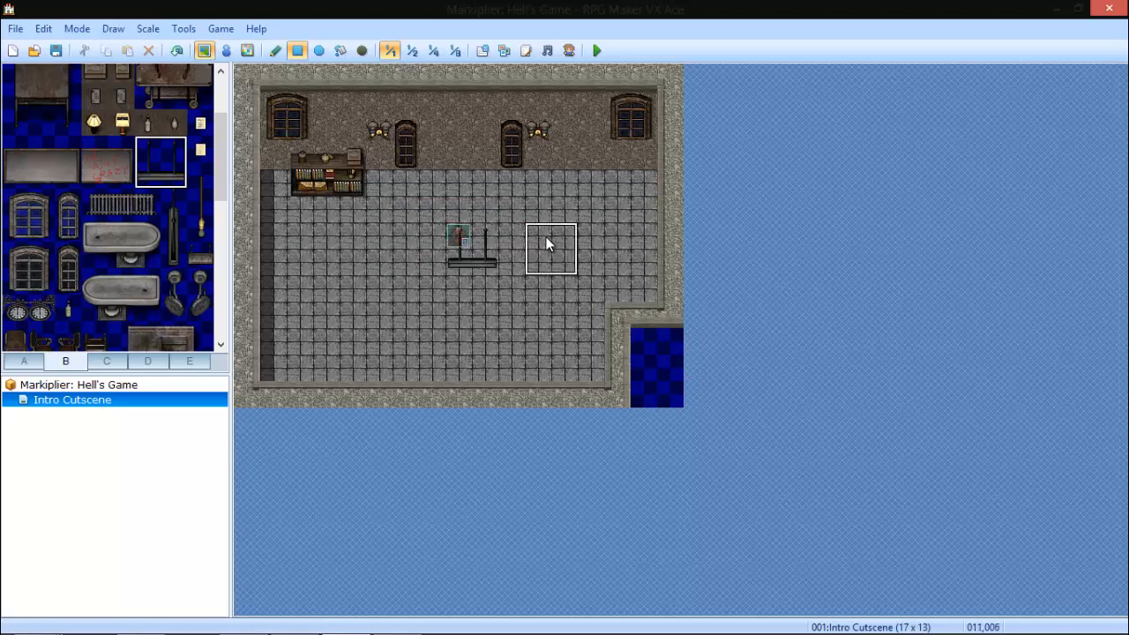
key("ctrl+z")
Hang a three-tile-long vertical lamp at columns 5 and 11, rows 6 to 8, after undoing a trial pair at columns 7 and 9.
left_click_drag(200, 176, 177, 252)
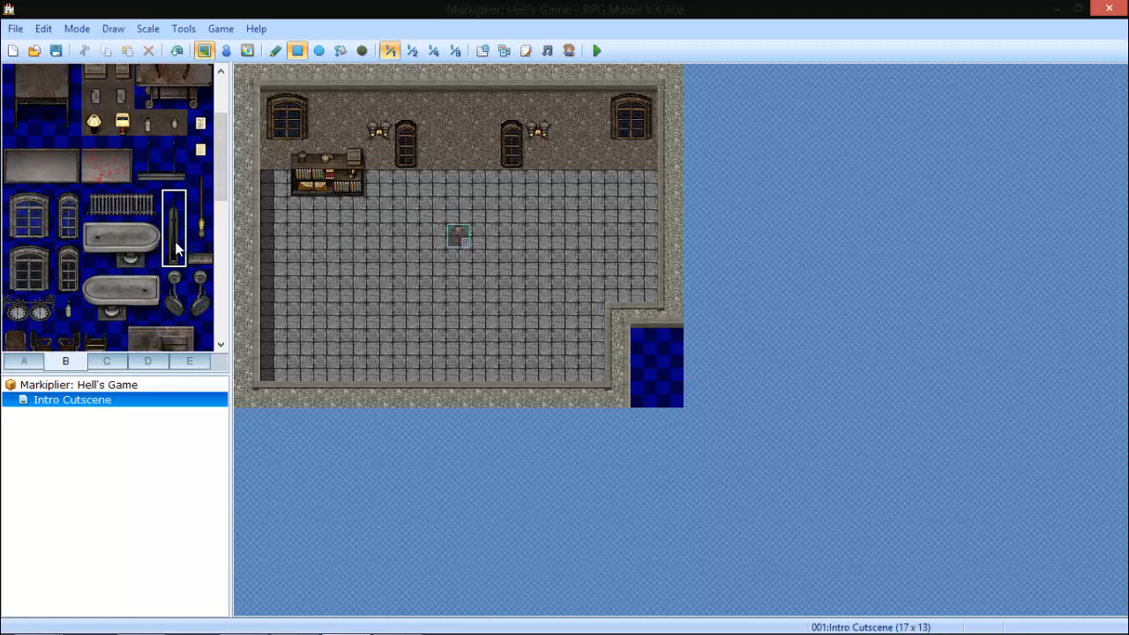
left_click(430, 199)
left_click(490, 191)
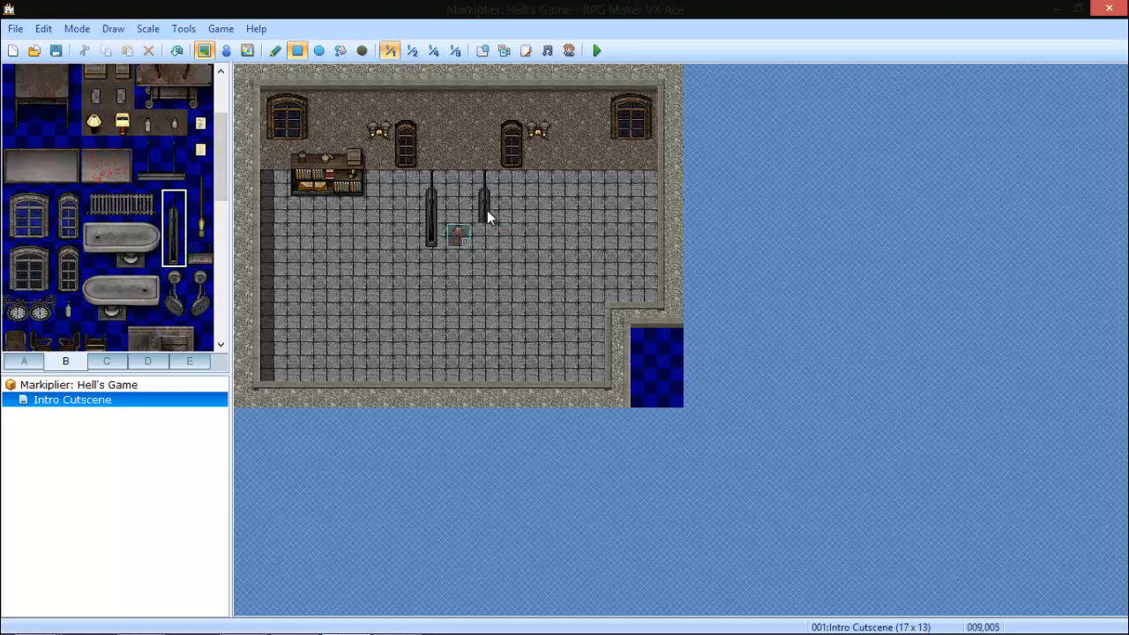
left_click_drag(487, 210, 486, 229)
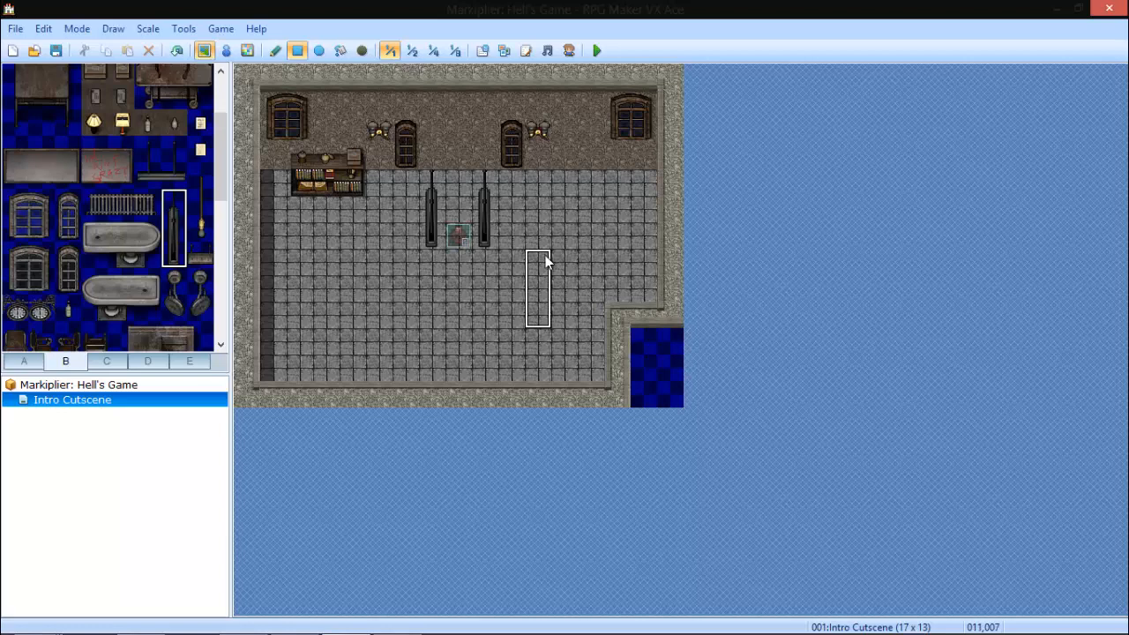
key("ctrl+z")
key("ctrl+z")
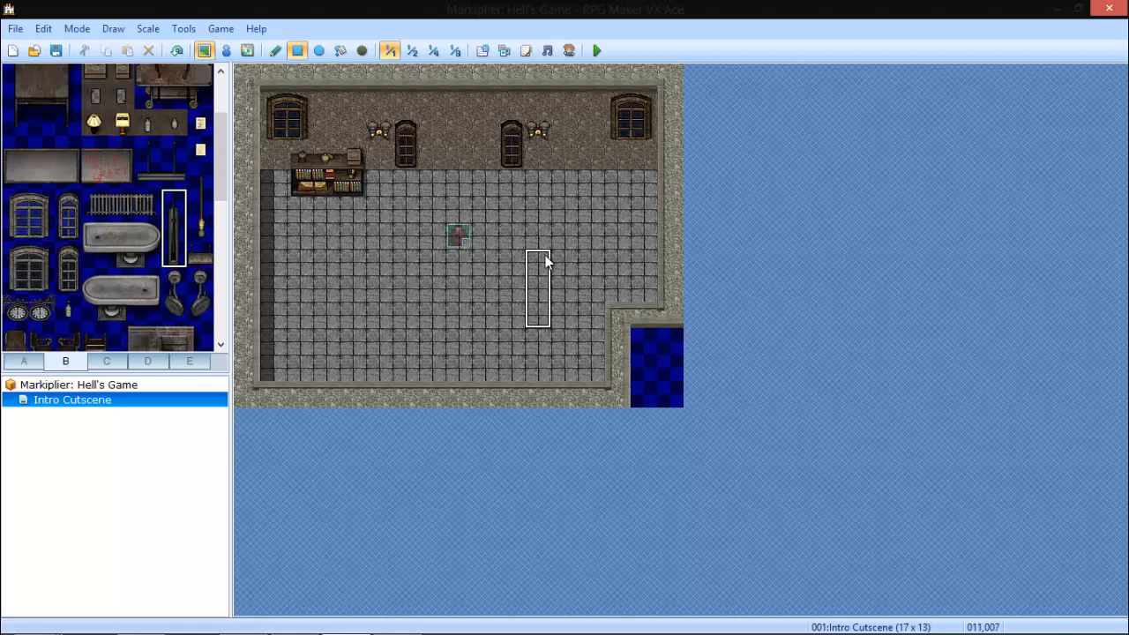
left_click(391, 281)
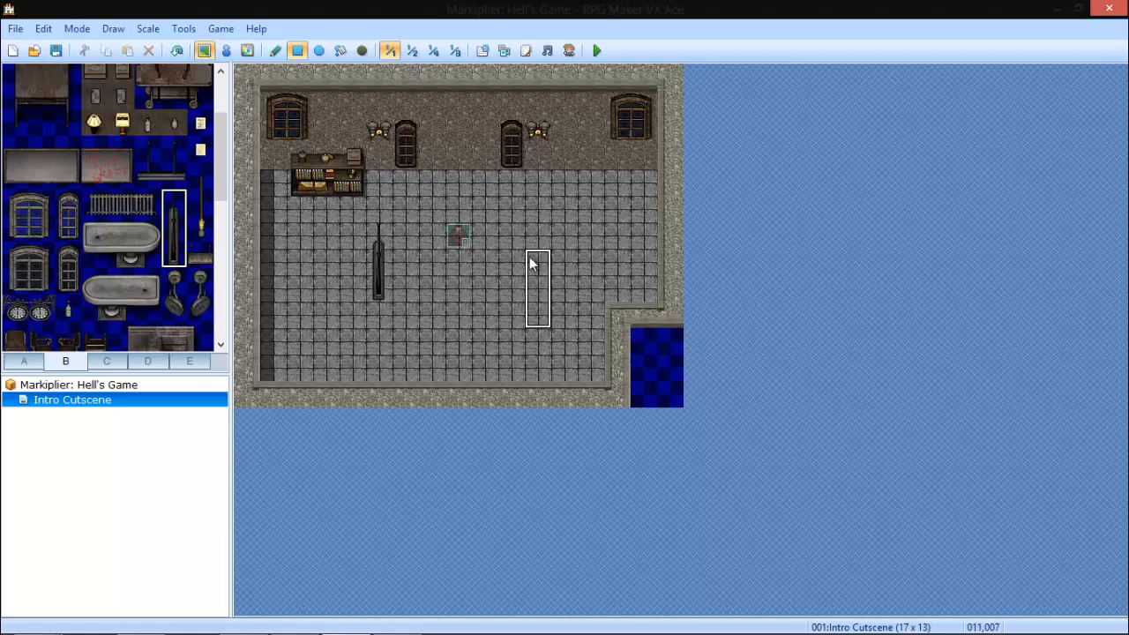
left_click_drag(532, 250, 535, 291)
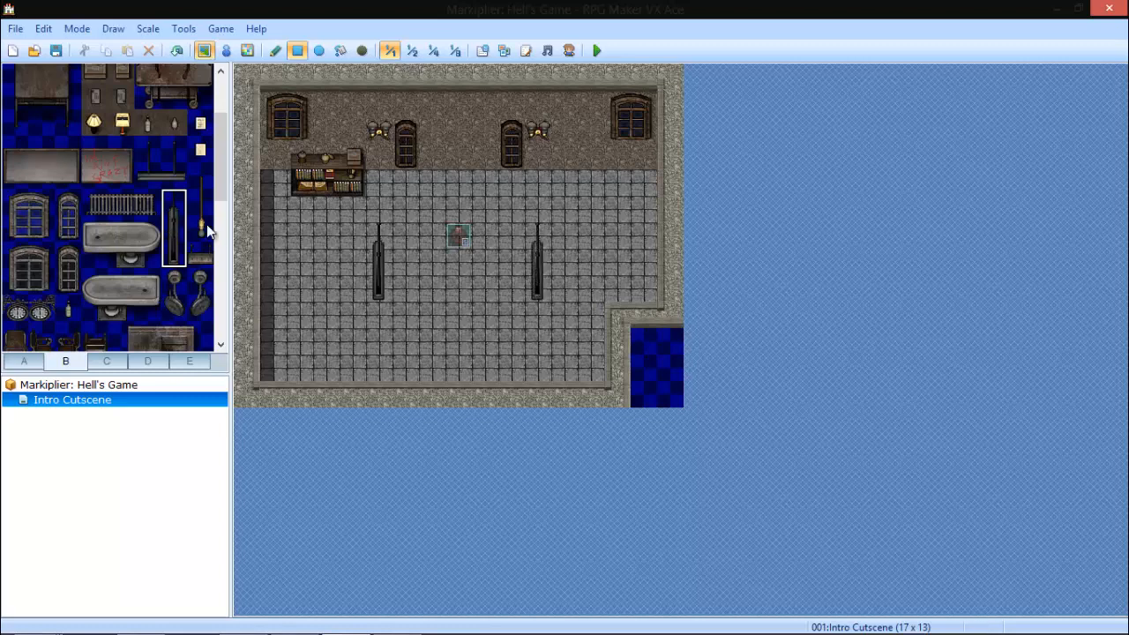
Place a side-facing desk with a red book against the left wall at columns 1 to 2, rows 7 to 8.
left_click_drag(218, 165, 223, 309)
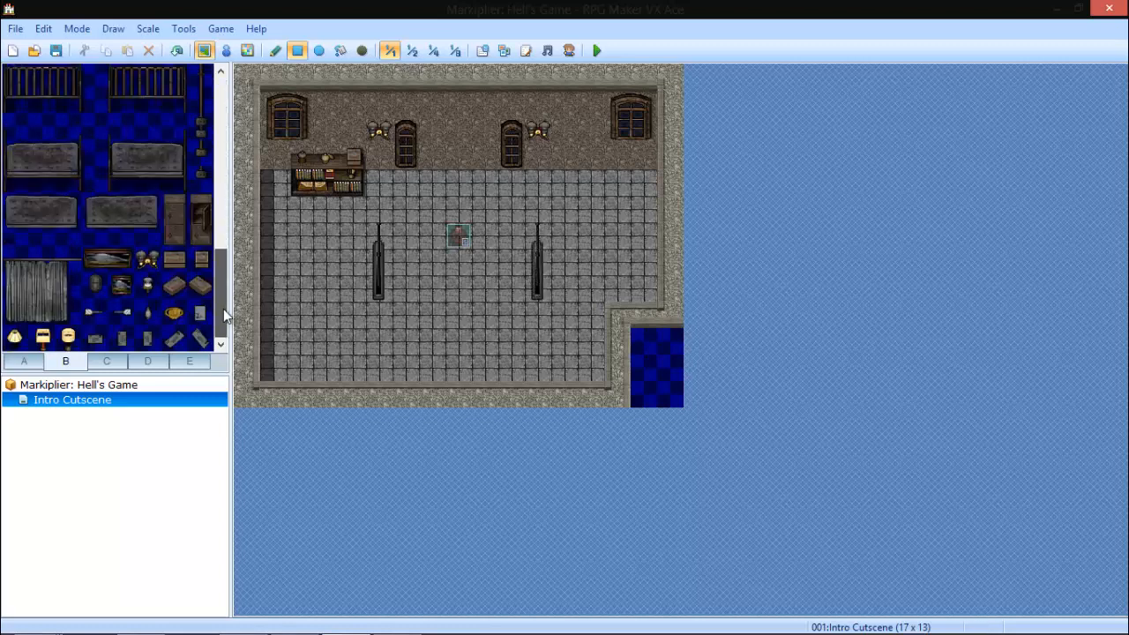
left_click(106, 361)
left_click_drag(218, 152, 220, 251)
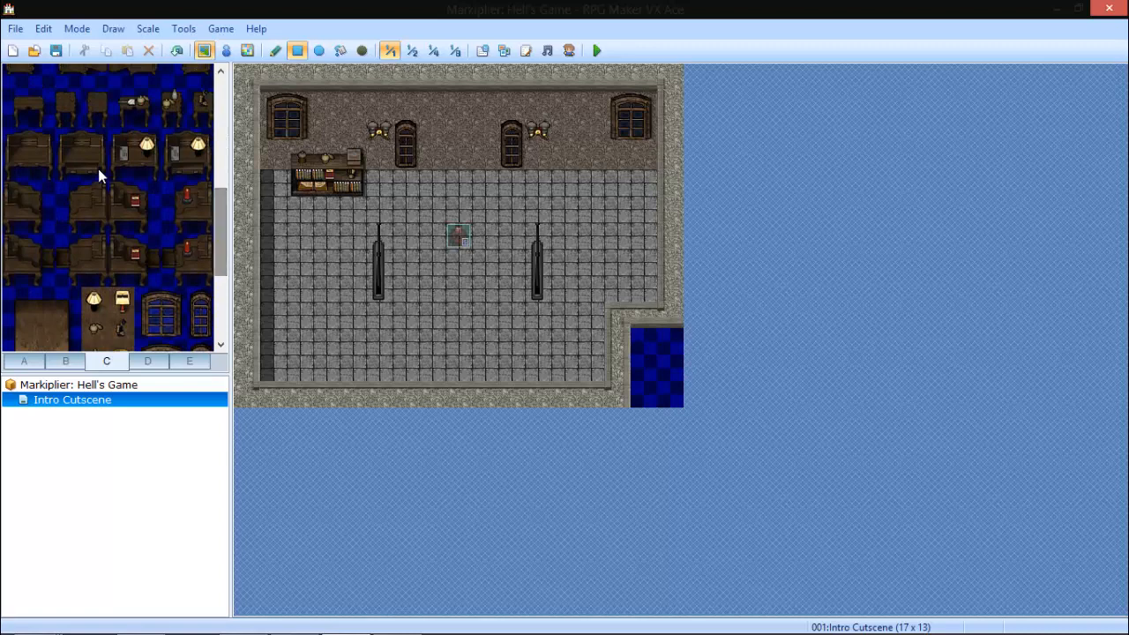
left_click(121, 195)
left_click_drag(132, 210, 147, 195)
left_click(284, 288)
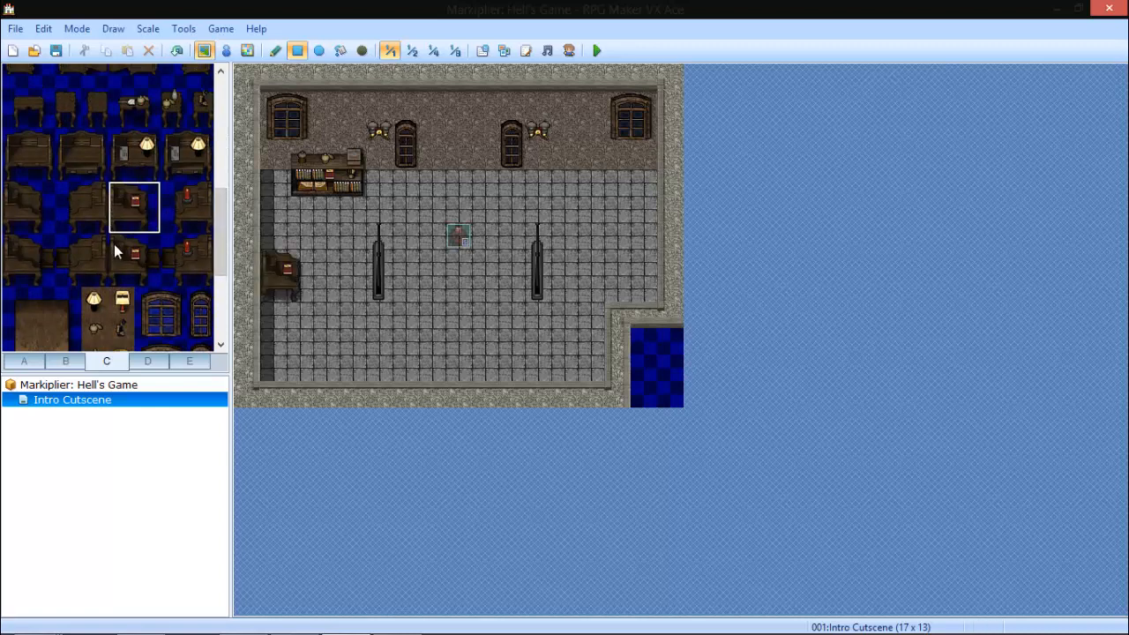
Place a desk with a red book in the lower-left corner at rows 10 to 11, and an empty desk against the right wall at rows 7 to 8.
left_click(23, 205)
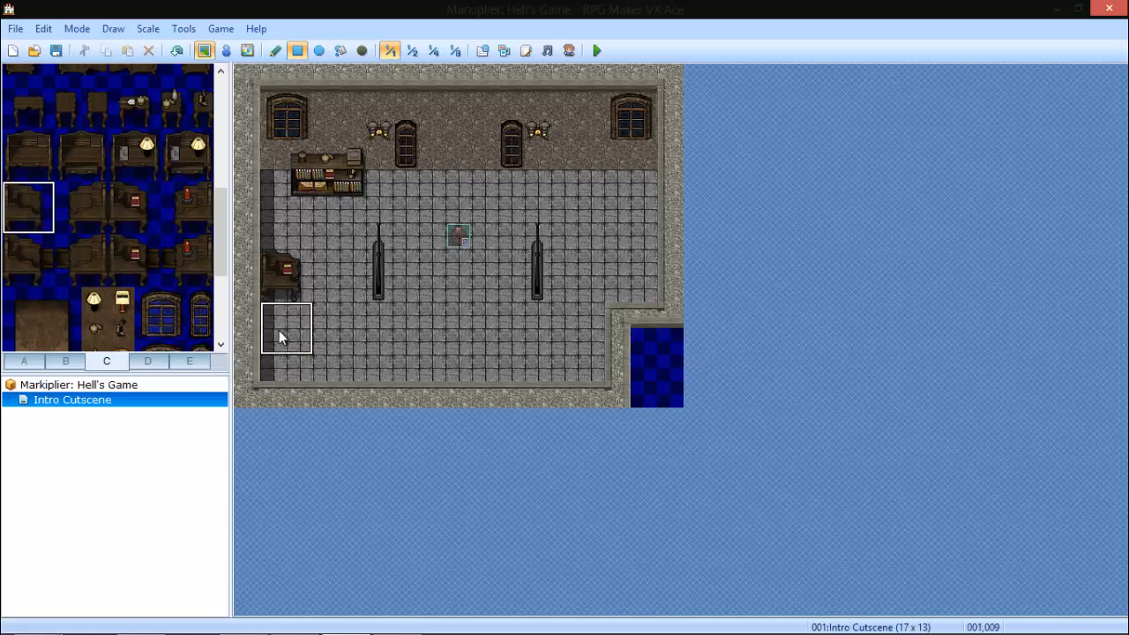
left_click(286, 353)
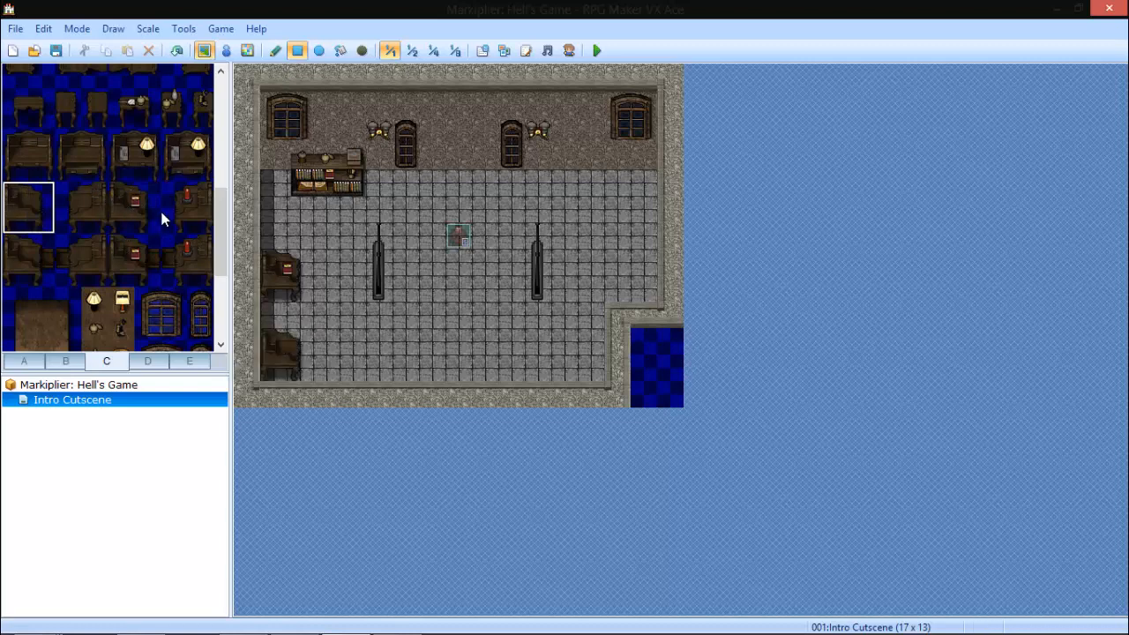
left_click(96, 187)
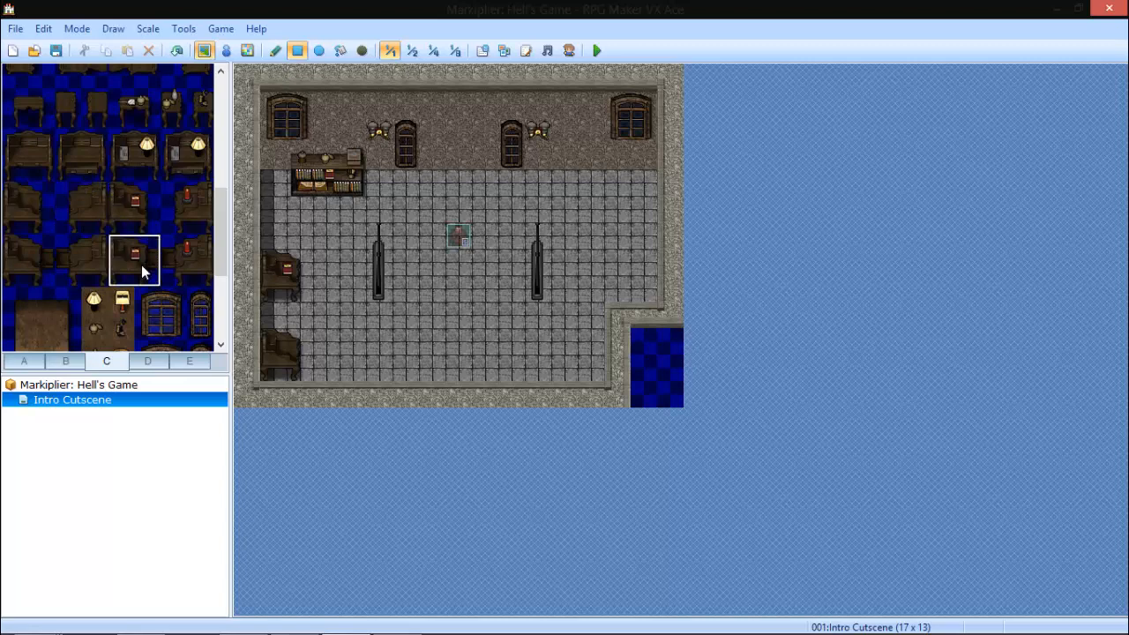
left_click(281, 340)
left_click(88, 212)
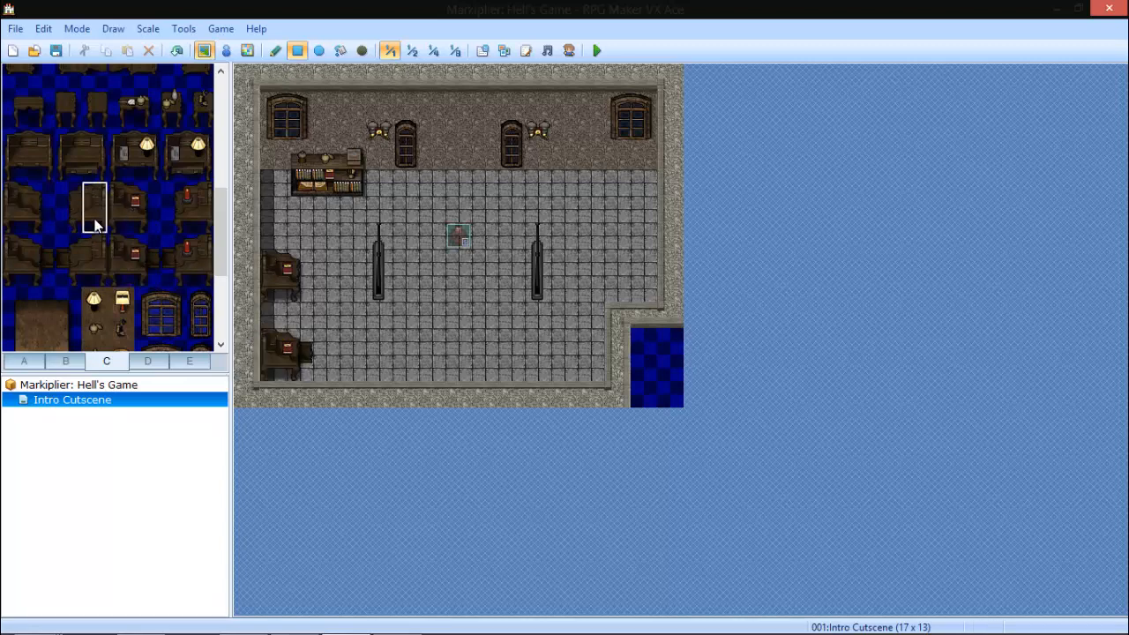
left_click(618, 260)
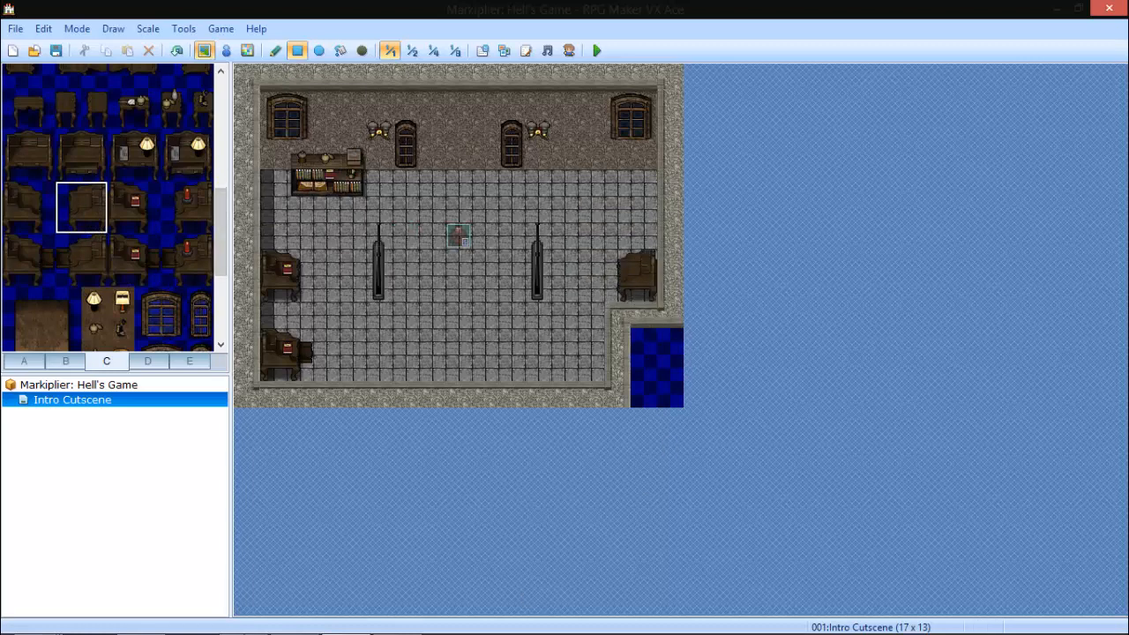
mouse_move(397, 620)
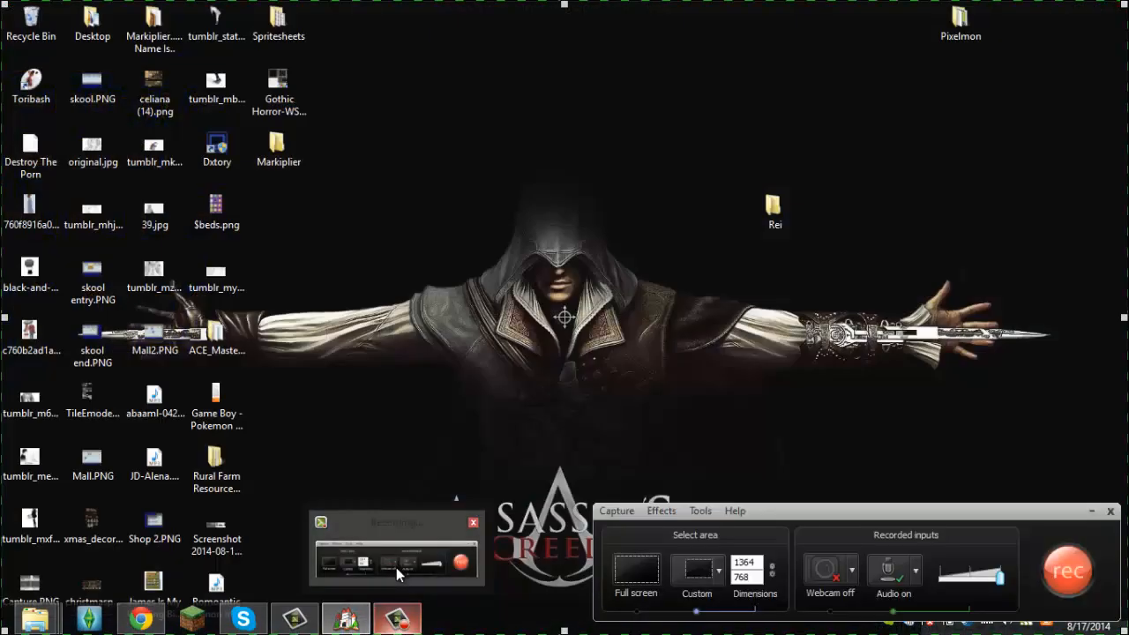
left_click(396, 567)
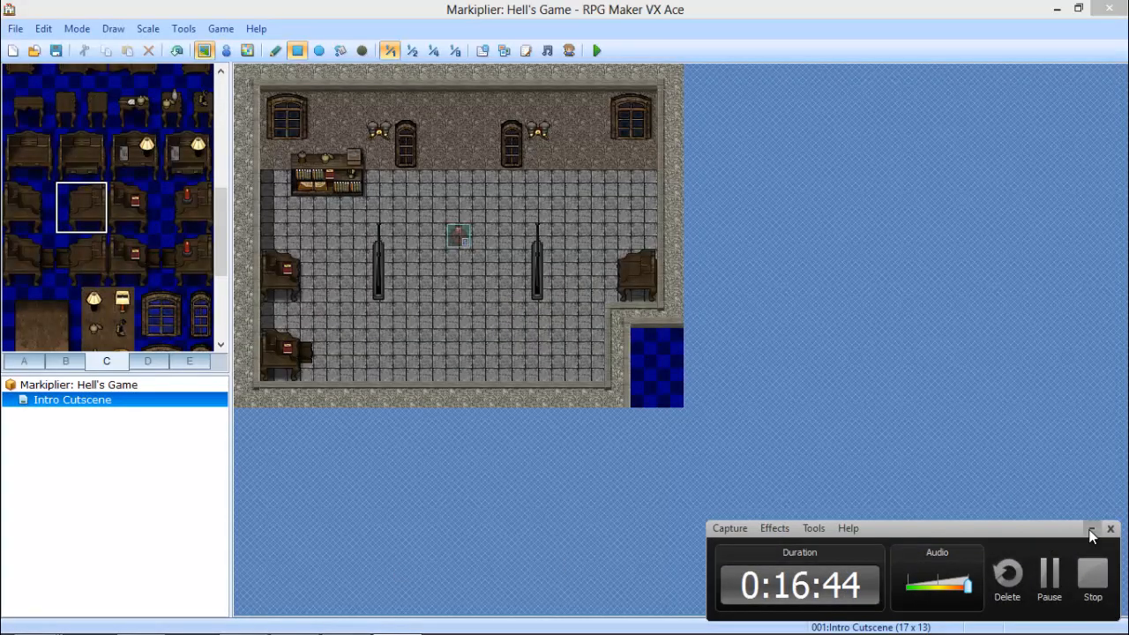
left_click(1091, 529)
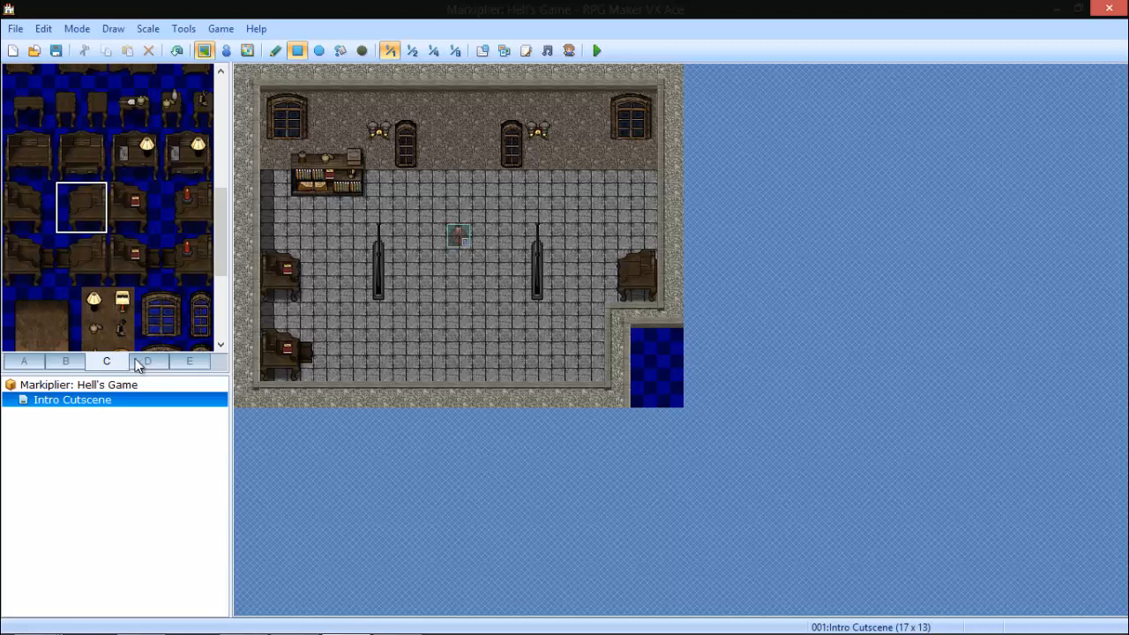
Hang a two-tile-wide dark-framed painting above the left bookcase at columns 3 to 4, row 2.
left_click_drag(220, 249, 220, 322)
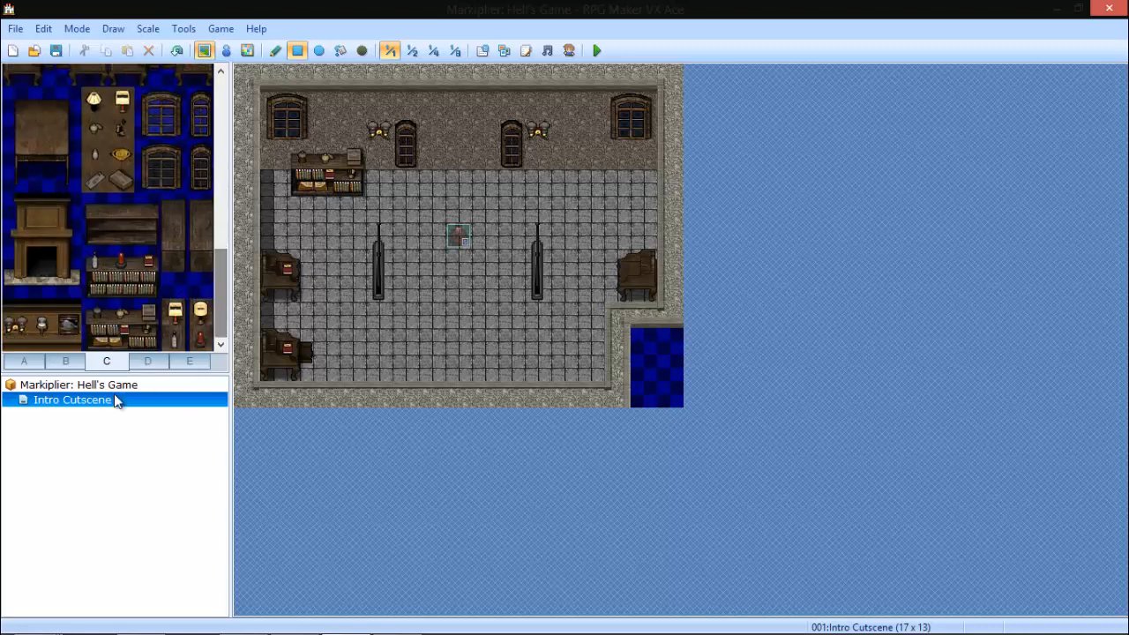
left_click(156, 359)
left_click_drag(220, 256, 220, 177)
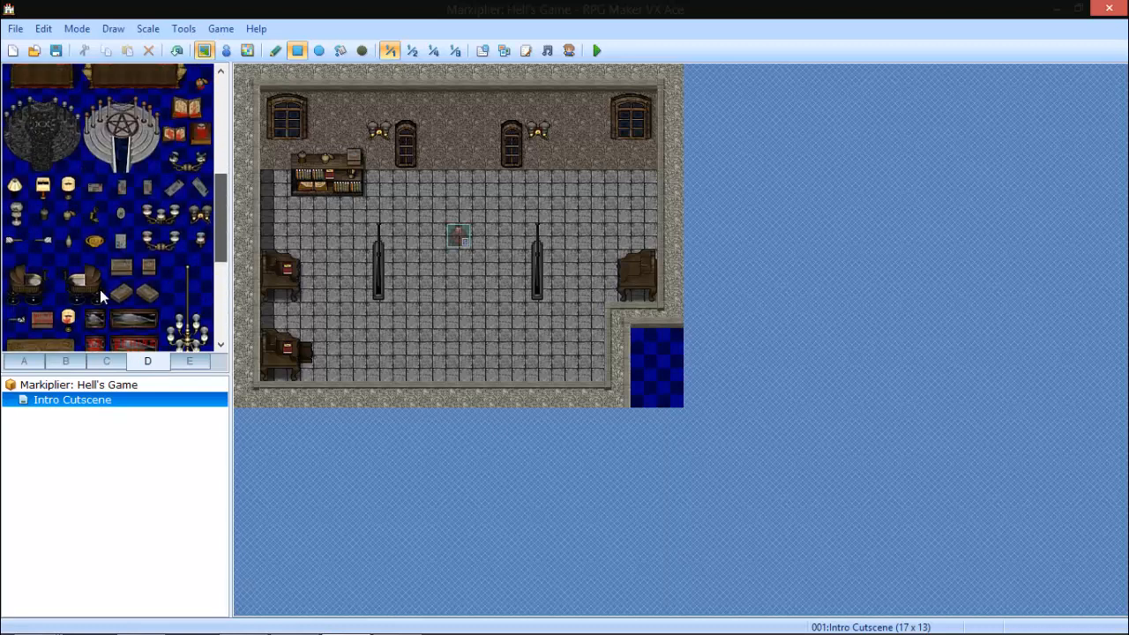
left_click_drag(124, 313, 146, 324)
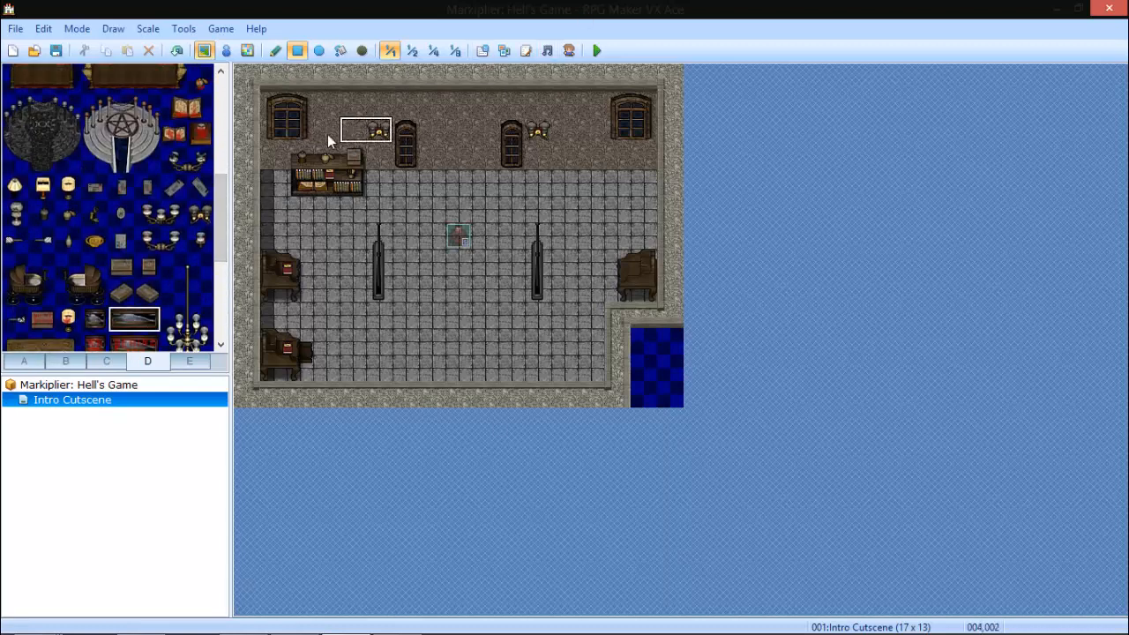
left_click(326, 130)
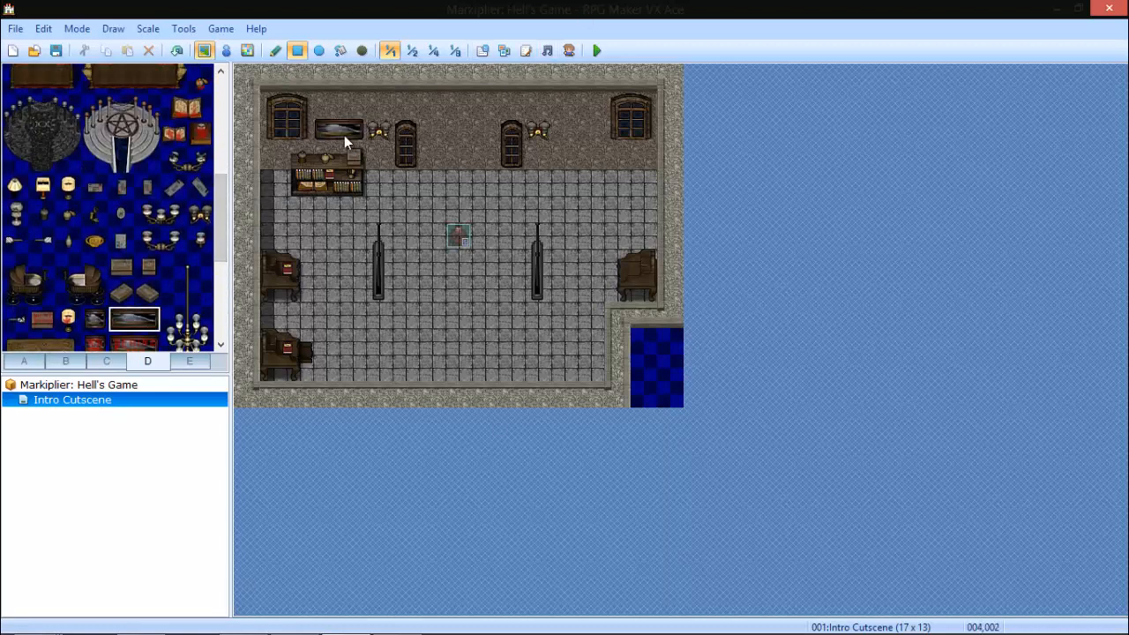
Add a matching cluttered bookcase against the wall at columns 12 to 14 and hang the same wide painting above it at columns 12 to 13.
left_click(66, 361)
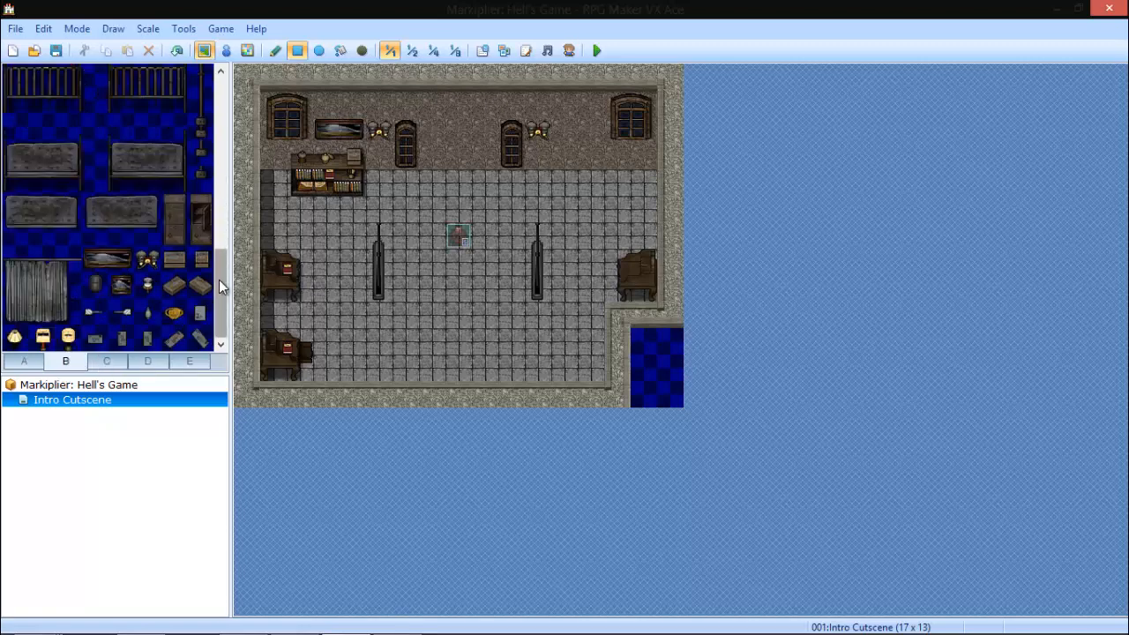
left_click(35, 363)
left_click(110, 363)
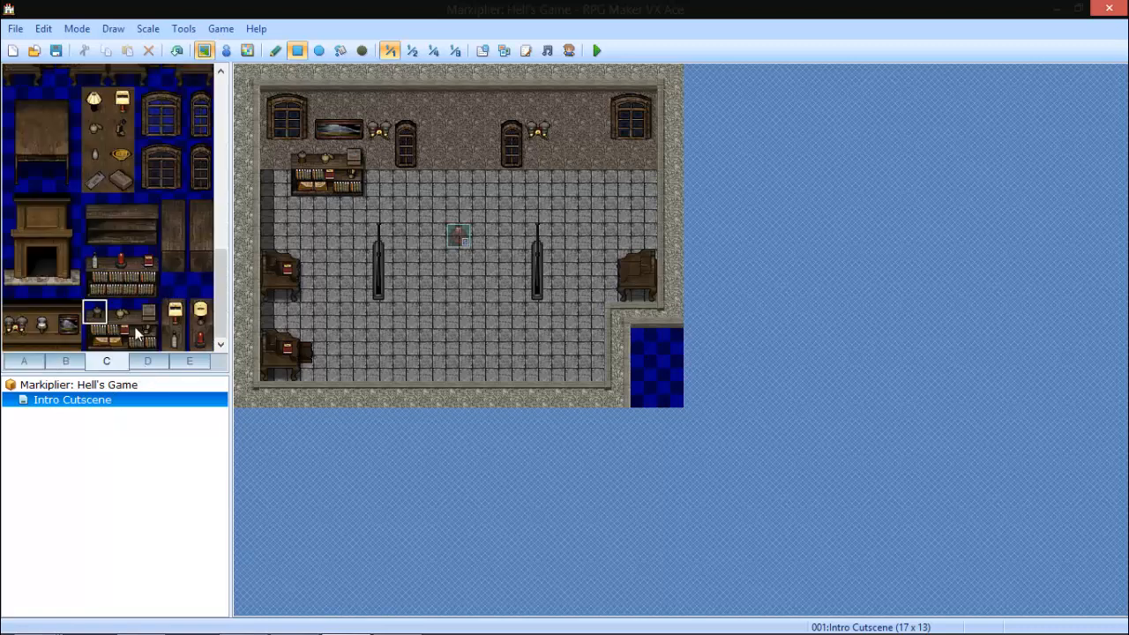
left_click_drag(95, 312, 140, 336)
left_click(568, 160)
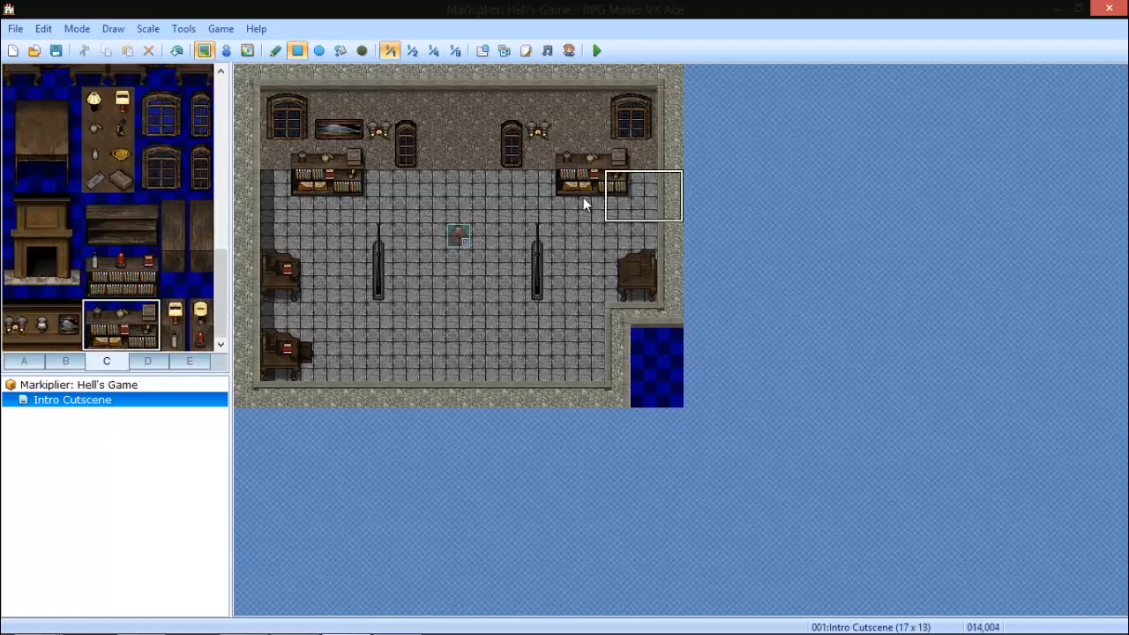
left_click(144, 359)
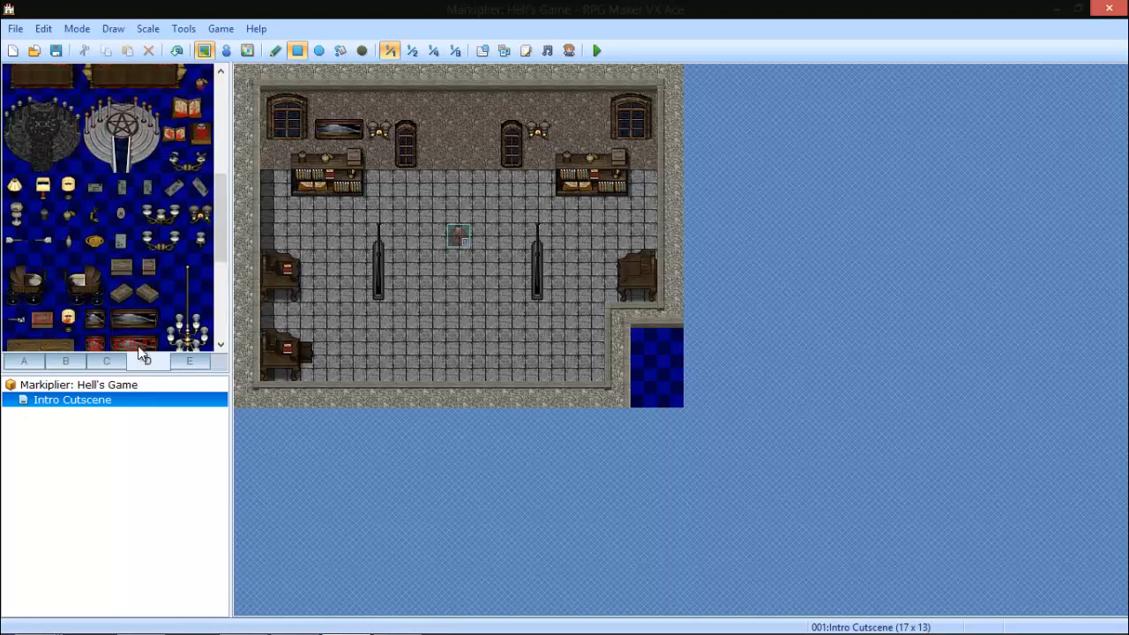
left_click_drag(122, 319, 148, 322)
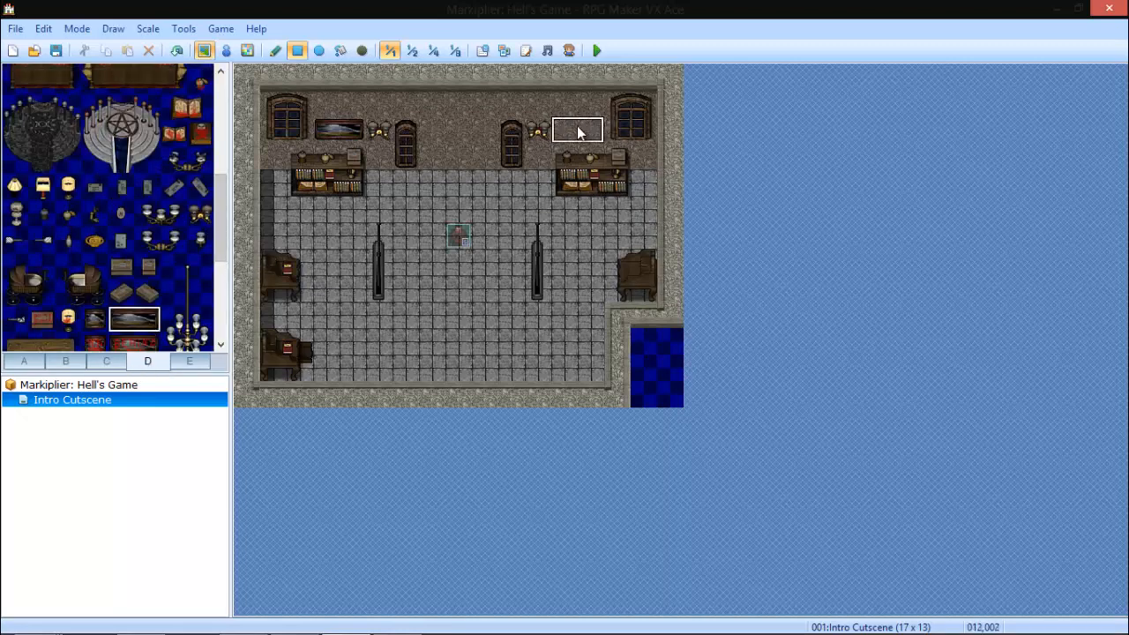
Place a small wooden box on the floor between the two left-wall desks at column 2, row 9.
left_click(122, 265)
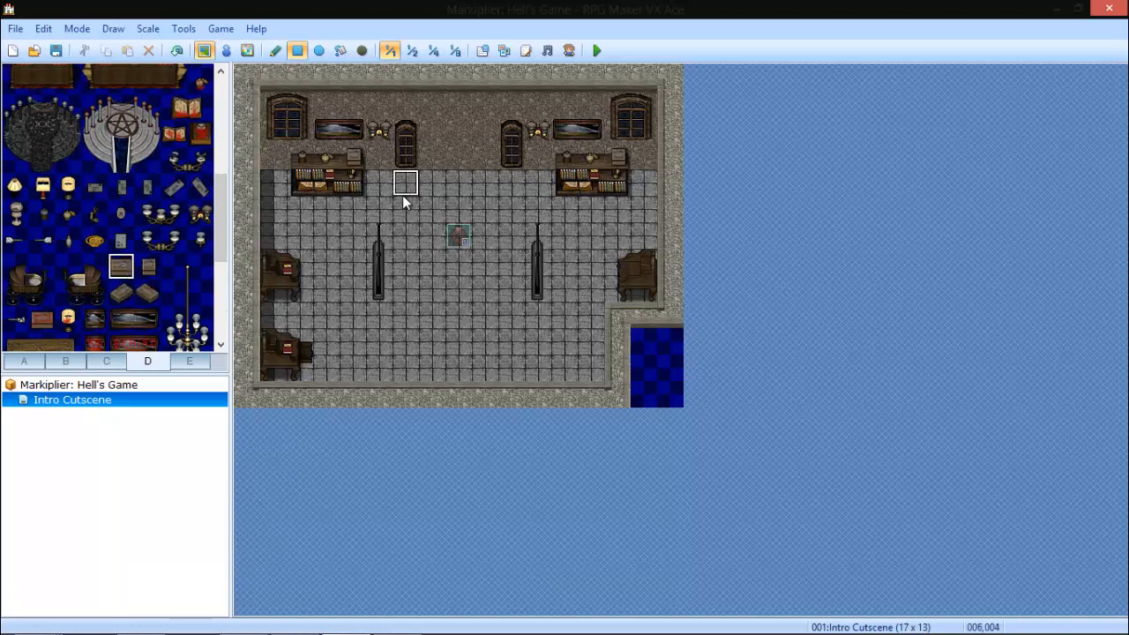
left_click(299, 323)
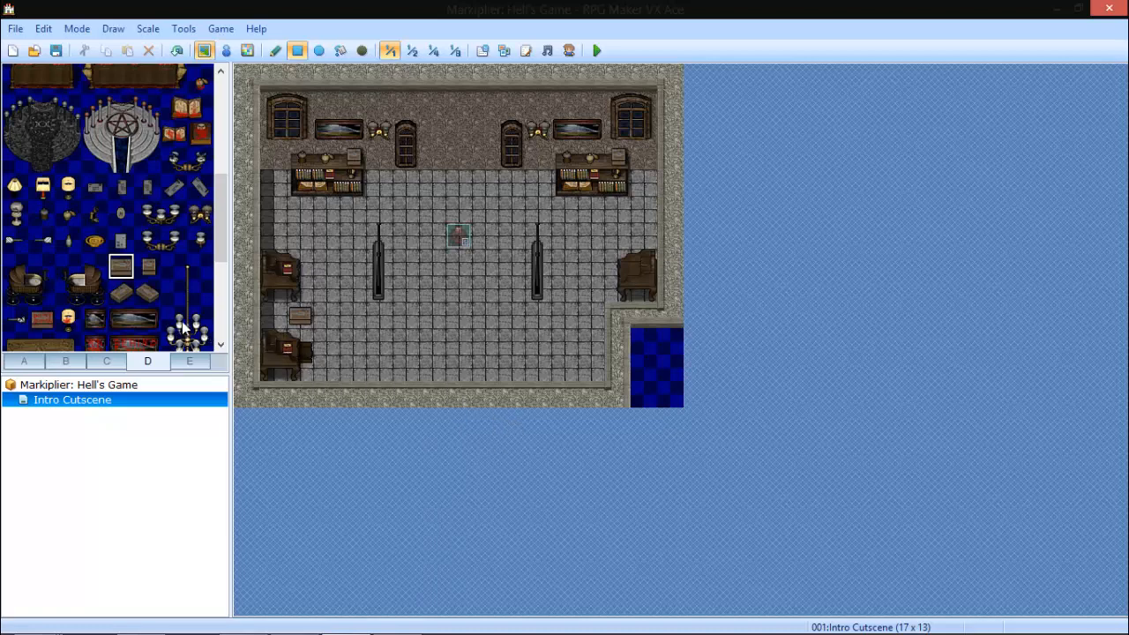
Lay a horizontal rug at columns 6 to 10, rows 4 to 6, trying the light one before replacing it with the dark brown one.
left_click_drag(226, 206, 219, 279)
left_click_drag(95, 201, 209, 265)
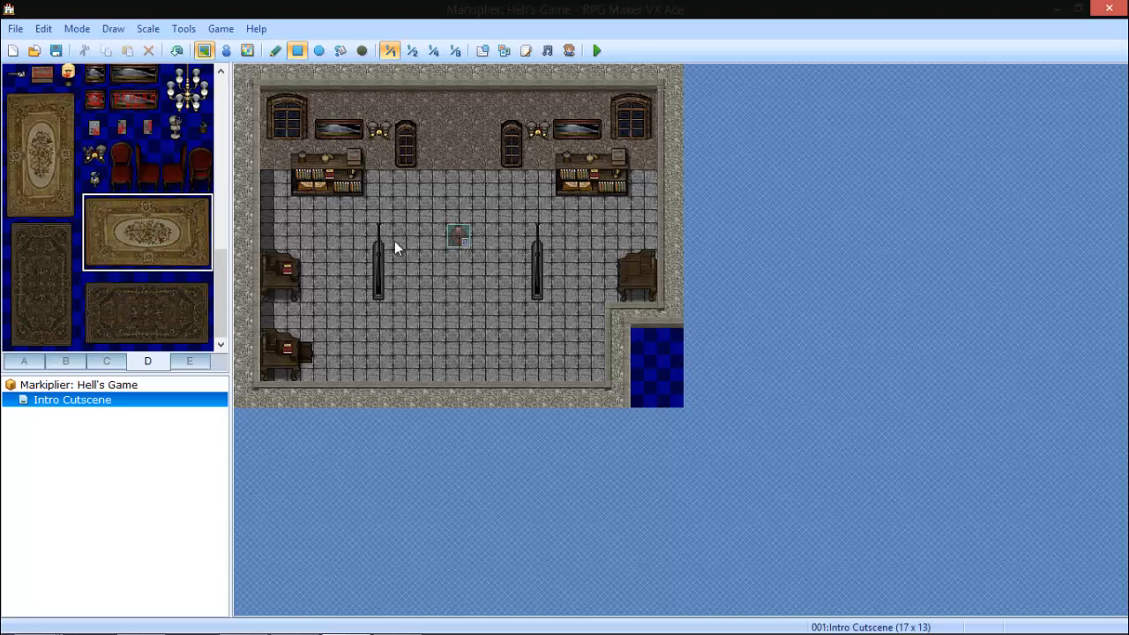
left_click(413, 182)
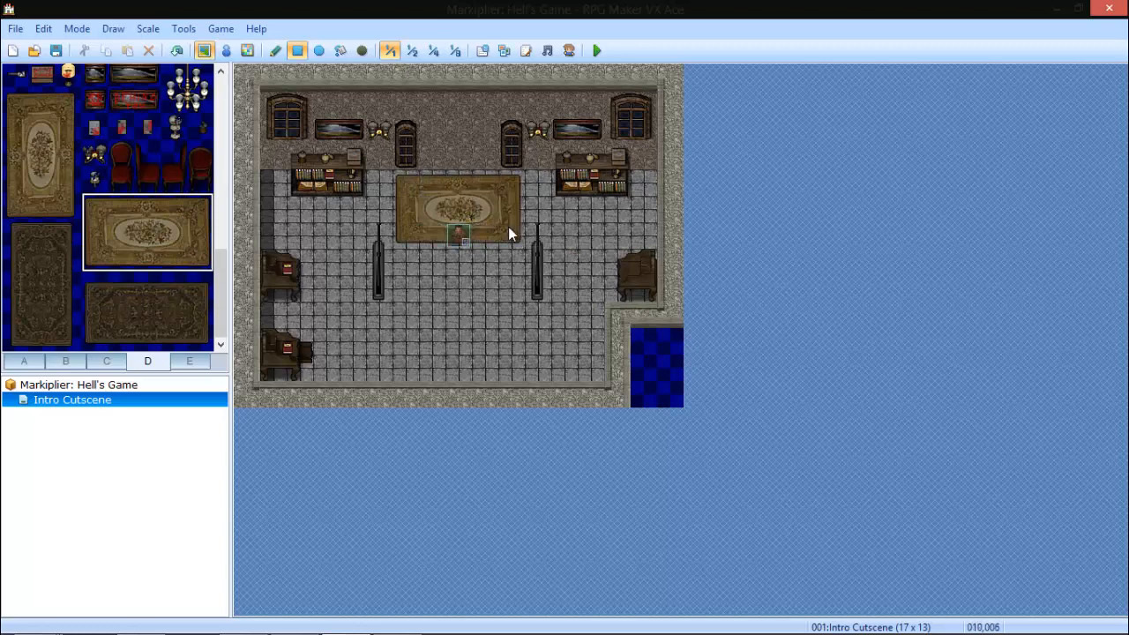
left_click_drag(95, 282, 199, 344)
left_click(411, 183)
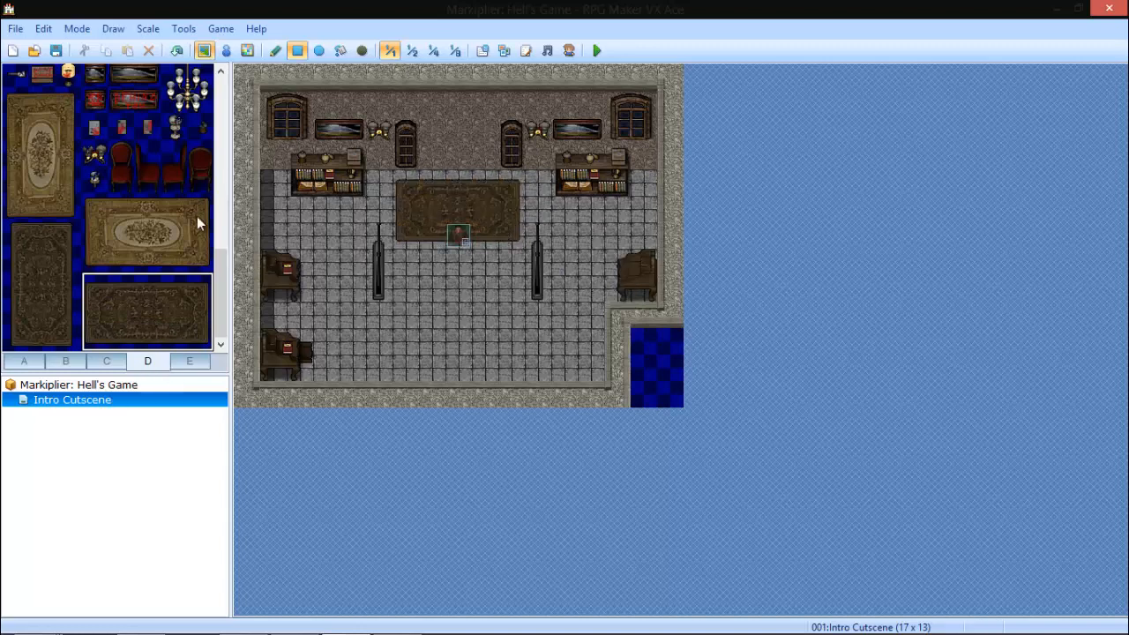
Place red chairs facing the desks: two at column 3, rows 7 to 8 and 10 to 11, and one at column 13, rows 7 to 8.
left_click_drag(174, 152, 174, 178)
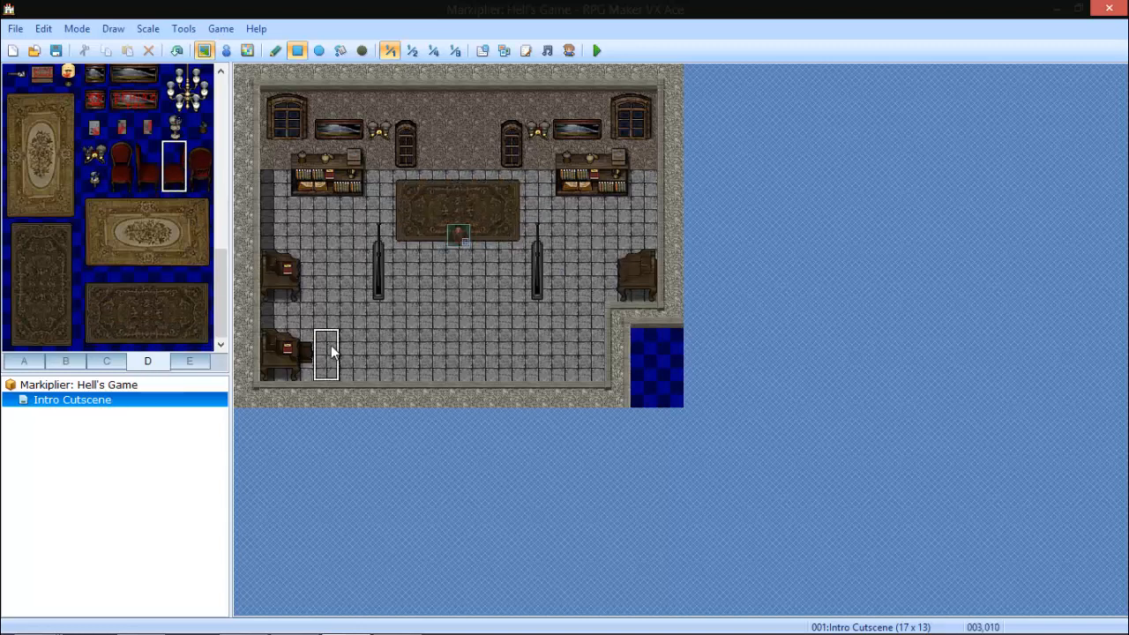
left_click(321, 262)
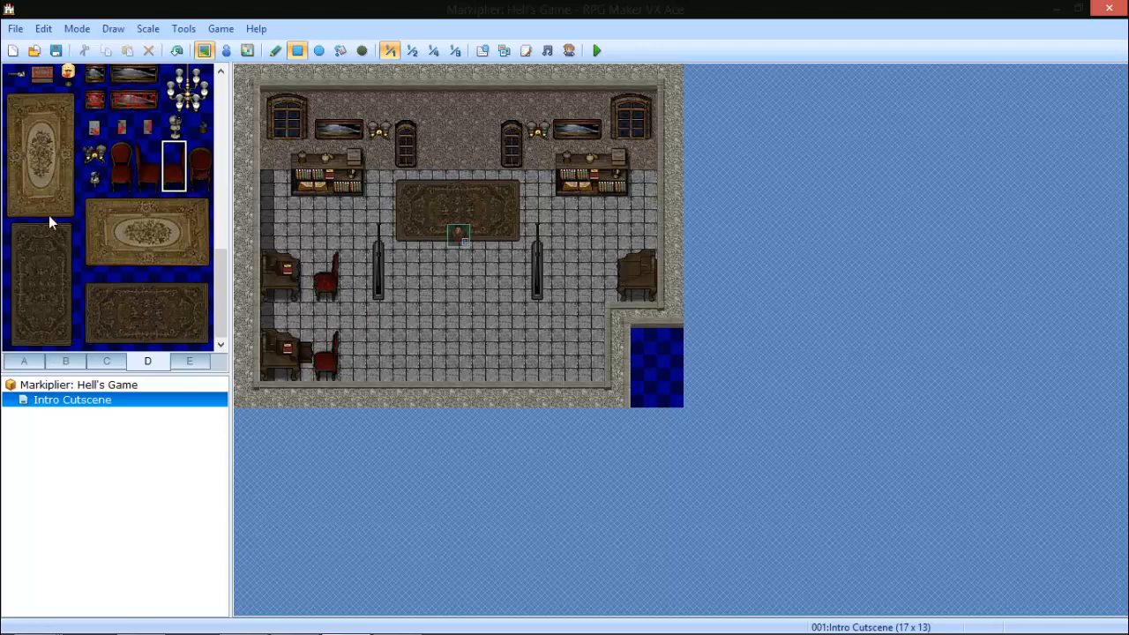
left_click_drag(147, 153, 150, 176)
left_click(591, 265)
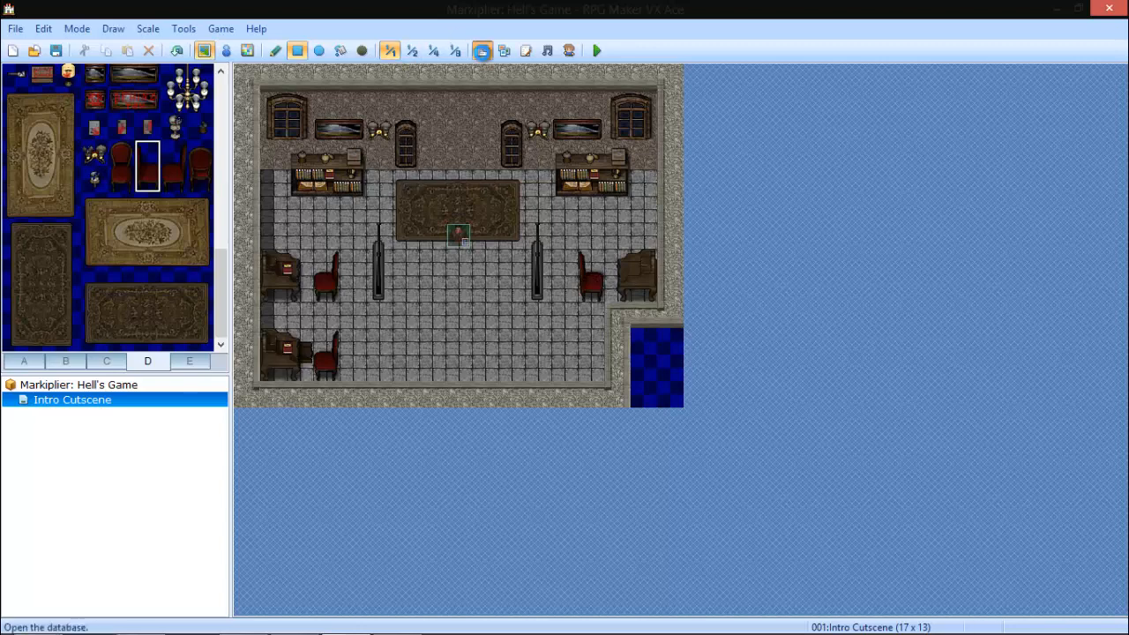
In the database's Mythos Inside tileset, set the three tiles of the tall narrow fixture on sheet B to star passage.
left_click(482, 50)
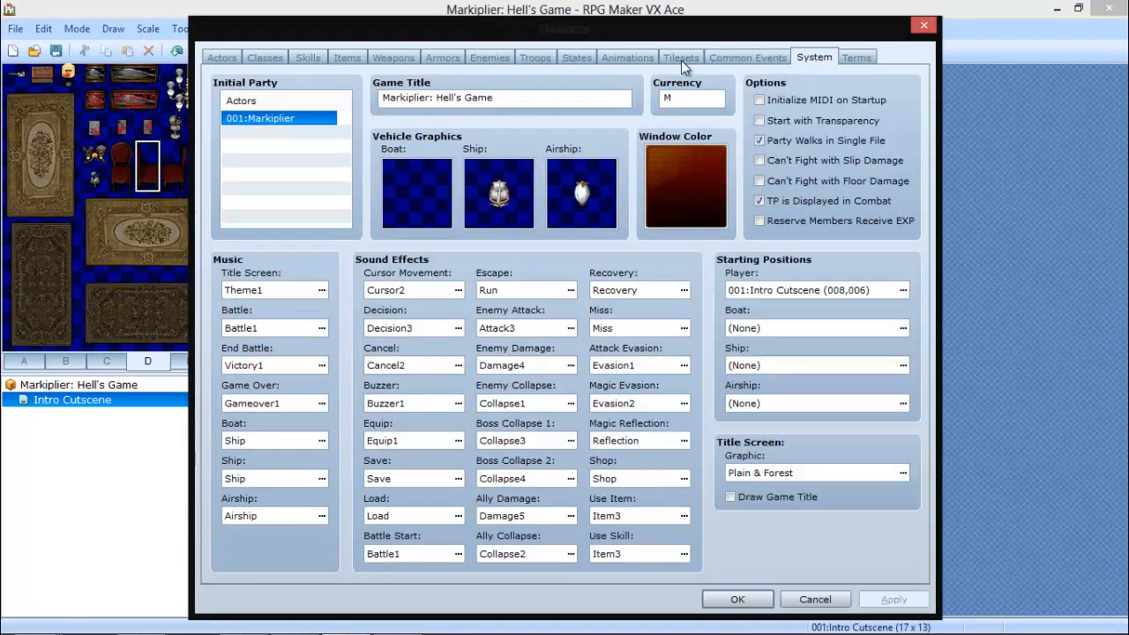
left_click(681, 59)
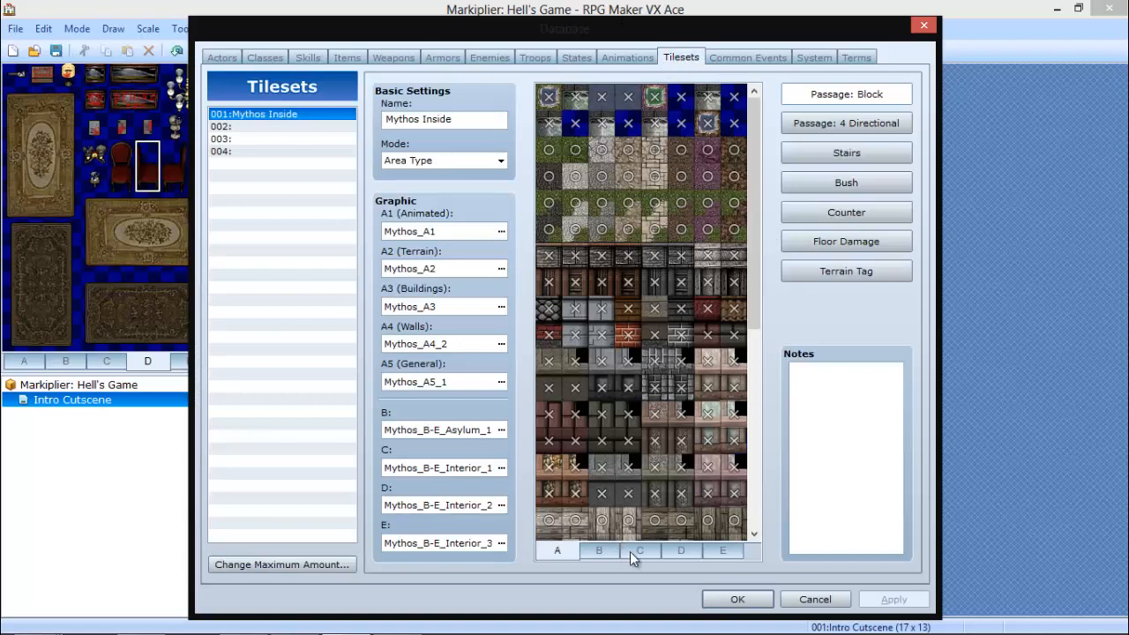
left_click(599, 550)
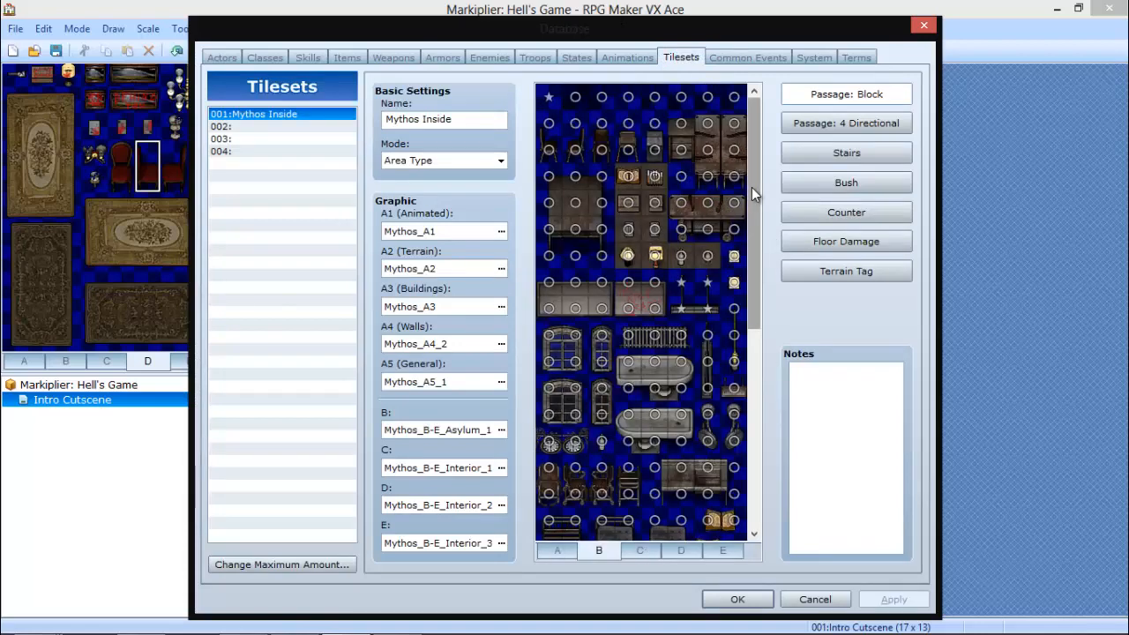
left_click_drag(751, 187, 734, 165)
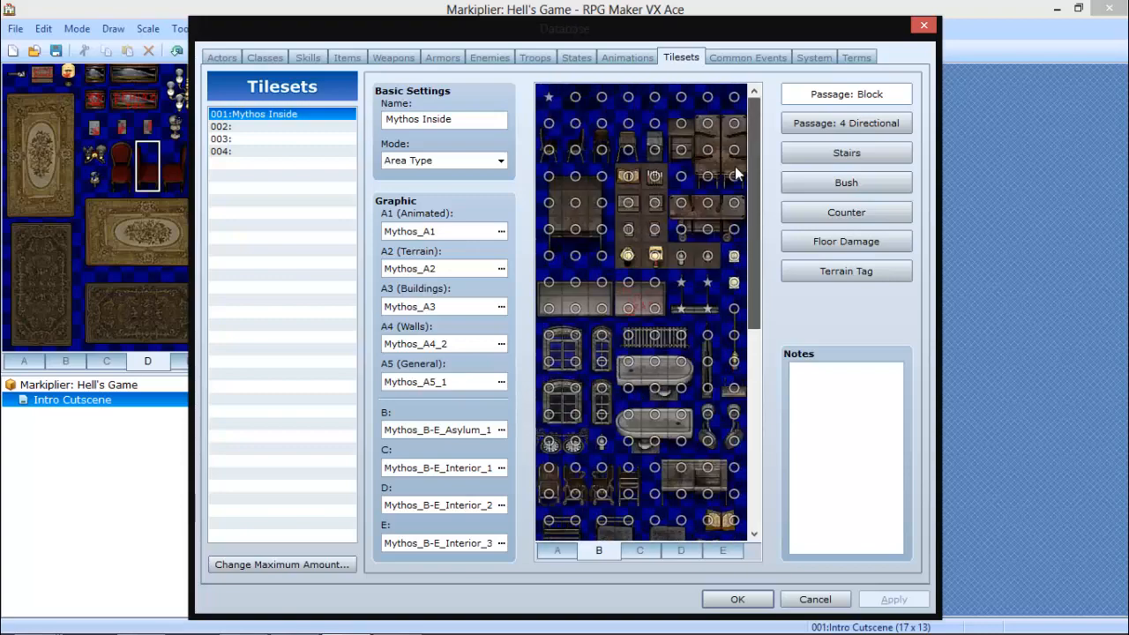
left_click_drag(735, 114, 751, 234)
left_click(706, 292)
left_click(708, 316)
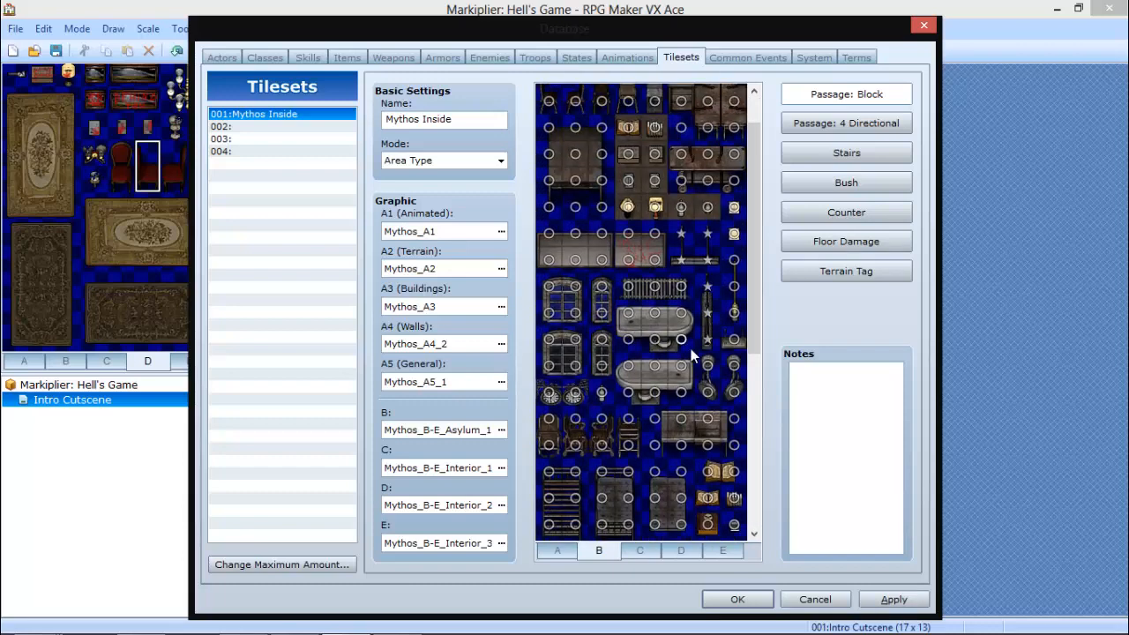
On tileset sheet C, mark the tiles of the two plain desks in the first two columns as impassable.
left_click(645, 549)
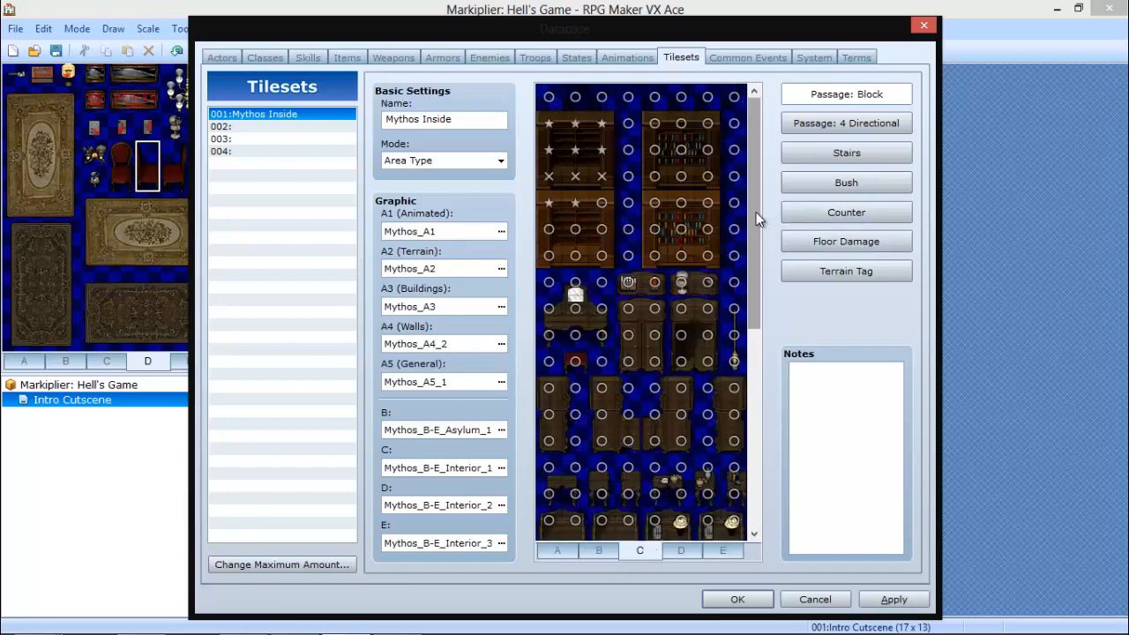
left_click_drag(756, 212, 762, 315)
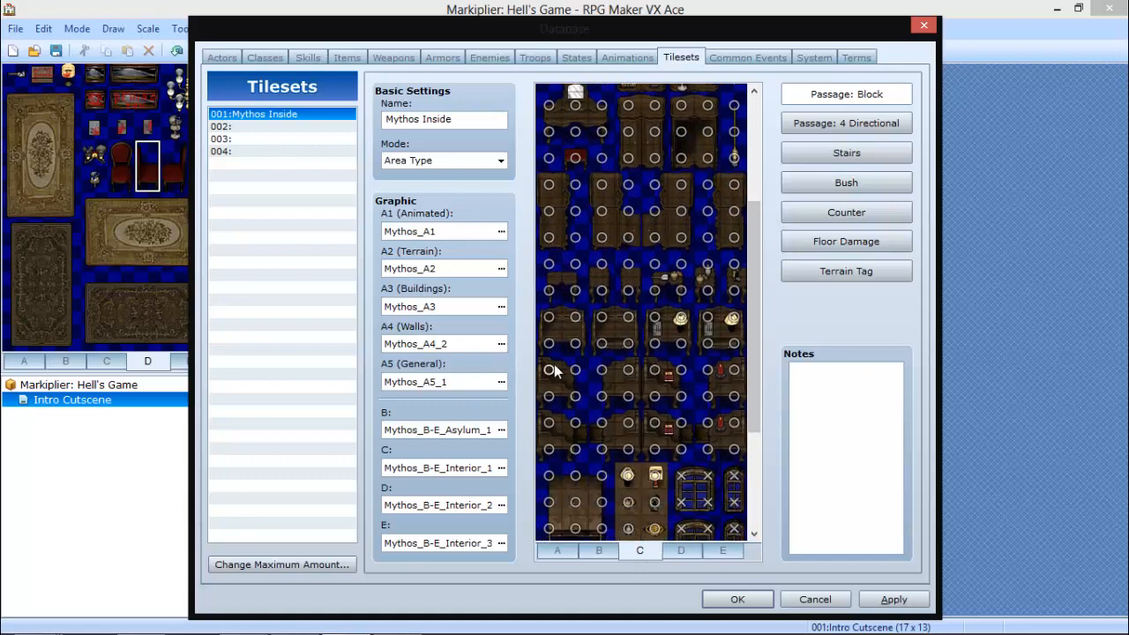
left_click(552, 374)
left_click(573, 398)
left_click(551, 397)
left_click(551, 422)
left_click(569, 421)
left_click(572, 444)
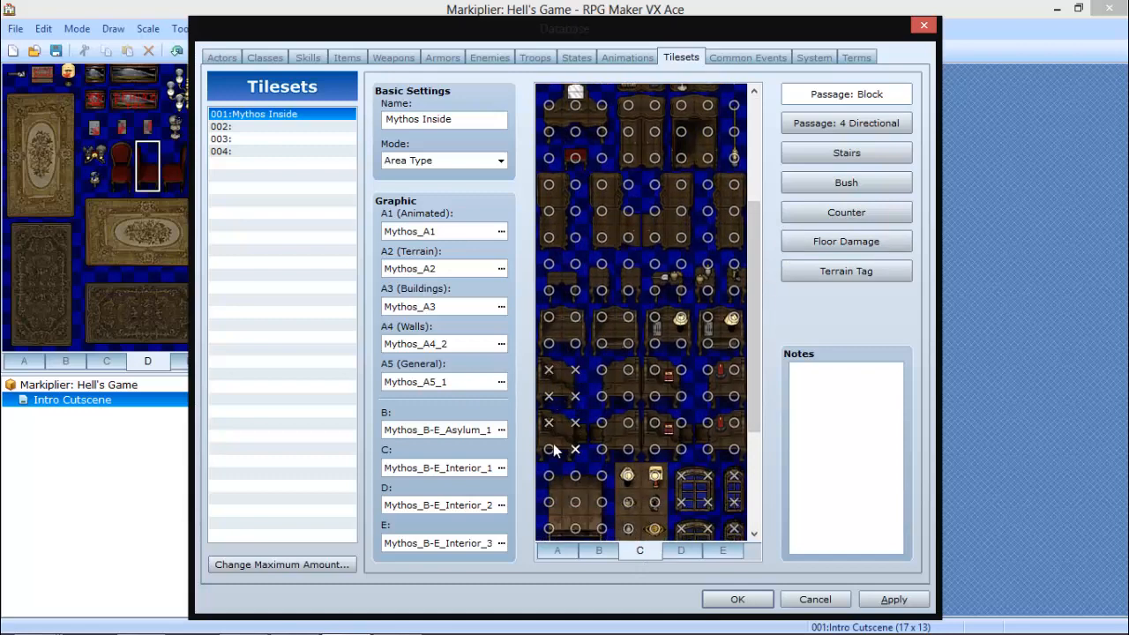
left_click(553, 448)
left_click(550, 447)
Change the upper tiles of those two plain desks to star passage.
left_click(550, 424)
left_click(573, 425)
left_click(570, 375)
left_click(549, 371)
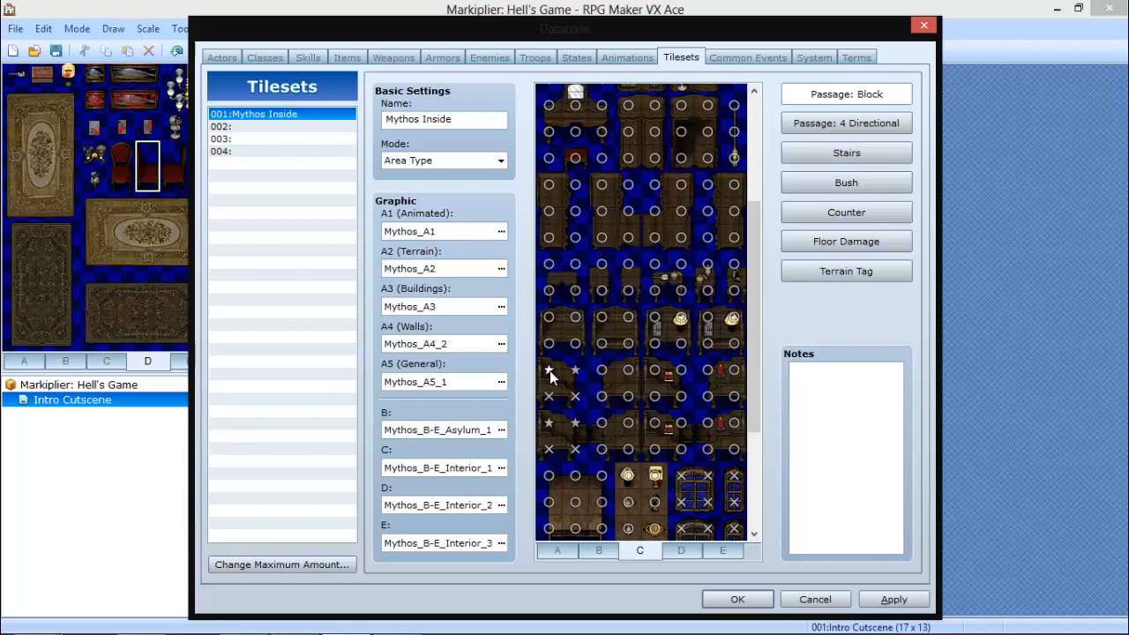
Set the upper tiles of the red-book and red-bottle desks to star passage and block the lower tiles of the upper red-book desk.
left_click(654, 368)
left_click(708, 369)
double_click(734, 369)
left_click(655, 396)
left_click(681, 396)
left_click(661, 423)
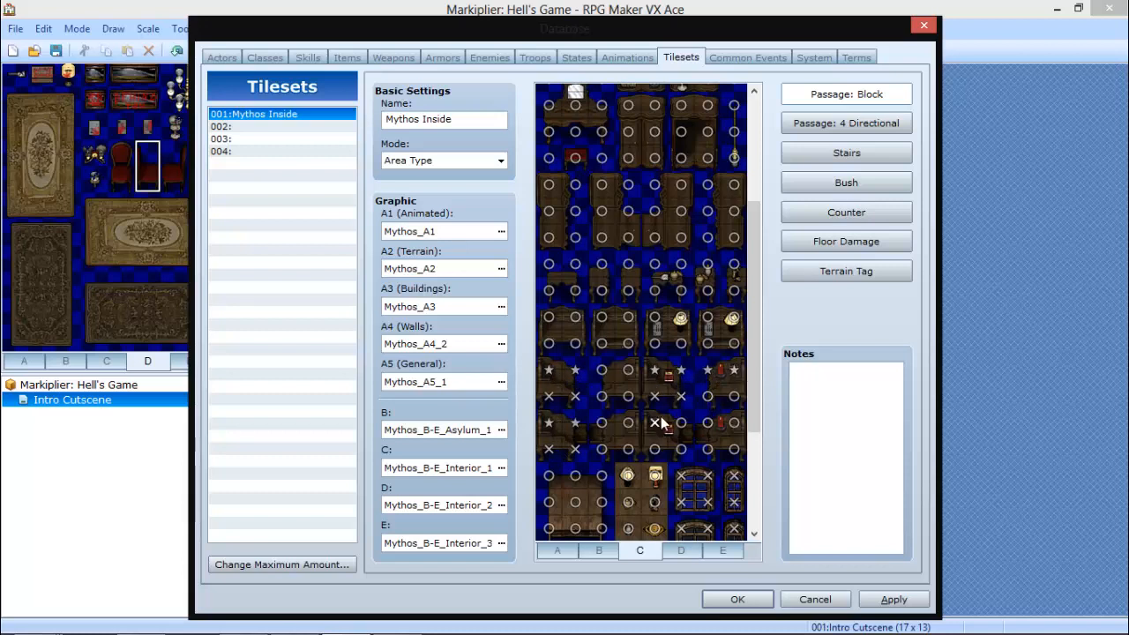
left_click(708, 422)
left_click(734, 422)
Give the plain desks in the third and fourth columns star passage on their upper tiles and blocked passage on their lower tiles.
left_click(607, 448)
double_click(605, 422)
double_click(634, 419)
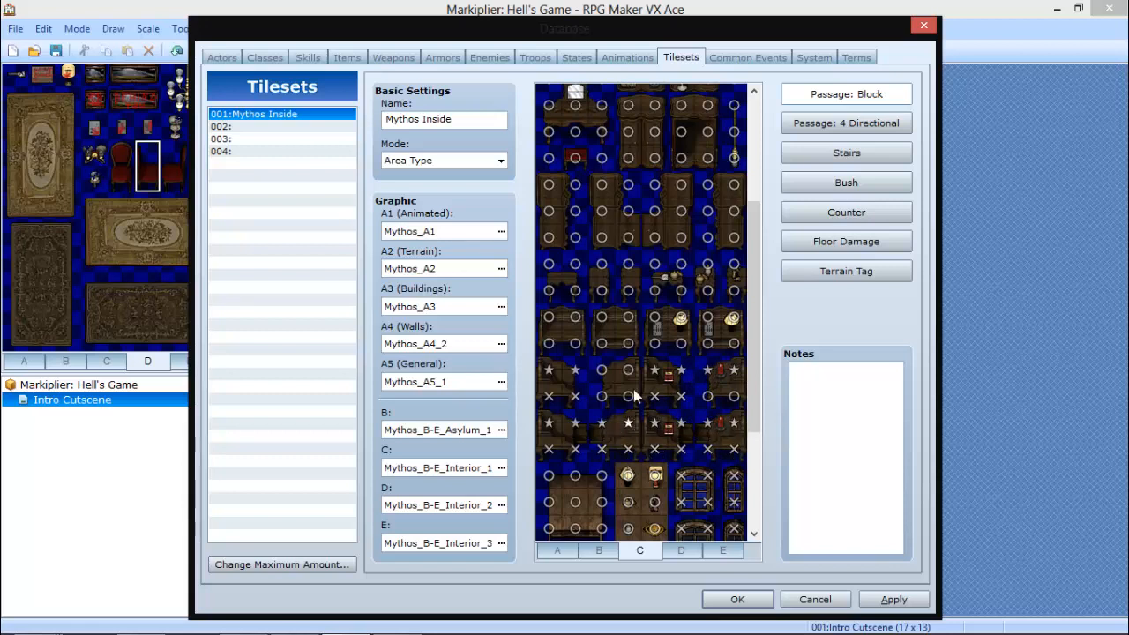
double_click(629, 369)
Mark all tiles of the two cluttered, book-filled bookcases near the end of sheet C as impassable.
left_click_drag(751, 298, 746, 440)
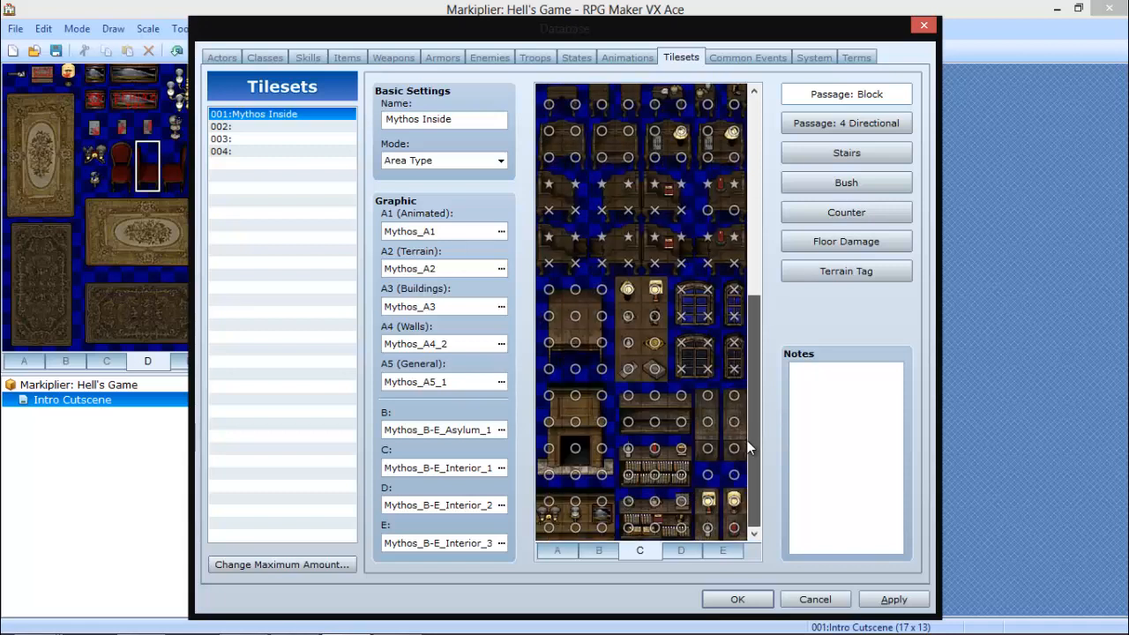
left_click(655, 448)
left_click(680, 448)
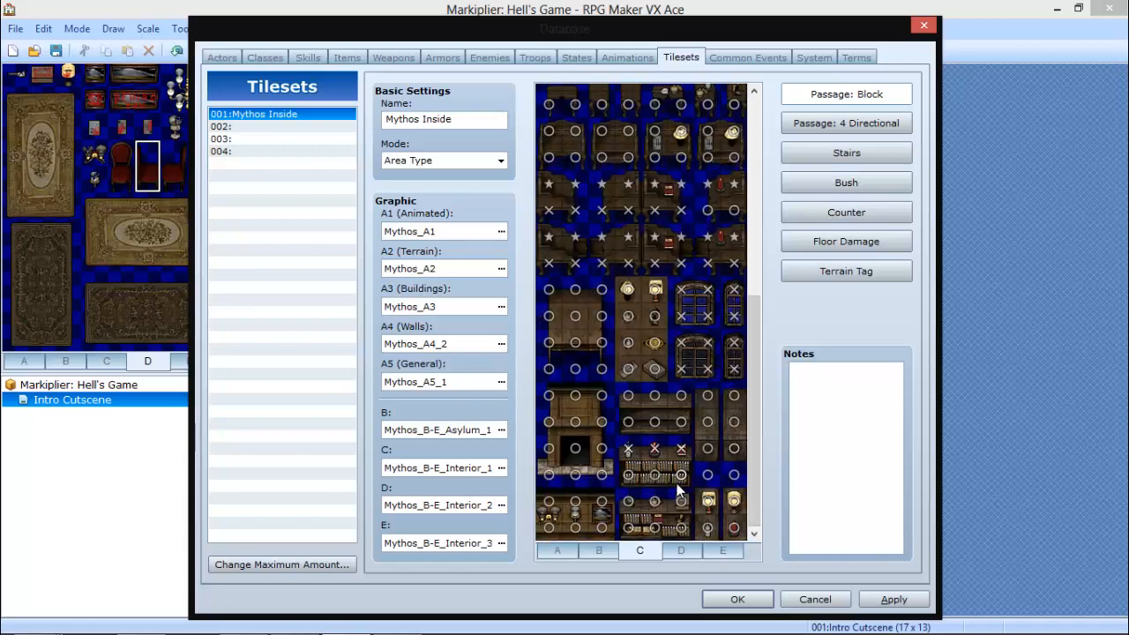
left_click(677, 482)
left_click(651, 475)
left_click(623, 483)
left_click(625, 499)
left_click(655, 501)
left_click(681, 501)
left_click(681, 528)
left_click(655, 527)
left_click(628, 528)
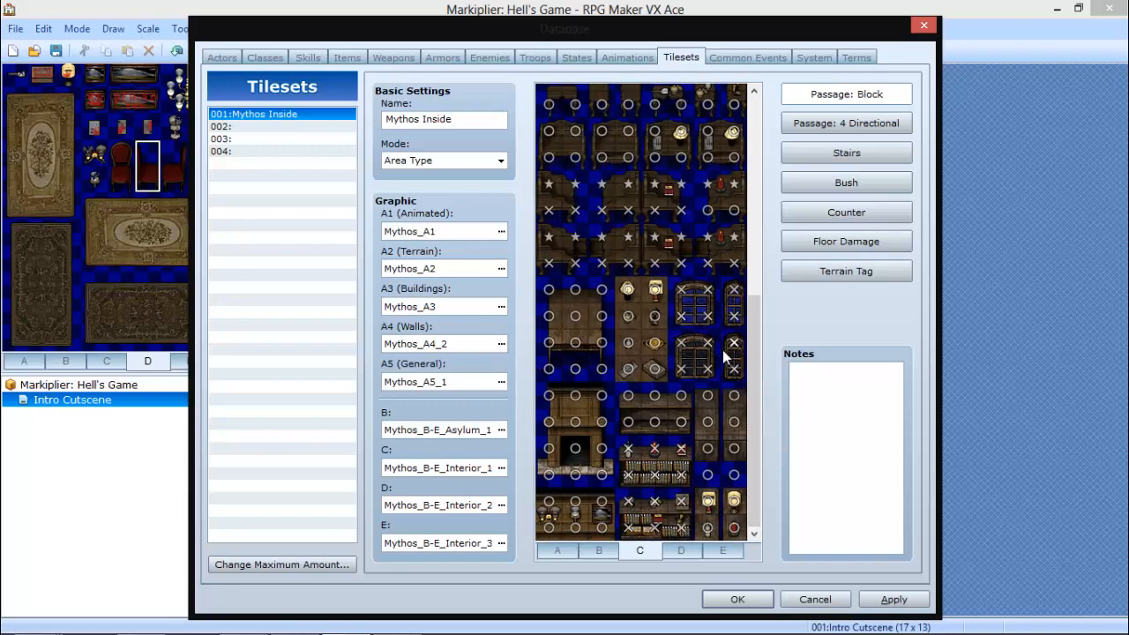
On sheet D, set the four red chairs' upper tiles to star and lower tiles to impassable, and block the dark landscape painting tiles.
left_click_drag(752, 374, 752, 221)
scroll(750, 351, "up", 3)
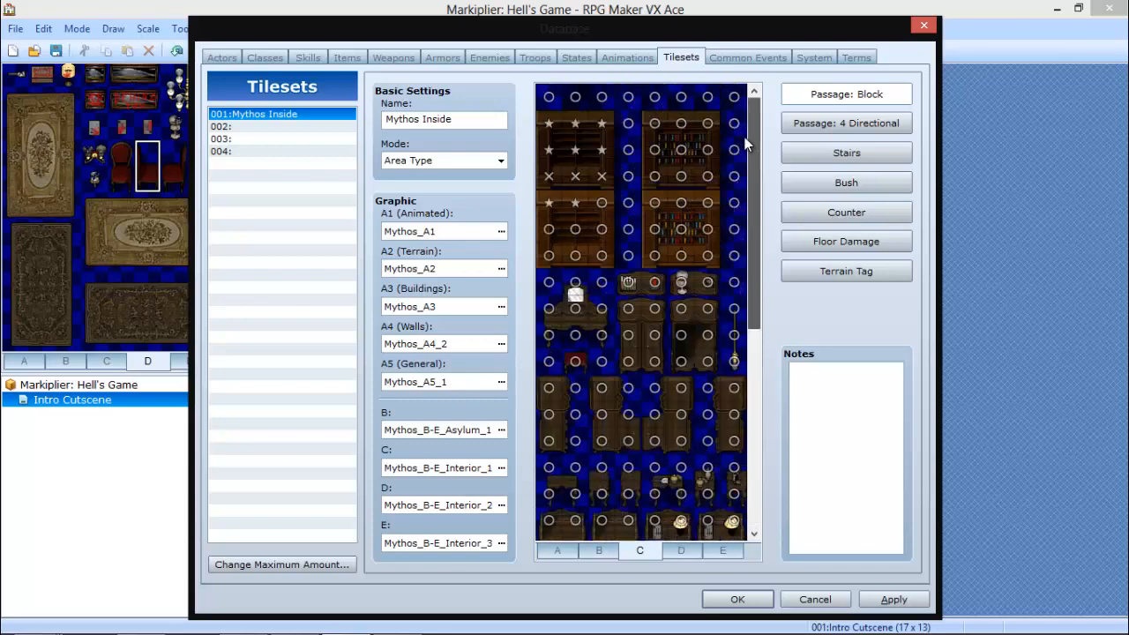
left_click(681, 550)
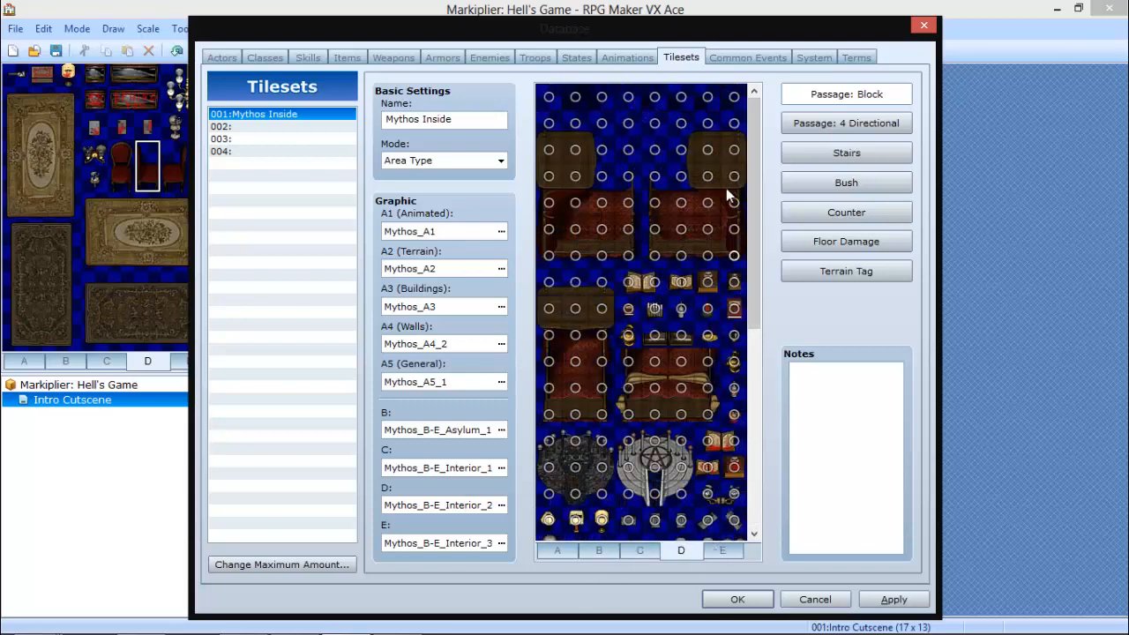
left_click_drag(753, 238, 758, 393)
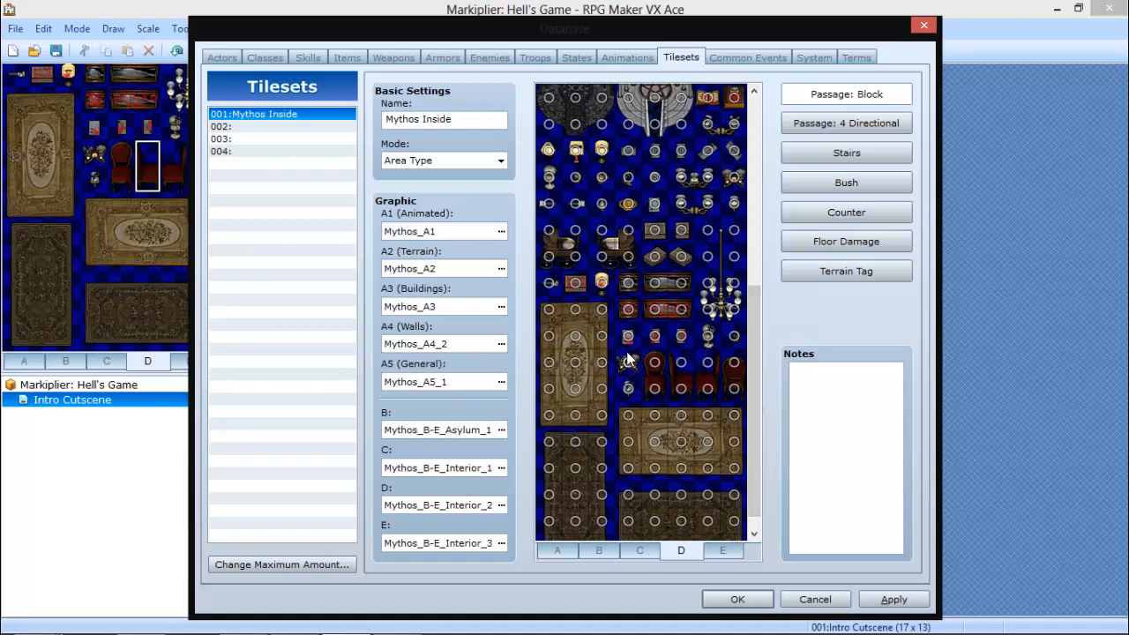
left_click(707, 363)
left_click(700, 367)
left_click(687, 363)
left_click(734, 362)
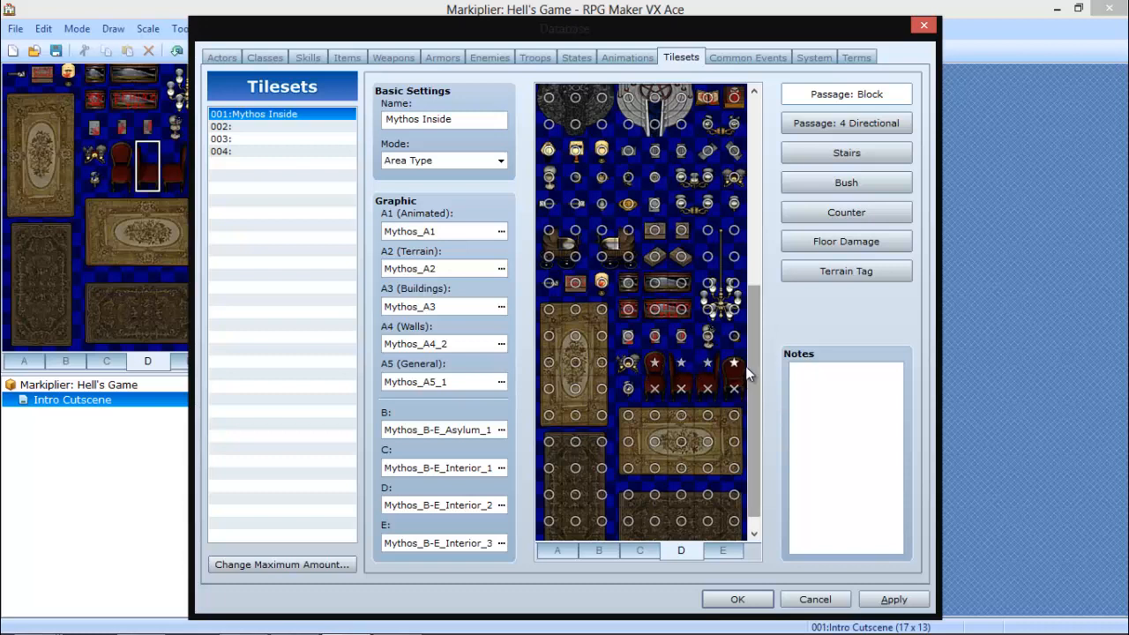
left_click(734, 363)
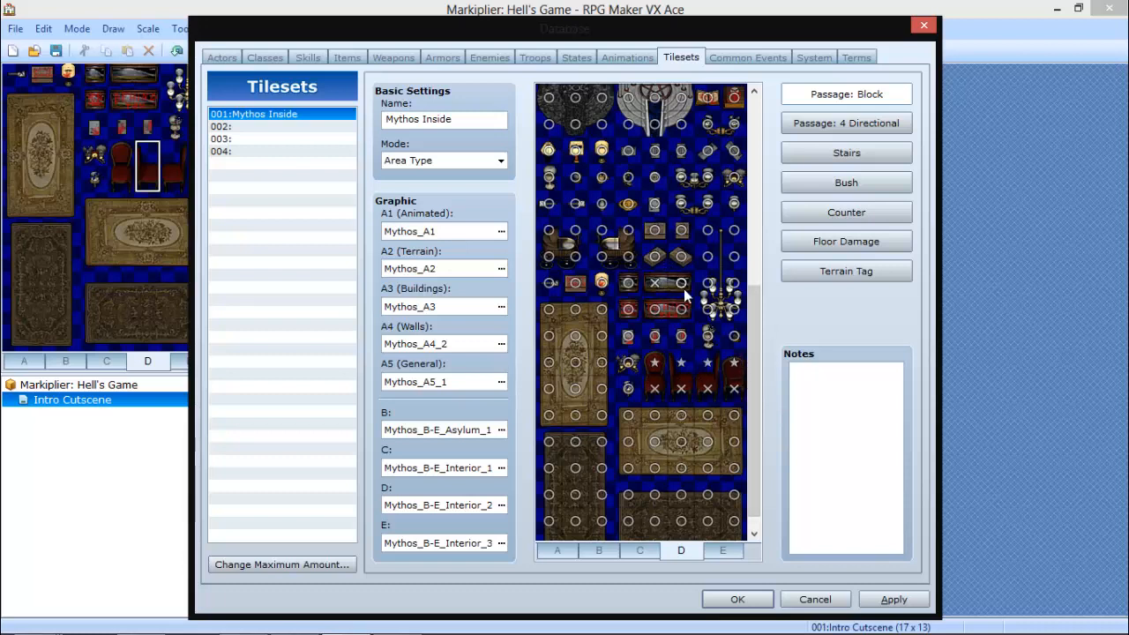
Review tileset sheets C, D and E for furniture tiles that still lack passage settings.
left_click(651, 548)
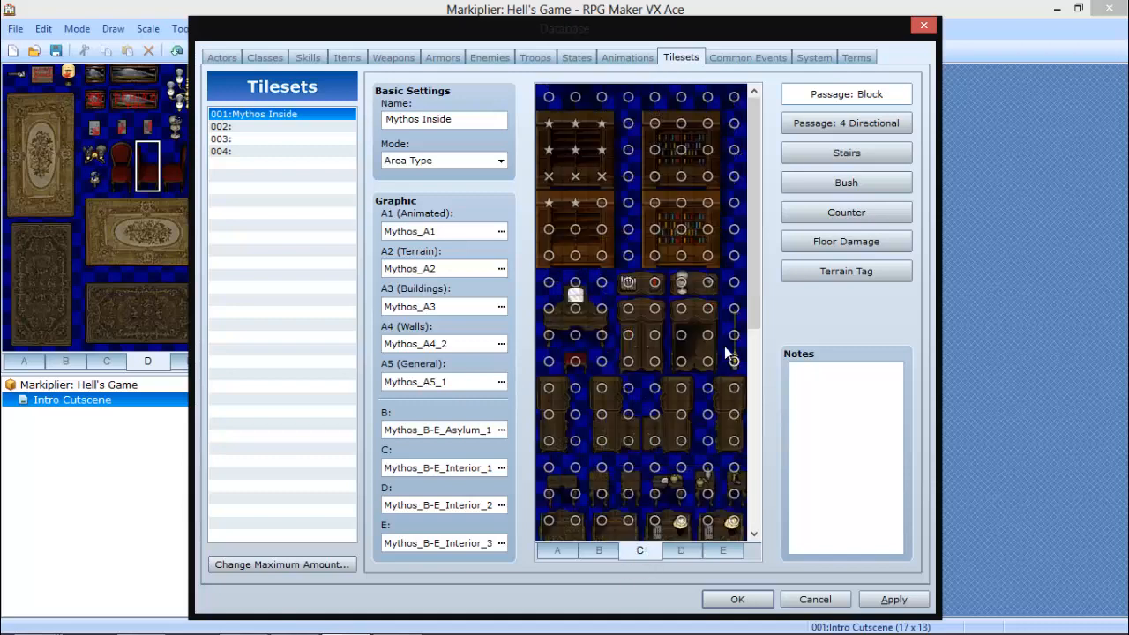
left_click_drag(756, 383, 755, 520)
left_click(681, 550)
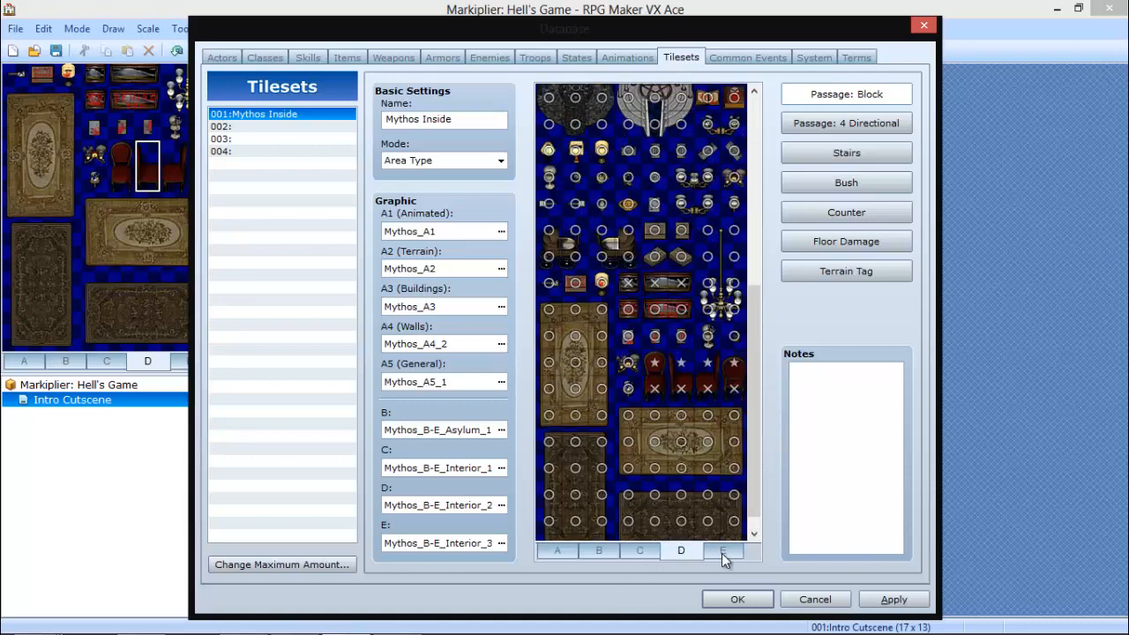
left_click(723, 550)
left_click_drag(748, 181, 657, 551)
left_click(637, 553)
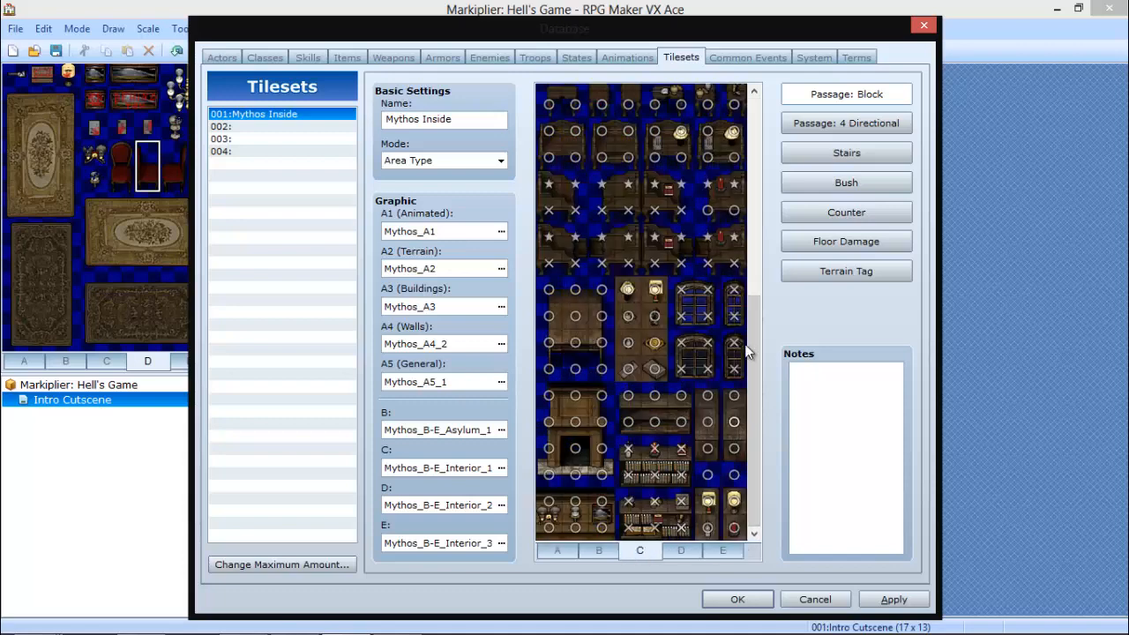
left_click_drag(755, 340, 762, 415)
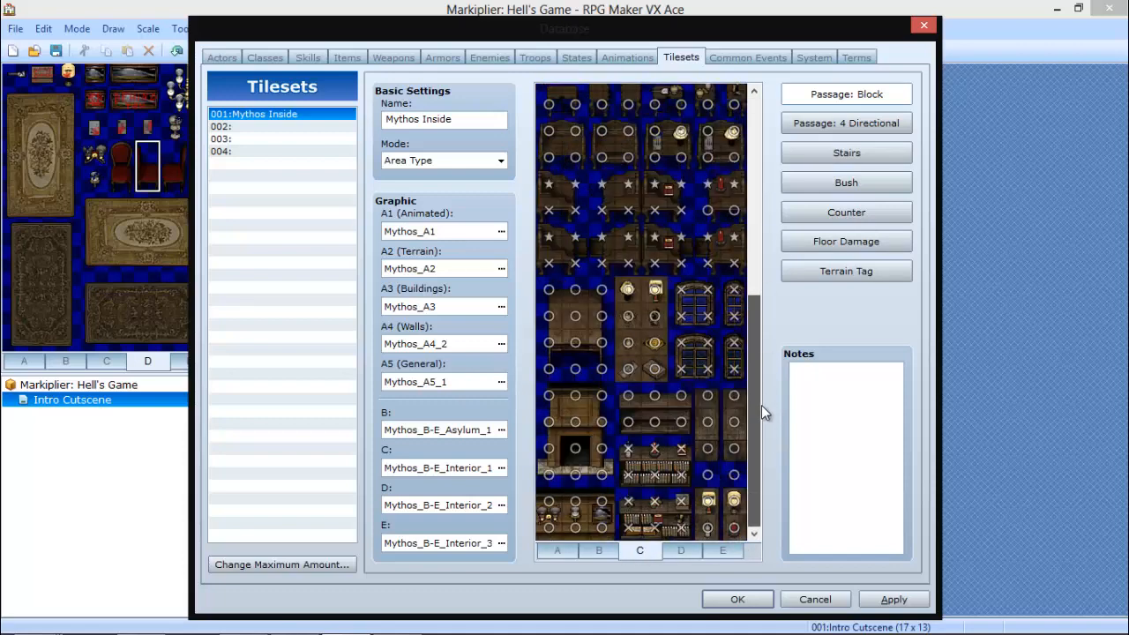
On sheet B, mark the wide dark painting, the wall candle lamp and the small dark framed item below the painting as impassable.
left_click(592, 550)
left_click_drag(754, 333, 748, 536)
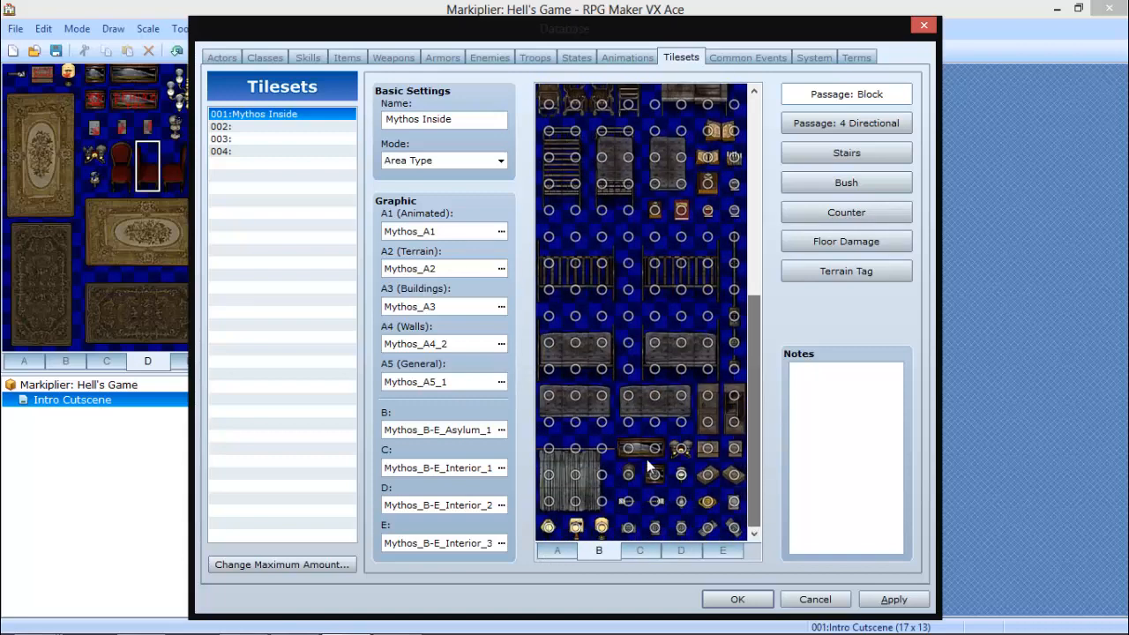
left_click(630, 449)
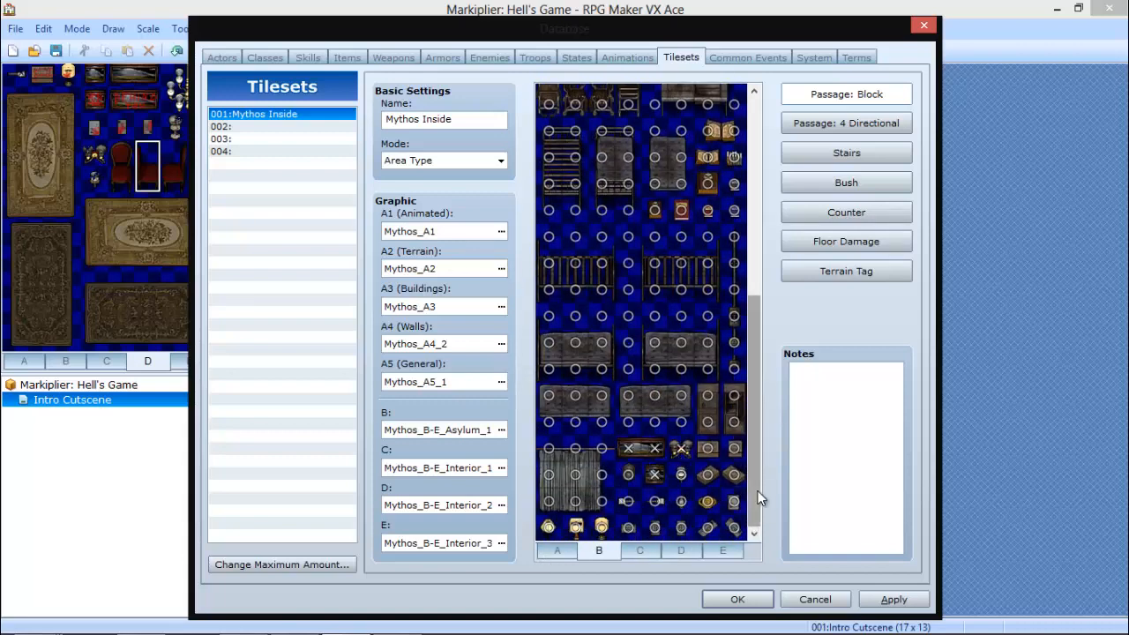
Block the lower set of arched window tiles on sheet B and save the database changes.
left_click_drag(757, 490, 765, 228)
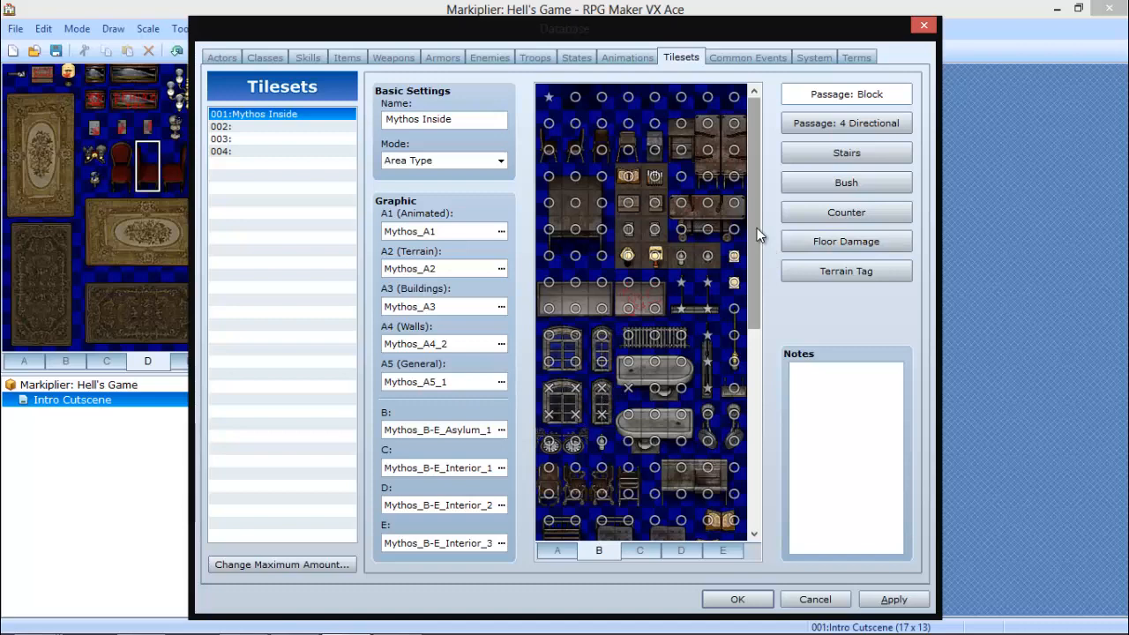
left_click_drag(757, 228, 761, 537)
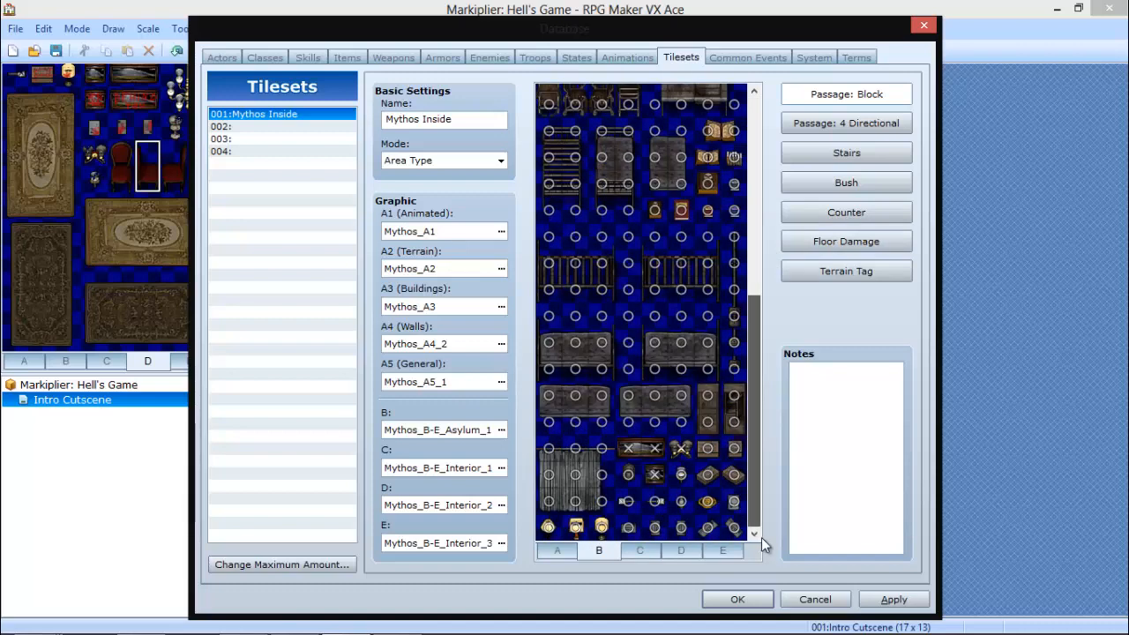
left_click(737, 599)
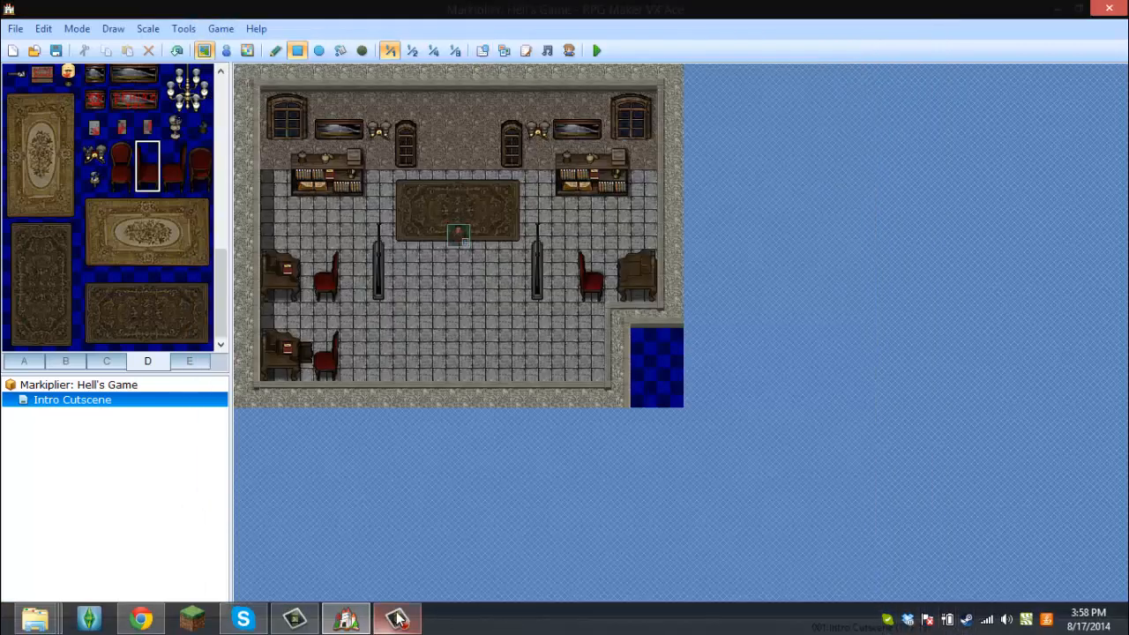
mouse_move(299, 624)
left_click(406, 572)
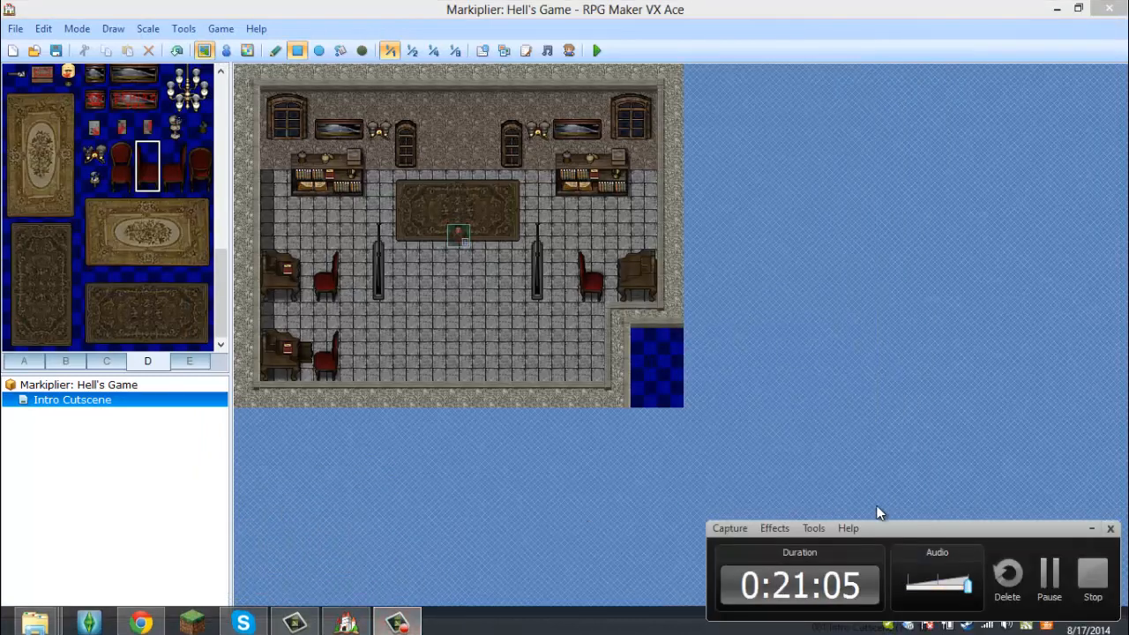
Open the import for Graphics/Characters in the Resource Manager and look through the Characters, Downloads and Documents folders for character graphics.
left_click(1090, 529)
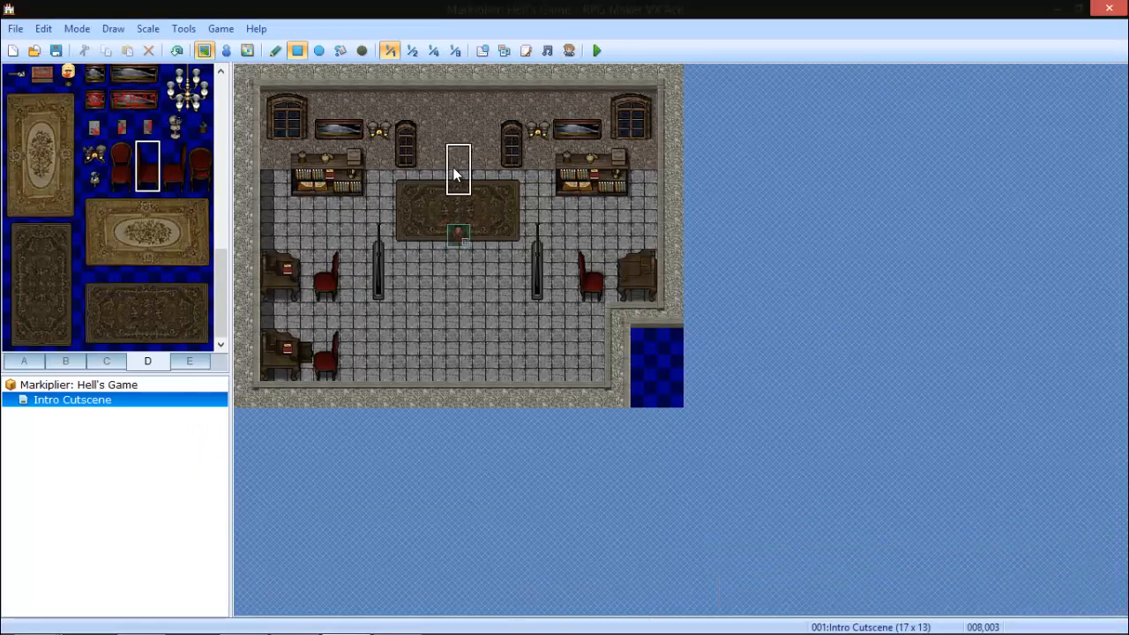
left_click(511, 54)
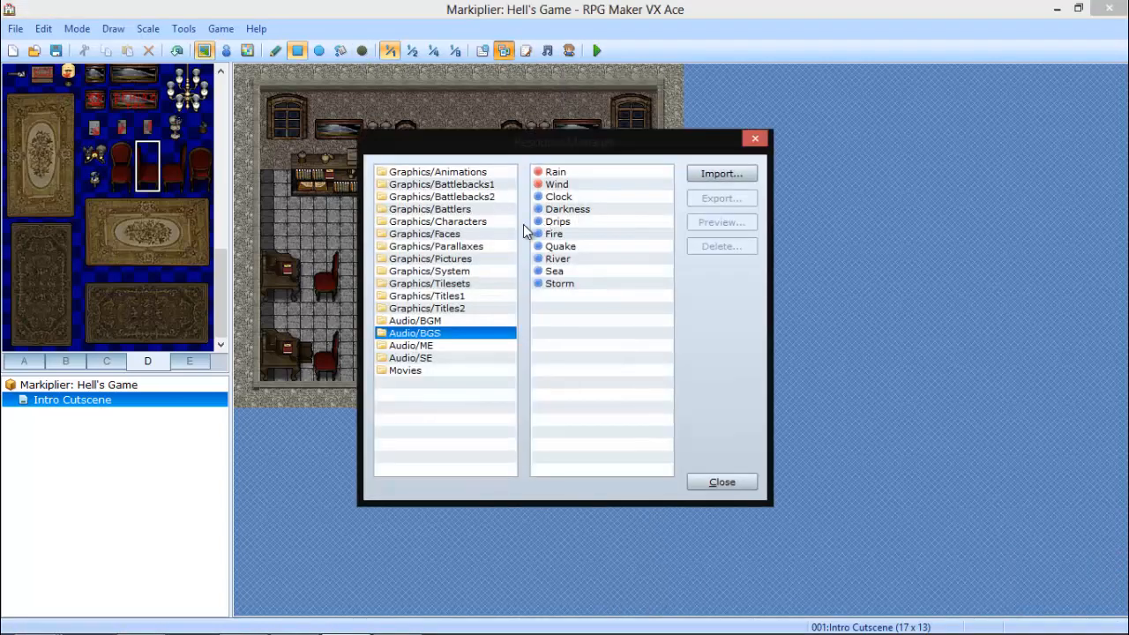
left_click(459, 222)
left_click(721, 173)
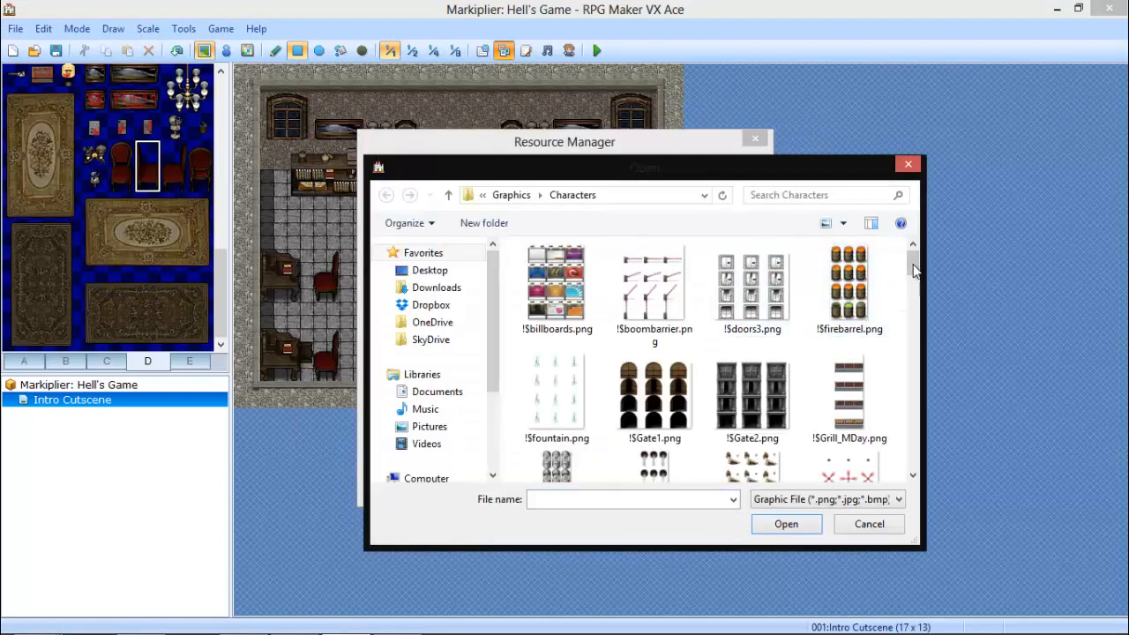
left_click_drag(914, 272, 912, 325)
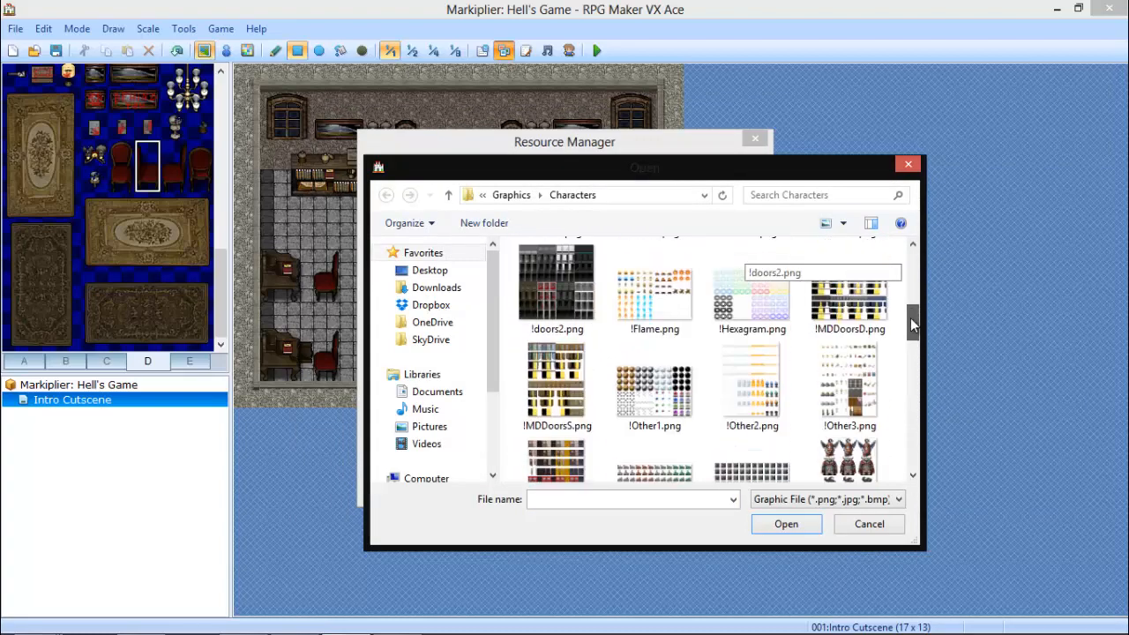
left_click_drag(912, 324, 901, 253)
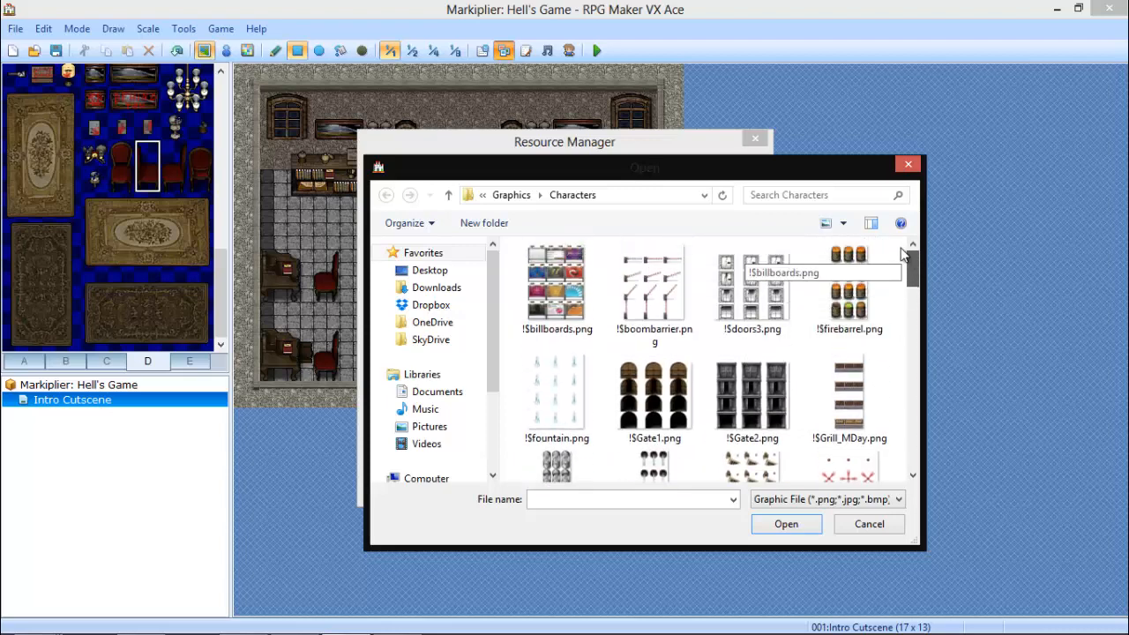
left_click_drag(488, 337, 492, 308)
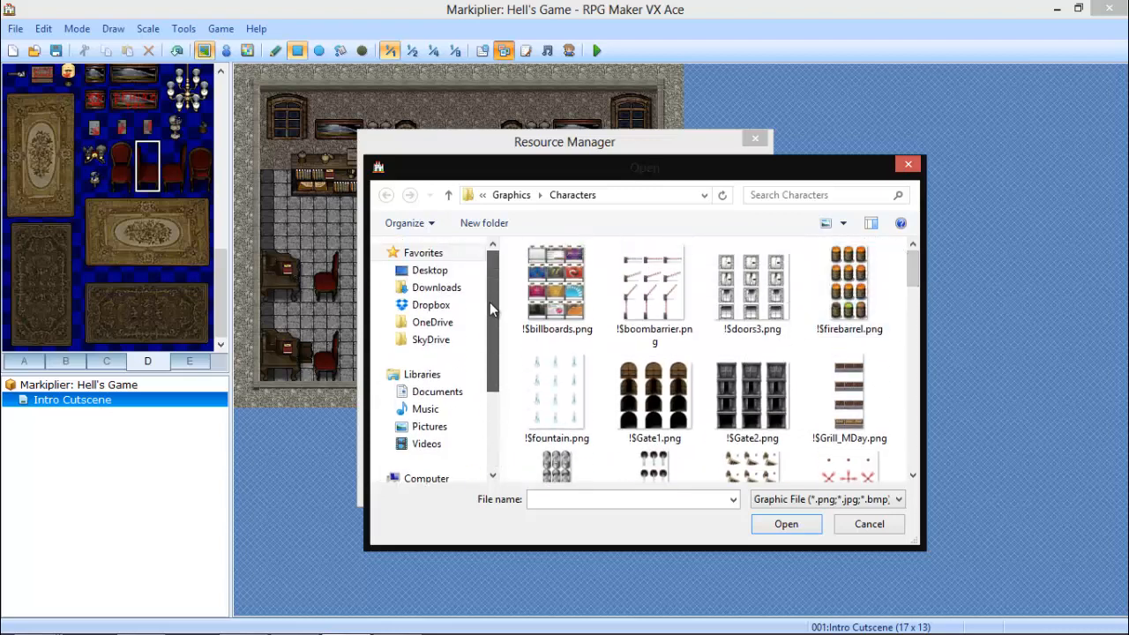
left_click(464, 293)
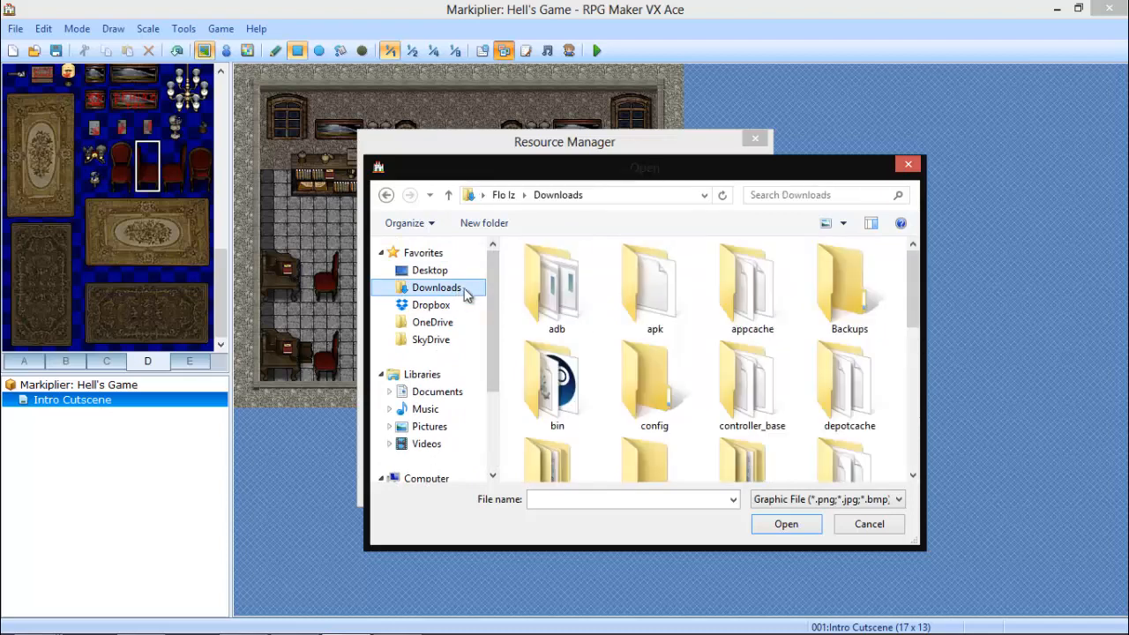
left_click_drag(912, 252, 903, 228)
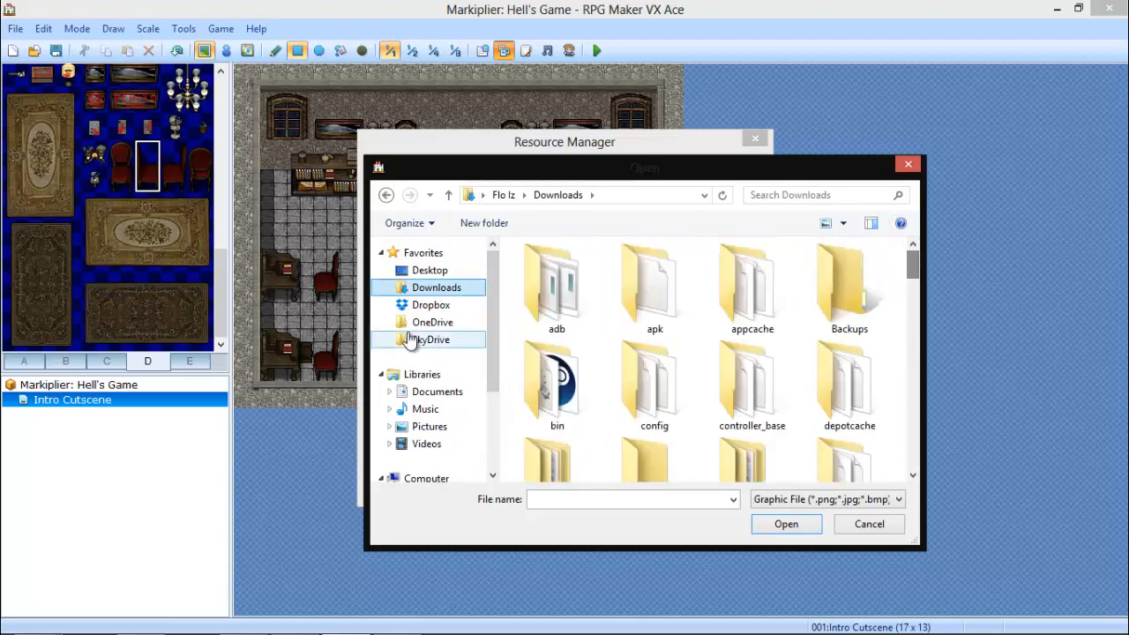
left_click(454, 397)
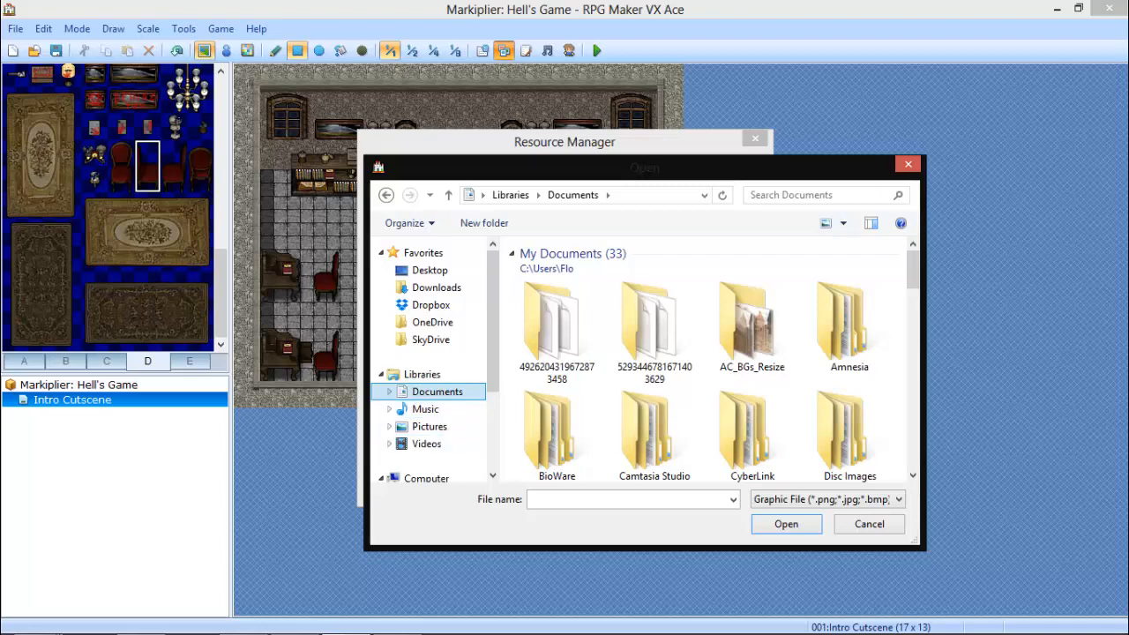
left_click(388, 622)
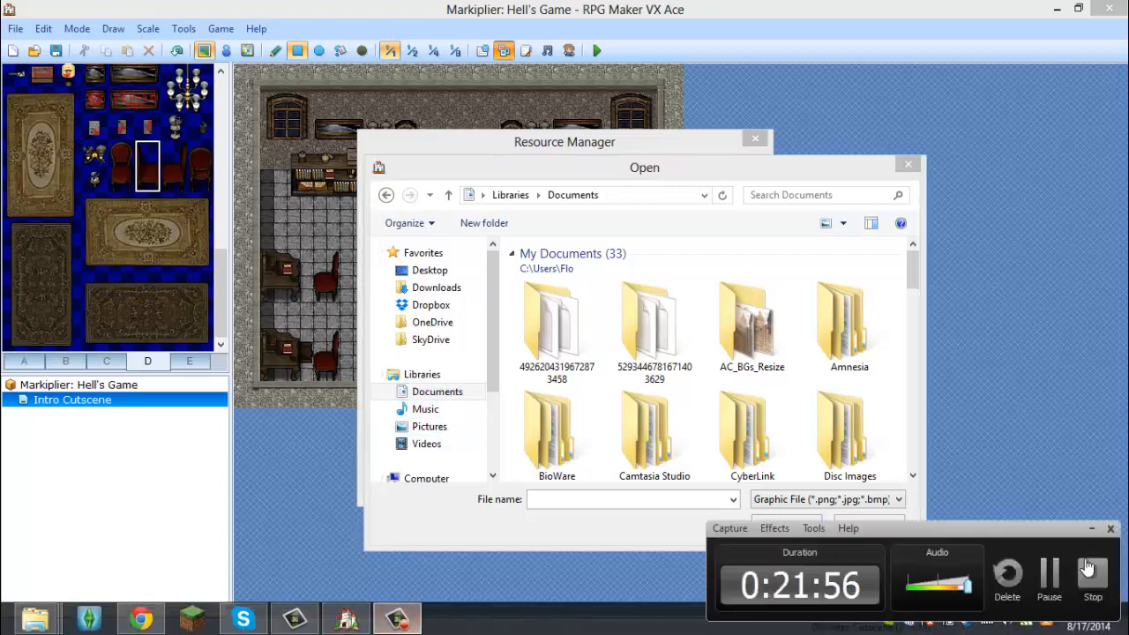
left_click(1048, 582)
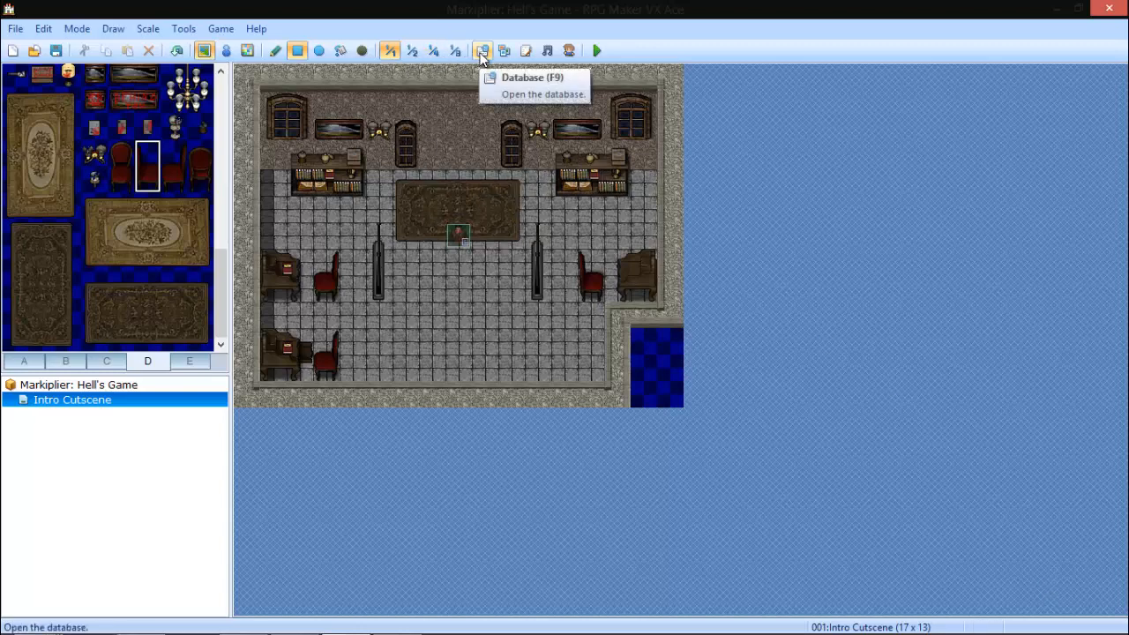
Switch to event editing and look over the event commands for a new event on the wall above the rug, without creating it.
left_click(226, 50)
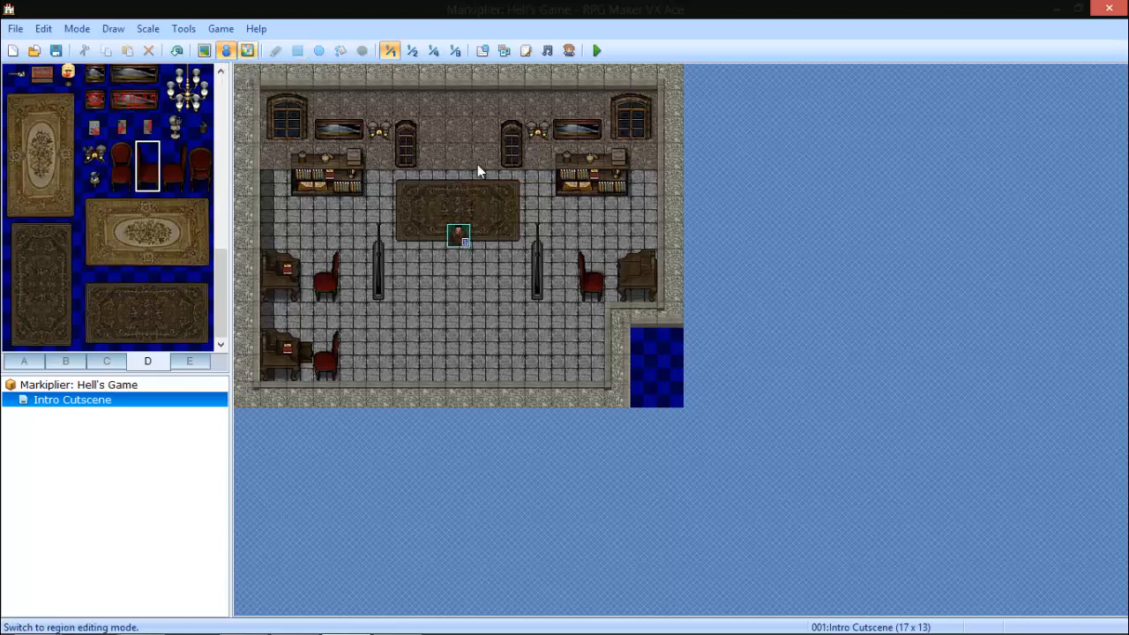
double_click(455, 160)
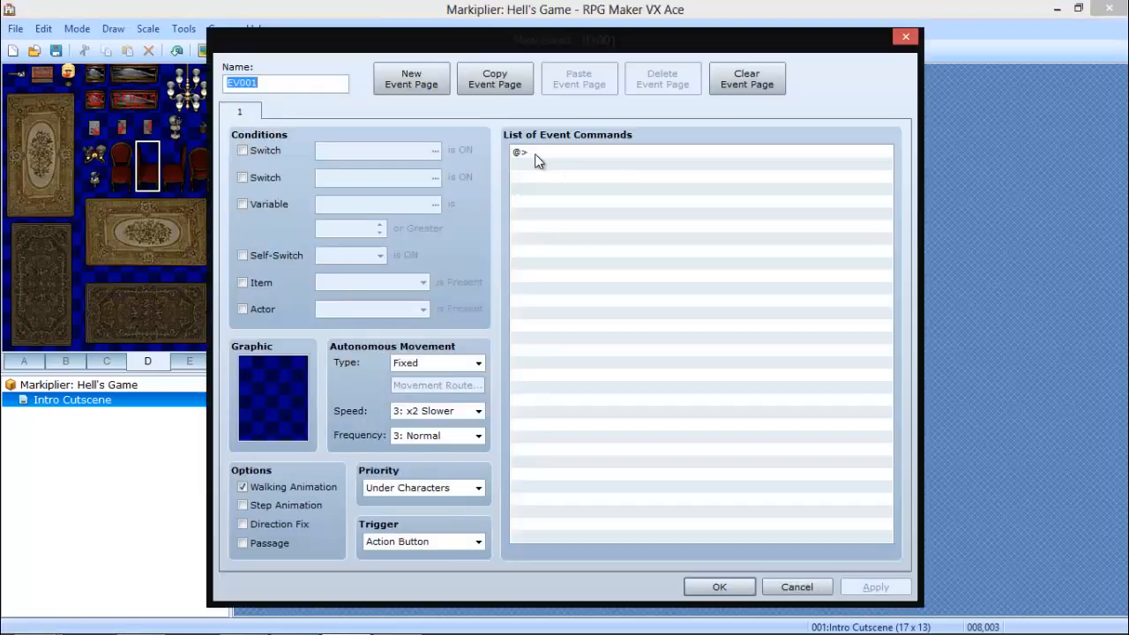
double_click(538, 157)
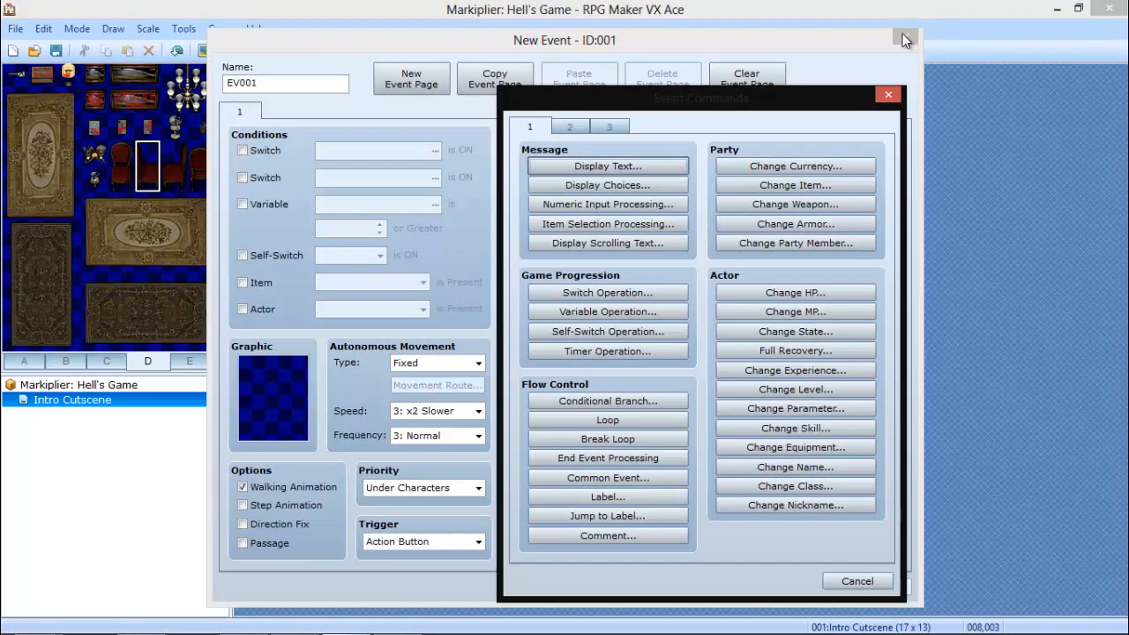
key("Escape")
key("Escape")
Start a quick door event on the wall above the rug and browse the Mythos character graphics for its door image.
right_click(457, 159)
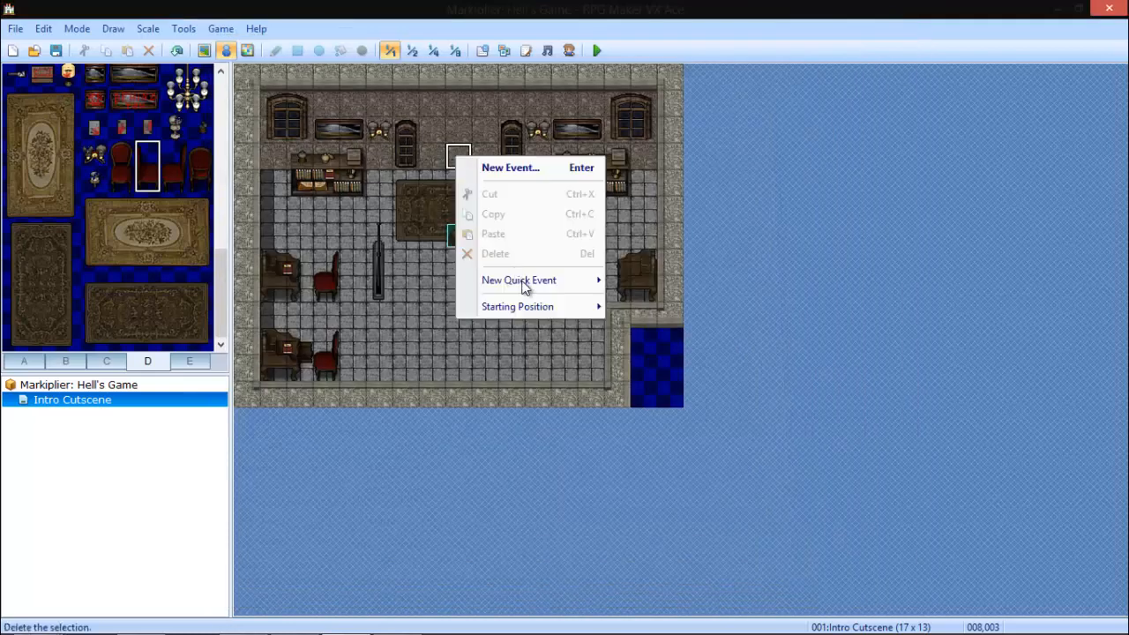
mouse_move(530, 283)
left_click(647, 300)
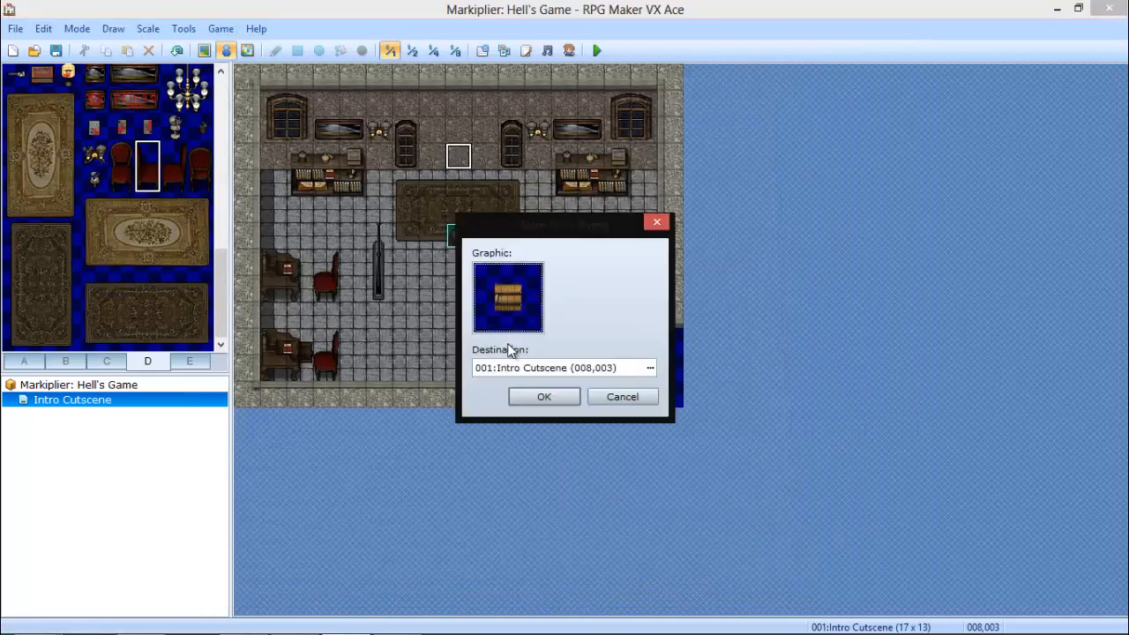
double_click(504, 304)
left_click(419, 237)
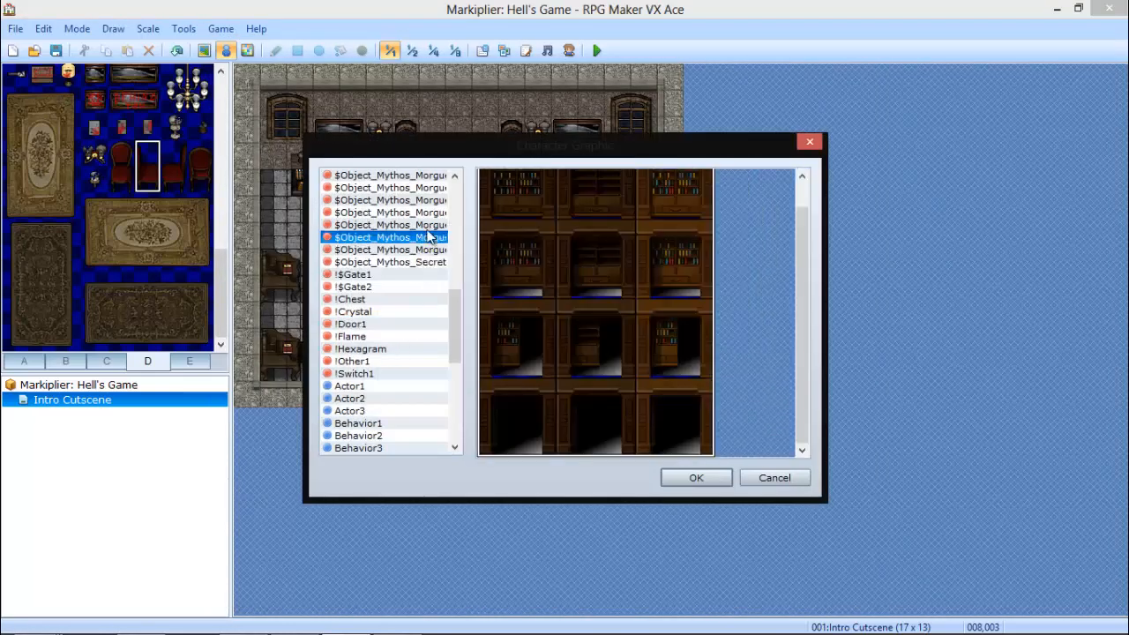
scroll(455, 296, "up", 6)
left_click(434, 262)
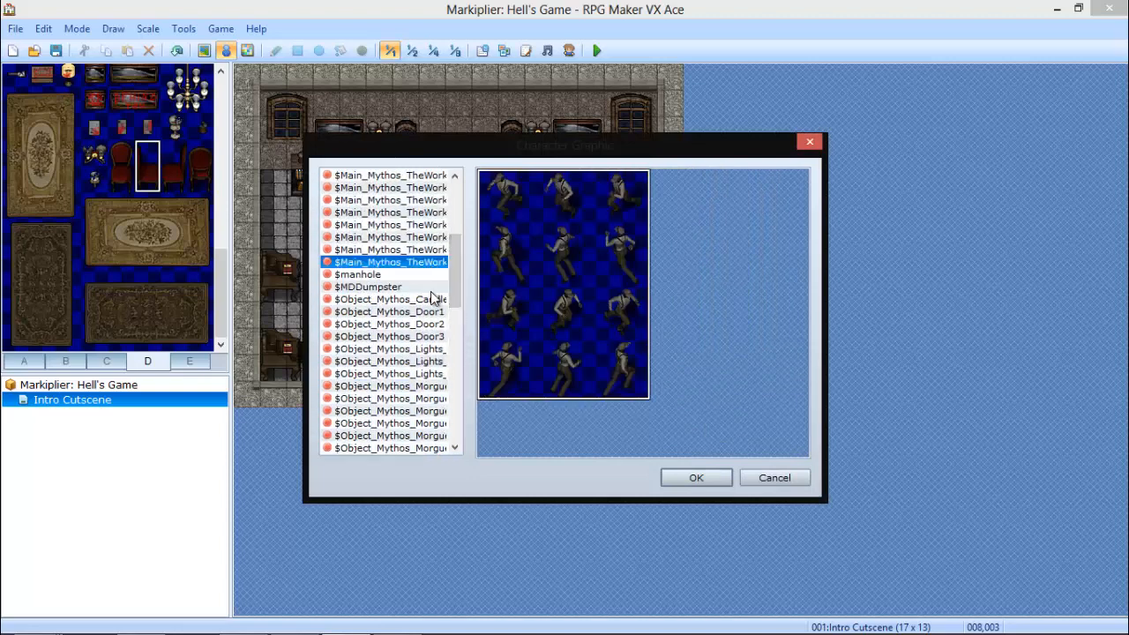
Choose the closed double door from $Object_Mythos_Door2 as the graphic for the new door event.
left_click(433, 299)
left_click(433, 324)
left_click(433, 349)
left_click(433, 336)
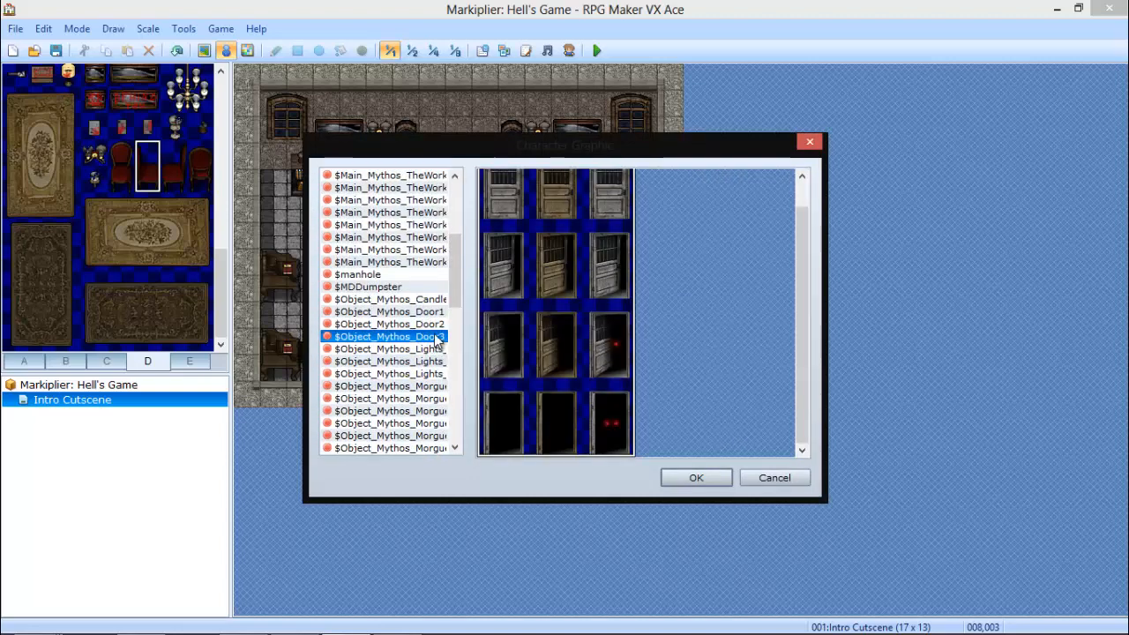
left_click(433, 323)
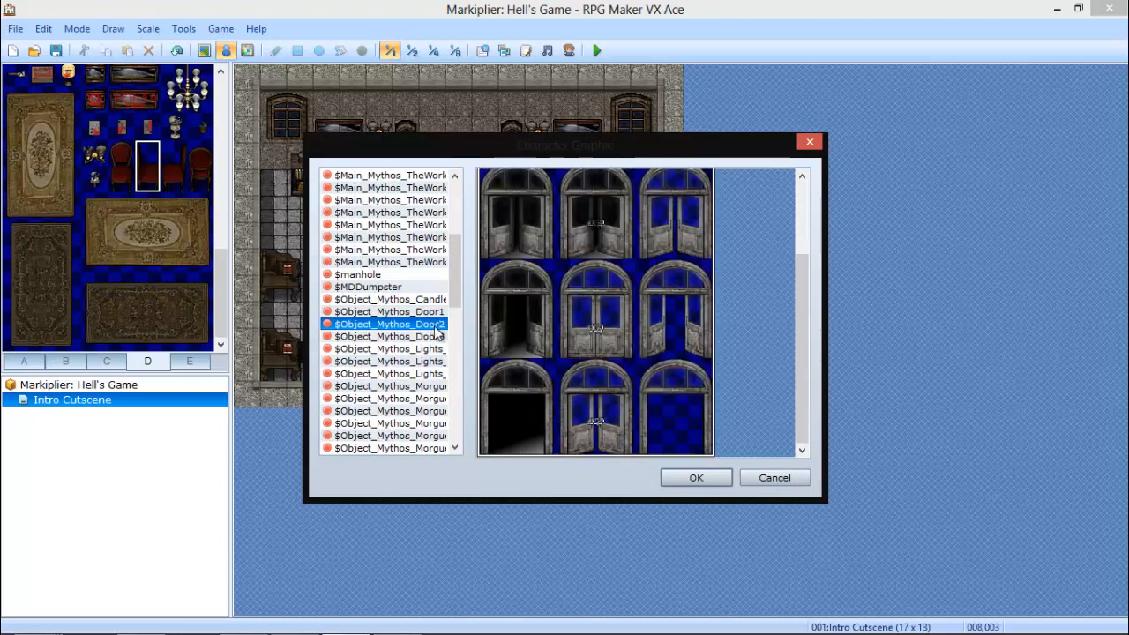
left_click(681, 479)
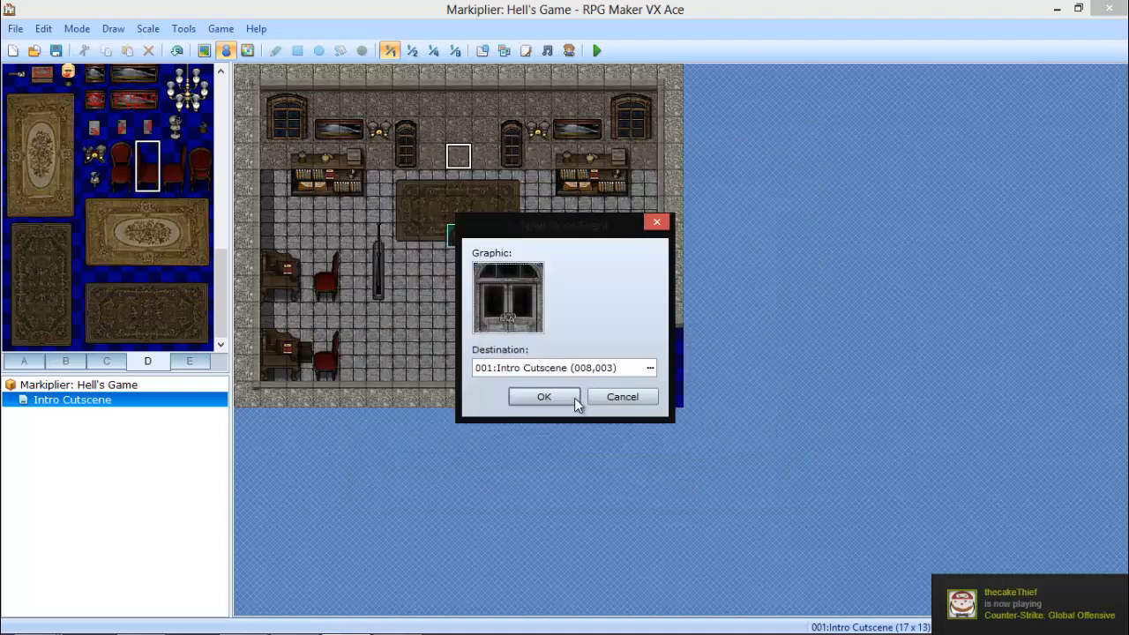
Set the door's destination to Intro Cutscene (008,003) and create the door event.
left_click(649, 368)
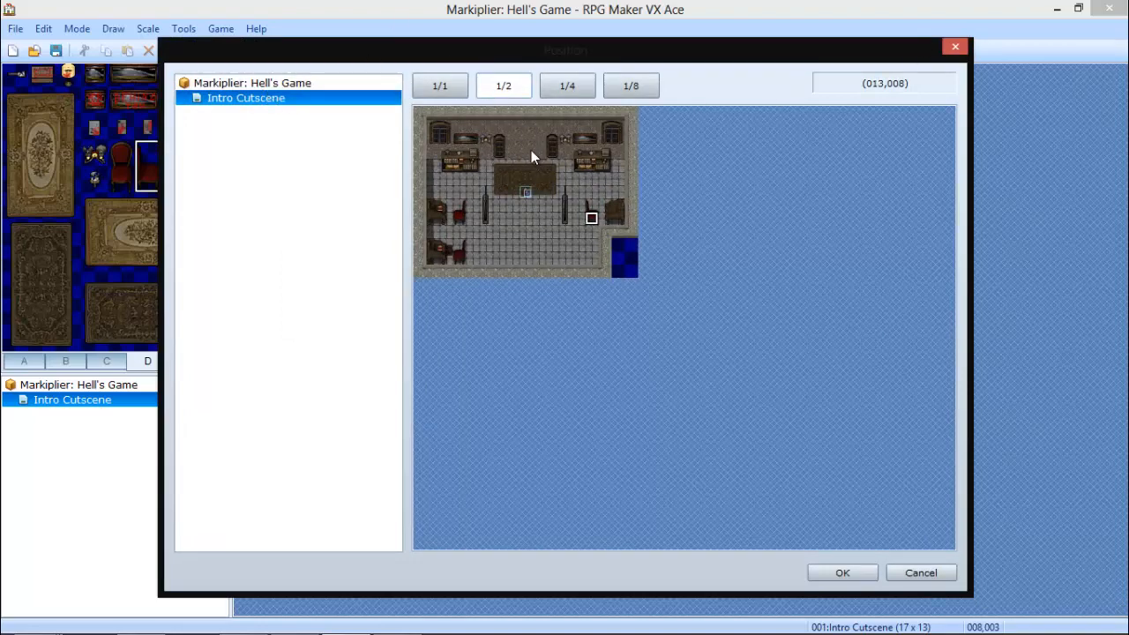
left_click(952, 48)
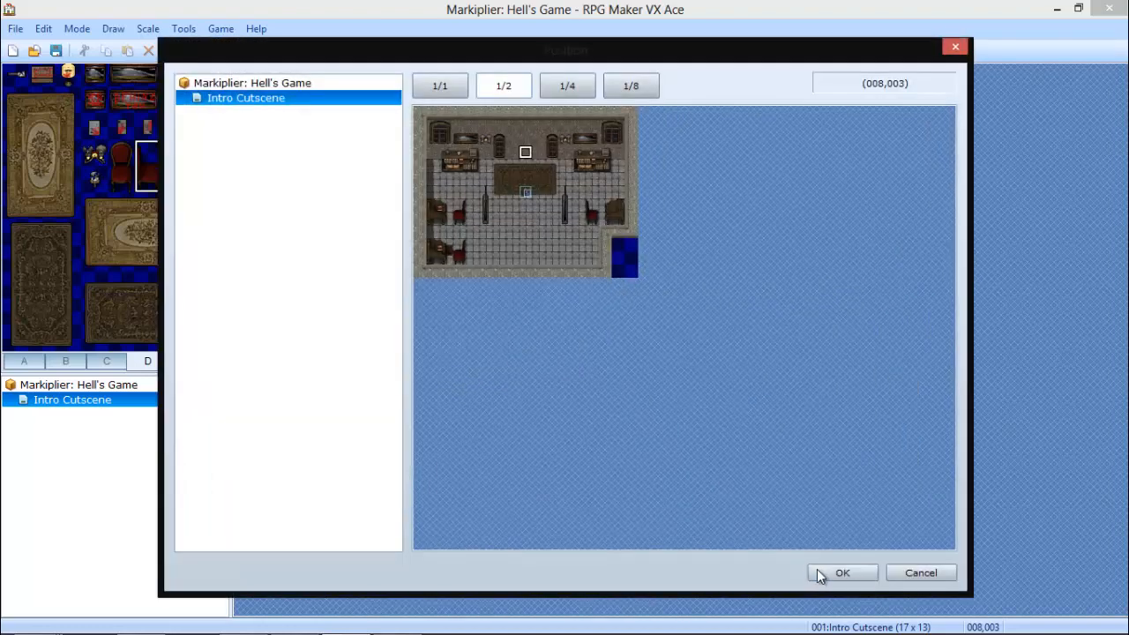
left_click(823, 574)
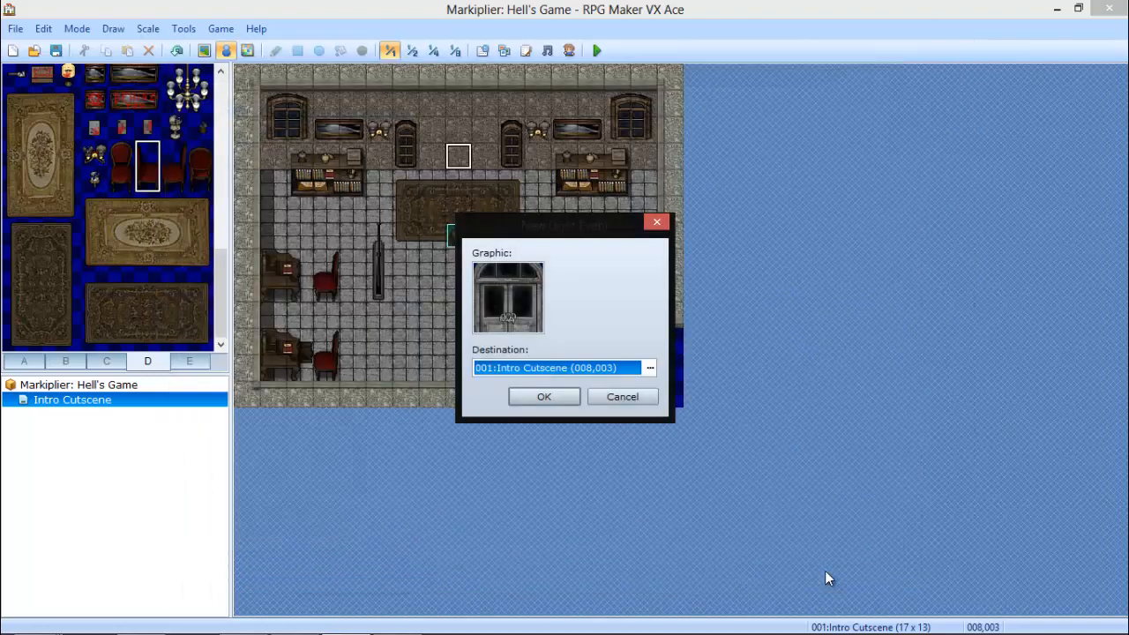
left_click(539, 397)
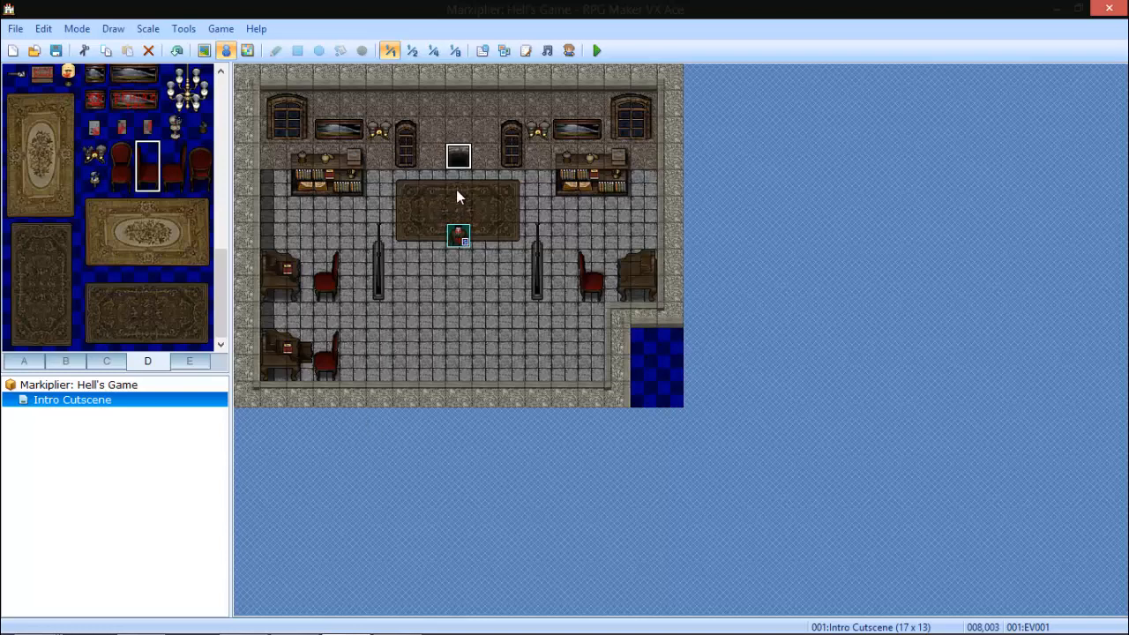
Set the player's starting position to tile (008,004) on the rug, directly below the new door.
right_click(456, 188)
mouse_move(521, 342)
left_click(628, 345)
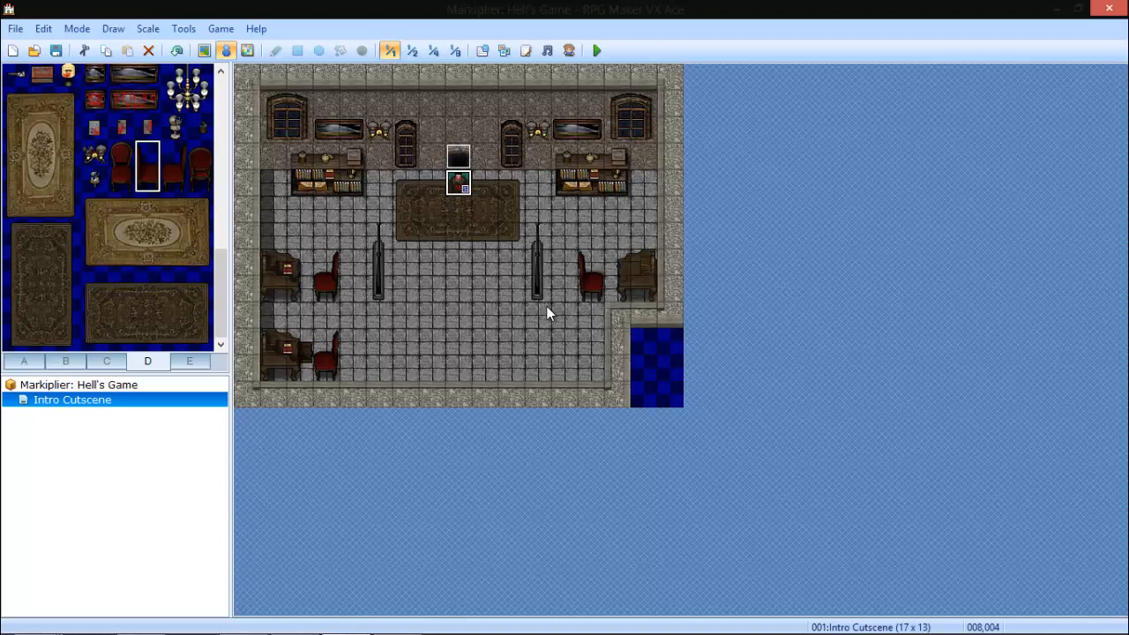
right_click(354, 284)
left_click(339, 314)
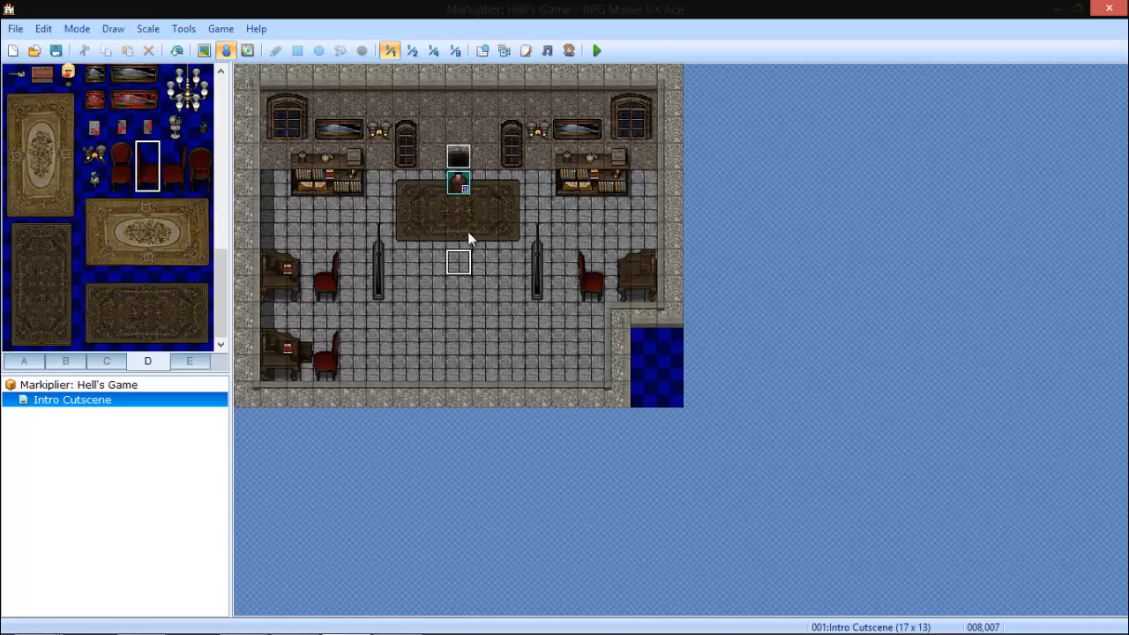
Look through the detective, hitman and worker sprite sheets available for the actor Bob in the database, leaving the graphic at (None).
left_click(484, 51)
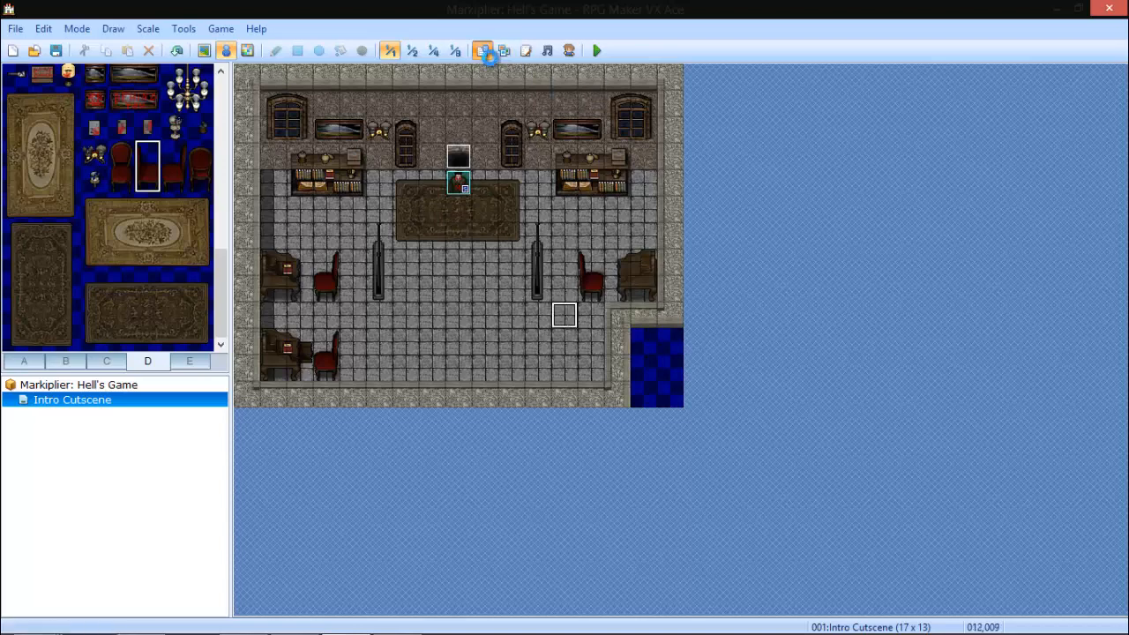
left_click(272, 126)
left_click(224, 57)
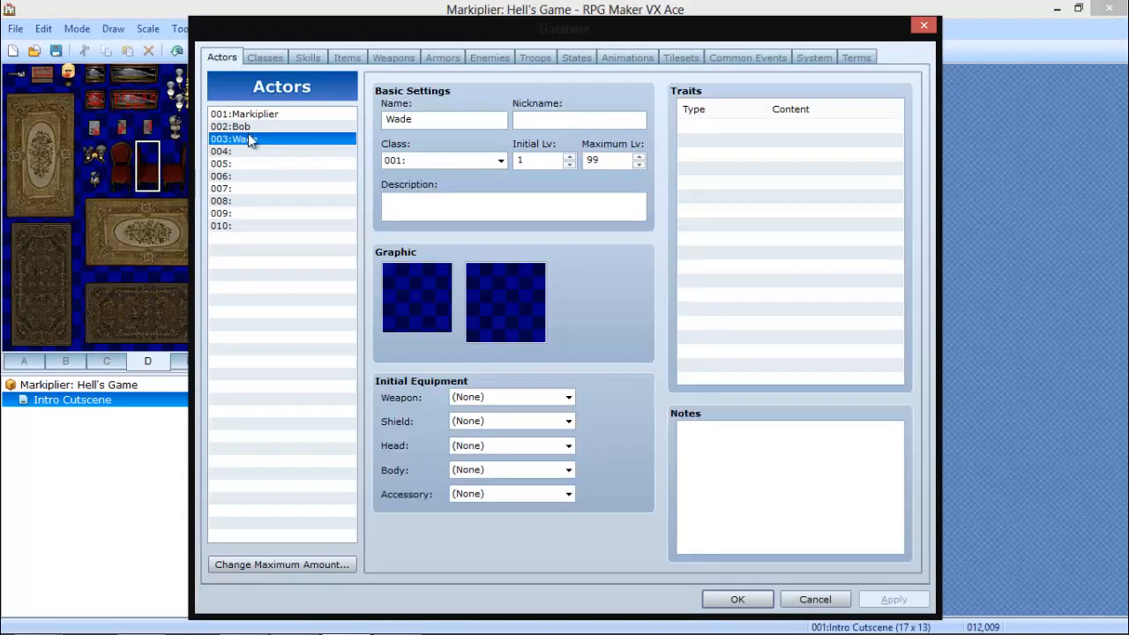
left_click(262, 128)
double_click(415, 296)
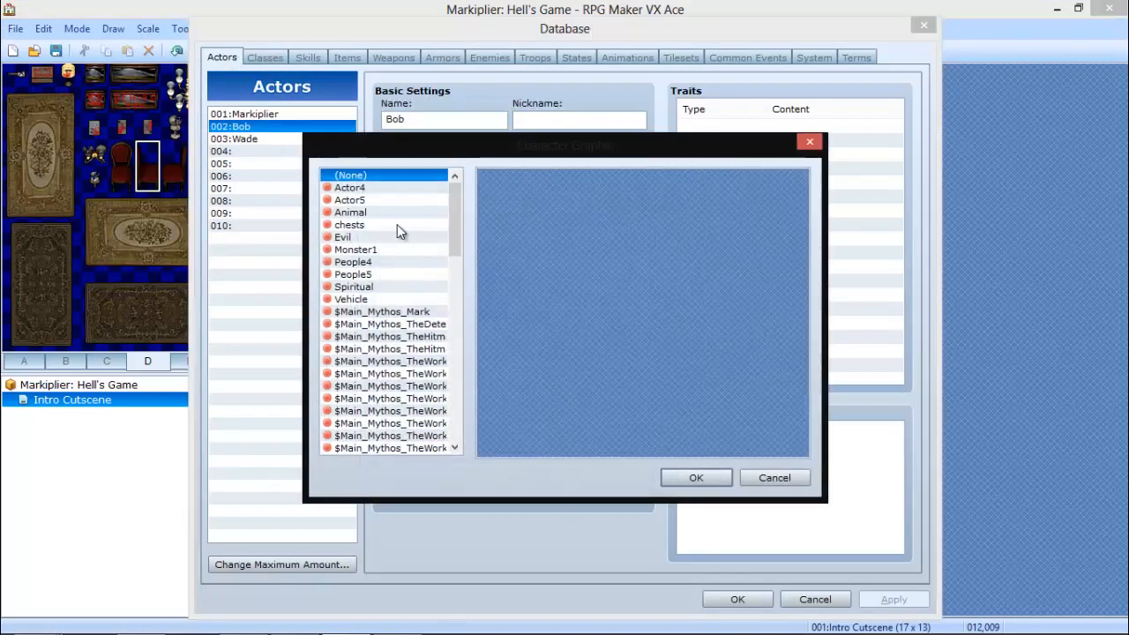
left_click_drag(456, 265, 456, 277)
left_click(433, 275)
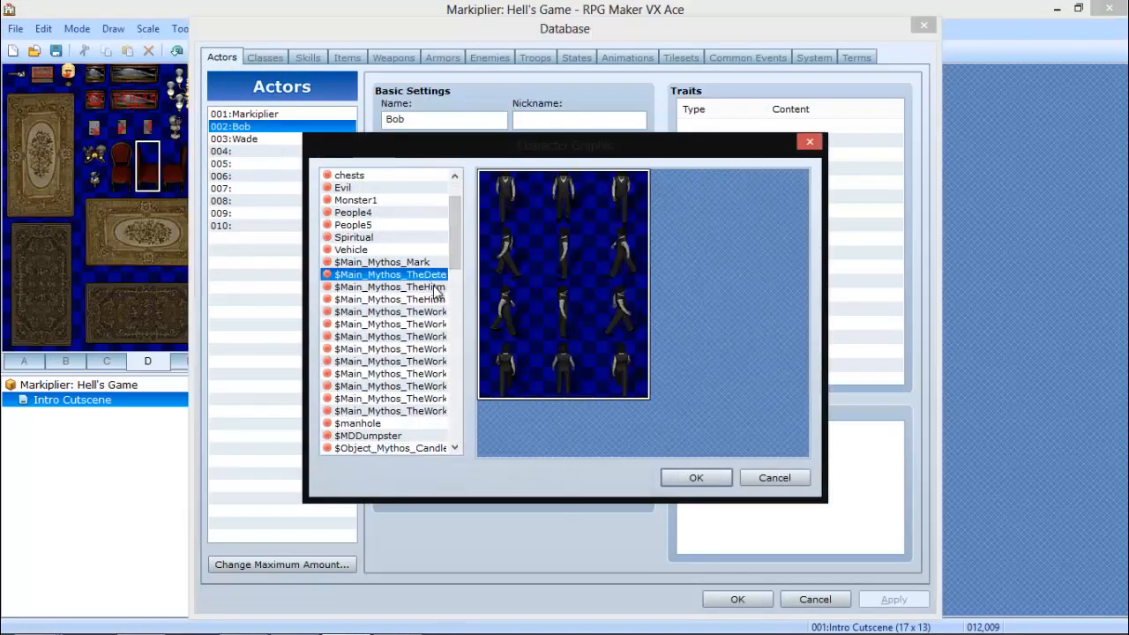
left_click(434, 287)
left_click(412, 300)
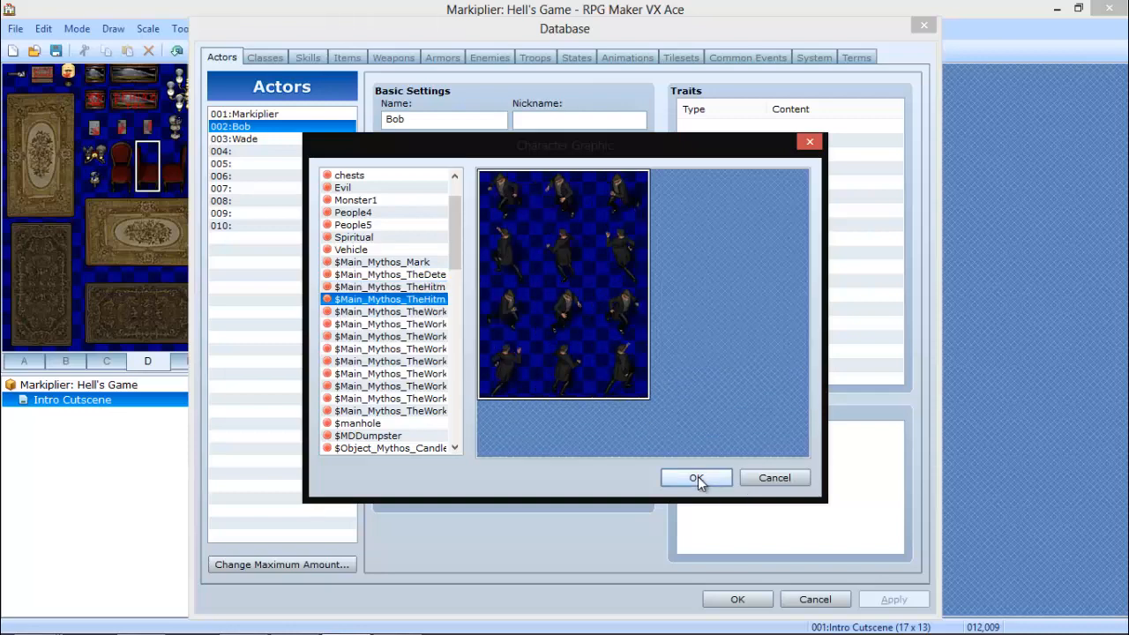
left_click(392, 313)
left_click(401, 348)
left_click(401, 361)
left_click(398, 287)
left_click(401, 313)
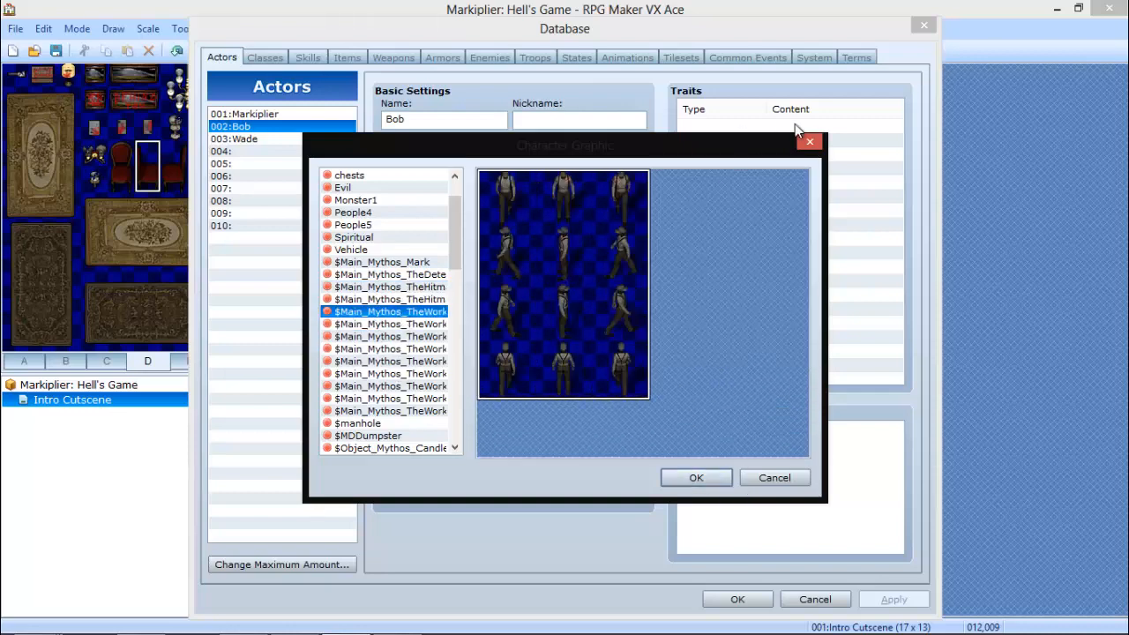
left_click_drag(455, 227, 455, 212)
left_click(381, 175)
left_click(705, 477)
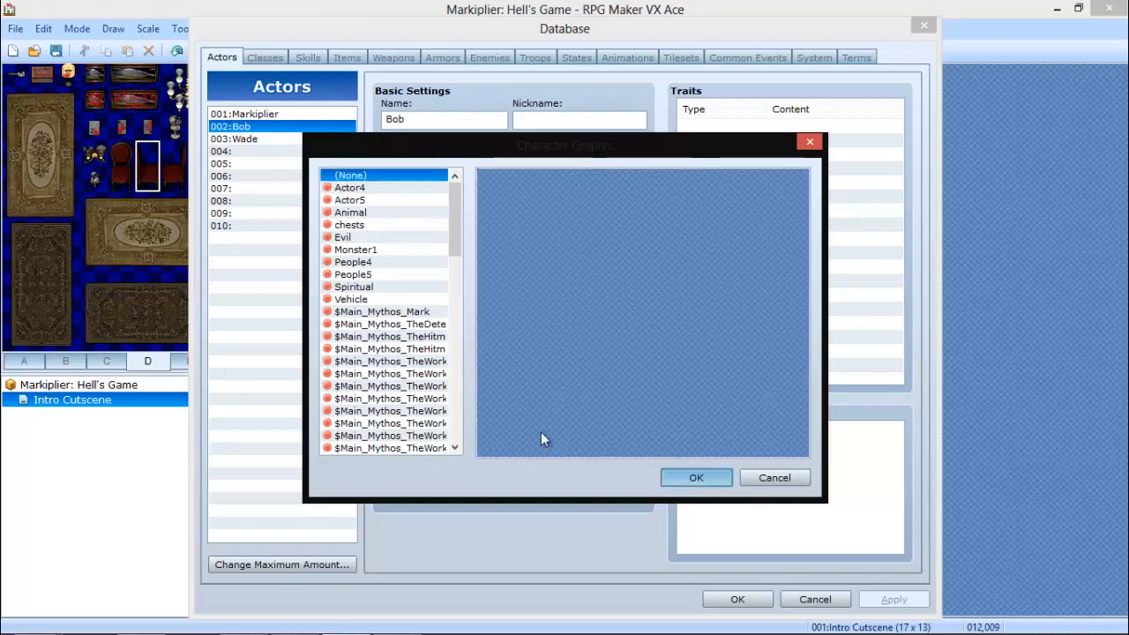
Assign the $Main_Mythos_TheDetective sprite sheet as the actor Wade's character graphic and save the database changes.
left_click(256, 139)
double_click(410, 273)
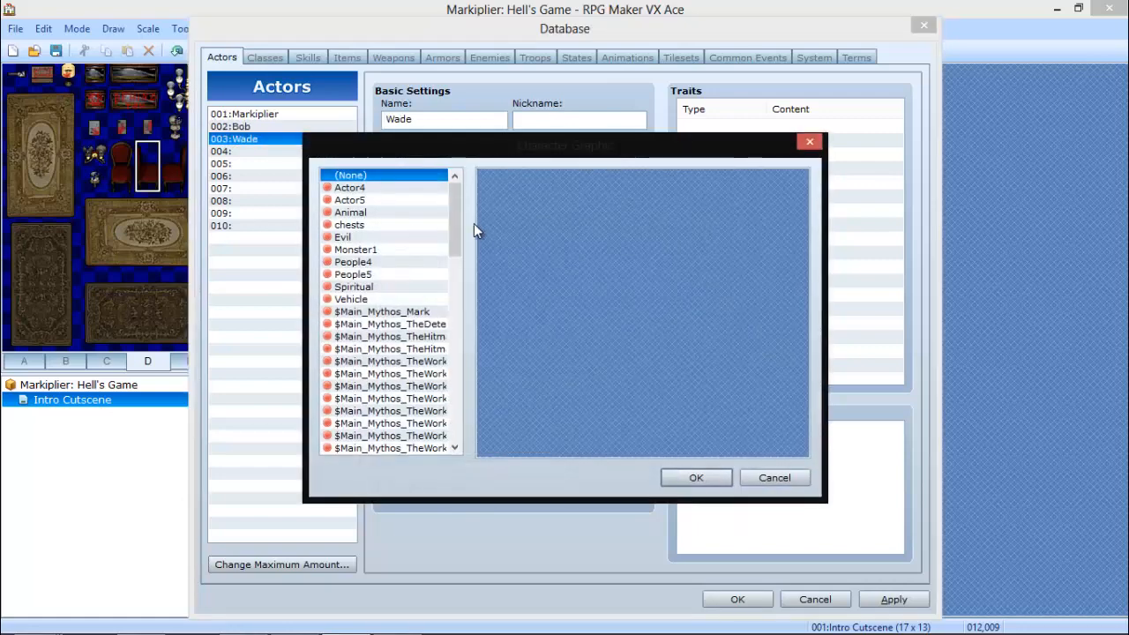
scroll(454, 236, "down", 1)
left_click(410, 336)
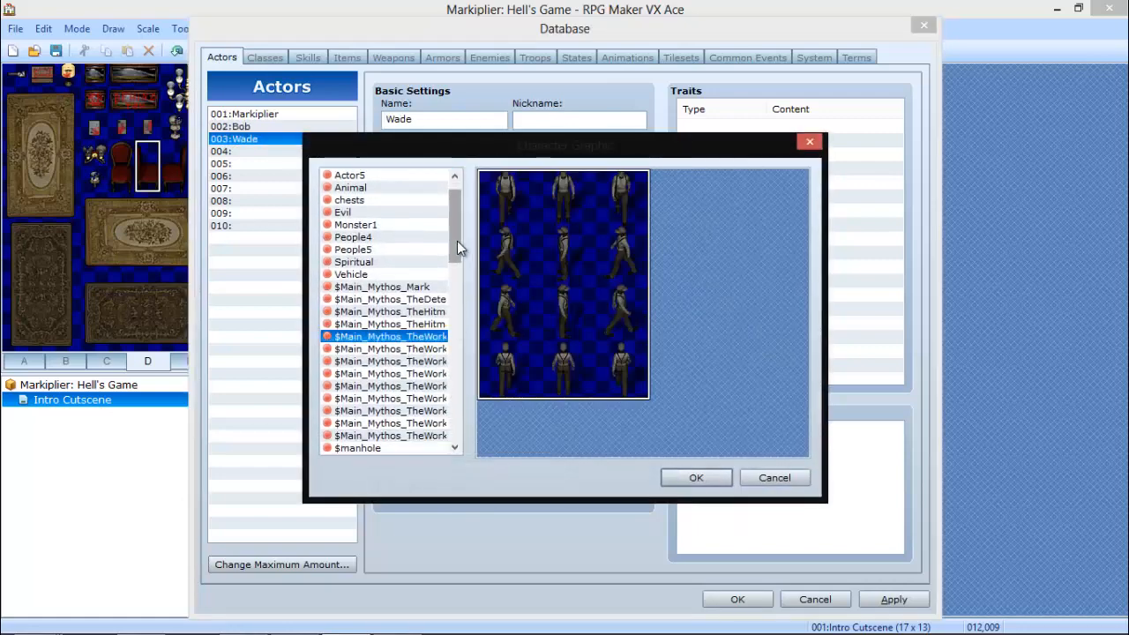
mouse_move(457, 242)
left_mouse_down()
mouse_move(457, 264)
mouse_move(459, 254)
left_mouse_up()
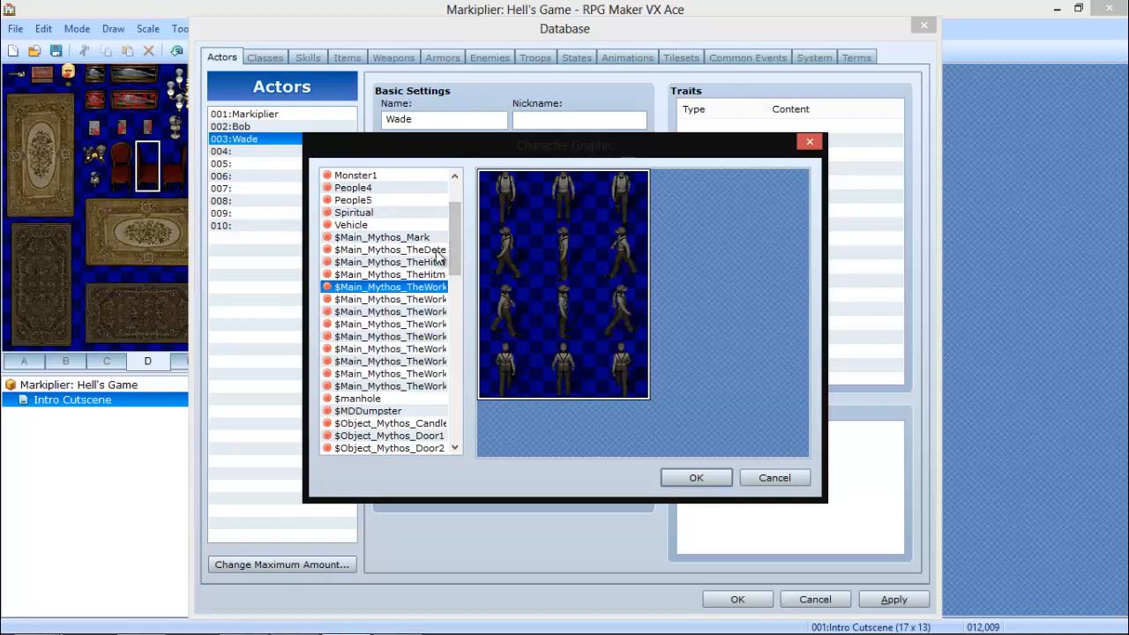
left_click(439, 251)
left_click(696, 478)
left_click(889, 600)
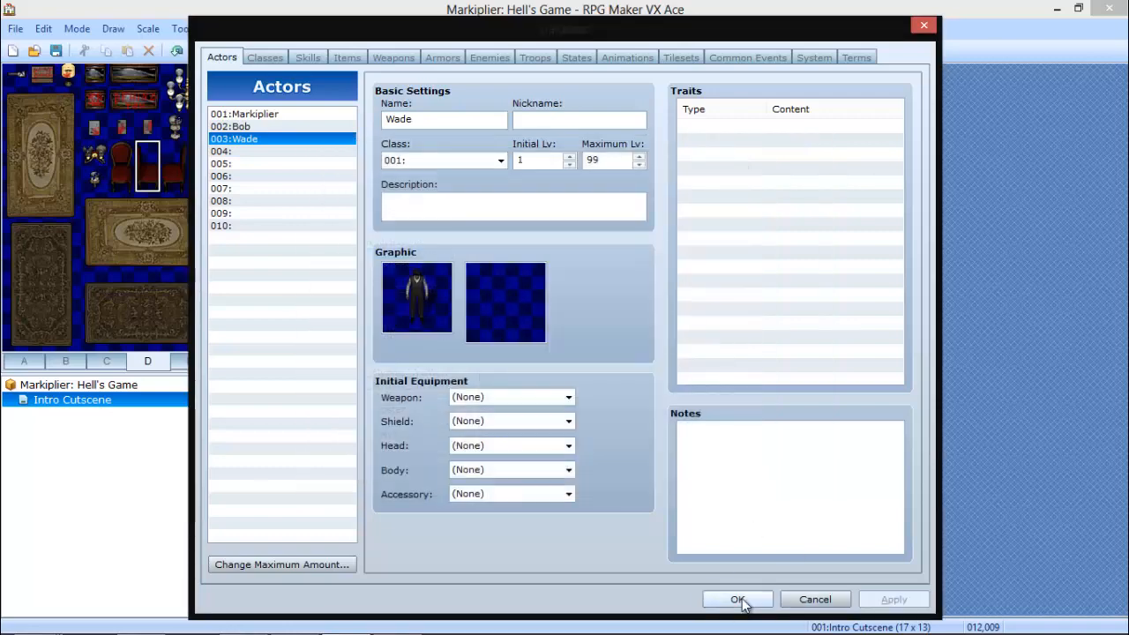
left_click(737, 600)
Try to import $Main_Mythos_TheDetective.png from the Spritesheets folder into Graphics/Characters.
left_click(504, 51)
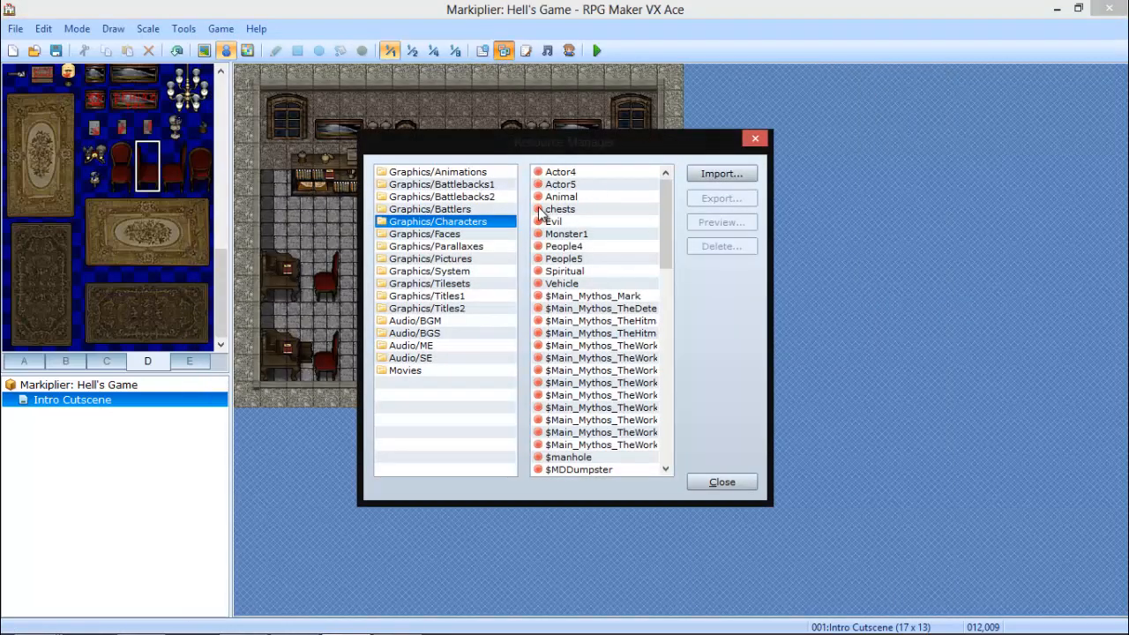
left_click(706, 176)
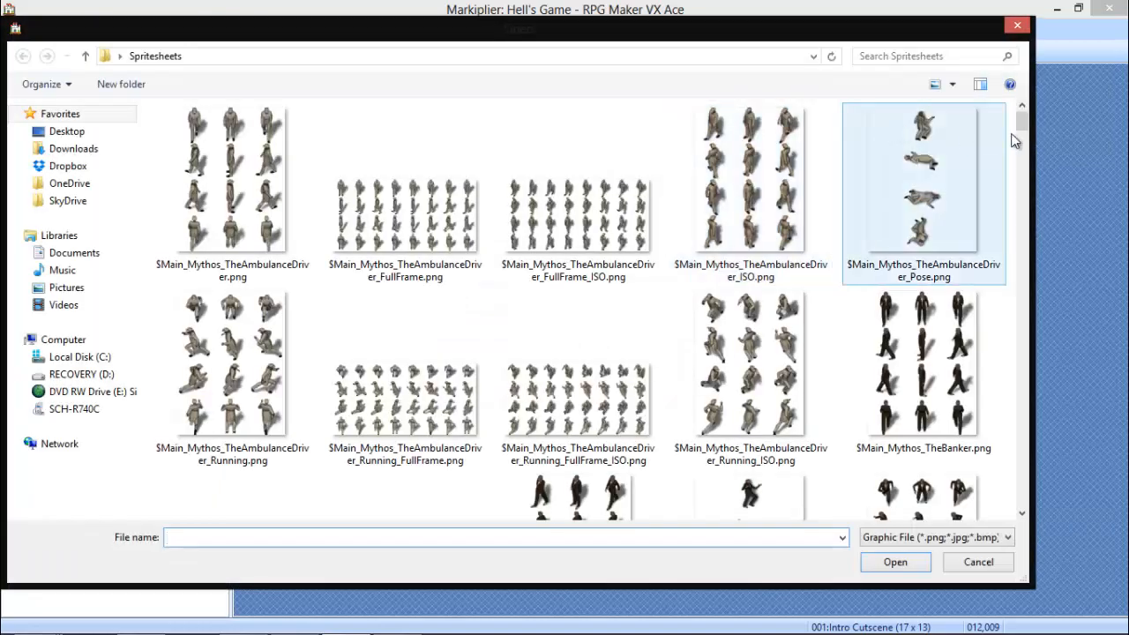
left_click_drag(1027, 119, 1032, 189)
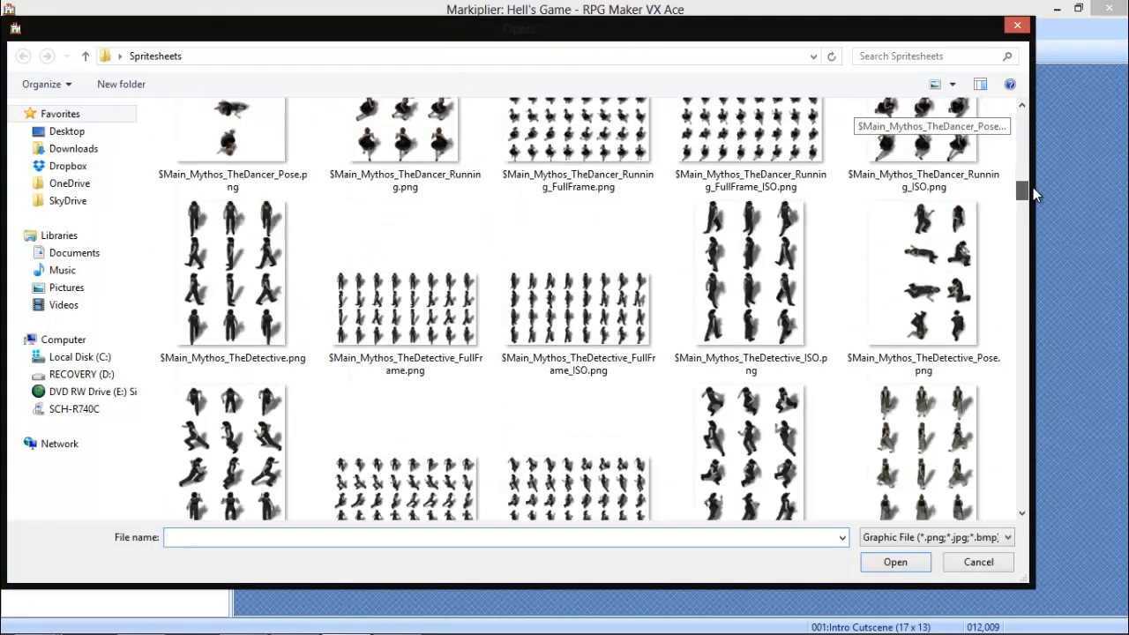
left_click(223, 268)
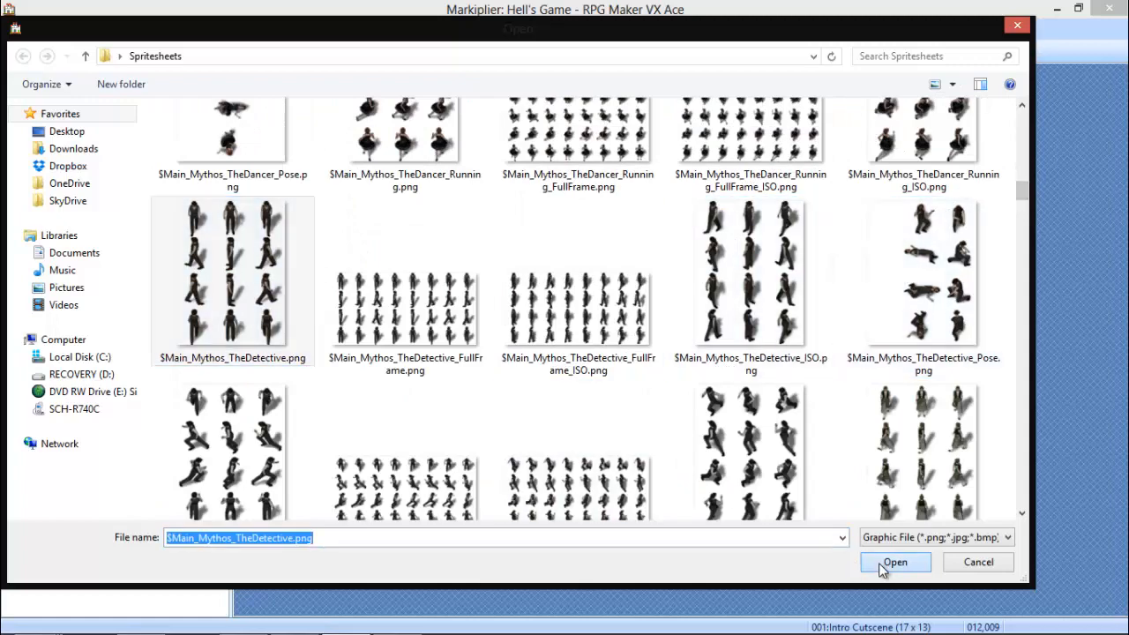
left_click(894, 562)
key("Escape")
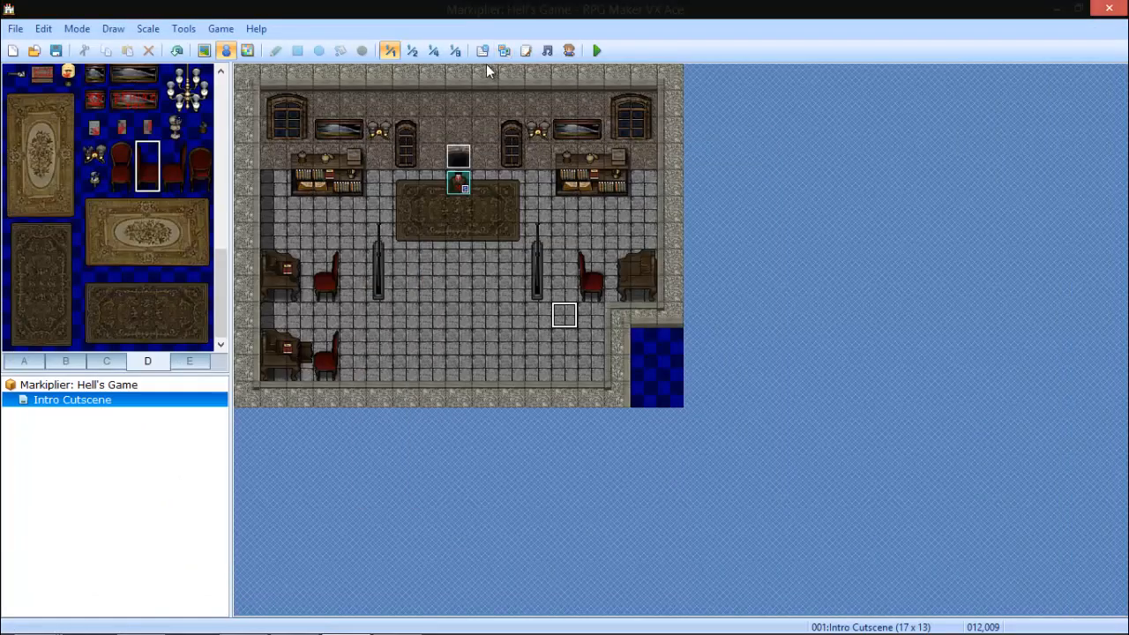
Compare the detective, hitman and worker sprite sheets for the actor Bob again, closing the database without changes.
left_click(483, 51)
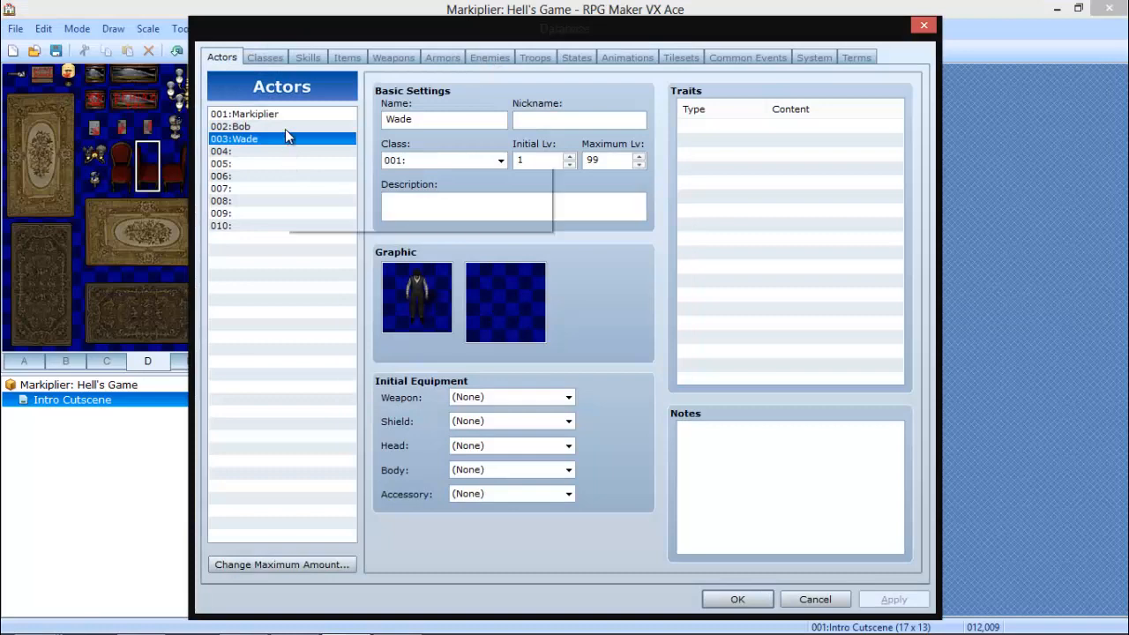
left_click(285, 127)
double_click(401, 286)
left_click(402, 324)
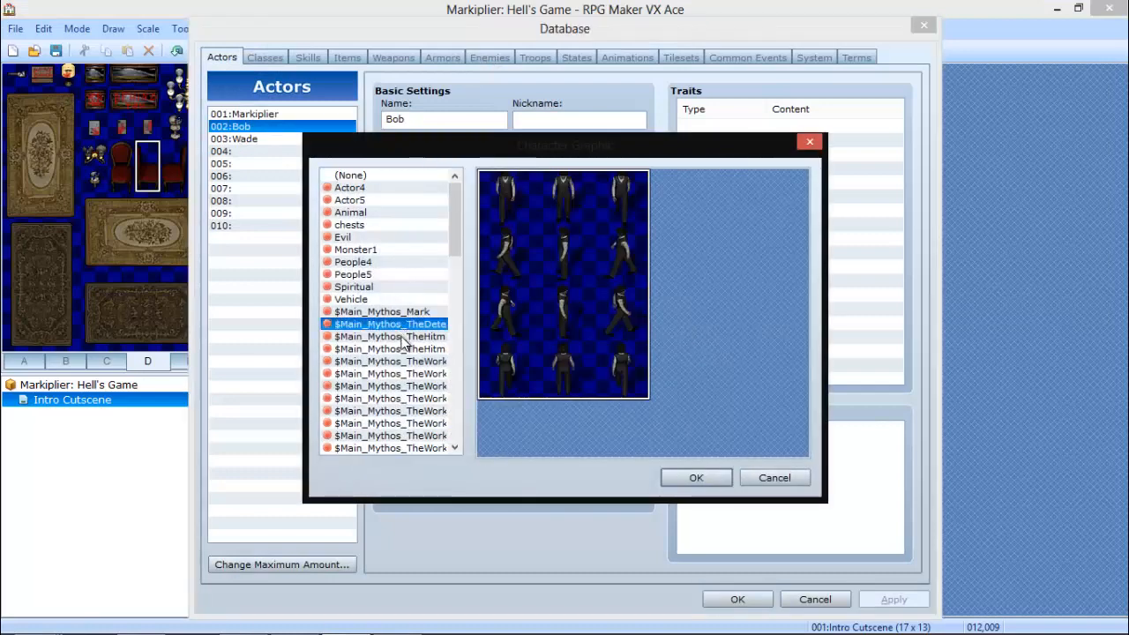
left_click(404, 336)
left_click(413, 361)
left_click(427, 350)
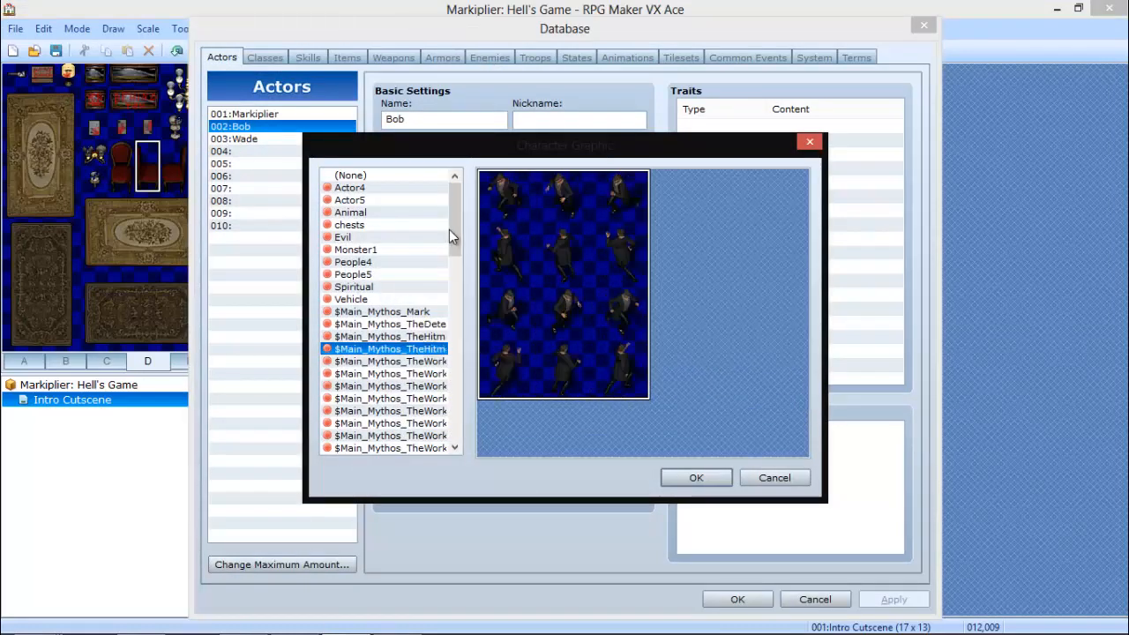
mouse_move(449, 229)
left_mouse_down()
mouse_move(451, 417)
mouse_move(453, 238)
left_mouse_up()
left_click(398, 265)
left_click(398, 275)
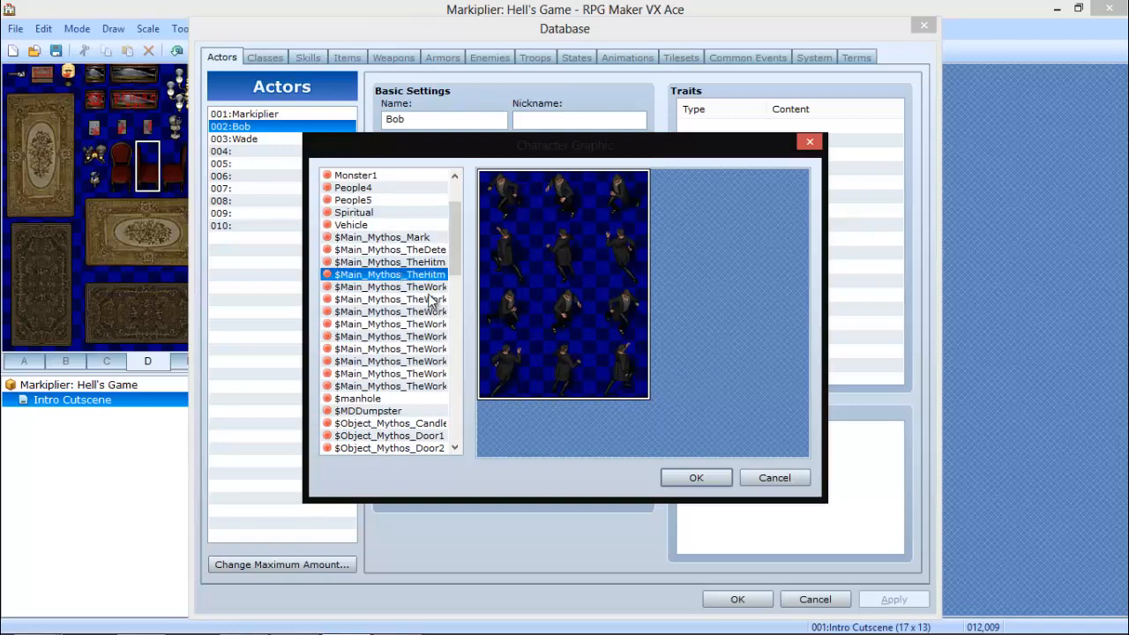
left_click_drag(434, 287, 421, 376)
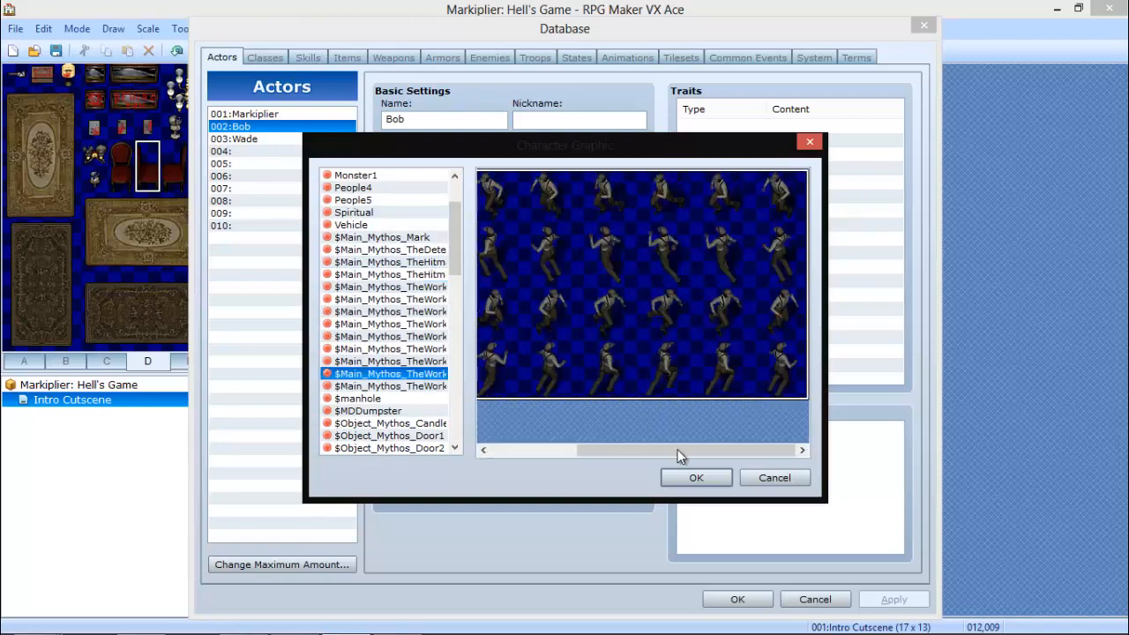
left_click(776, 478)
left_click(794, 600)
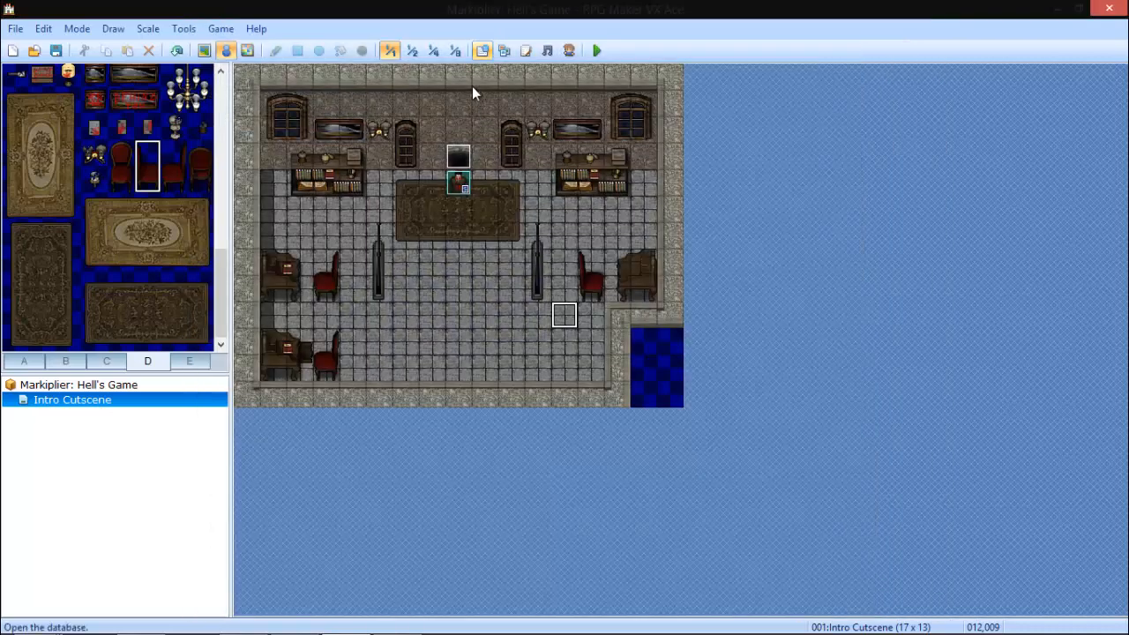
left_click(505, 51)
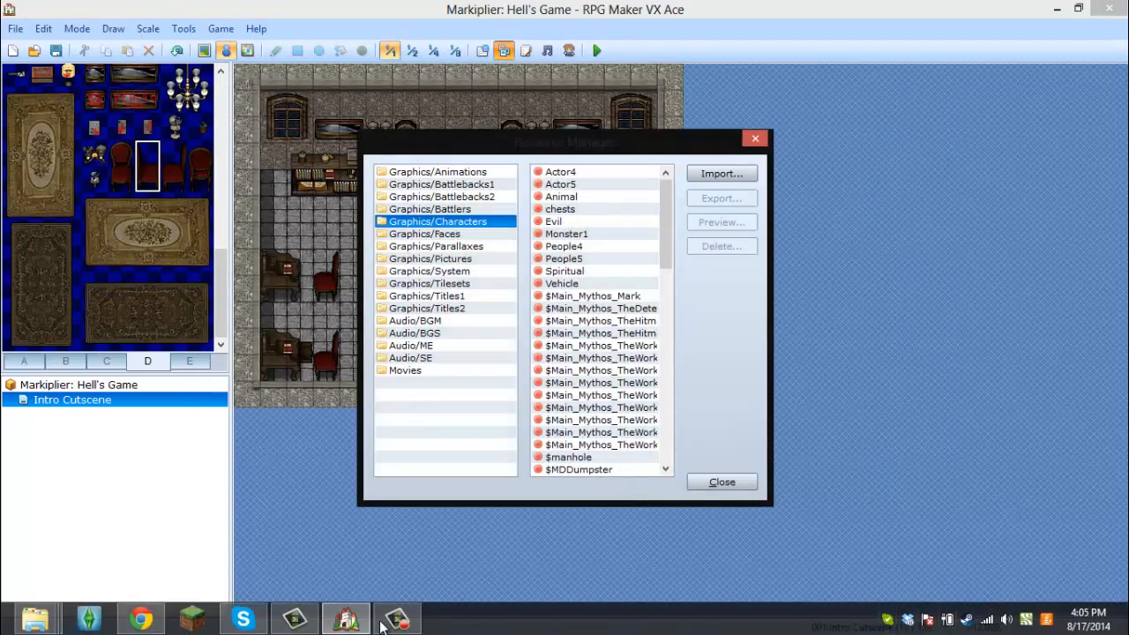
left_click(397, 620)
left_click(1045, 573)
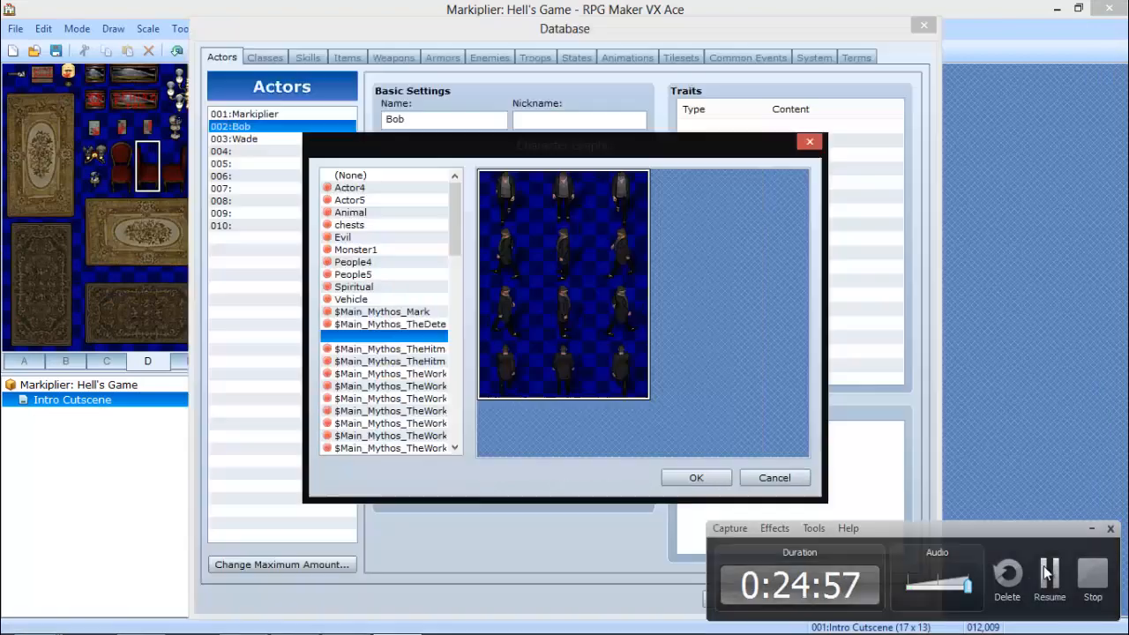
left_click(1046, 573)
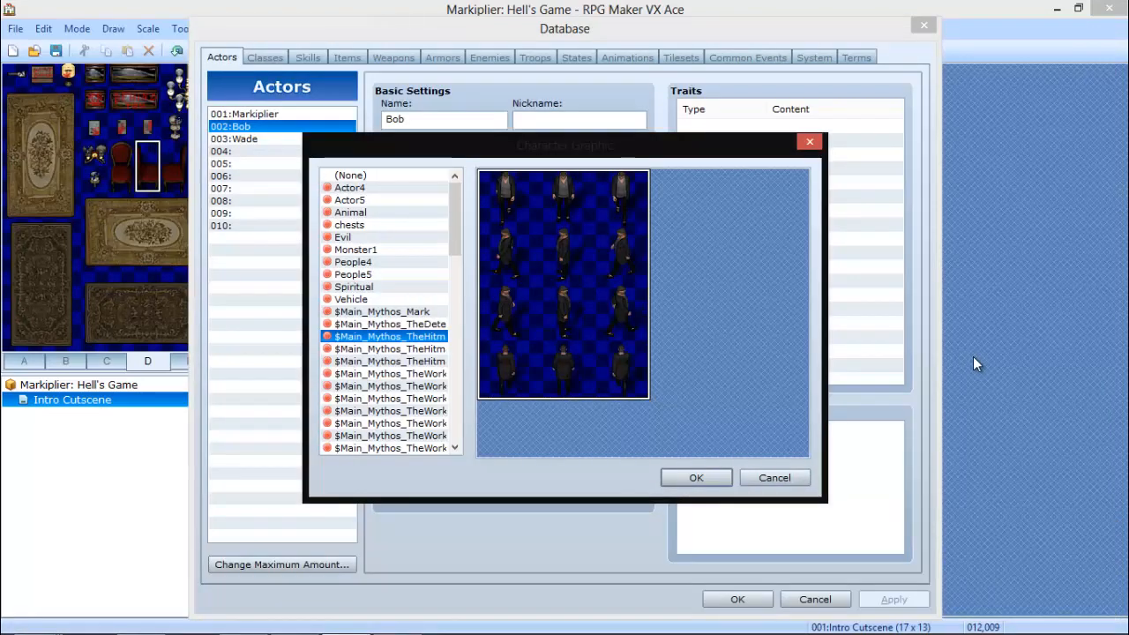
Assign the first of the $Main_Mythos_TheHitm… walking sprite sheets as the actor Bob's character graphic.
left_click(686, 483)
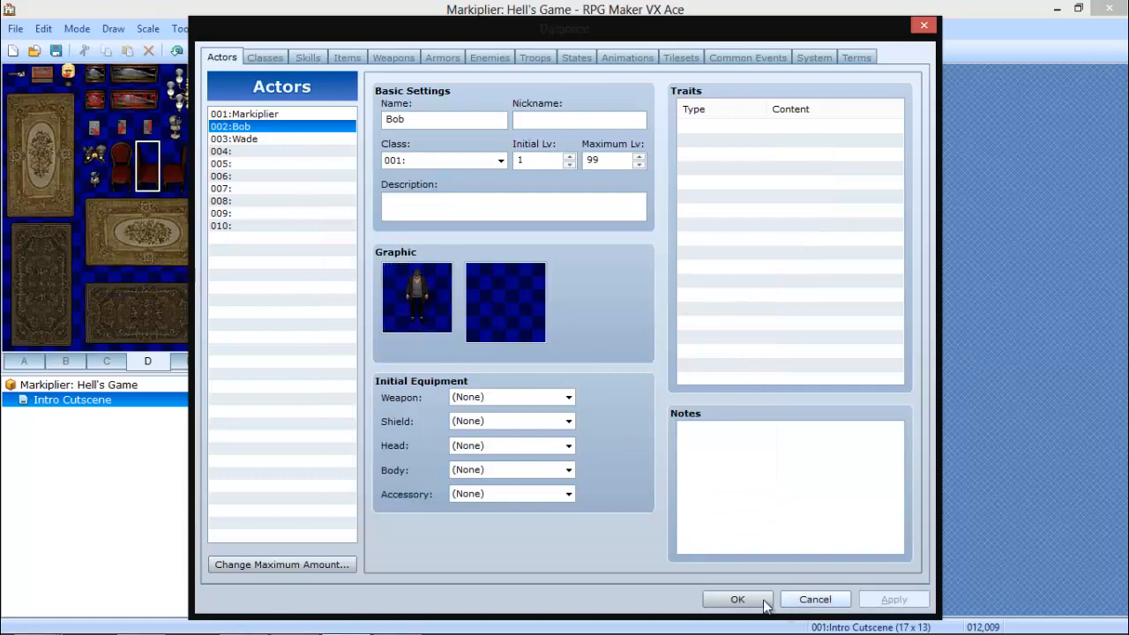
Confirm the database changes and create an event named Wade on the open floor at map tile 012,009.
left_click(757, 599)
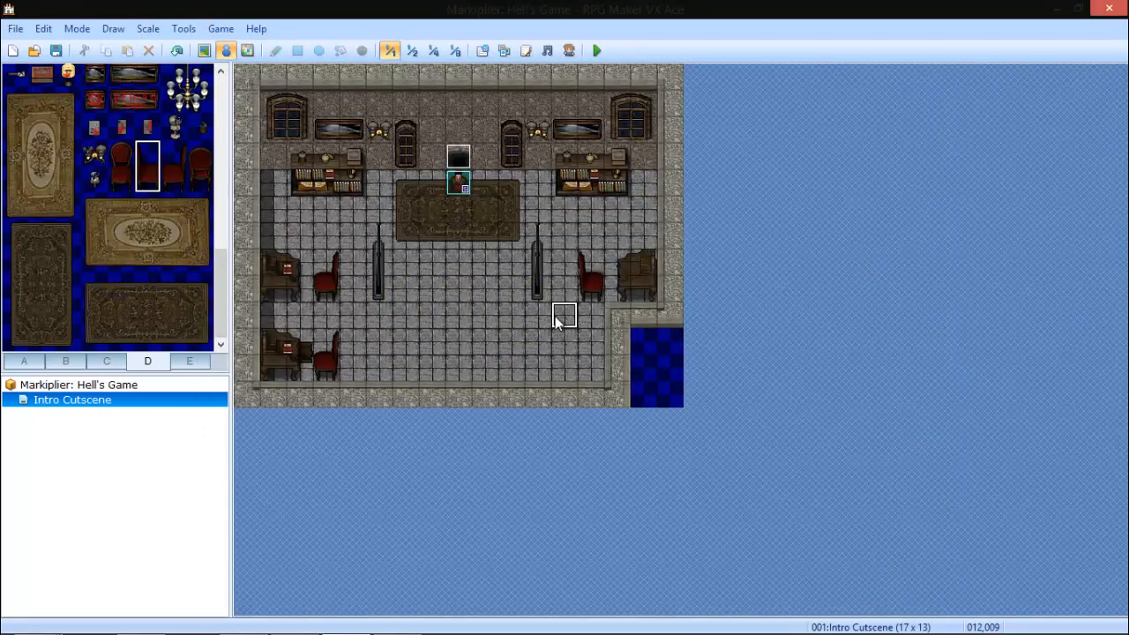
double_click(554, 316)
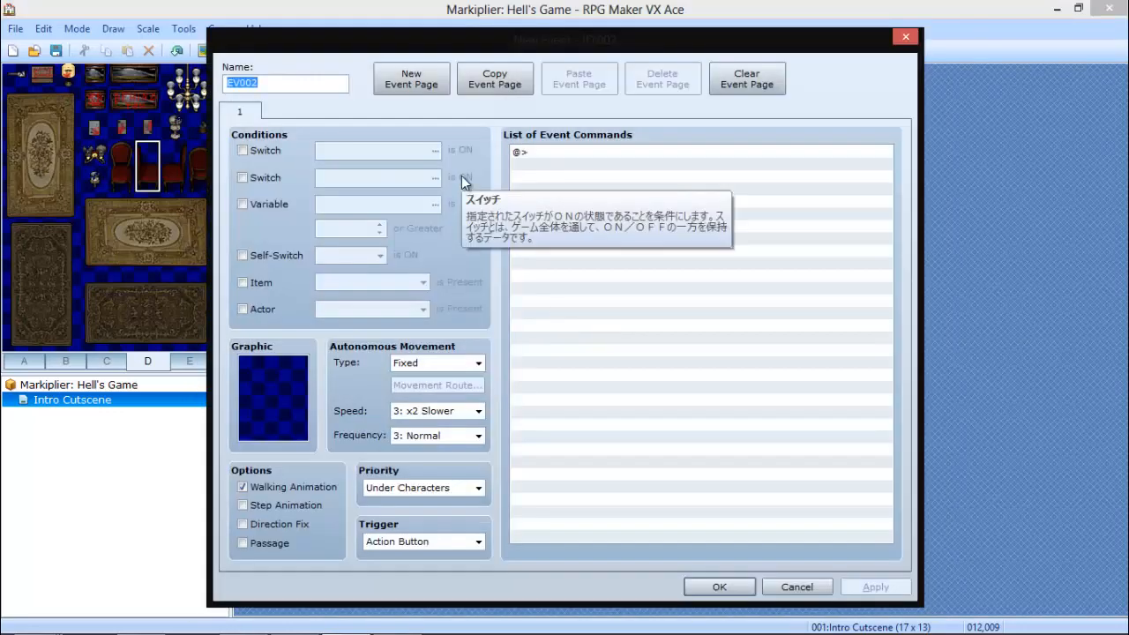
left_click(542, 153)
double_click(343, 88)
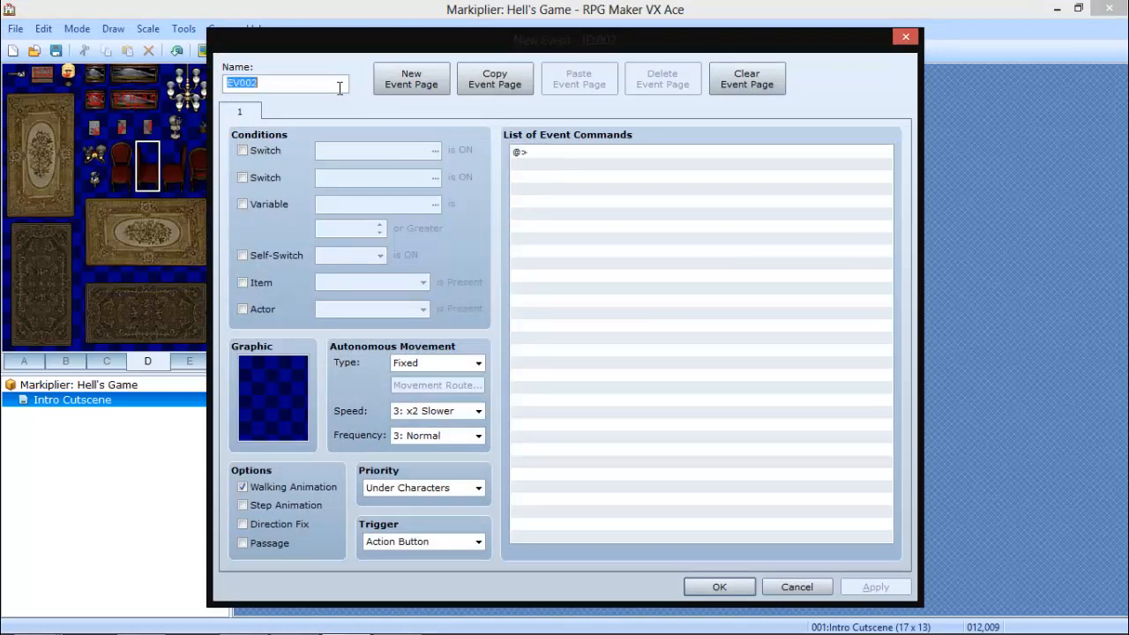
key("BackSpace")
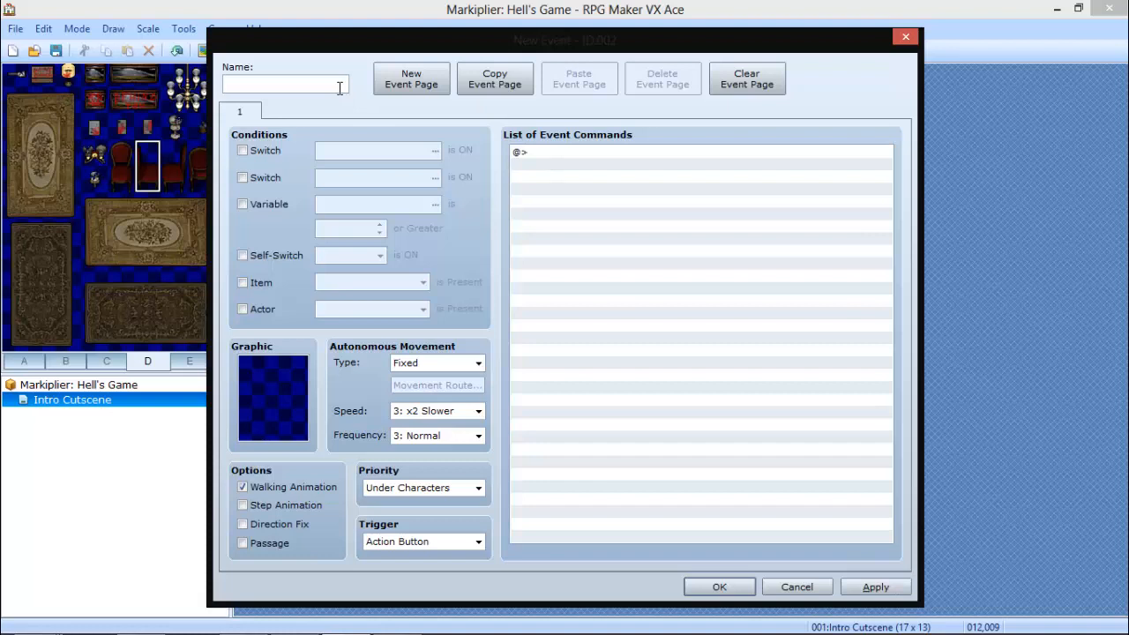
type("Reid")
key("BackSpace")
key("BackSpace")
key("BackSpace")
key("BackSpace")
type("Wade")
double_click(564, 153)
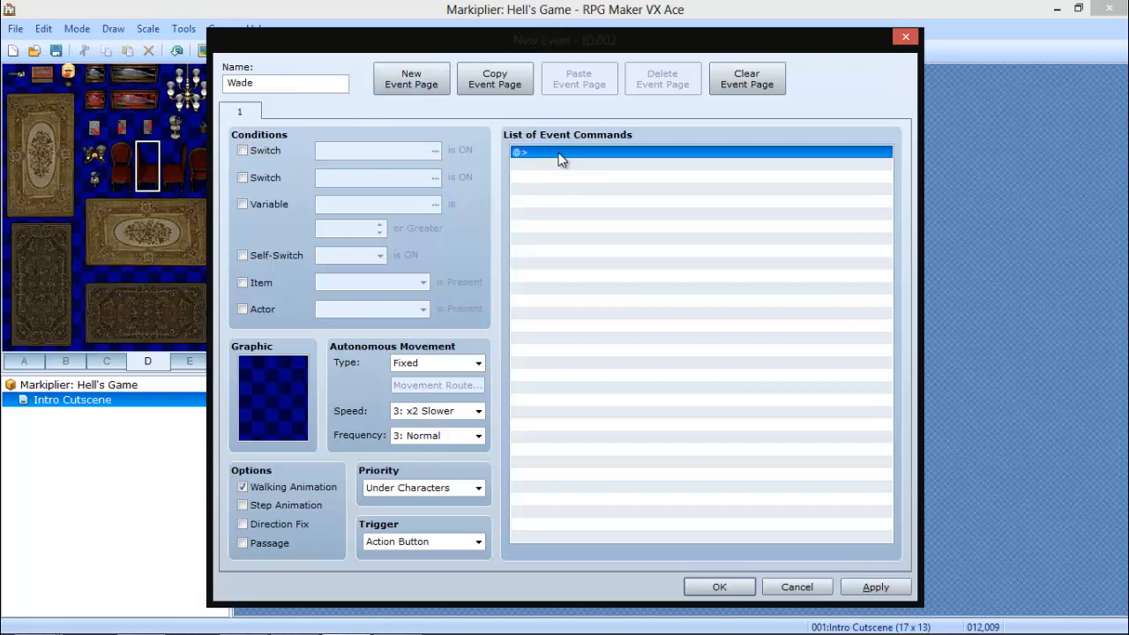
left_click(595, 166)
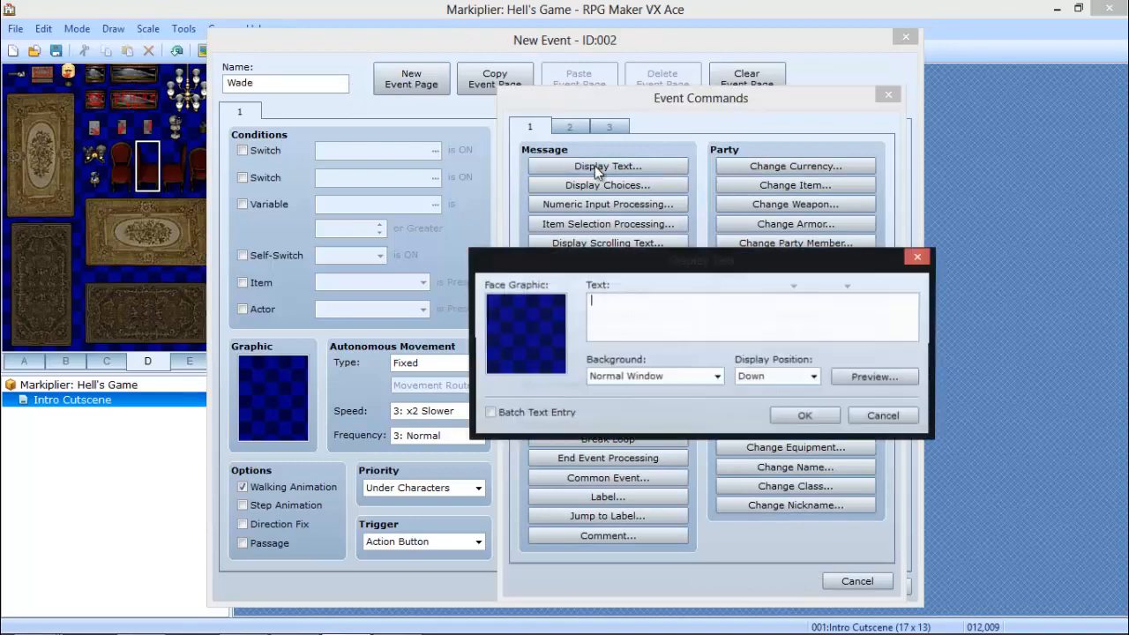
left_click(918, 256)
left_click(895, 94)
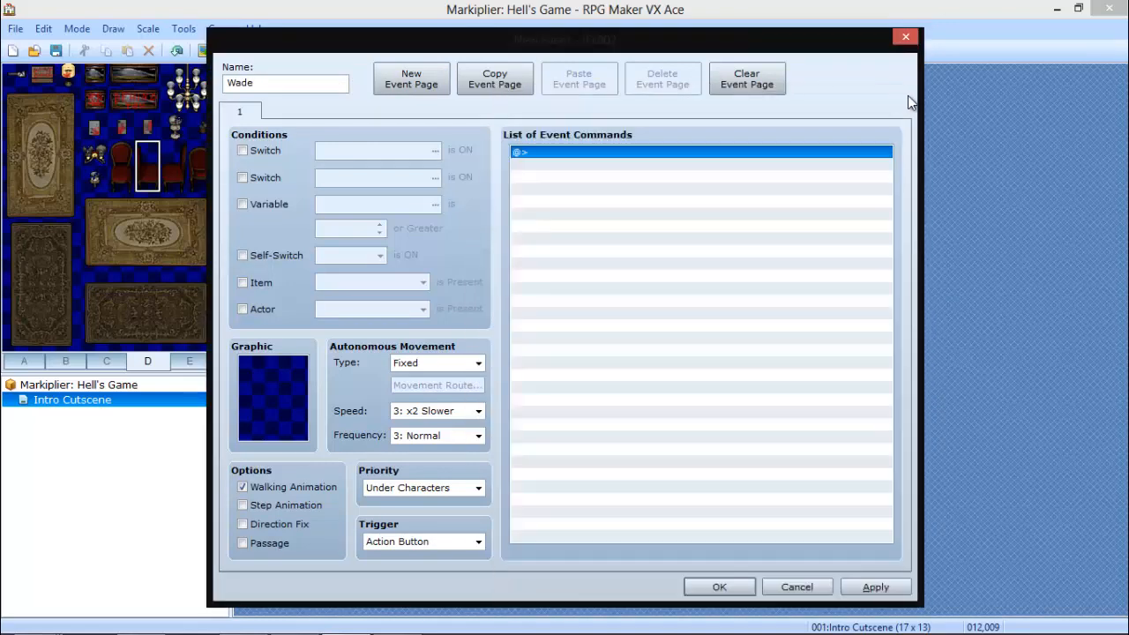
Give the Wade event the right-facing standing pose from the $Main_Mythos_TheDete… sprite sheet and save the event.
double_click(276, 382)
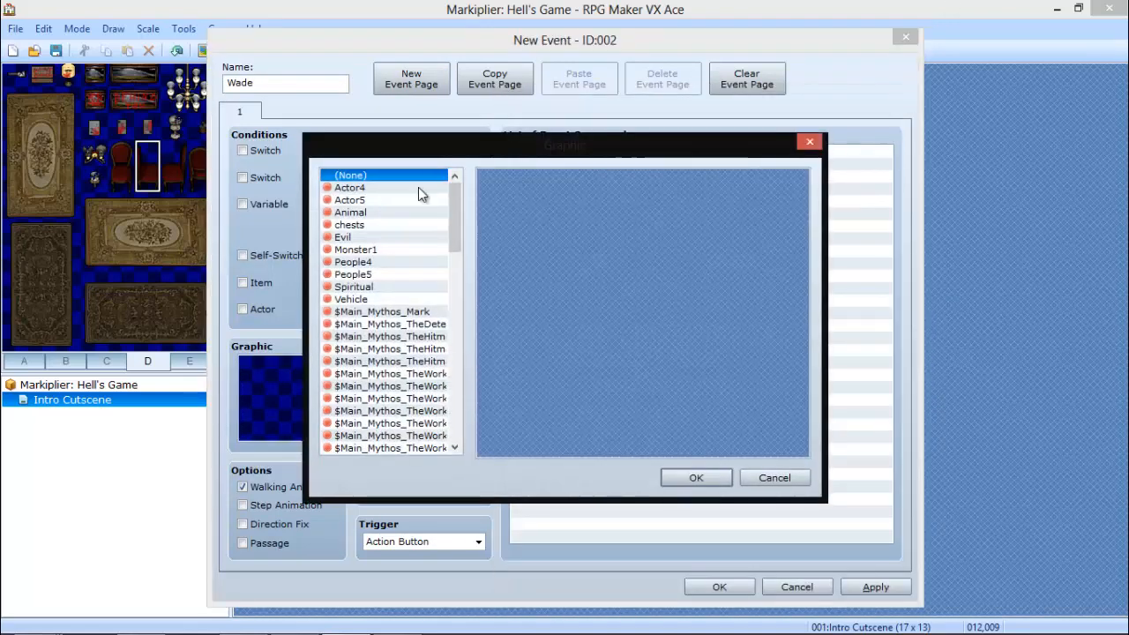
left_click(418, 187)
left_click(428, 324)
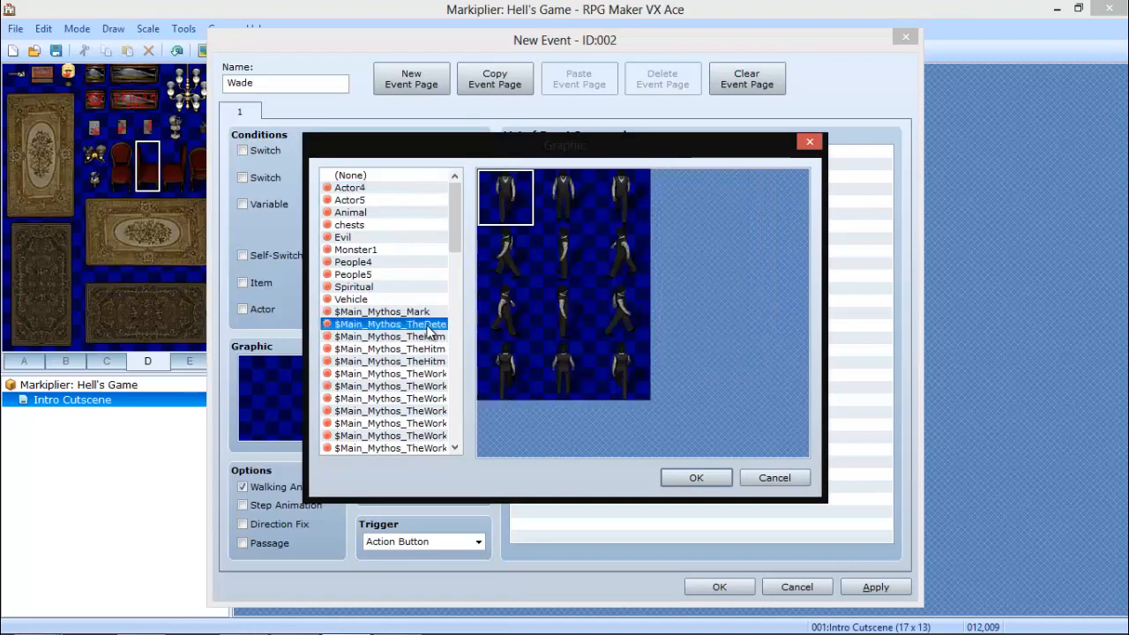
left_click_drag(454, 222, 454, 246)
left_click(419, 238)
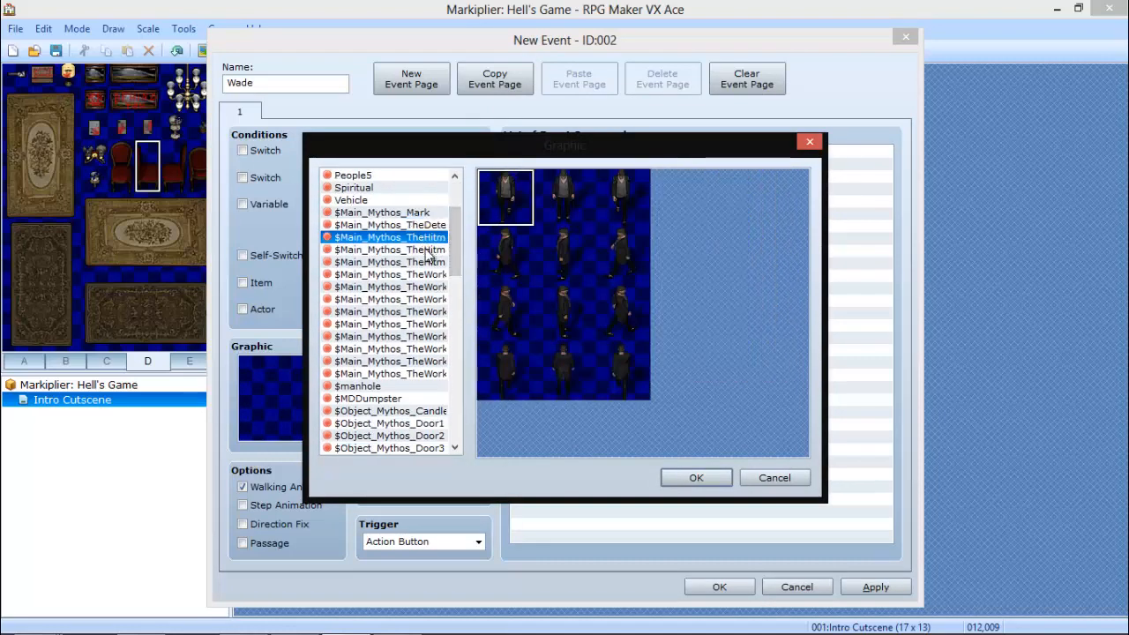
left_click(426, 250)
left_click(427, 288)
left_click(428, 225)
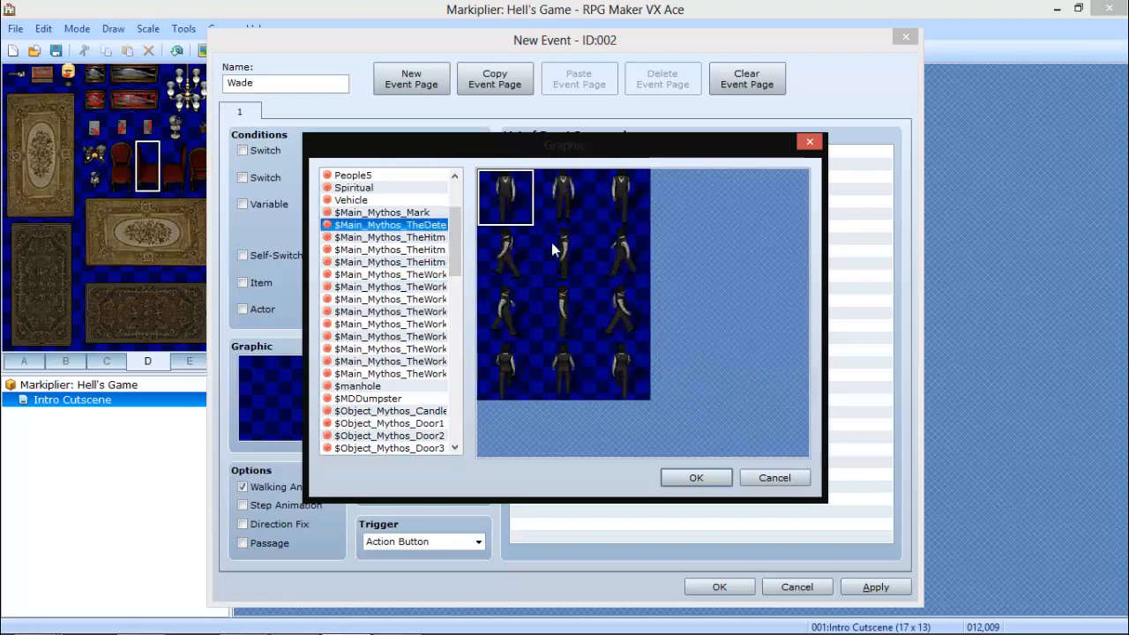
left_click(565, 311)
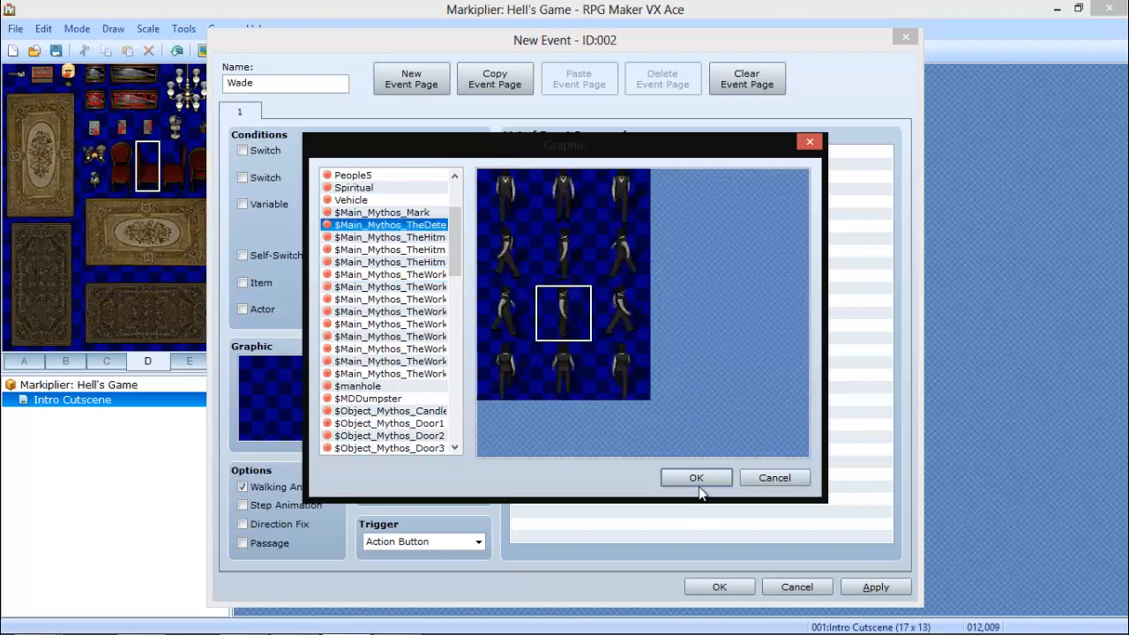
left_click(696, 478)
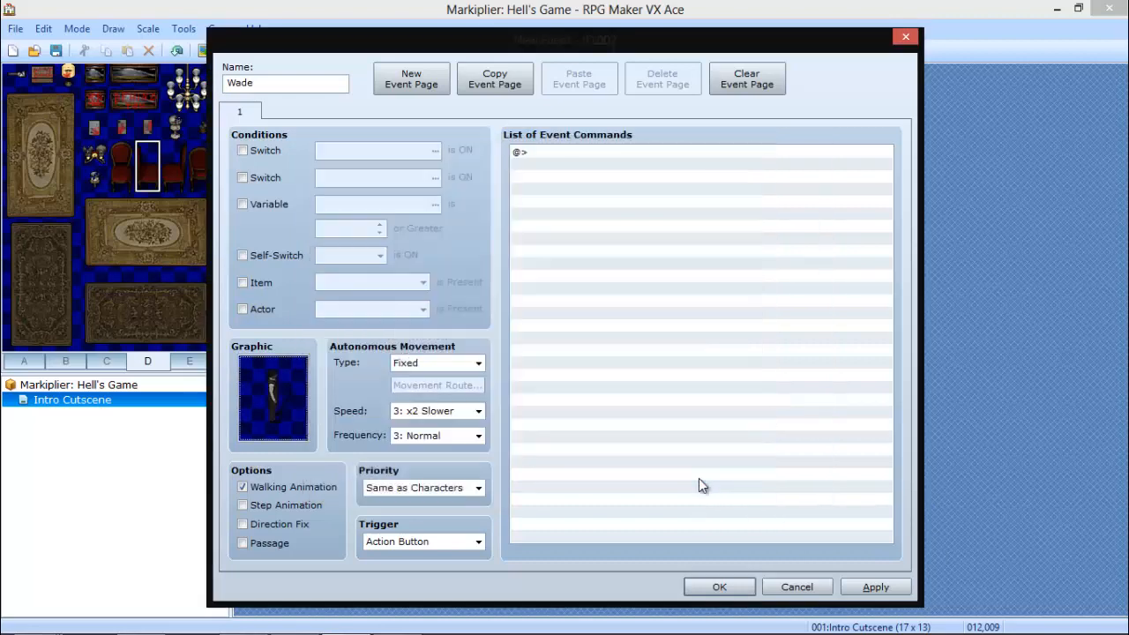
left_click(876, 587)
left_click(720, 587)
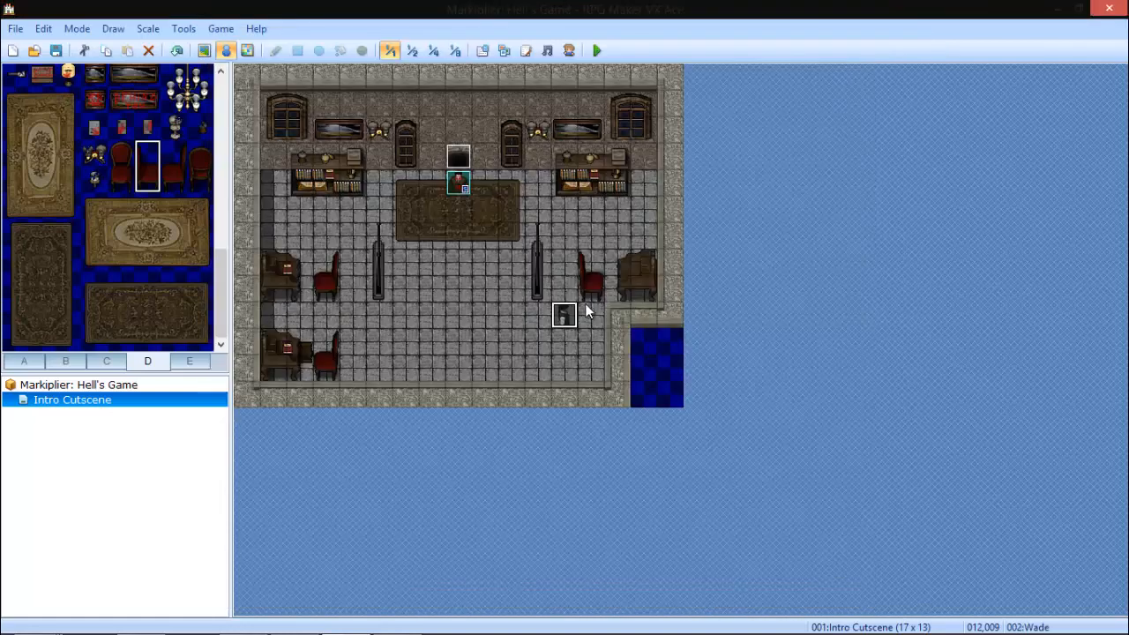
Move the Wade event to map tile 013,005, just below the bookshelf on the room's east side.
key("ctrl+x")
key("Up")
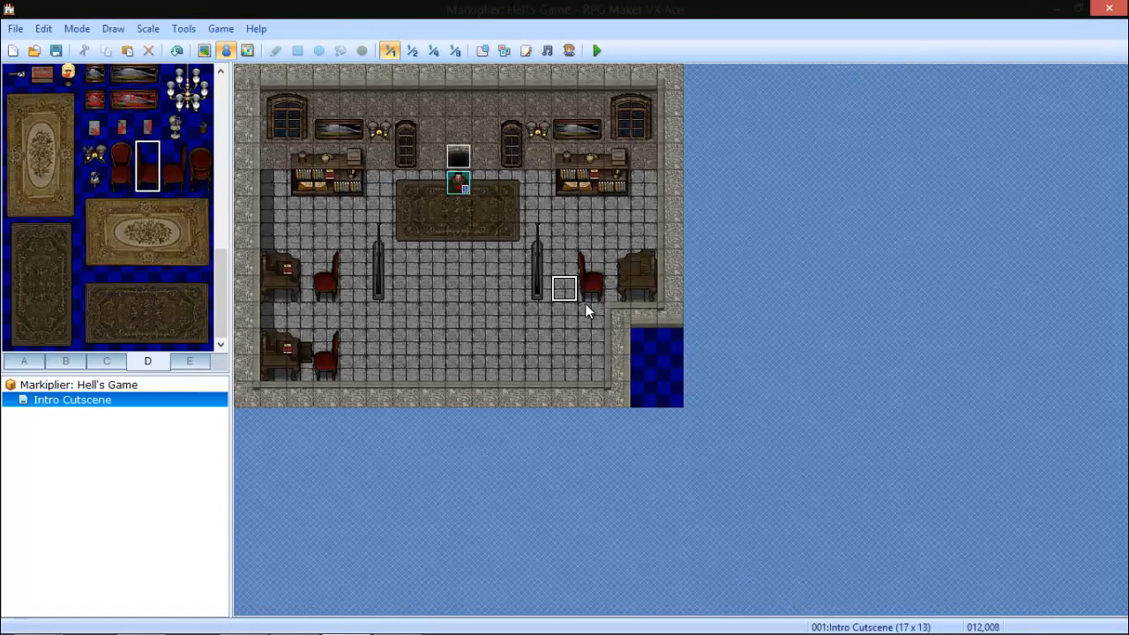
key("Up")
key("Down")
key("Up")
key("Up")
key("Right")
key("Right")
key("Left")
key("Up")
key("ctrl+v")
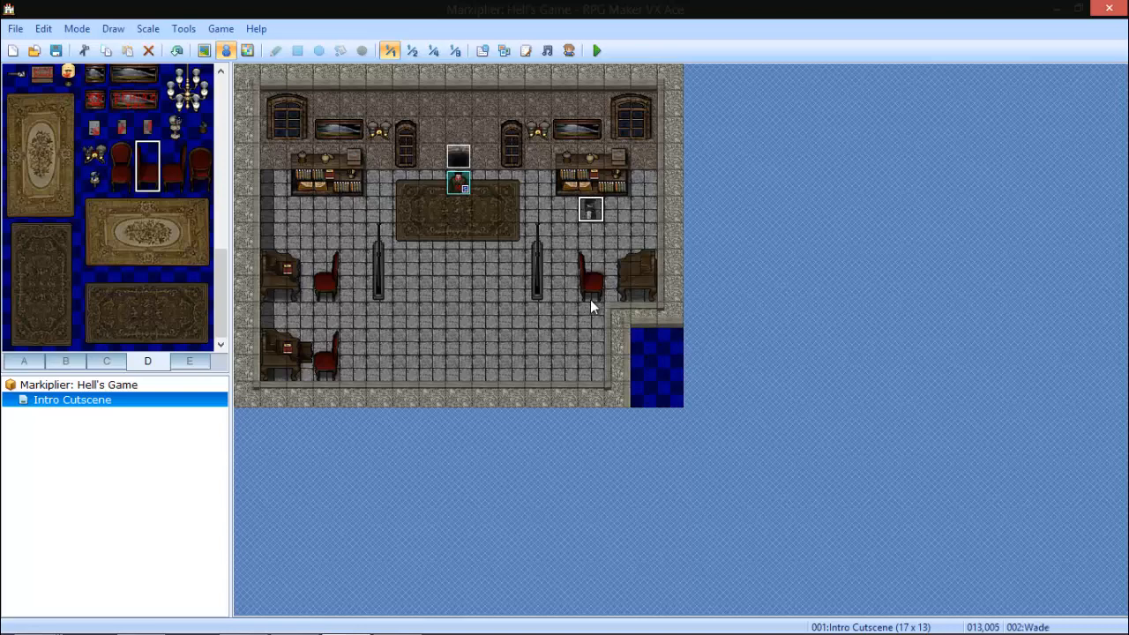
Change the Wade event's graphic to the detective's standing pose seen from behind, facing the bookshelf.
double_click(597, 210)
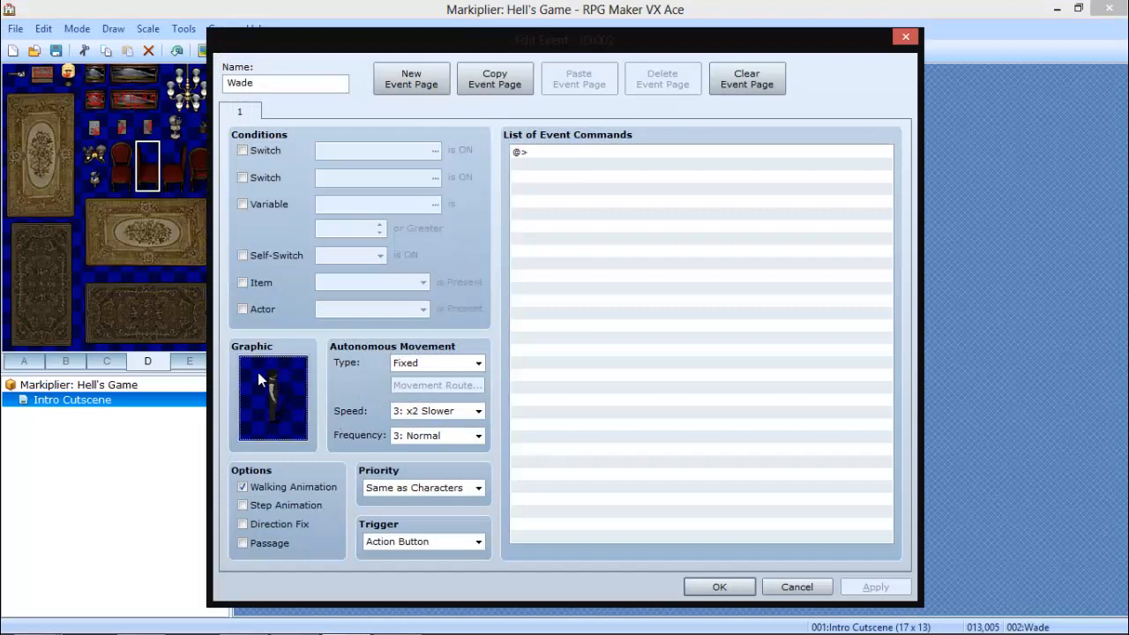
double_click(278, 386)
left_click(575, 375)
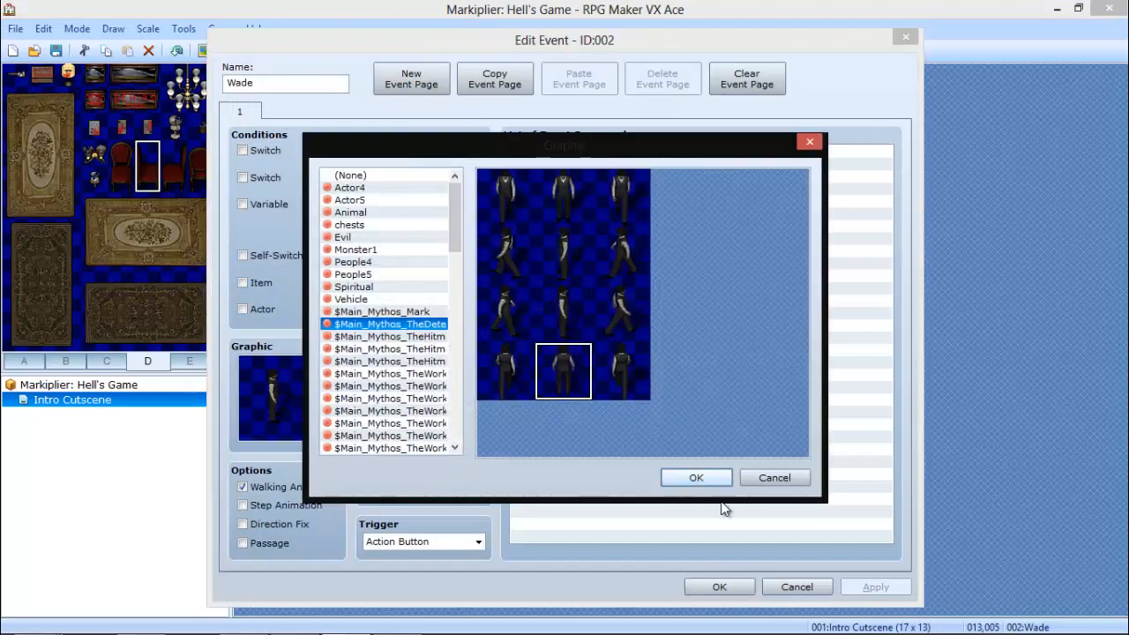
left_click(696, 477)
left_click(719, 586)
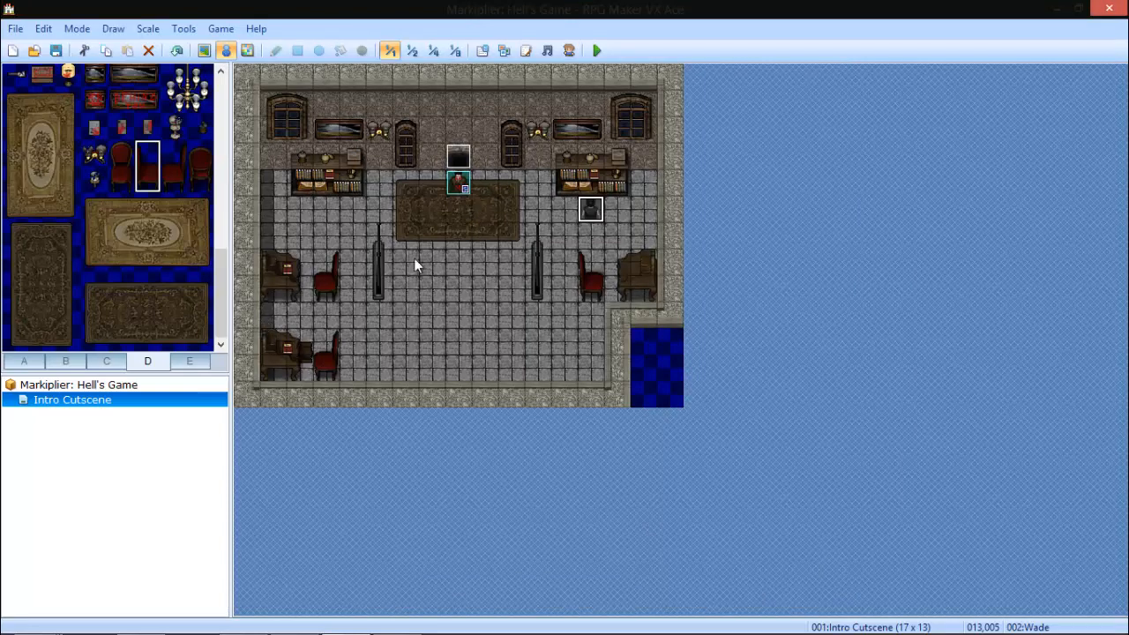
right_click(358, 285)
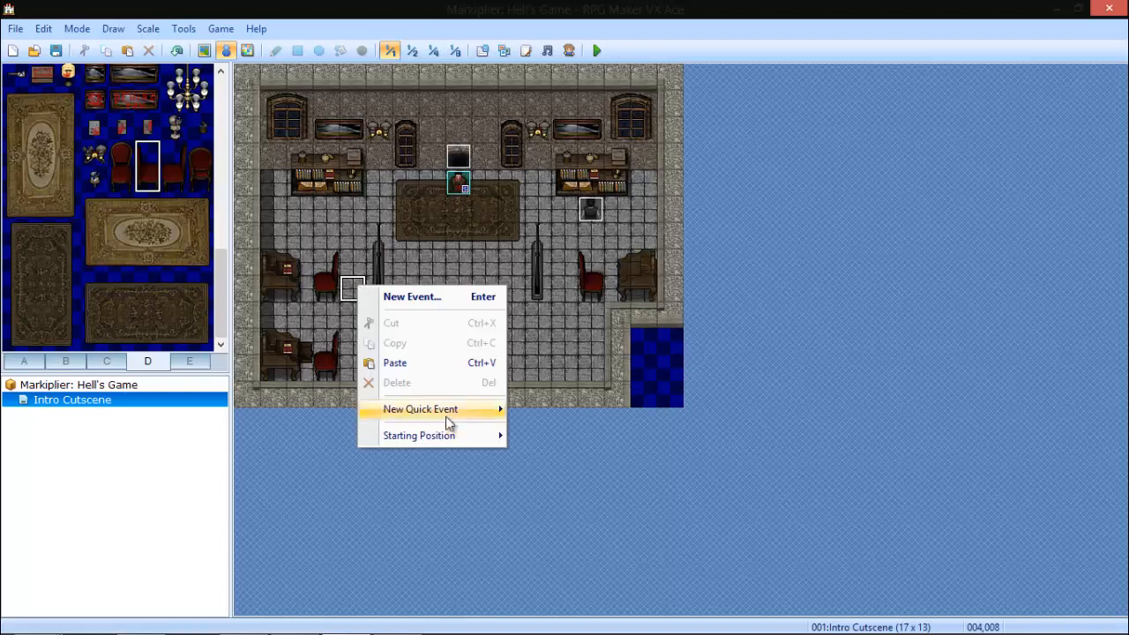
mouse_move(448, 413)
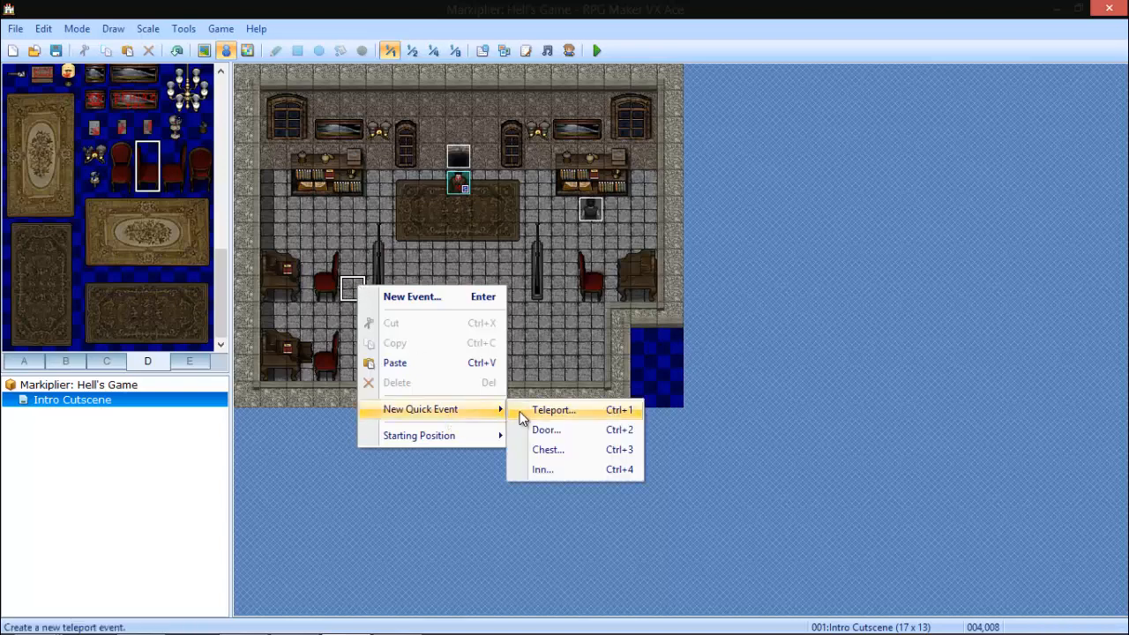
left_click(564, 341)
left_click(362, 294)
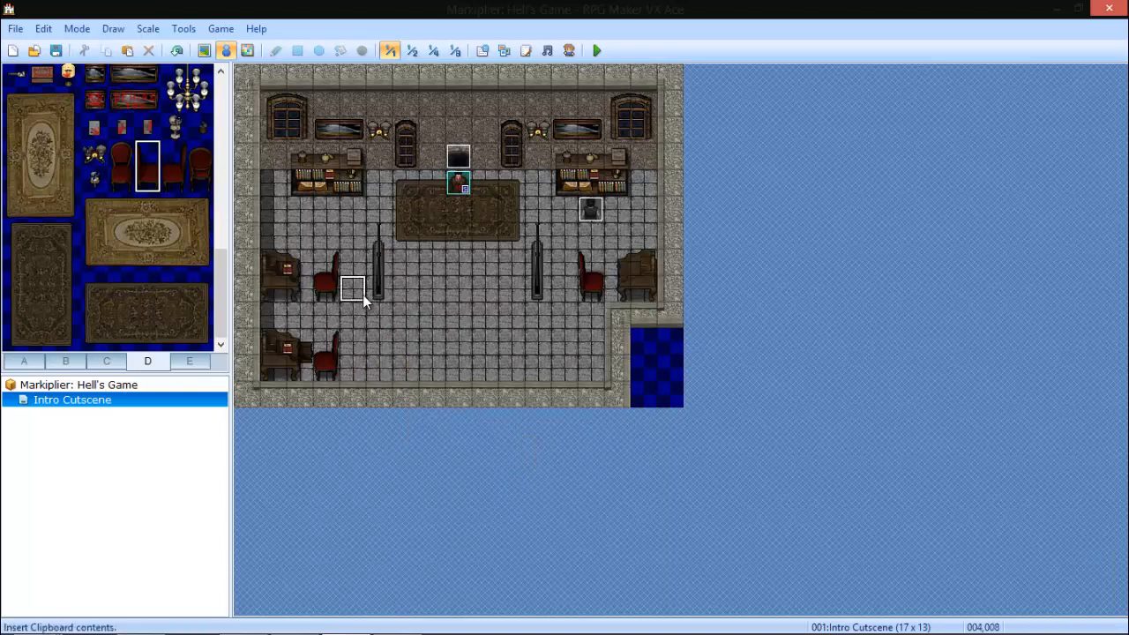
Create an event named Bob beside the upper west chair at map tile 004,008.
double_click(362, 295)
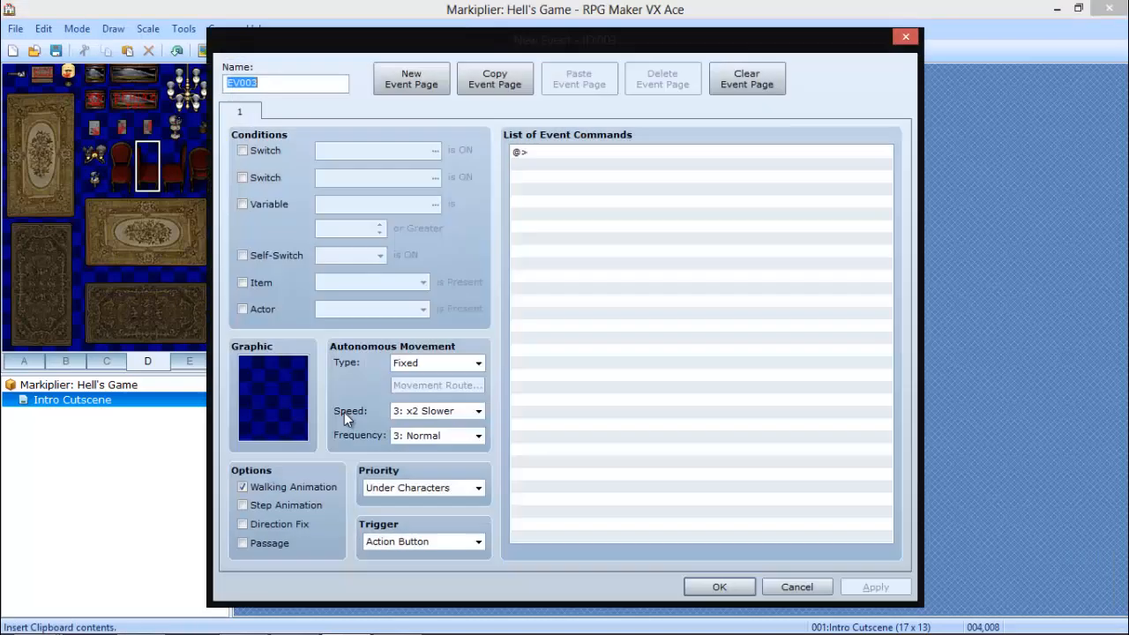
double_click(276, 84)
key("BackSpace")
type("Bob")
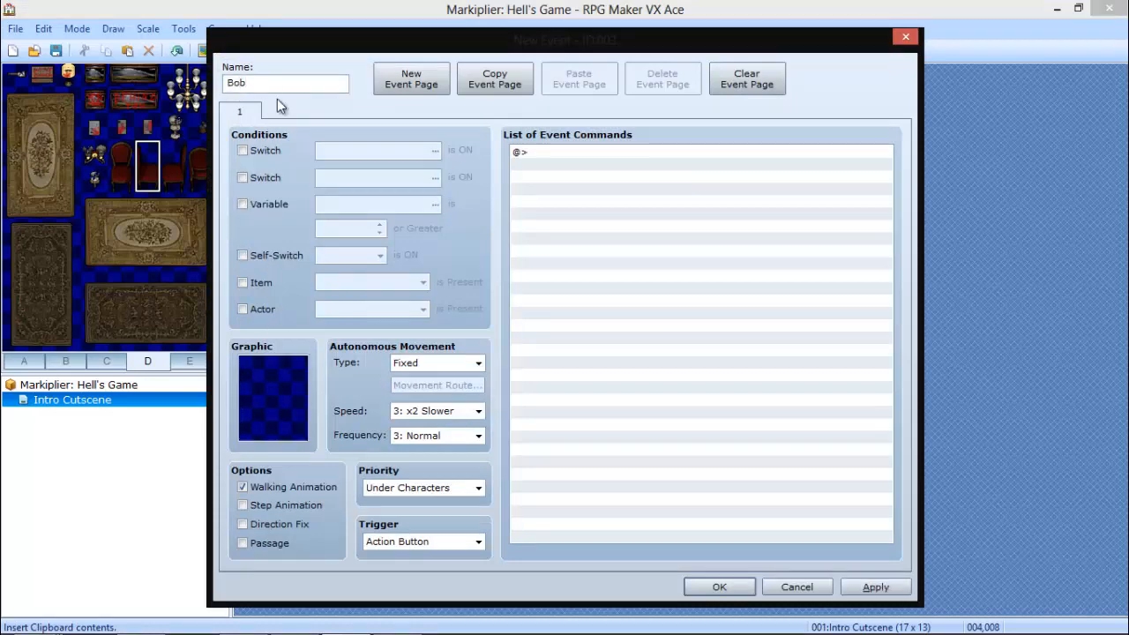
Give the Bob event the right-facing standing pose from the first $Main_Mythos_TheHitm… sprite sheet and save the event.
double_click(292, 407)
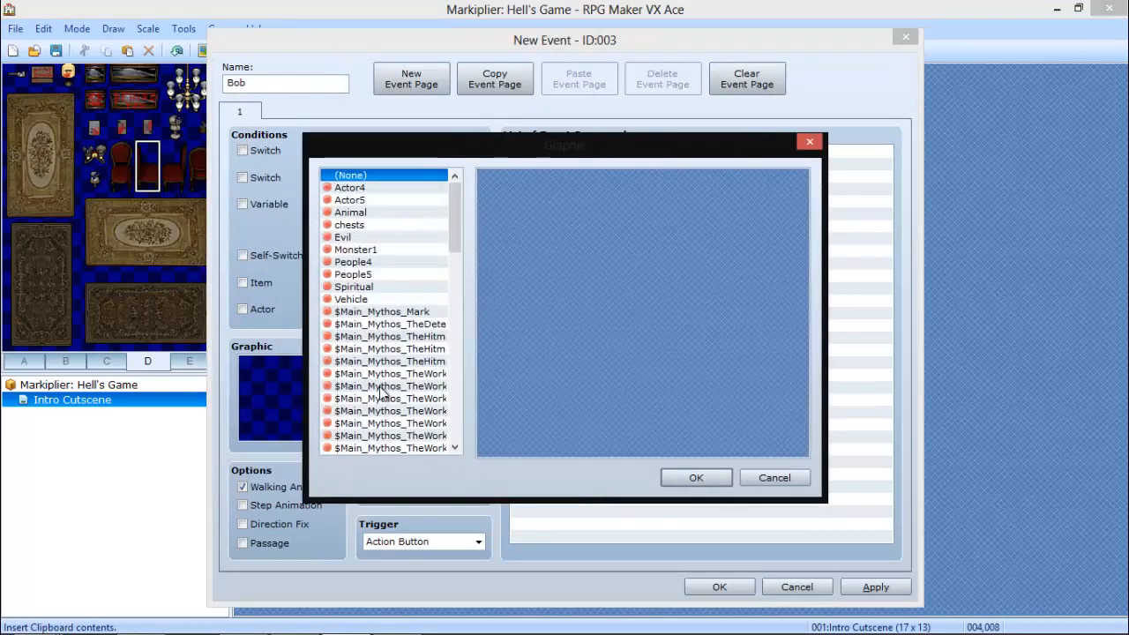
left_click(390, 336)
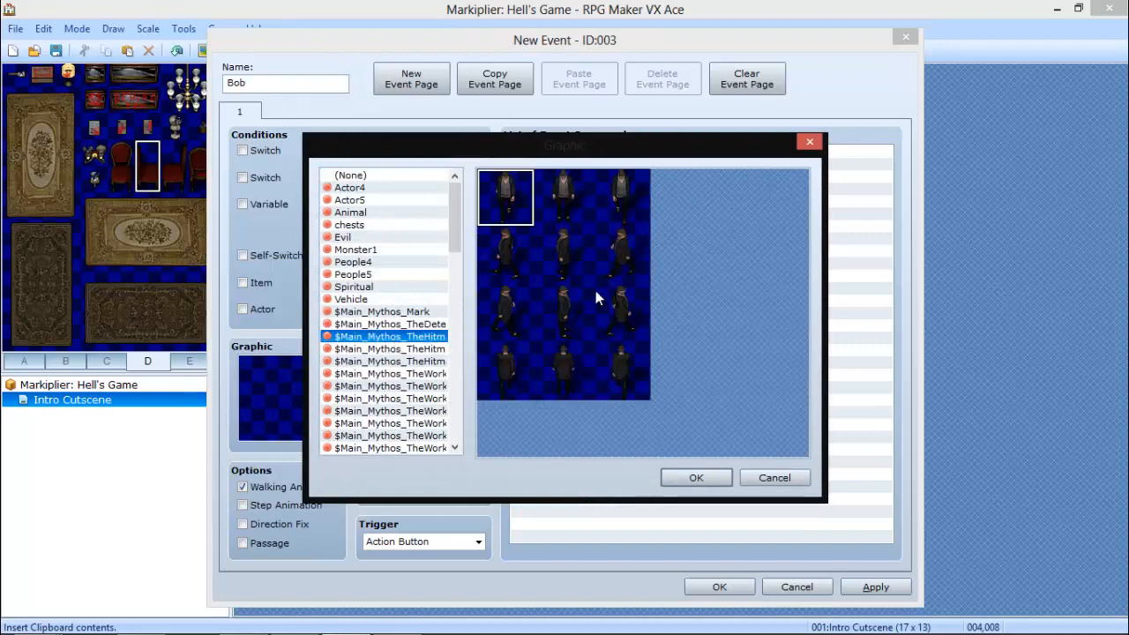
left_click(569, 313)
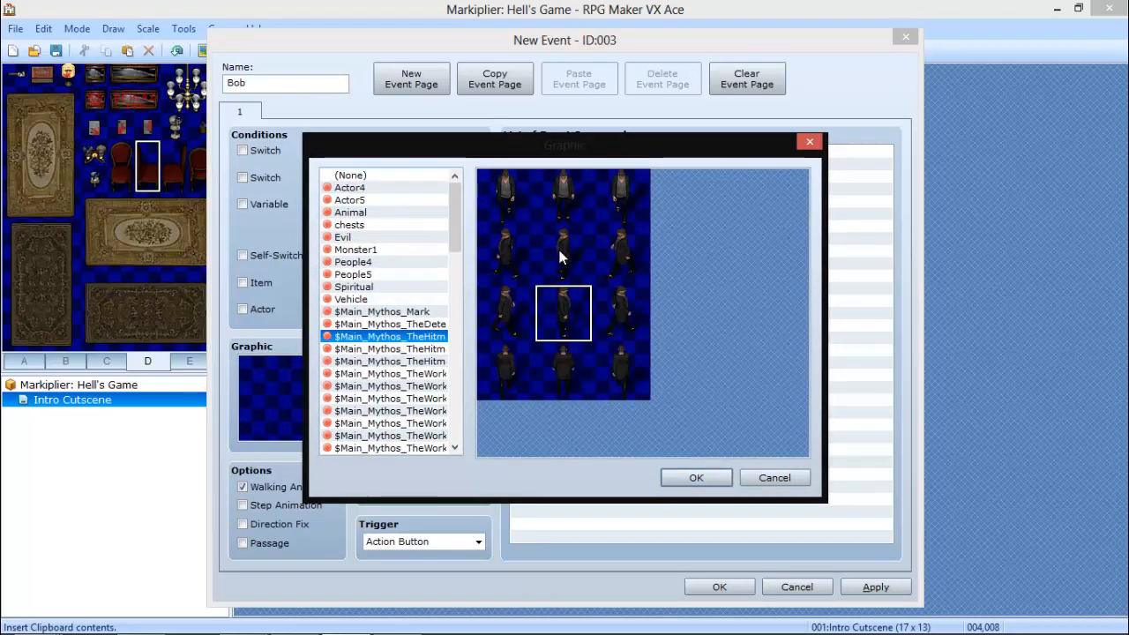
left_click(687, 477)
left_click(873, 587)
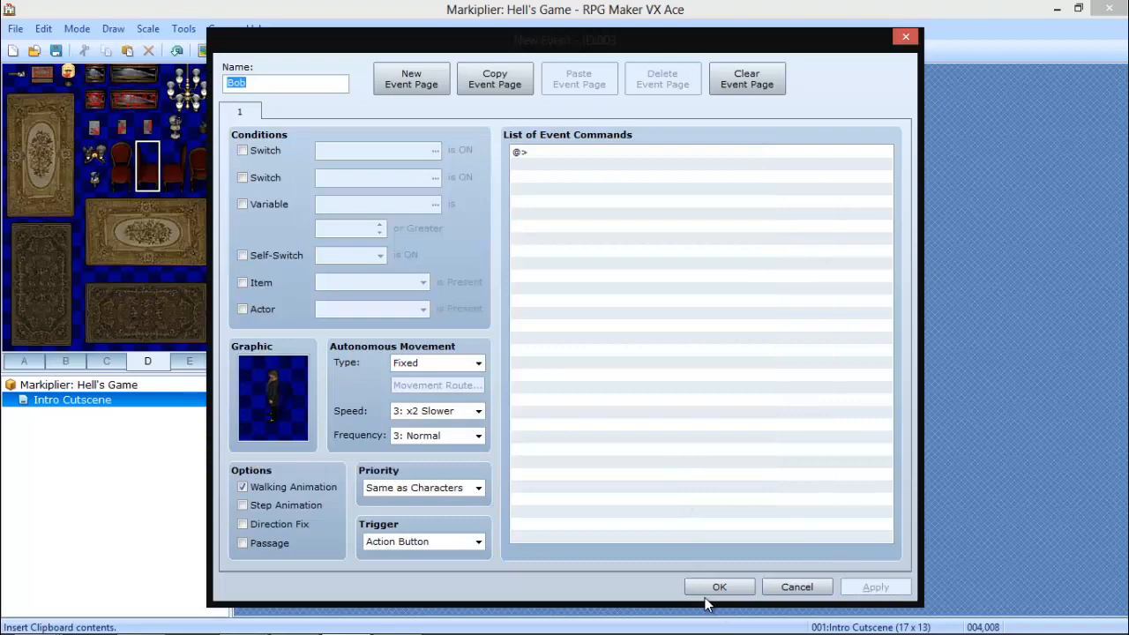
left_click(714, 588)
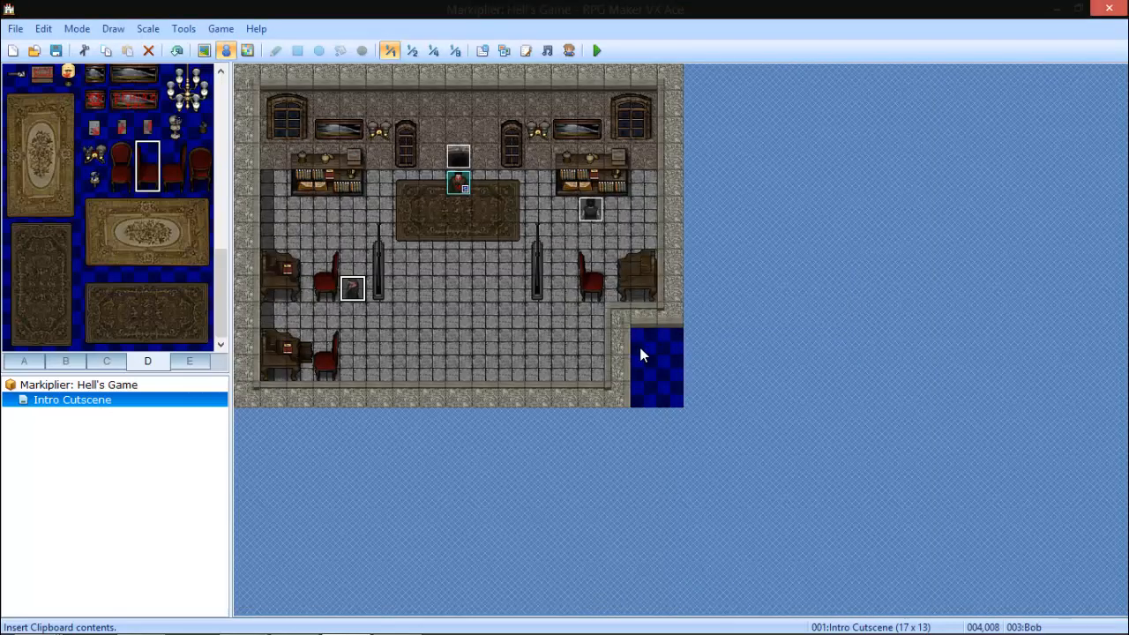
Create an event named Intro Cutscene in the empty area outside the room at map tile 015,010.
double_click(639, 353)
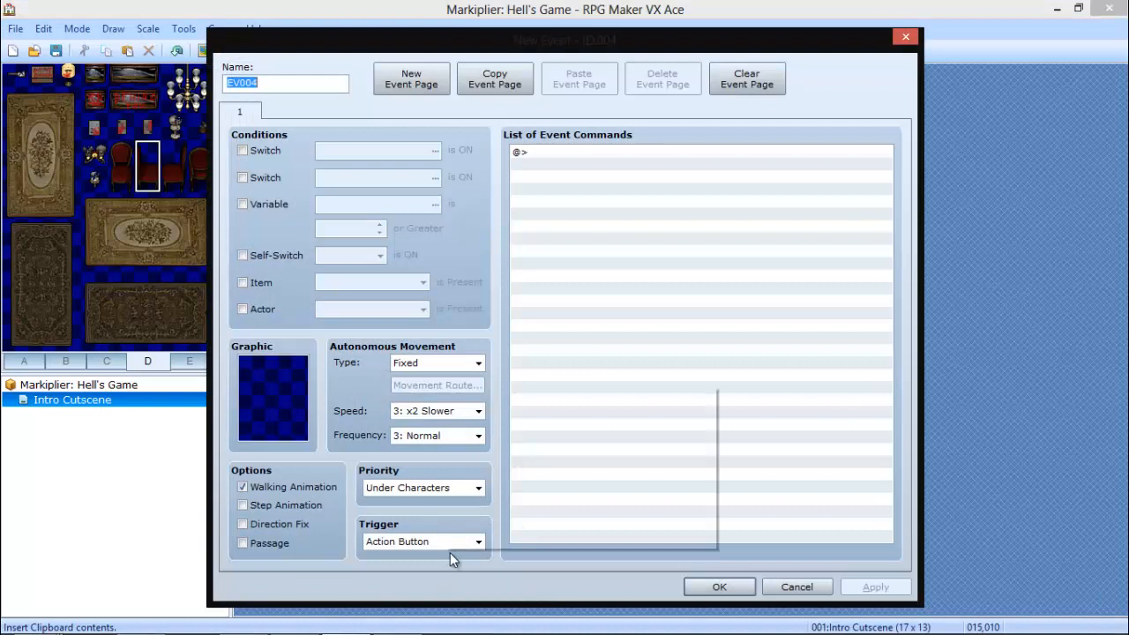
left_click(449, 542)
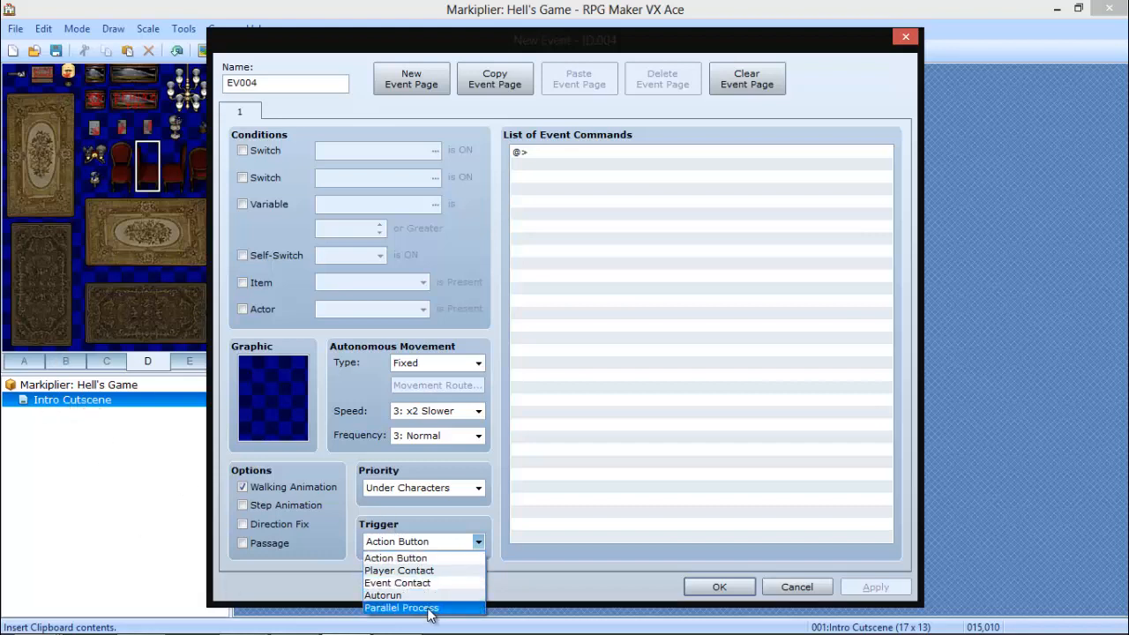
left_click(340, 78)
left_click_drag(338, 83, 209, 87)
key("BackSpace")
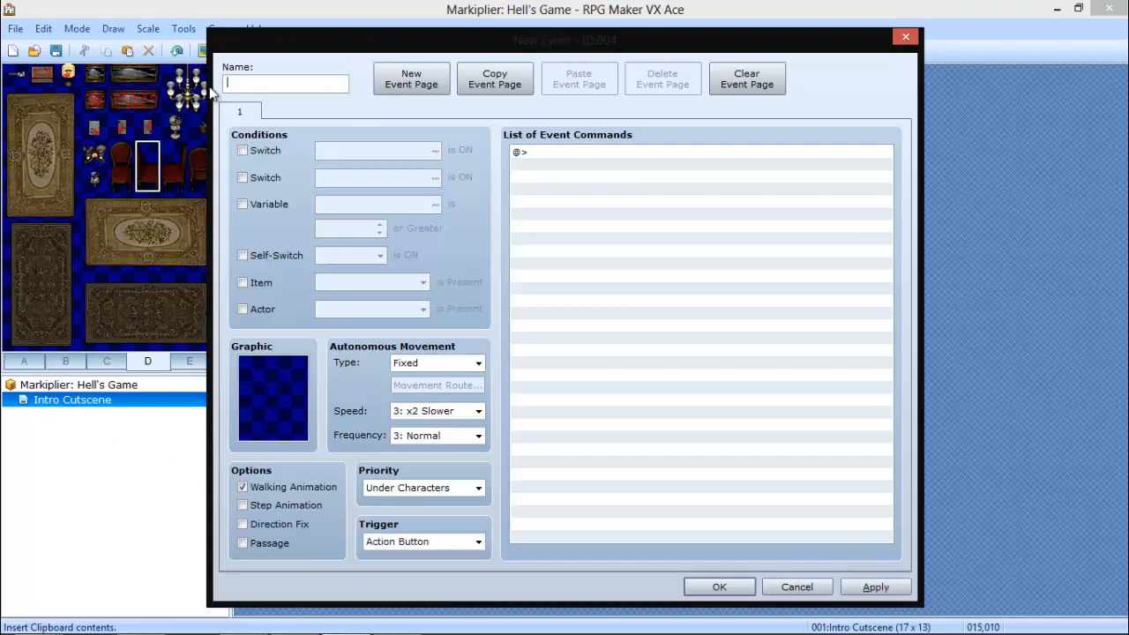
type("Intro Cutscene")
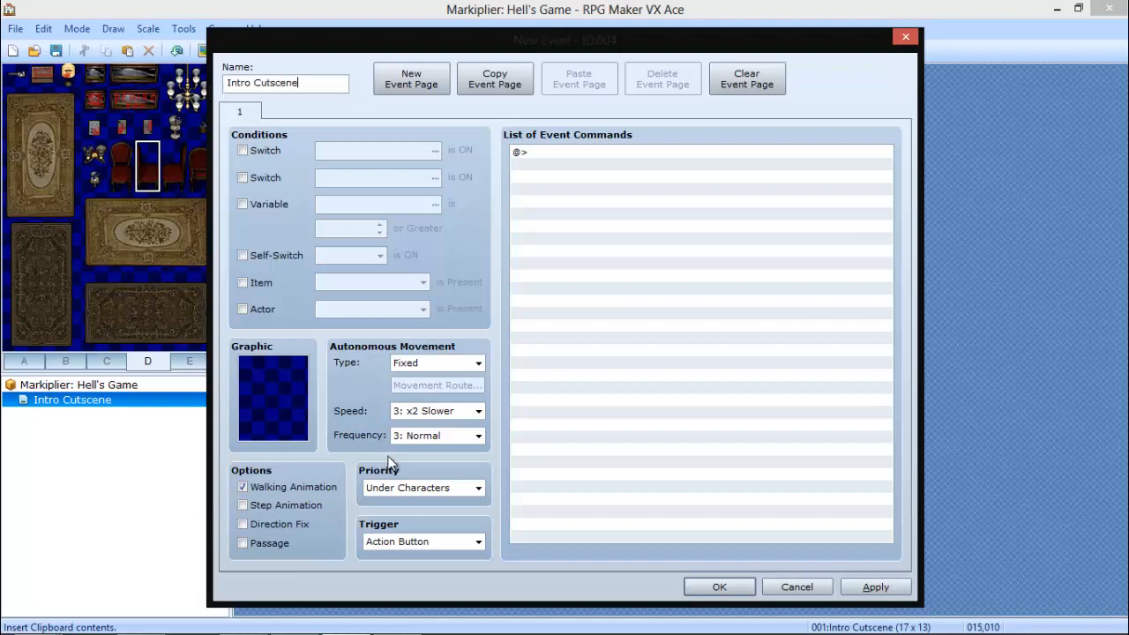
Set the Intro Cutscene event's trigger to Autorun and save the event.
left_click(392, 543)
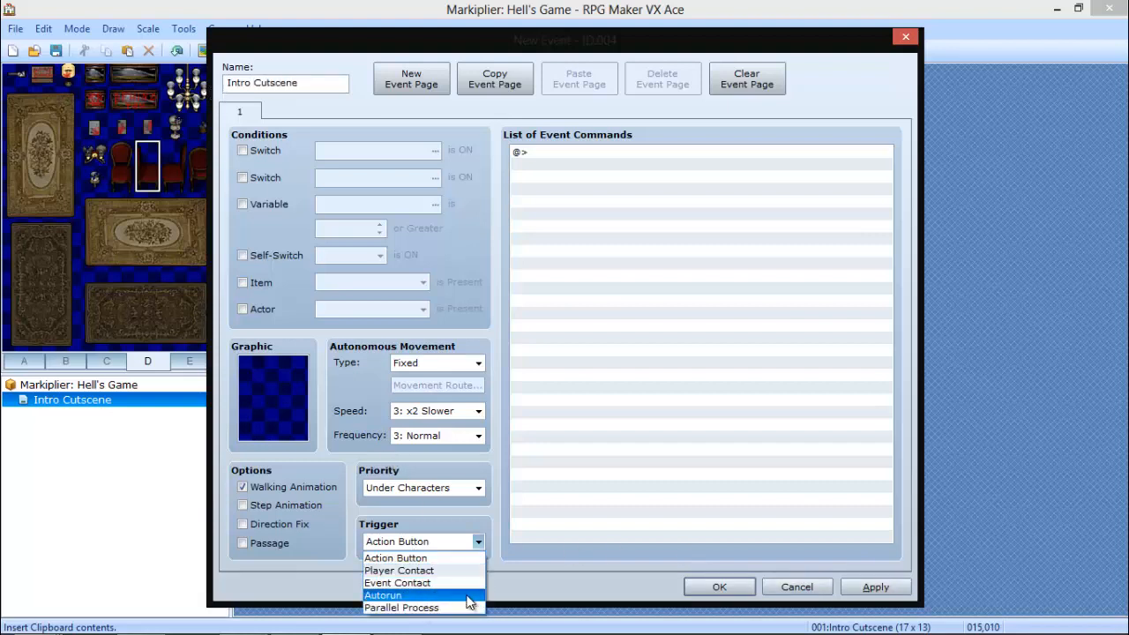
left_click(424, 595)
left_click(901, 589)
left_click(719, 587)
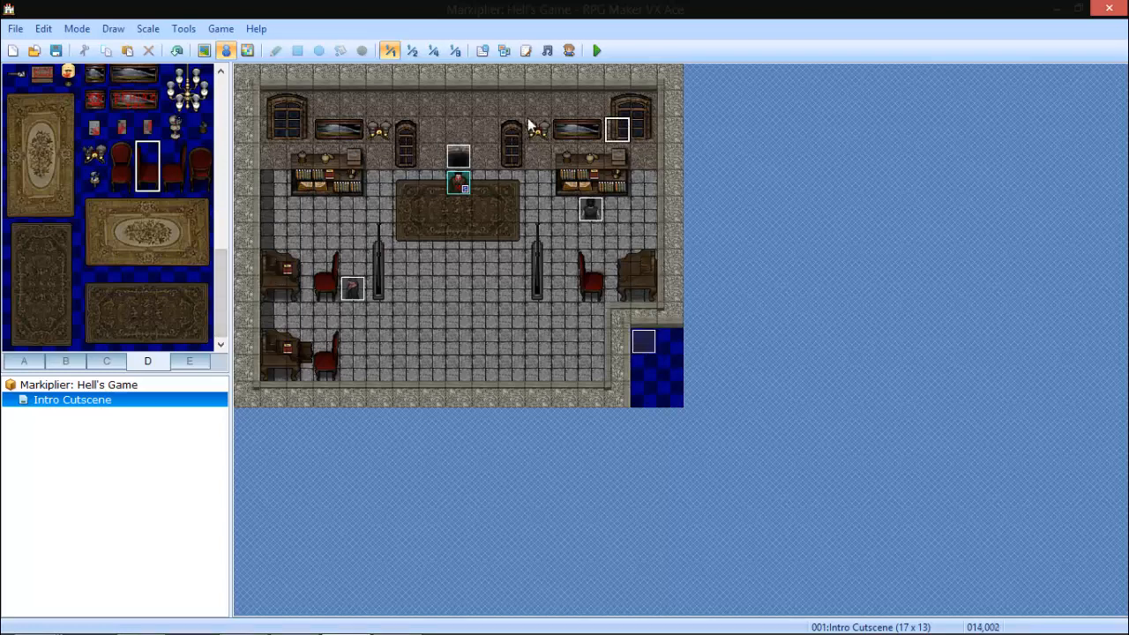
Add a Change Screen Color Tone command to the Intro Cutscene event with red, green and blue all at -255.
left_click(668, 348)
key("XF86AudioRaiseVolume")
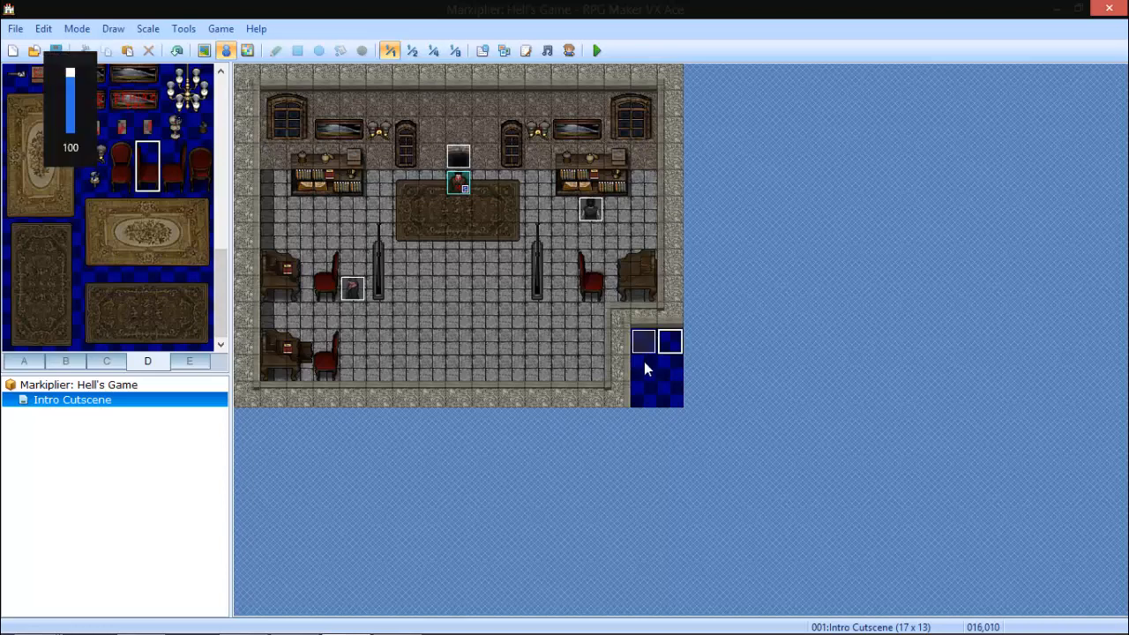
double_click(643, 342)
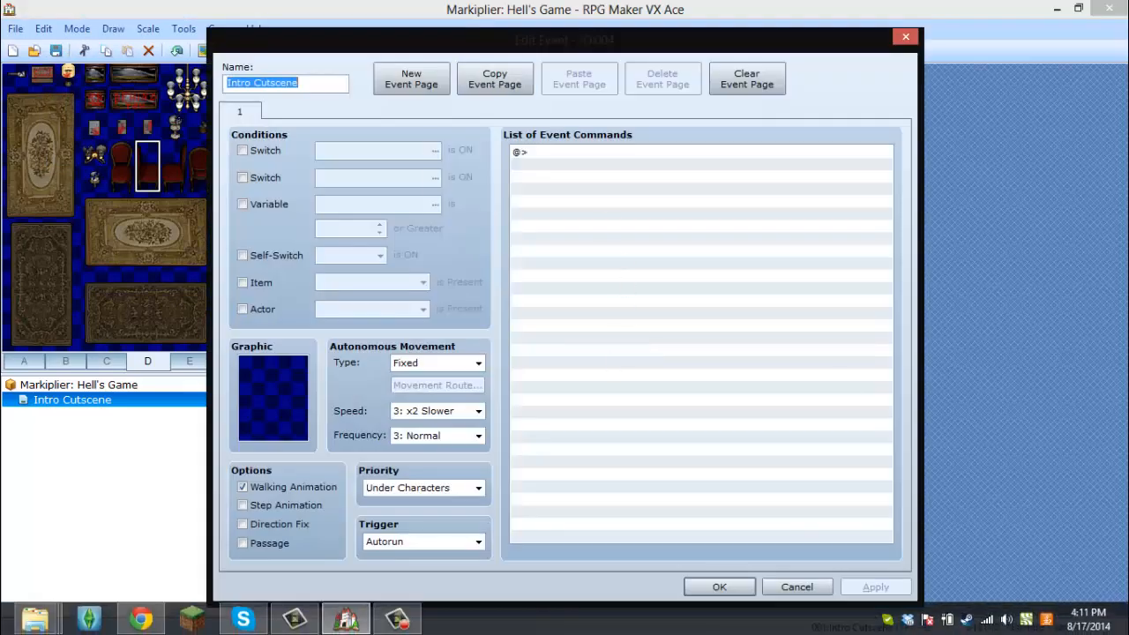
left_click(399, 620)
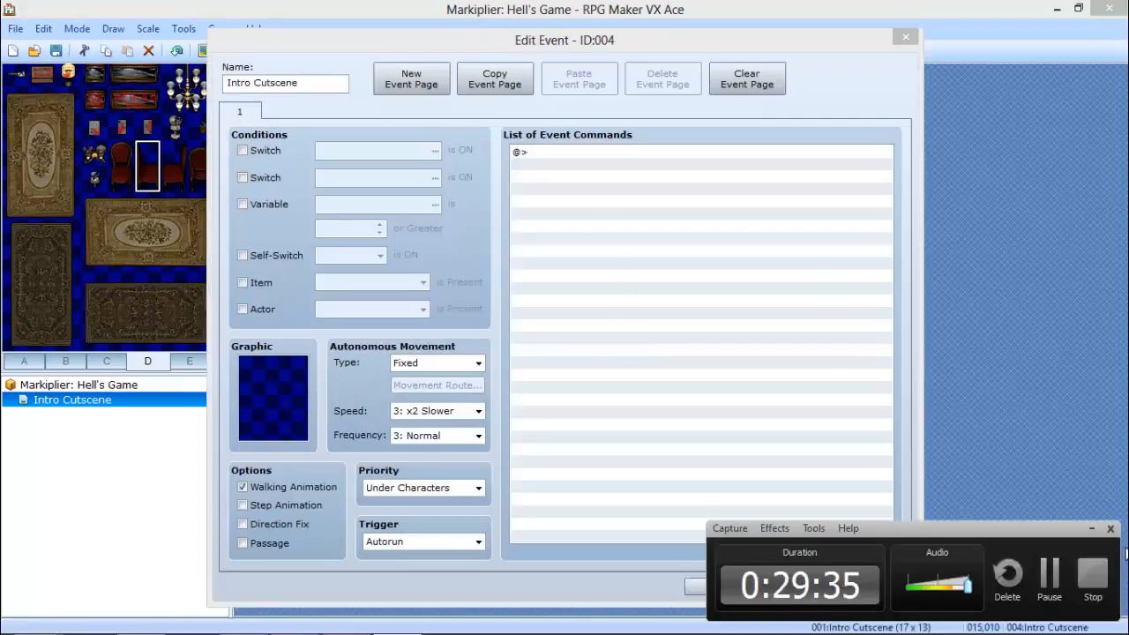
left_click(1091, 527)
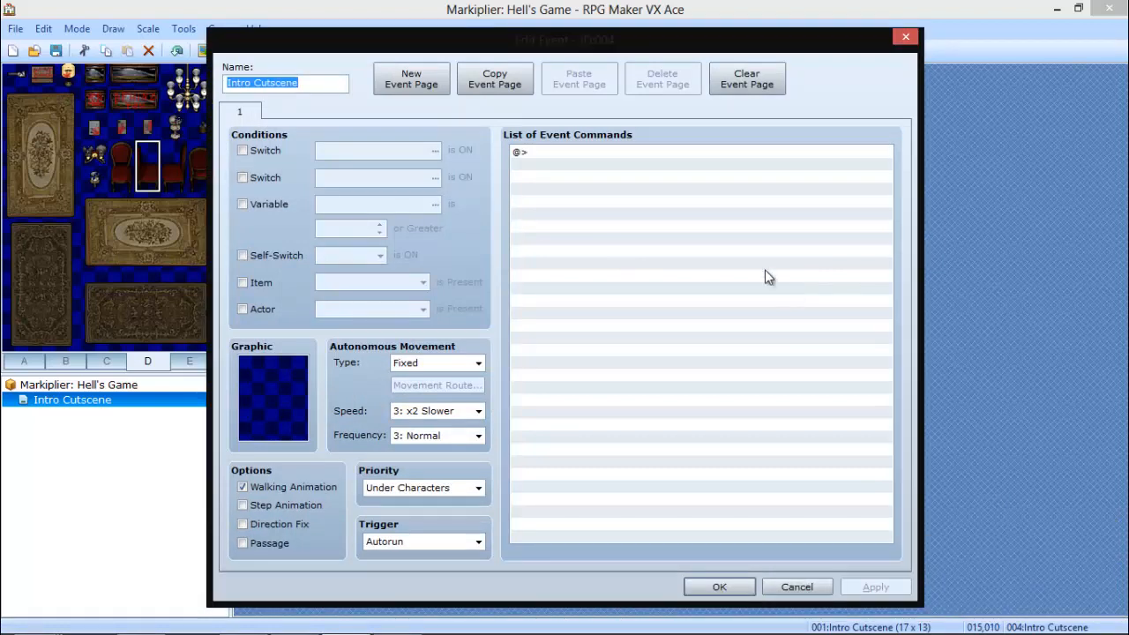
double_click(571, 153)
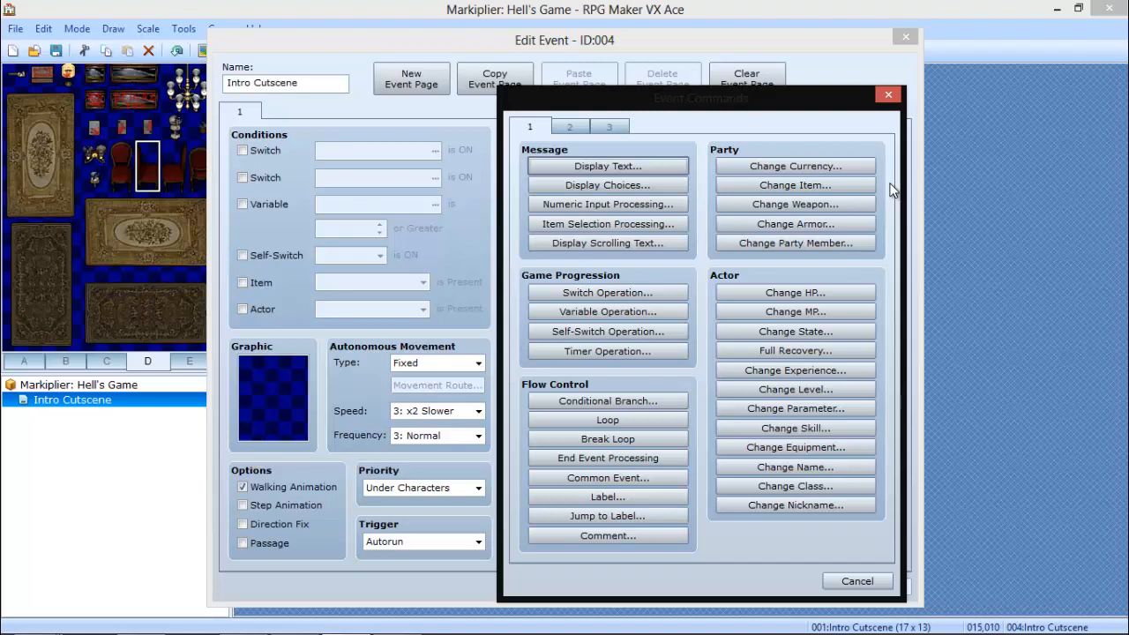
left_click(569, 126)
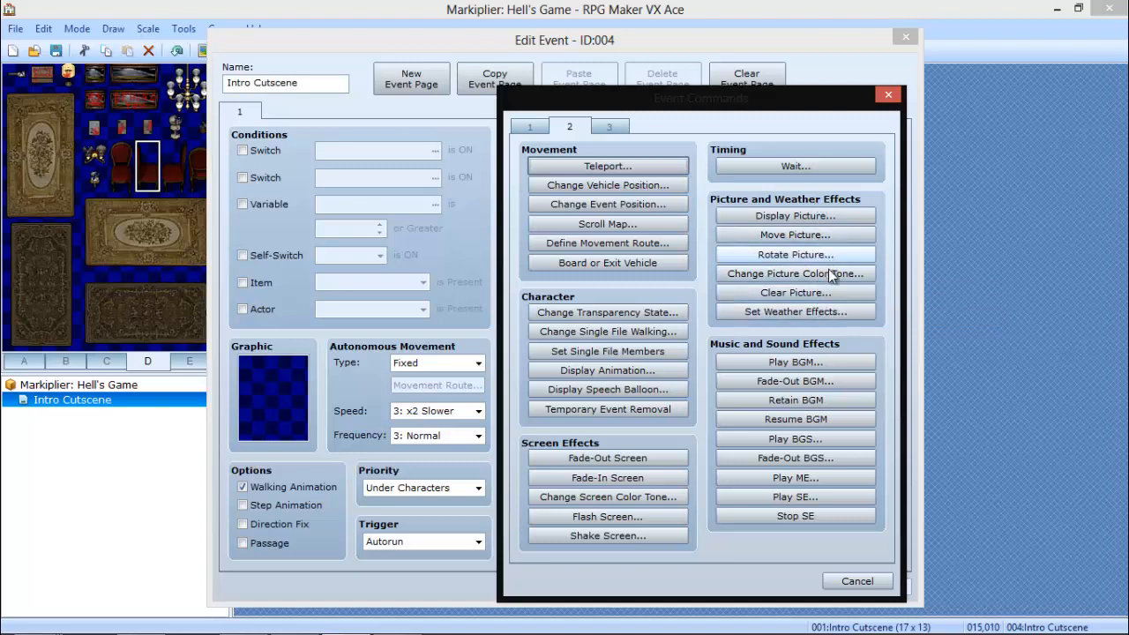
left_click(606, 500)
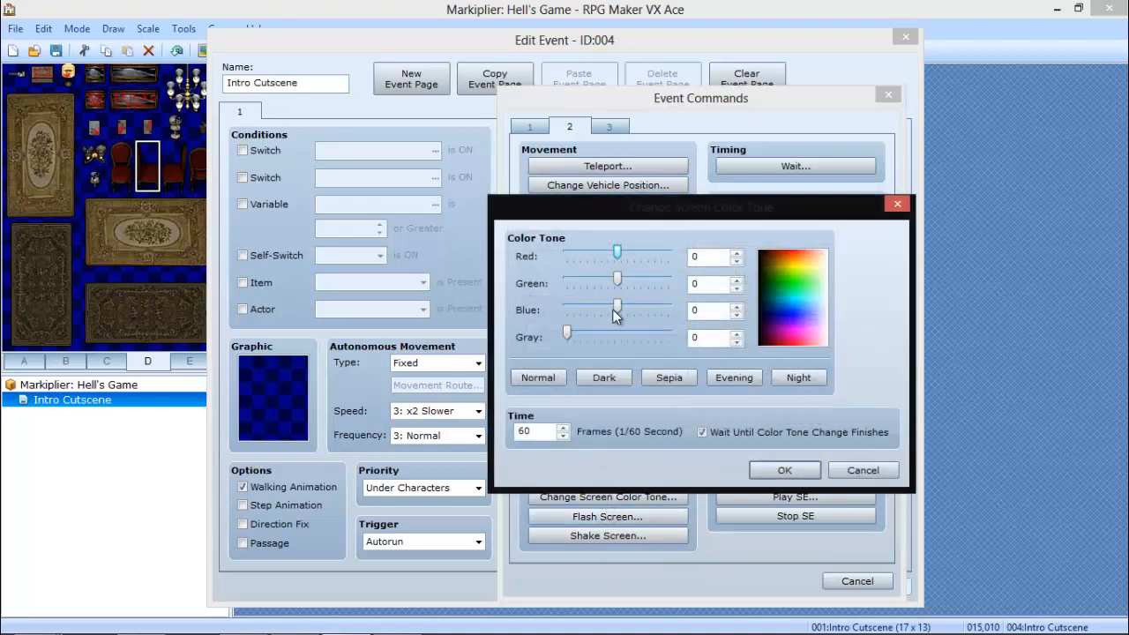
left_click_drag(615, 309, 569, 310)
left_click_drag(618, 282, 563, 308)
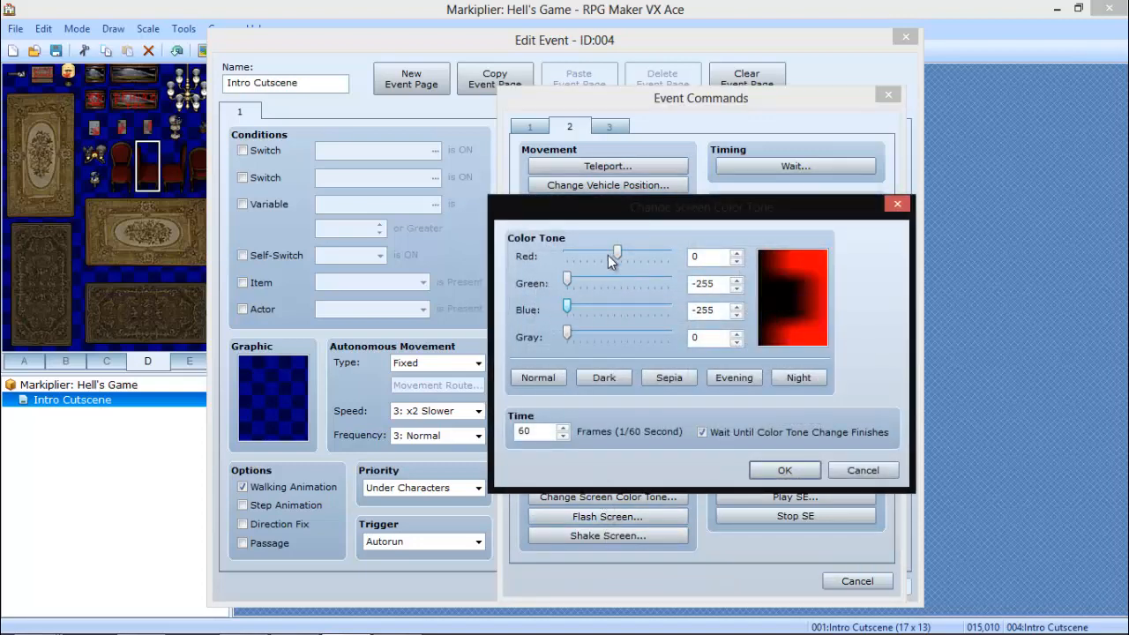
left_click_drag(616, 254, 565, 256)
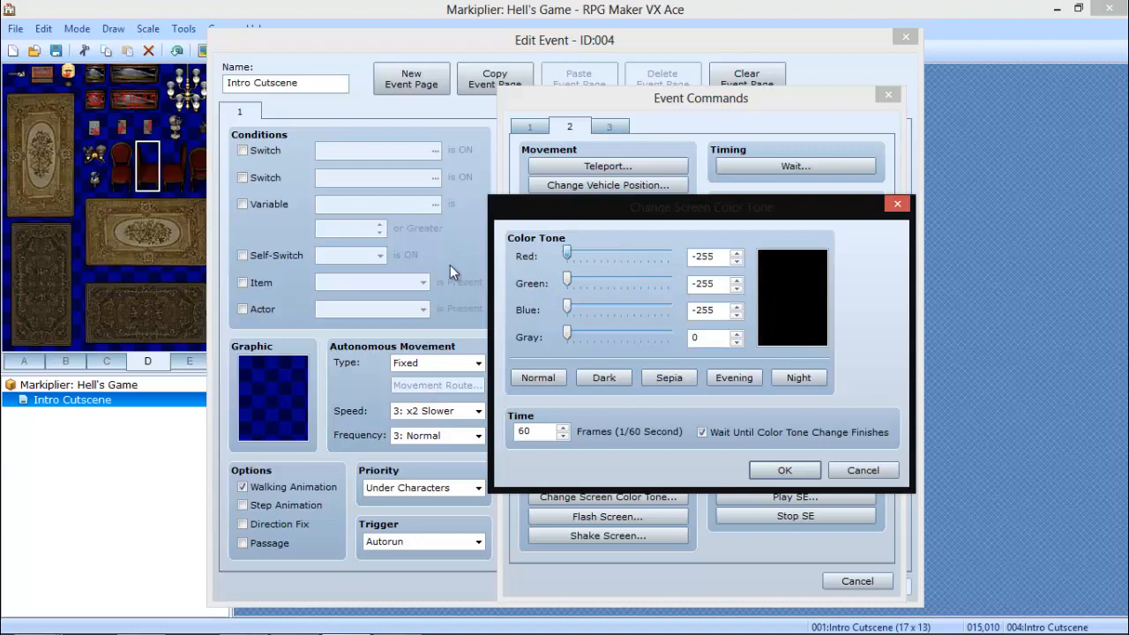
left_click(787, 469)
Set the duration of the screen color tone change to 1 frame.
double_click(676, 151)
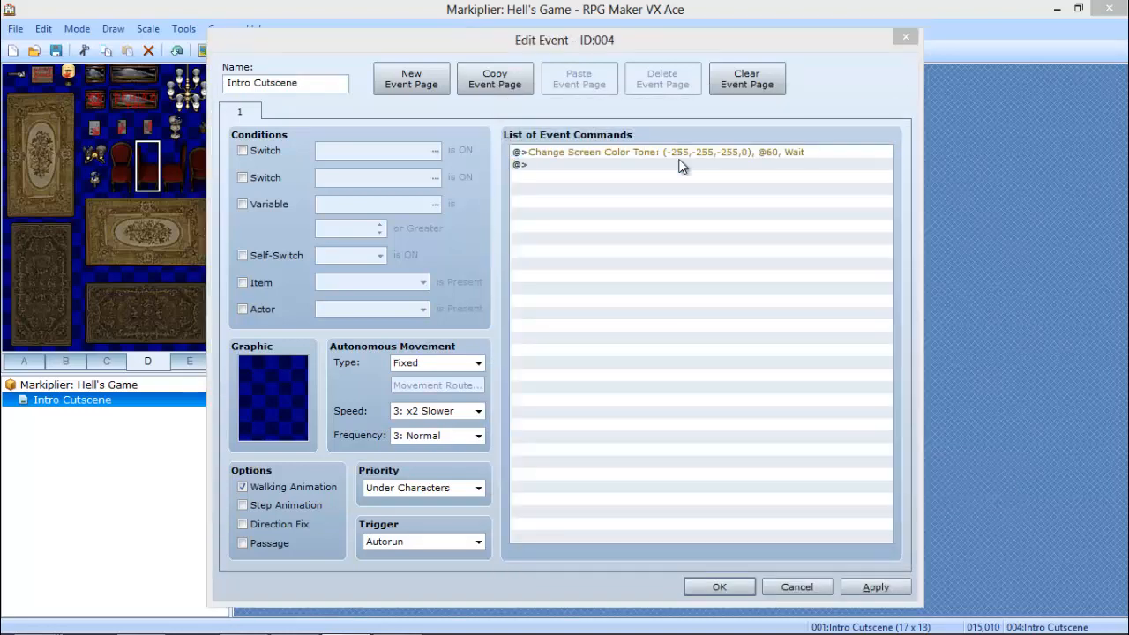
left_click_drag(536, 432, 517, 440)
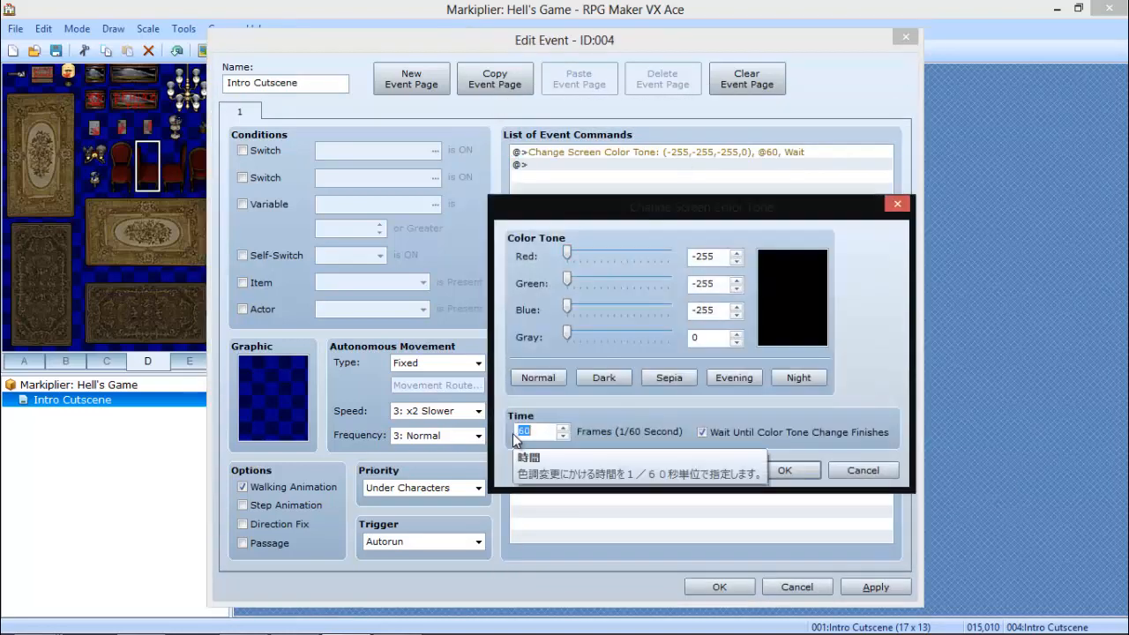
key("BackSpace")
type("1")
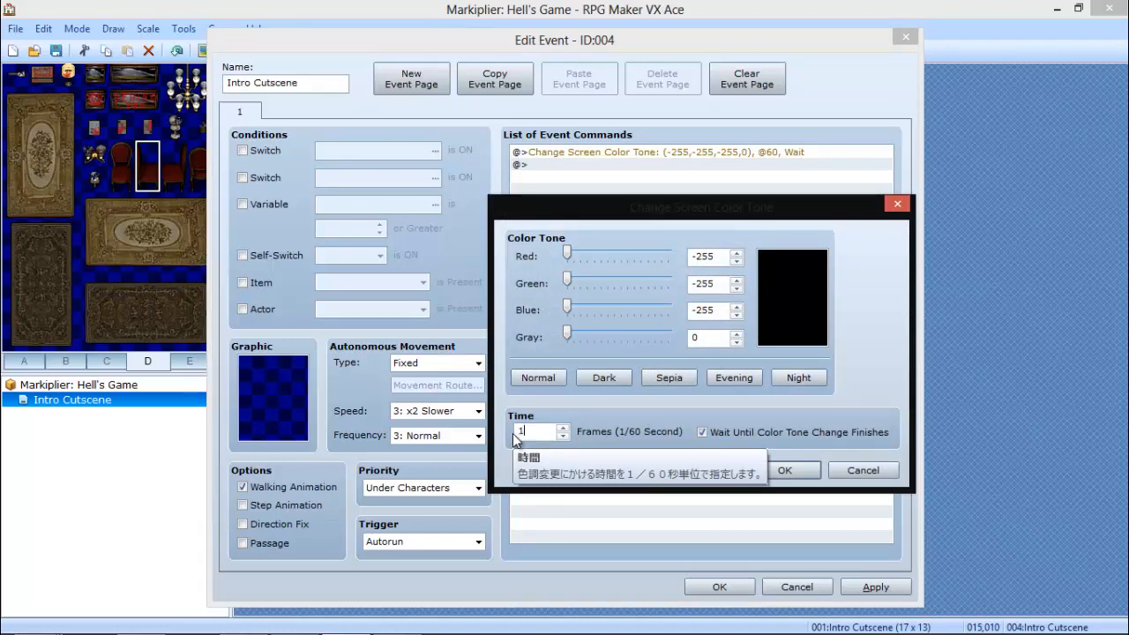
left_click(799, 468)
Start a Display Text command after the color tone change and give its message the Dim Background.
double_click(710, 167)
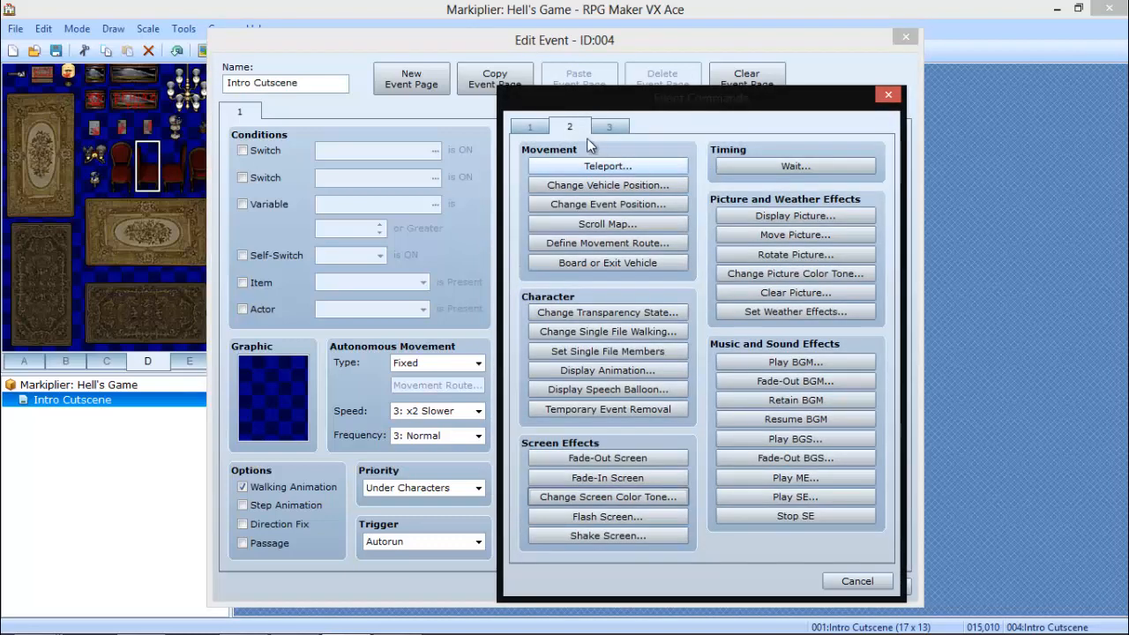
left_click(530, 126)
left_click(575, 168)
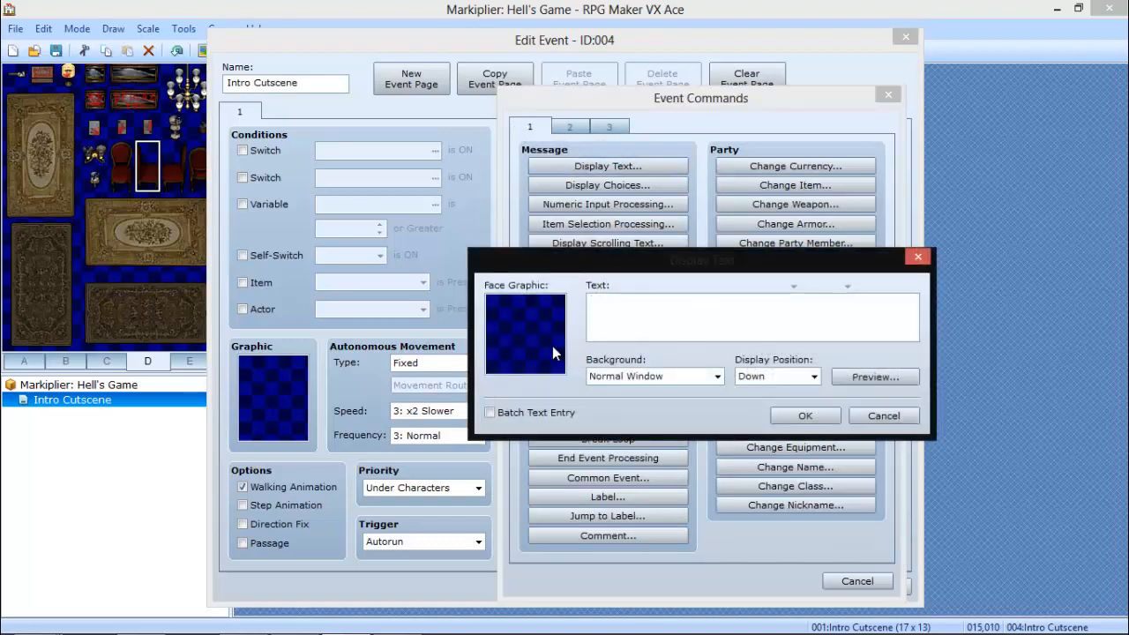
left_click(715, 377)
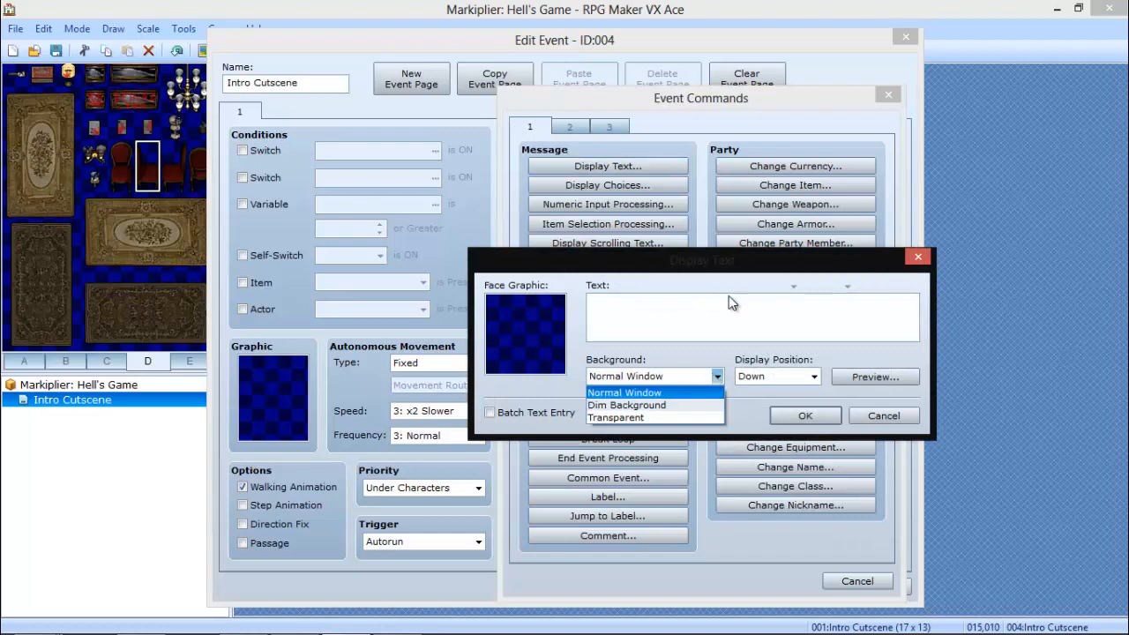
left_click(700, 405)
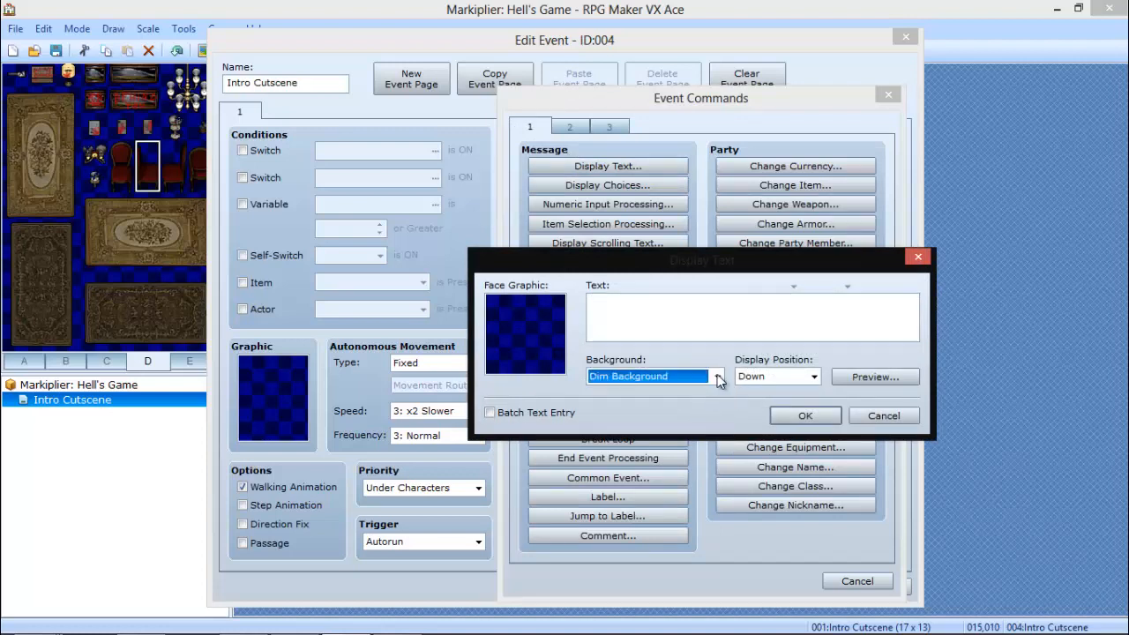
left_click(717, 375)
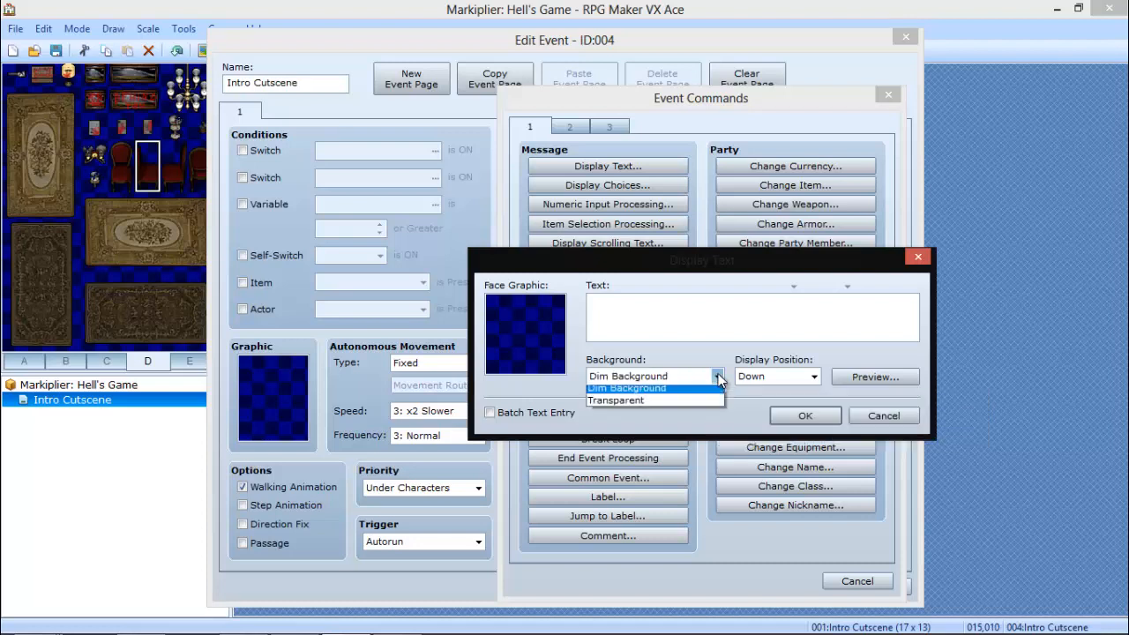
left_click(710, 417)
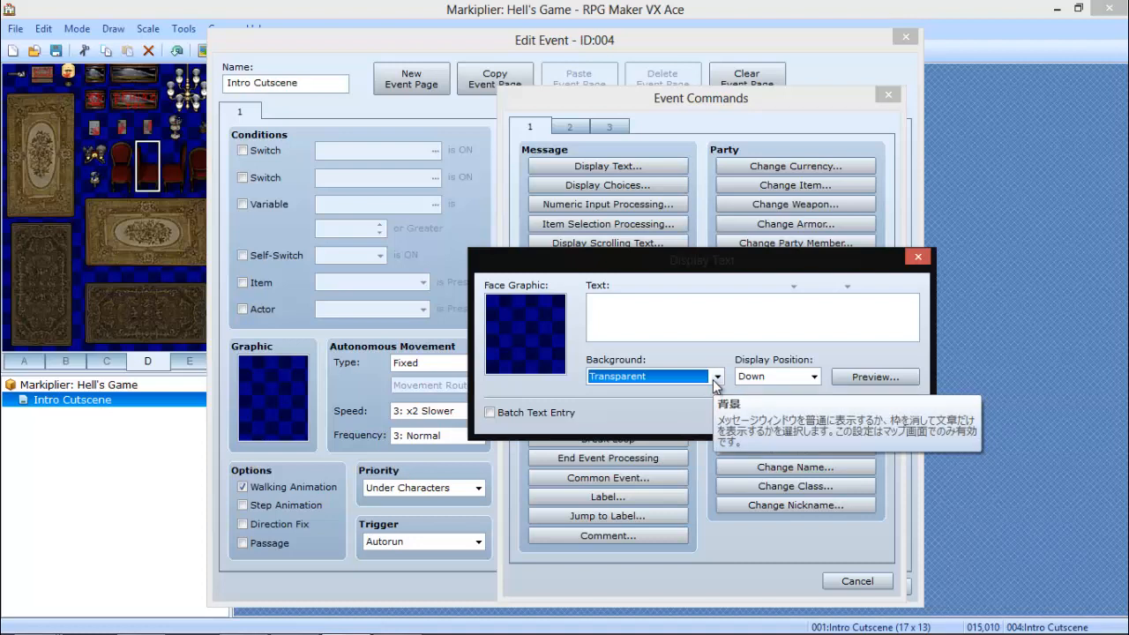
left_click(717, 376)
left_click(696, 401)
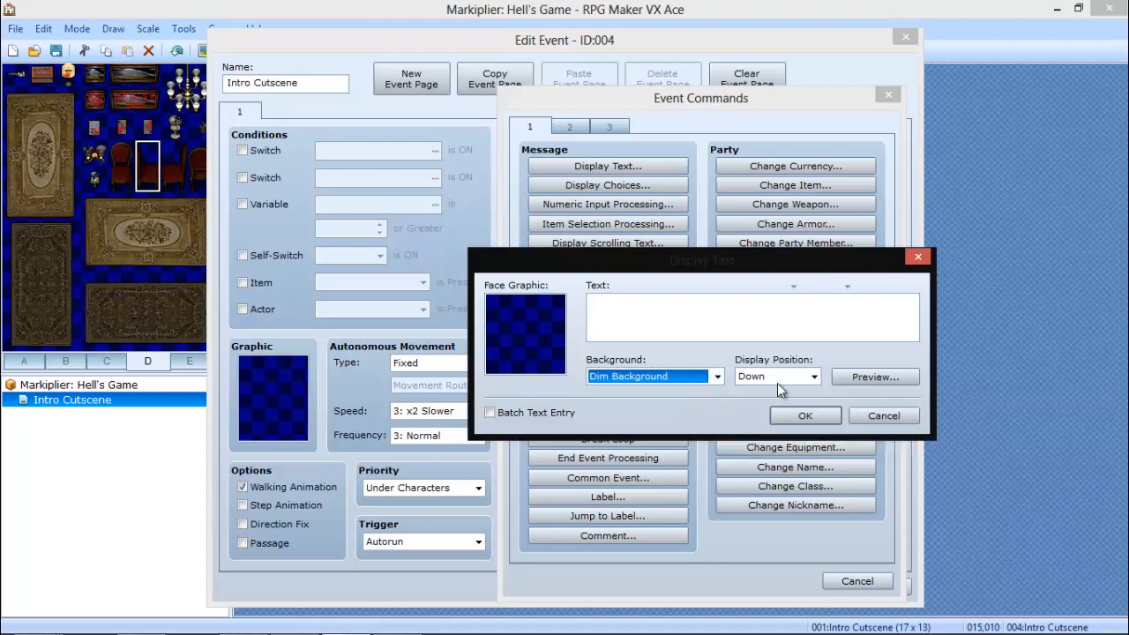
Set the message's display position to Middle.
left_click(814, 376)
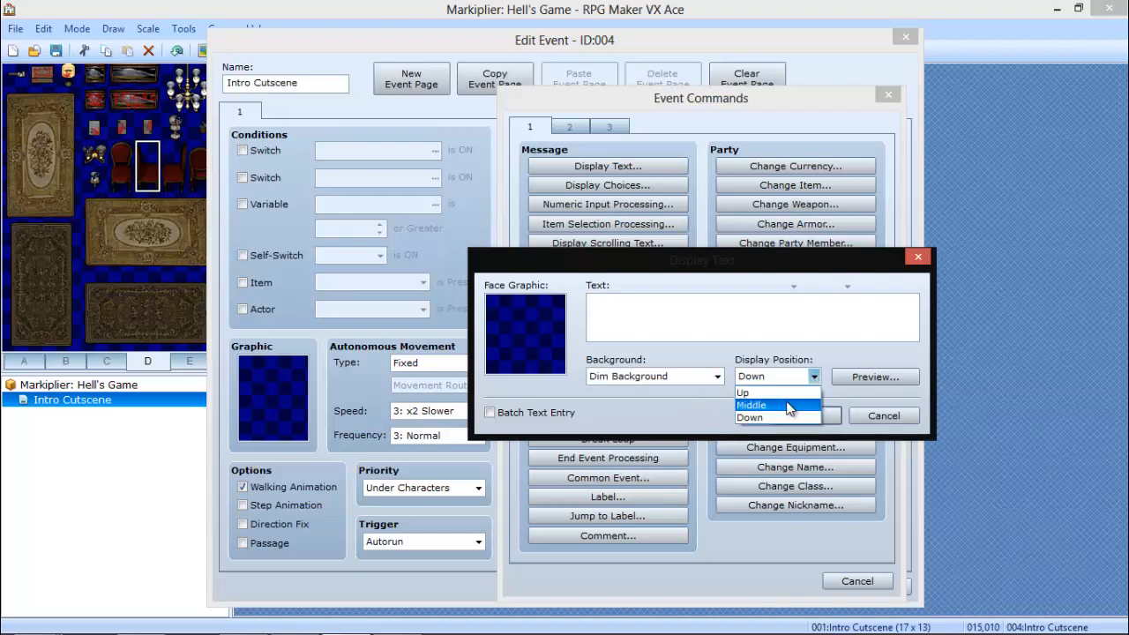
left_click(787, 393)
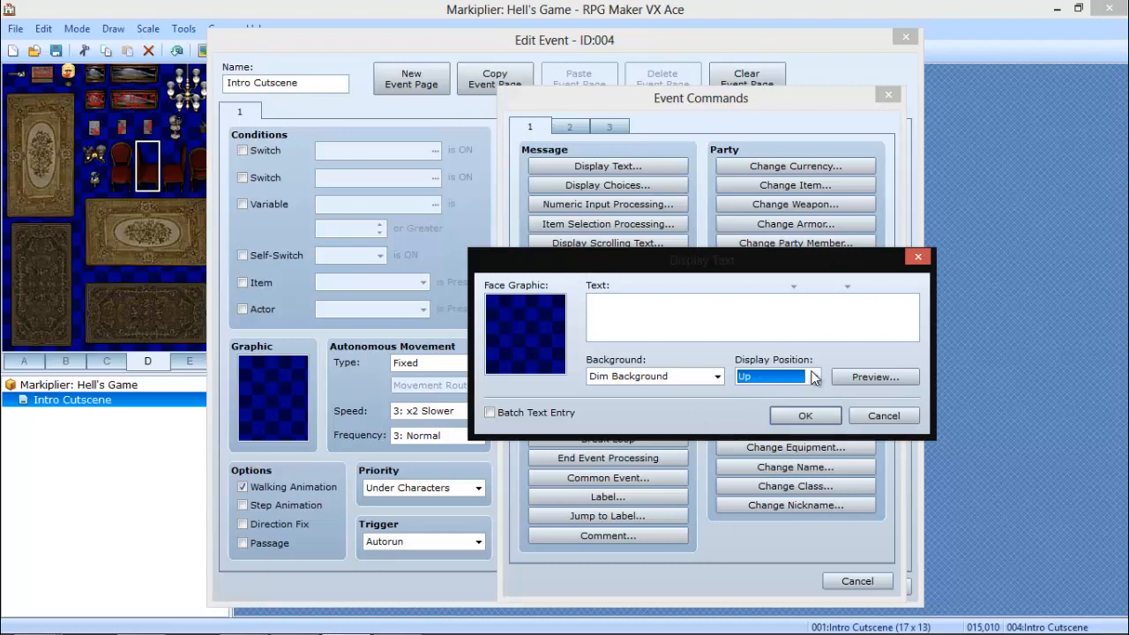
left_click(813, 376)
left_click(793, 409)
left_click(773, 323)
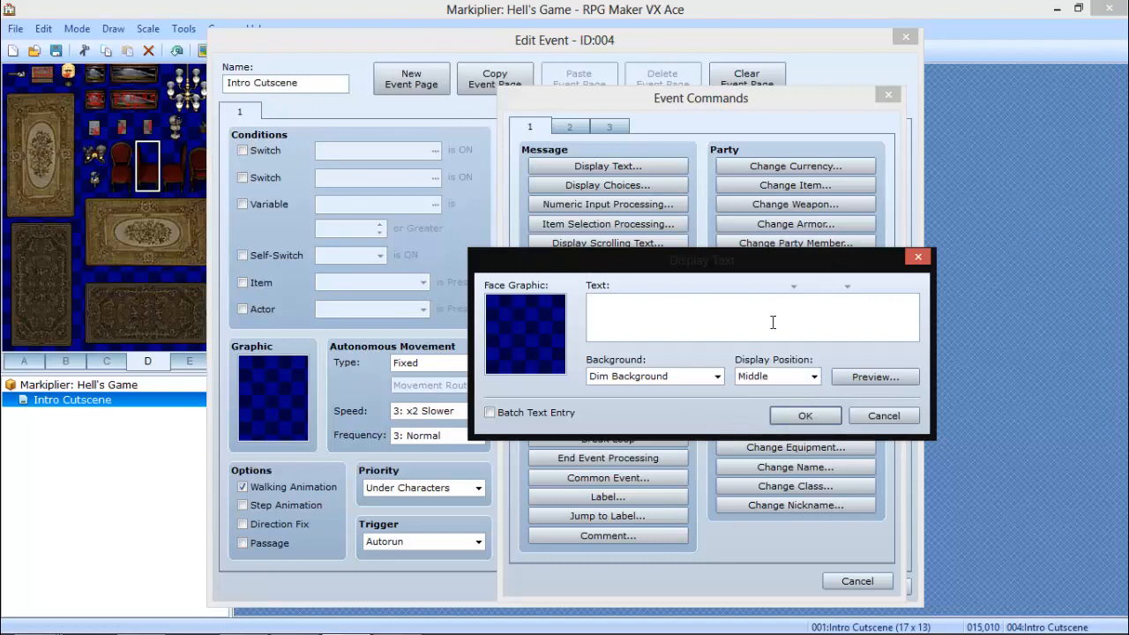
type("This")
key("BackSpace")
key("BackSpace")
key("BackSpace")
key("BackSpace")
mouse_move(886, 632)
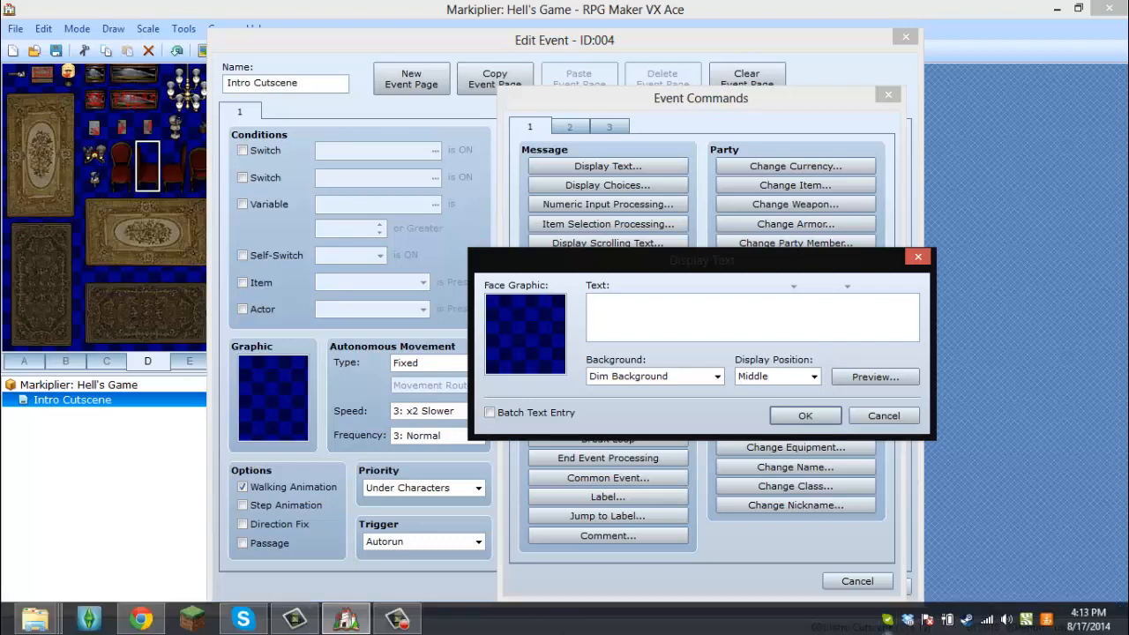
mouse_move(396, 617)
mouse_move(396, 571)
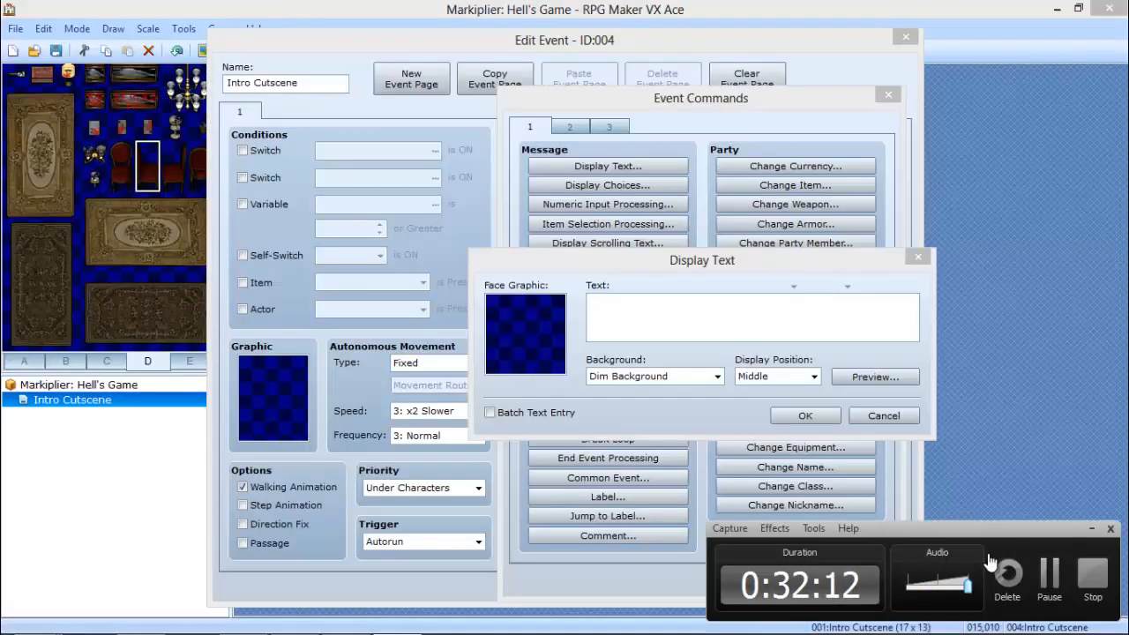
left_click(1042, 484)
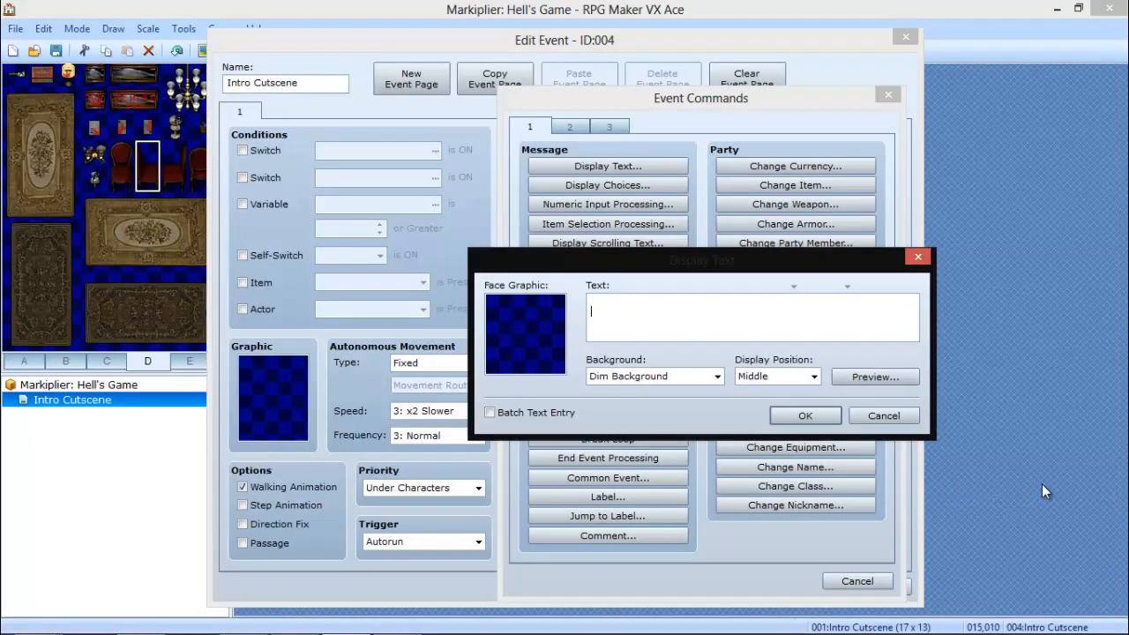
key("XF86AudioRaiseVolume")
type("w")
key("BackSpace")
Enter "There is no turning back from what I've done" indented on the message's second line and save the command.
type("There is no. turning back from wh")
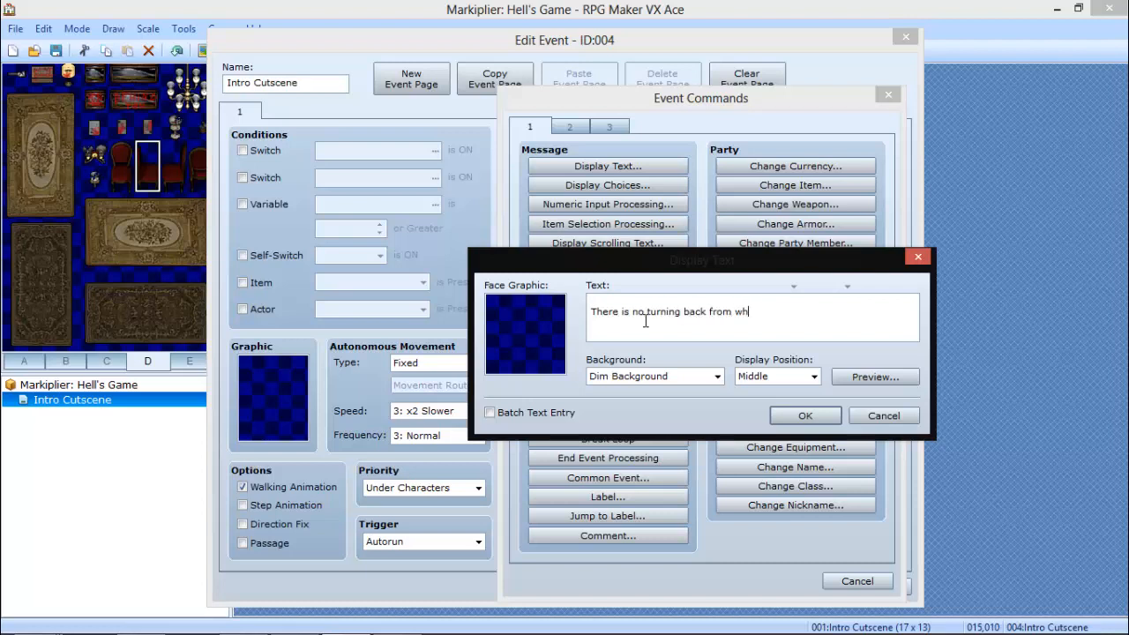
type("at I've done")
key("Left")
key("Left")
key("Left")
key("Left")
key("Left")
key("Left")
key("Left")
key("Left")
key("Left")
key("Left")
key("Left")
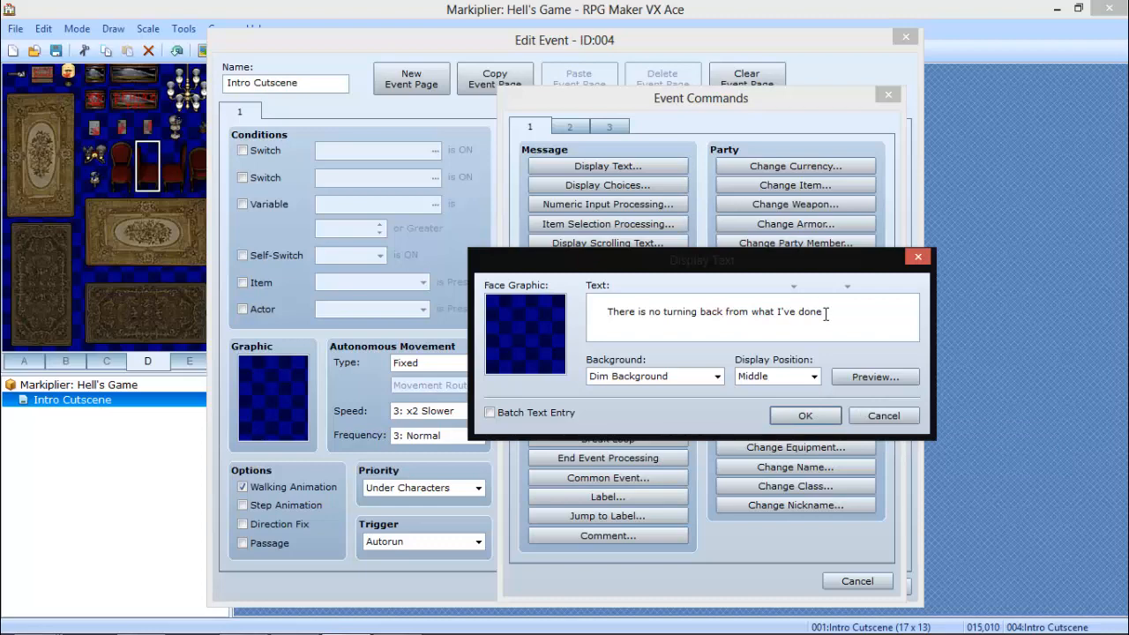
left_click(805, 415)
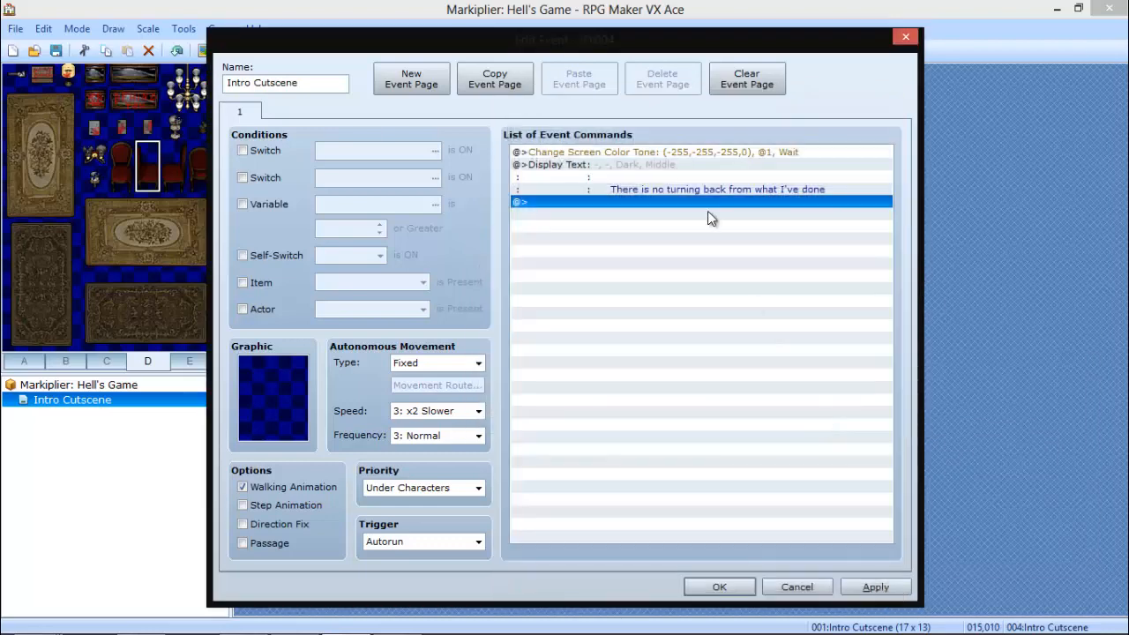
Duplicate the Display Text command directly below the original in the event command list.
left_click(690, 164)
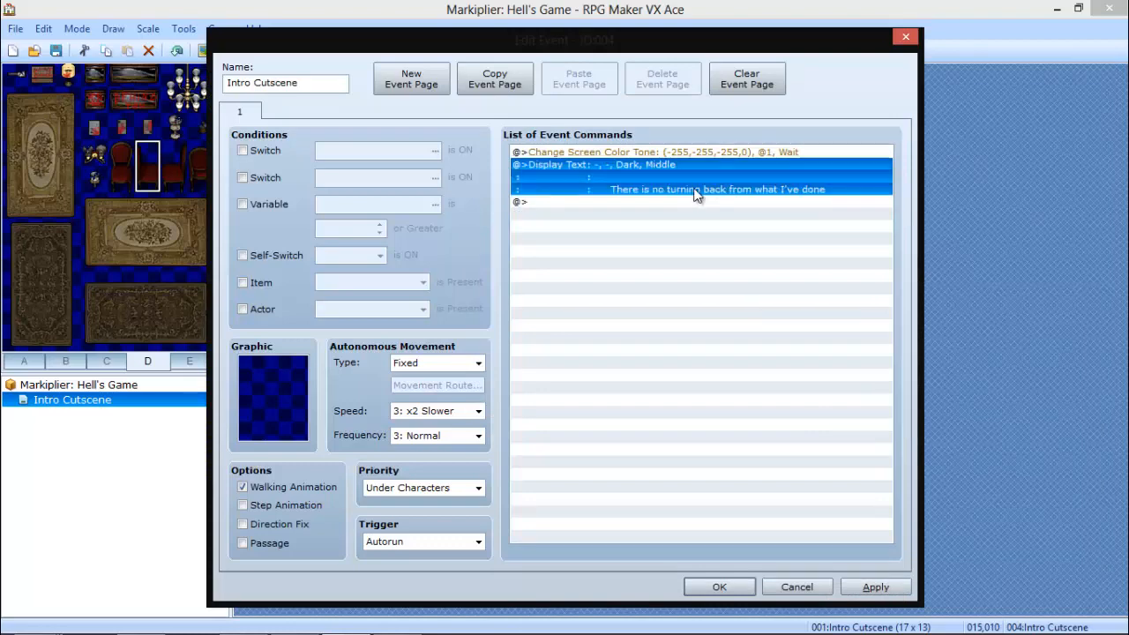
key("ctrl+c")
key("Down")
key("ctrl+v")
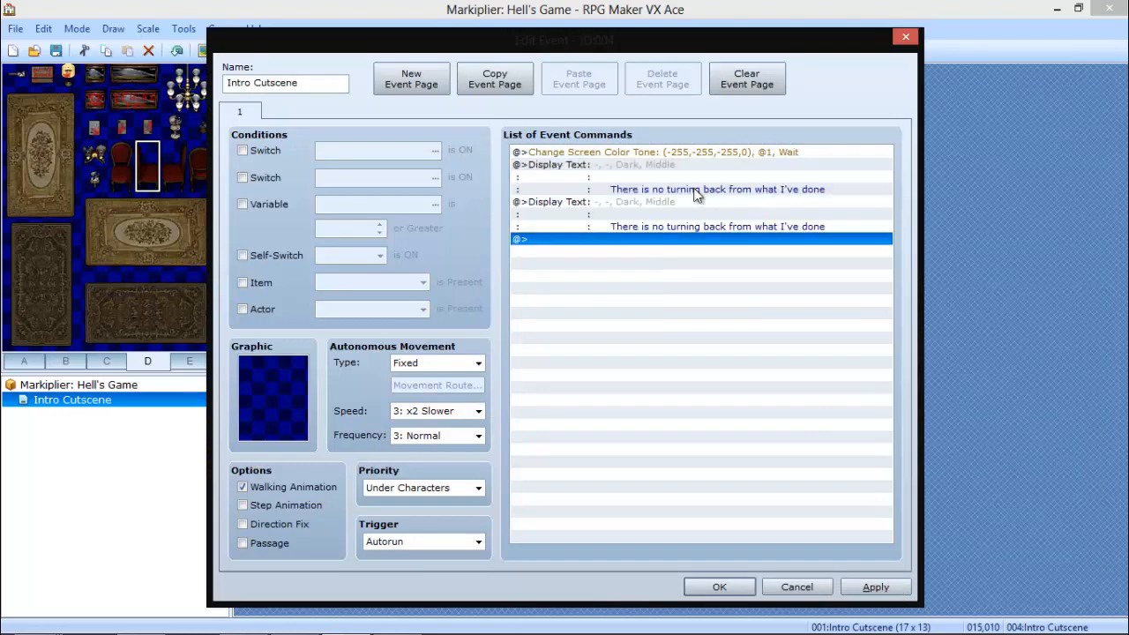
Replace the duplicated message's text with "Once it chooses you it's all over".
key("Up")
key("space")
left_click(831, 312)
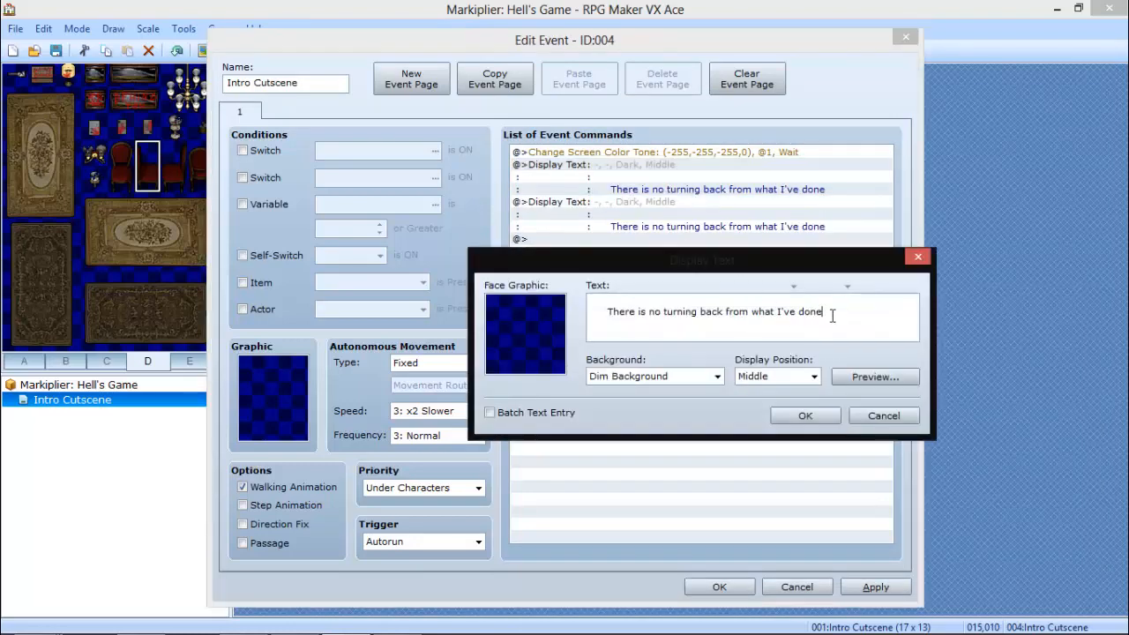
left_click_drag(832, 313, 649, 280)
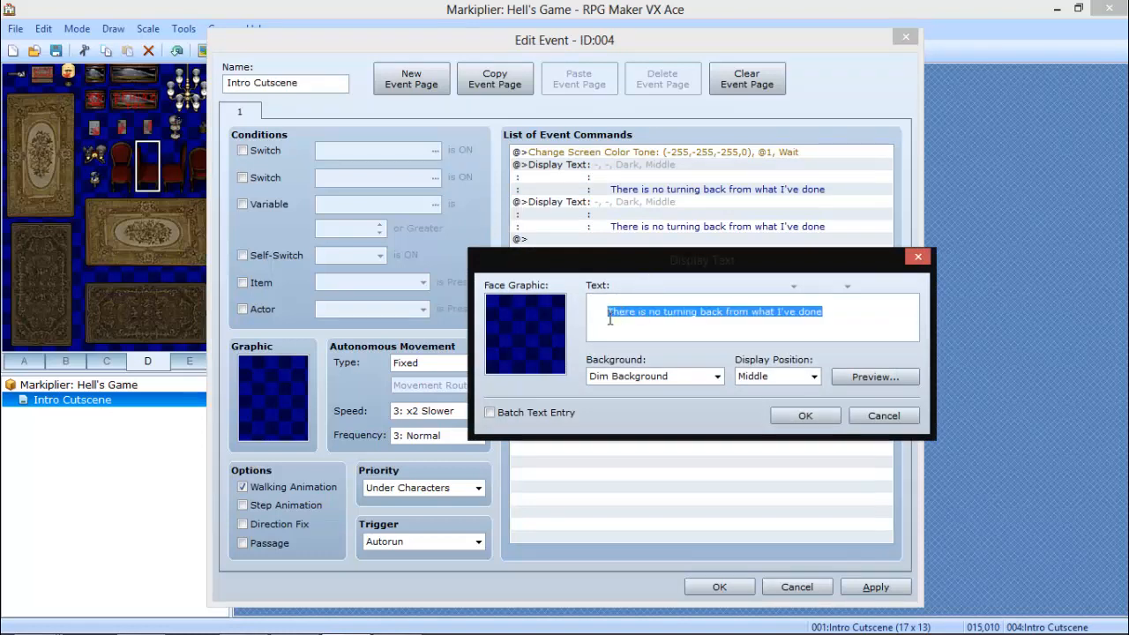
key("BackSpace")
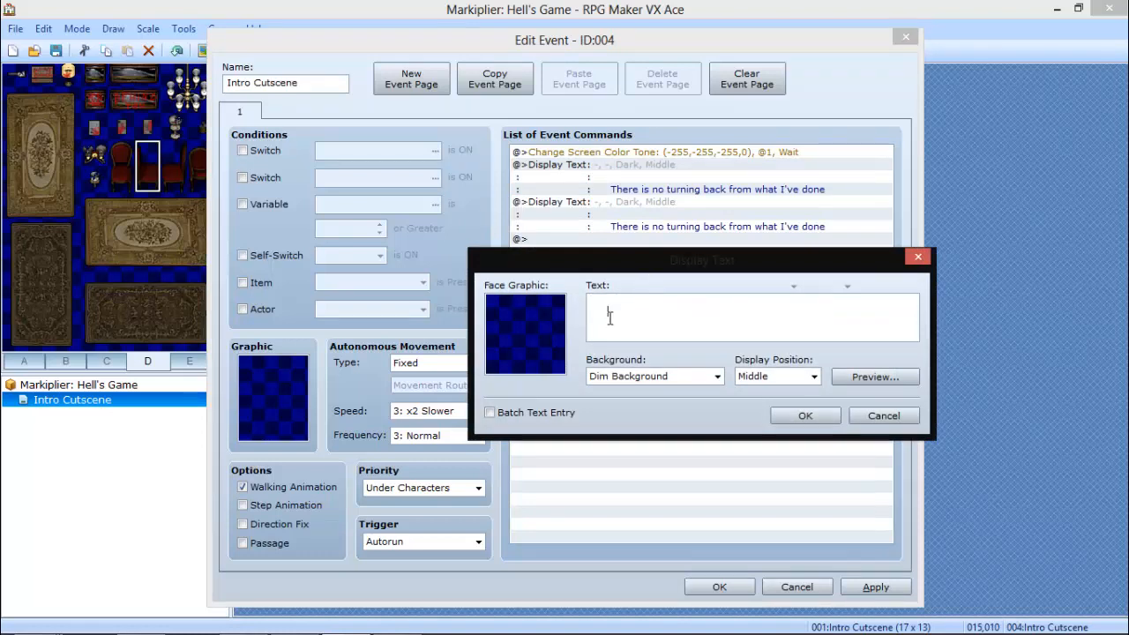
type("Once th")
key("BackSpace")
key("BackSpace")
type("you play it")
key("BackSpace")
key("BackSpace")
key("BackSpace")
key("BackSpace")
key("BackSpace")
key("BackSpace")
key("BackSpace")
key("BackSpace")
key("BackSpace")
key("BackSpace")
key("BackSpace")
key("BackSpace")
type("it chooses you it's all over ")
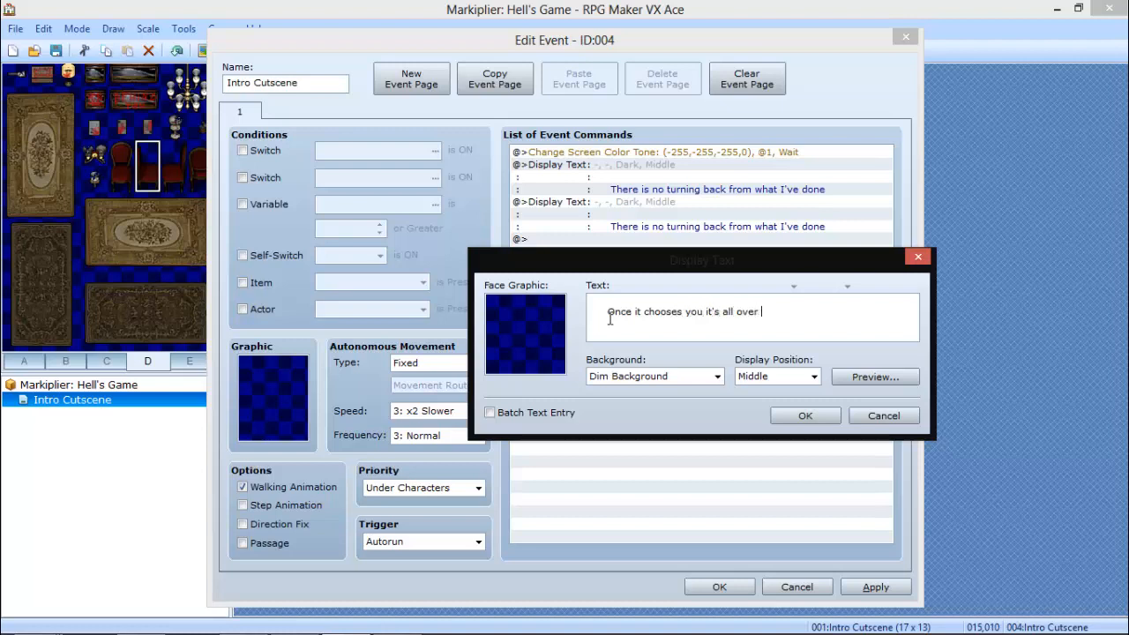
Complete the second message with "you cannot get out", reduce the line's indent and save the command.
type("you cannot get out")
key("BackSpace")
key("BackSpace")
key("BackSpace")
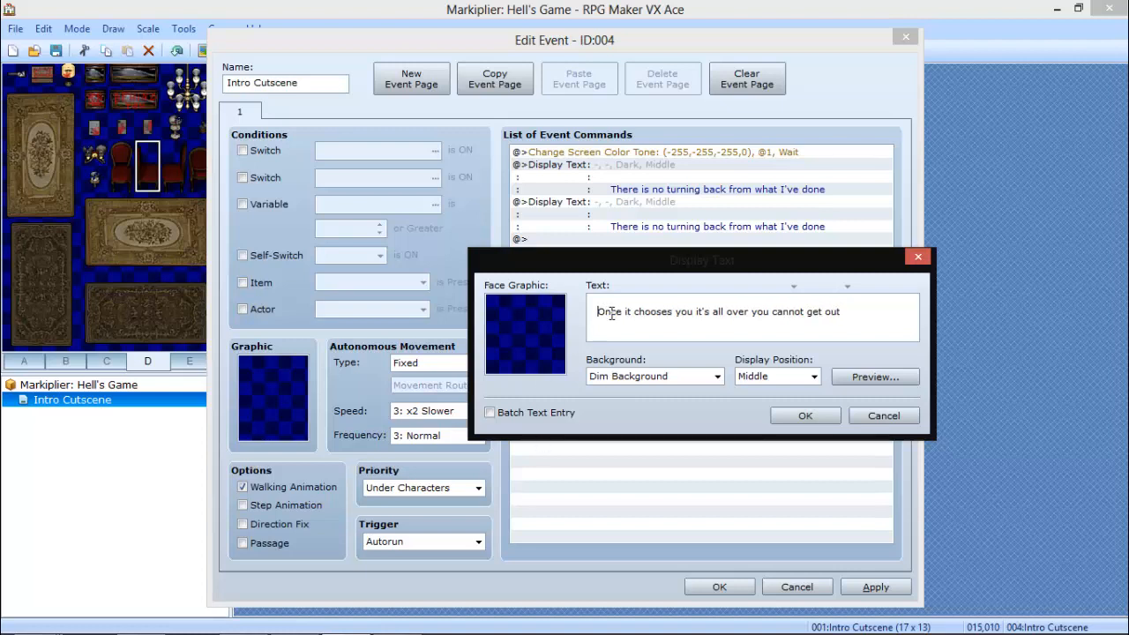
left_click(785, 419)
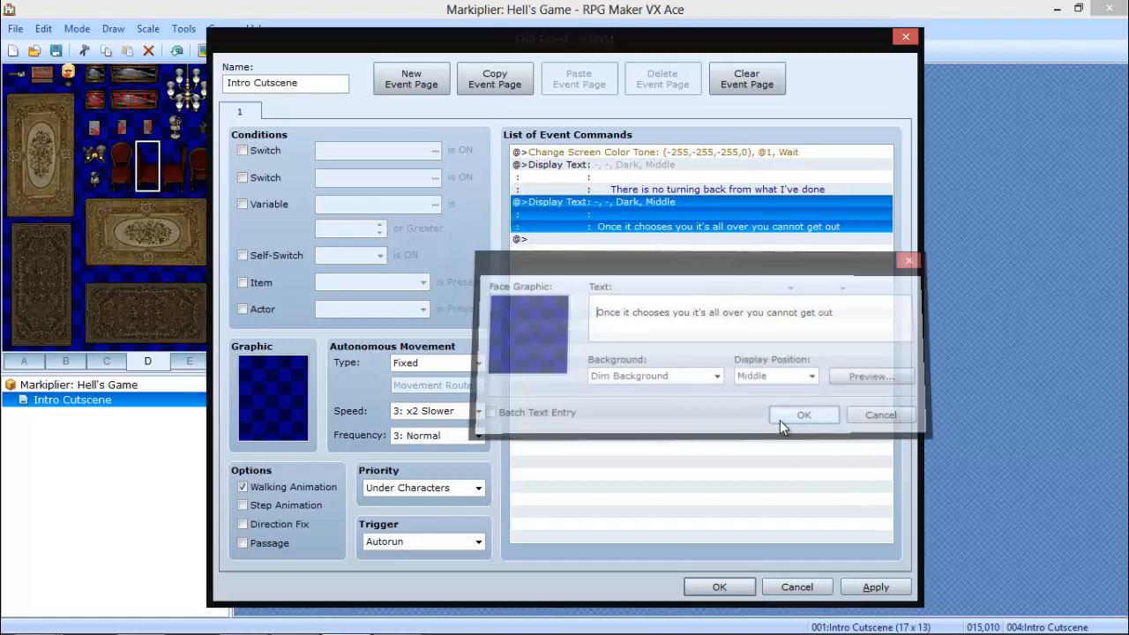
Start a Change Screen Color Tone command after the second message with Red -17, Green -34, Blue -17 and Gray 153.
left_click(708, 239)
right_click(707, 239)
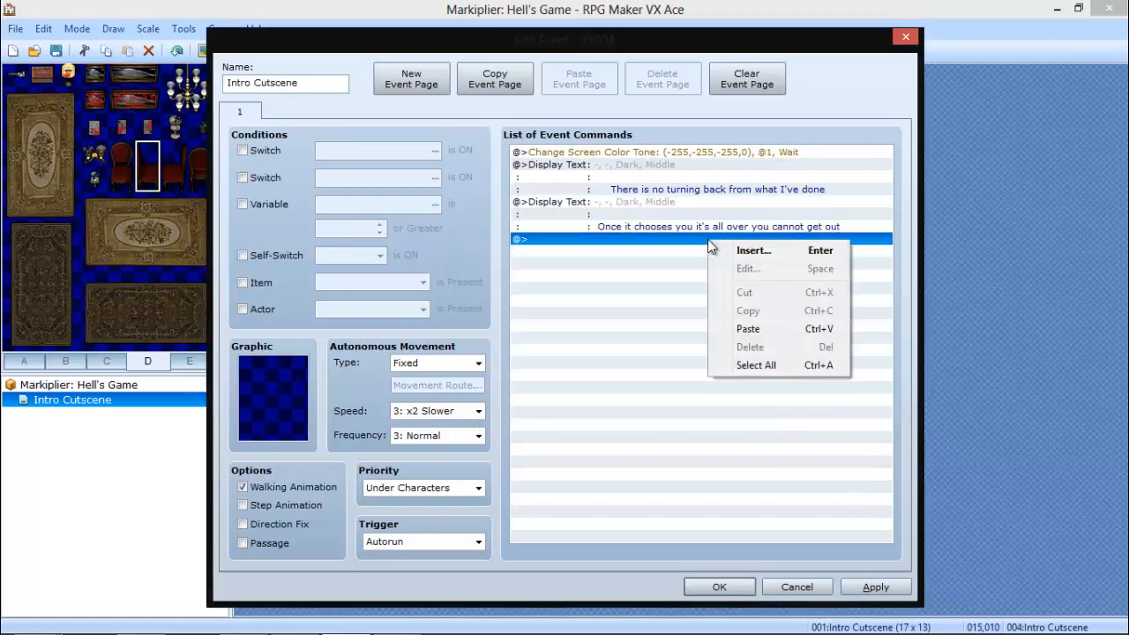
left_click(742, 253)
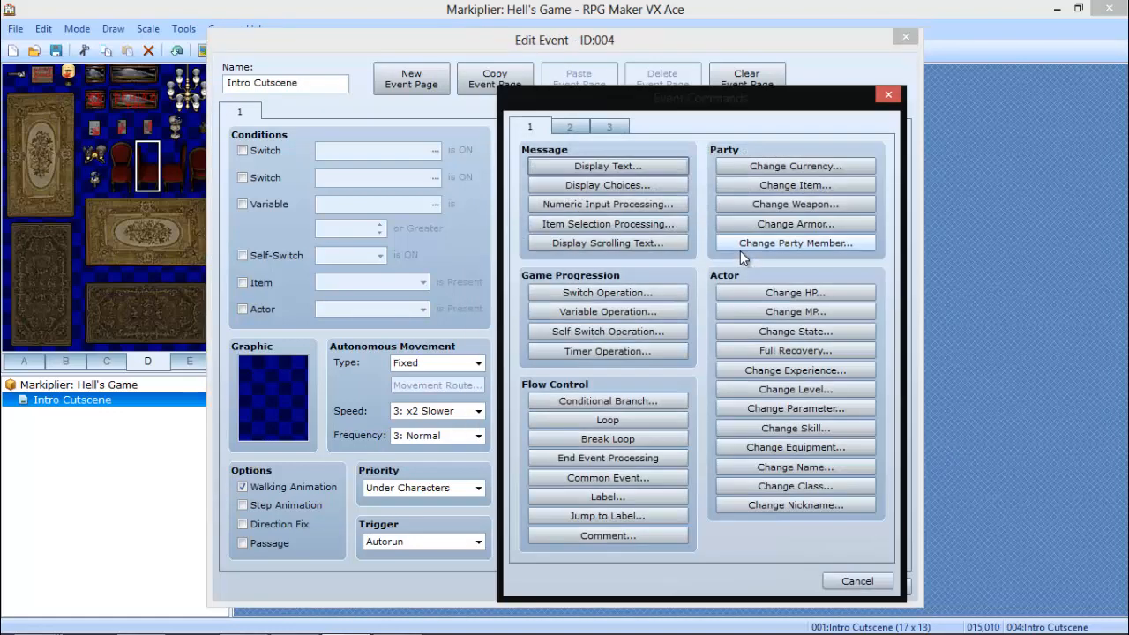
left_click(615, 168)
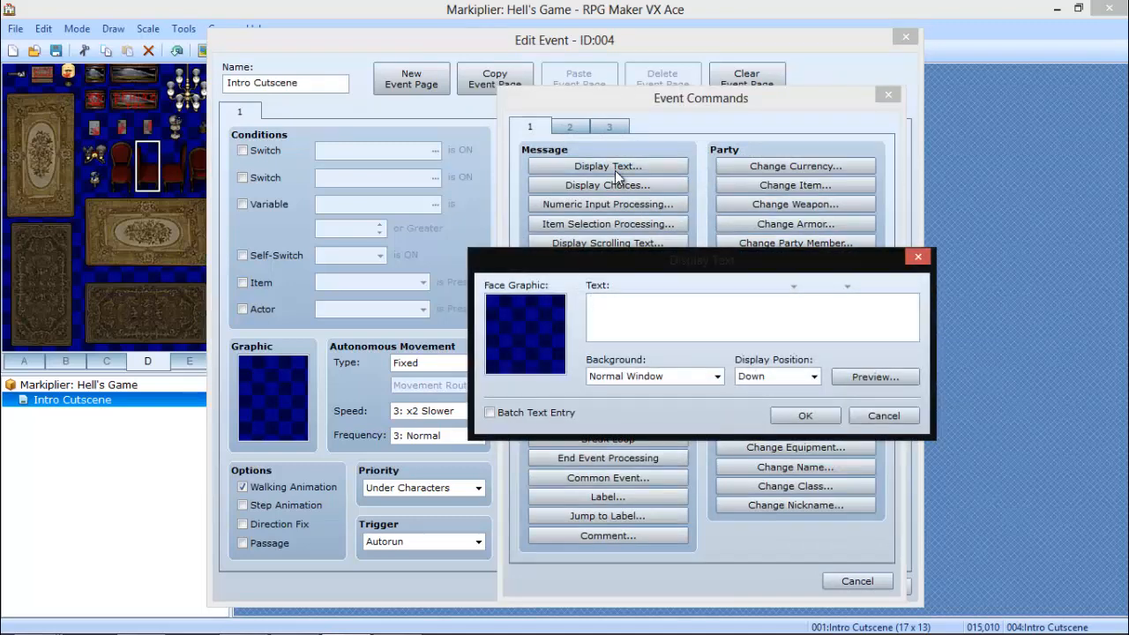
left_click(919, 258)
left_click(570, 126)
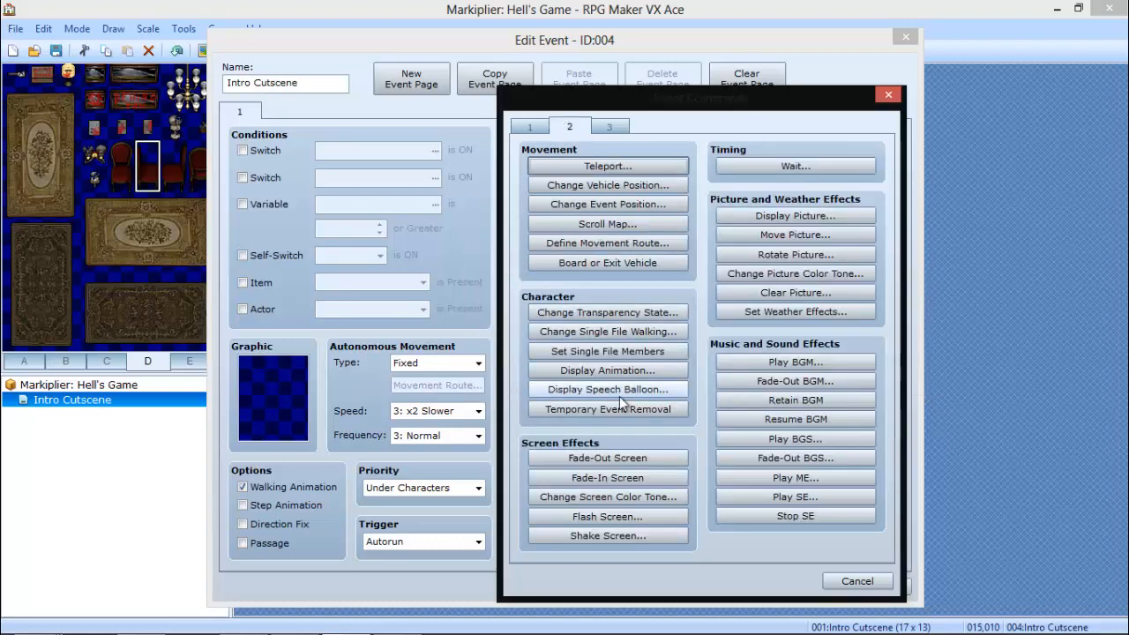
left_click(613, 496)
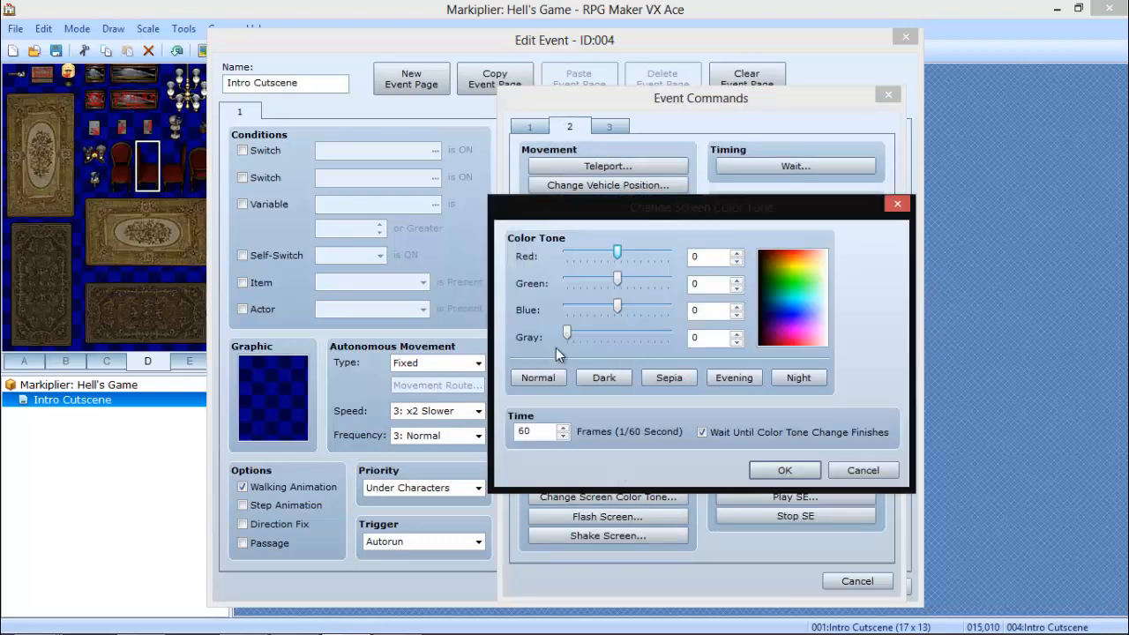
left_click_drag(581, 331, 607, 253)
mouse_move(621, 337)
left_mouse_down()
mouse_move(642, 338)
mouse_move(621, 336)
left_mouse_up()
left_click_drag(608, 253, 615, 254)
left_click_drag(610, 302, 615, 261)
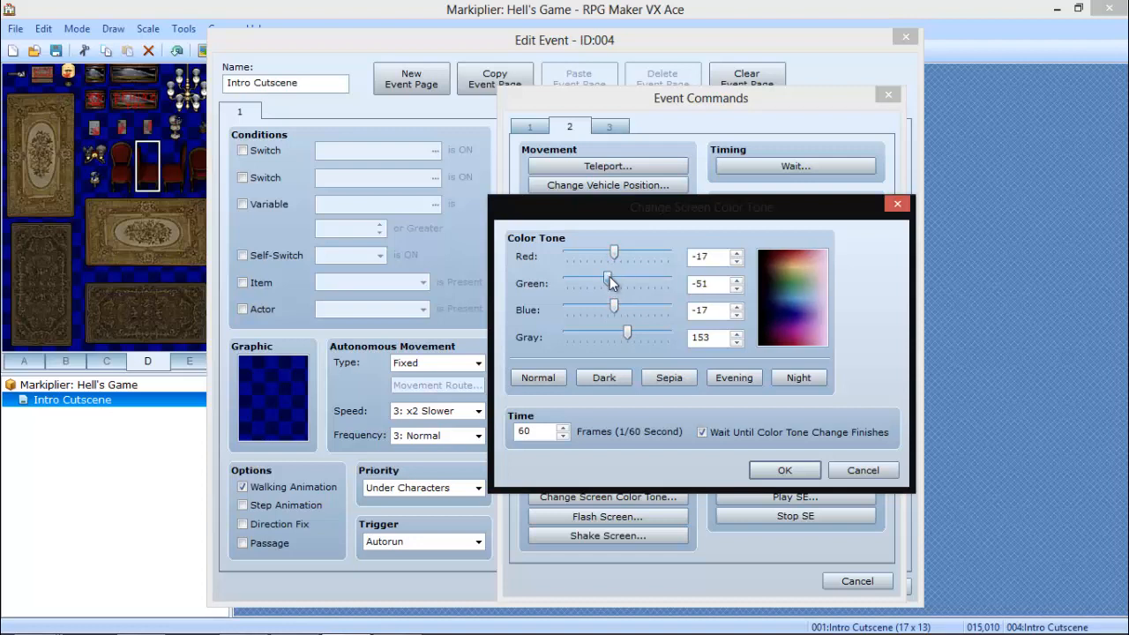
left_click_drag(610, 277, 612, 277)
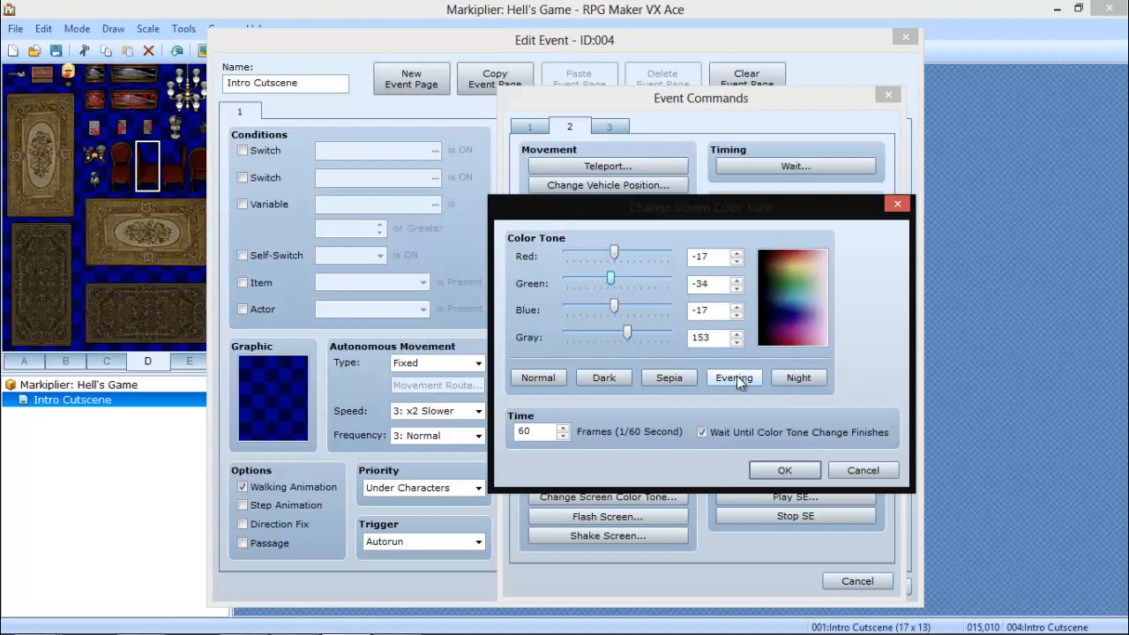
Set the color tone change's time to 1 frame and save the command.
double_click(539, 431)
type("1")
left_click(781, 471)
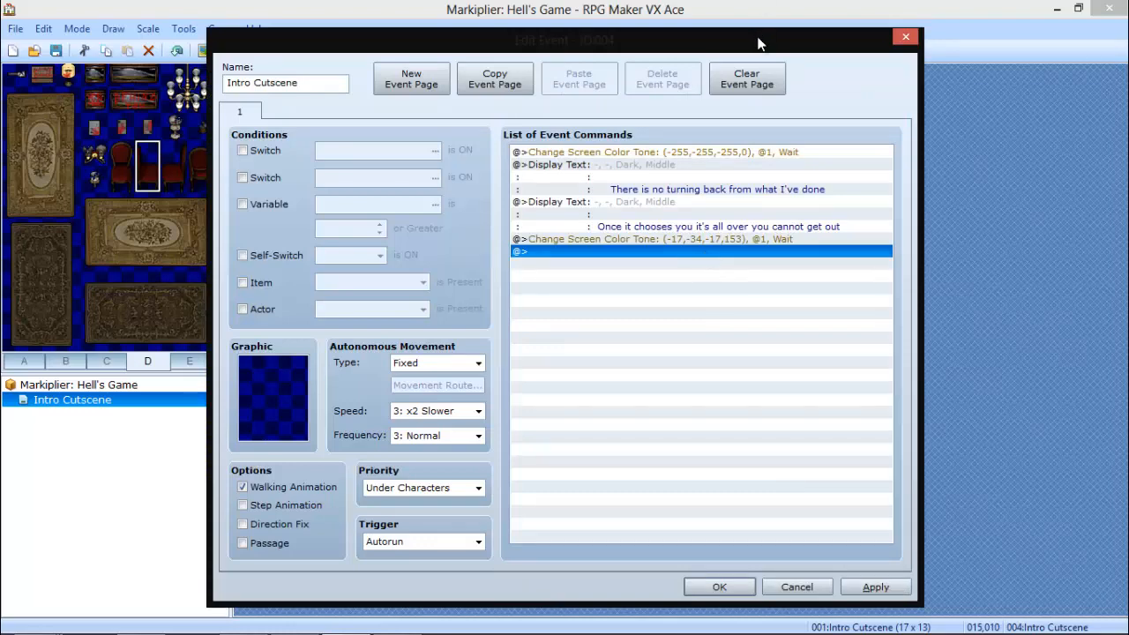
Add a normal-window Display Text after the second color tone change, reading "Markiplier:" with "I'm back." on the next line.
left_click_drag(760, 38, 1034, 24)
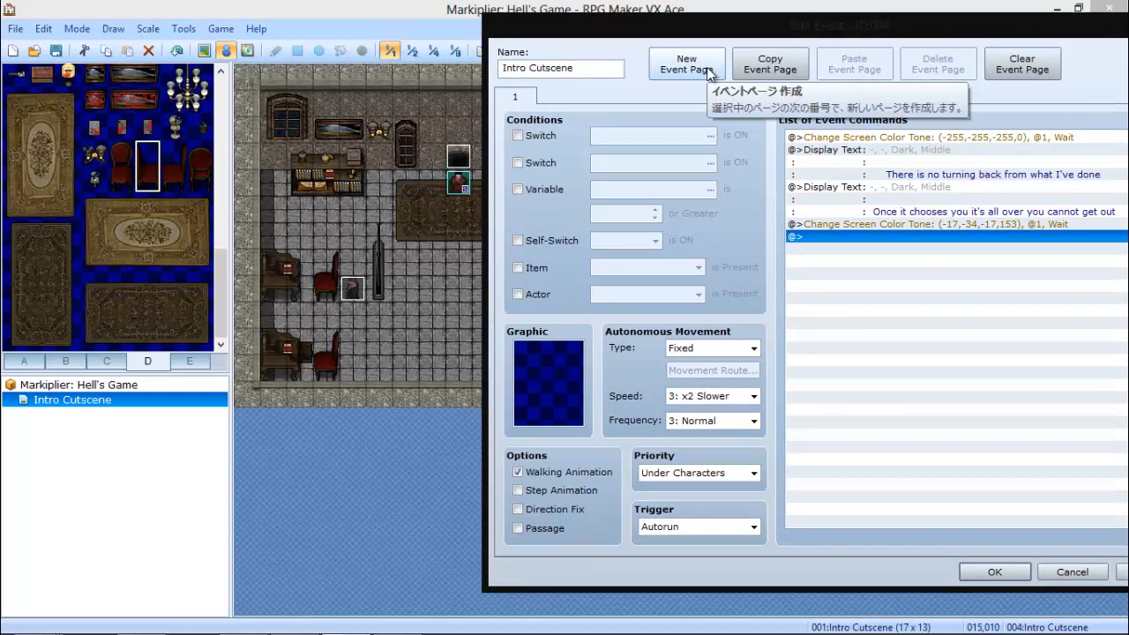
double_click(851, 248)
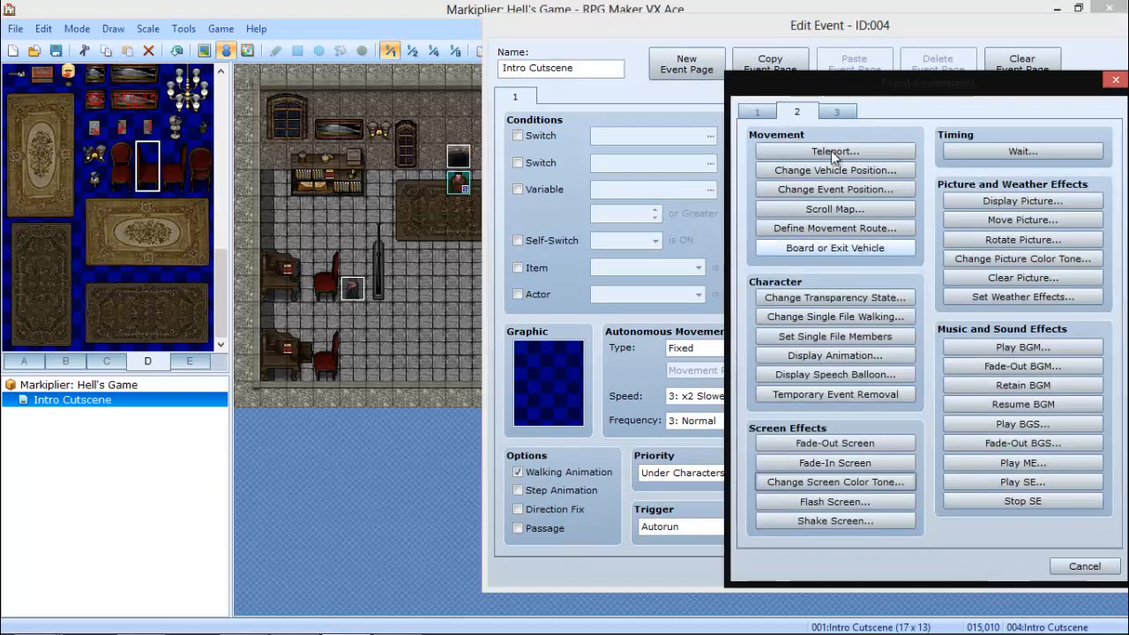
left_click(831, 151)
key("Escape")
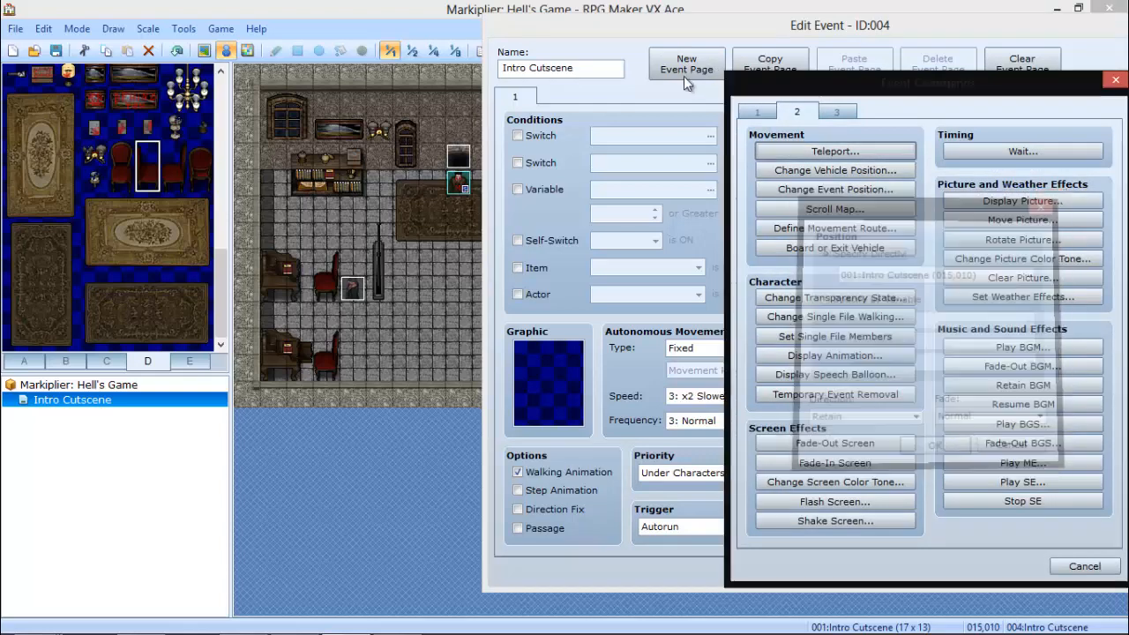
left_click(757, 112)
left_click(801, 150)
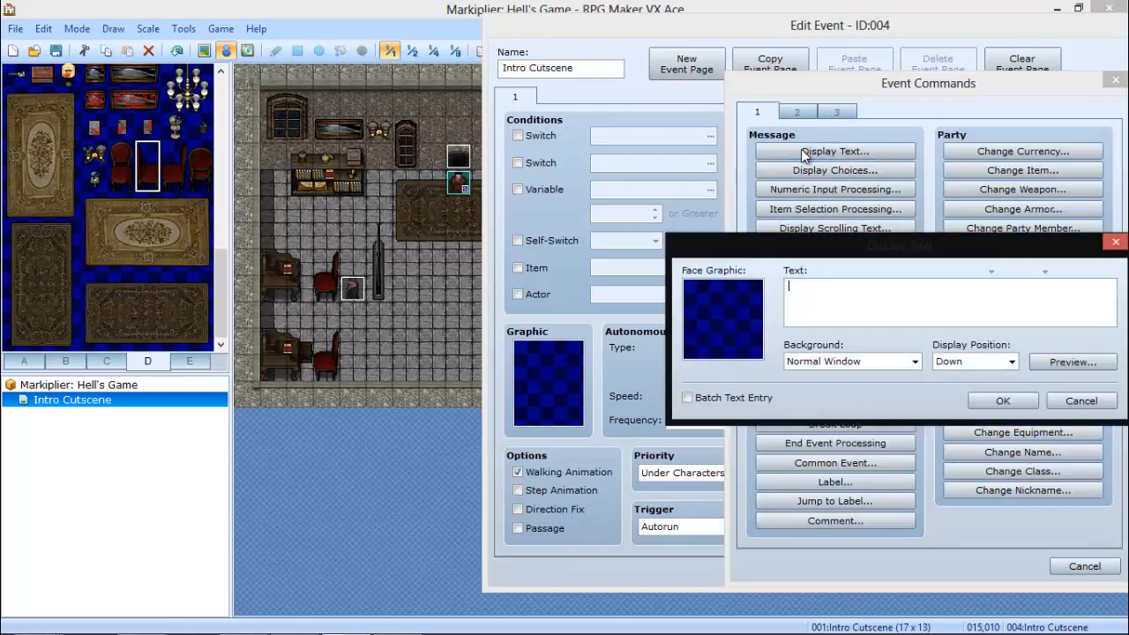
type("Markipl")
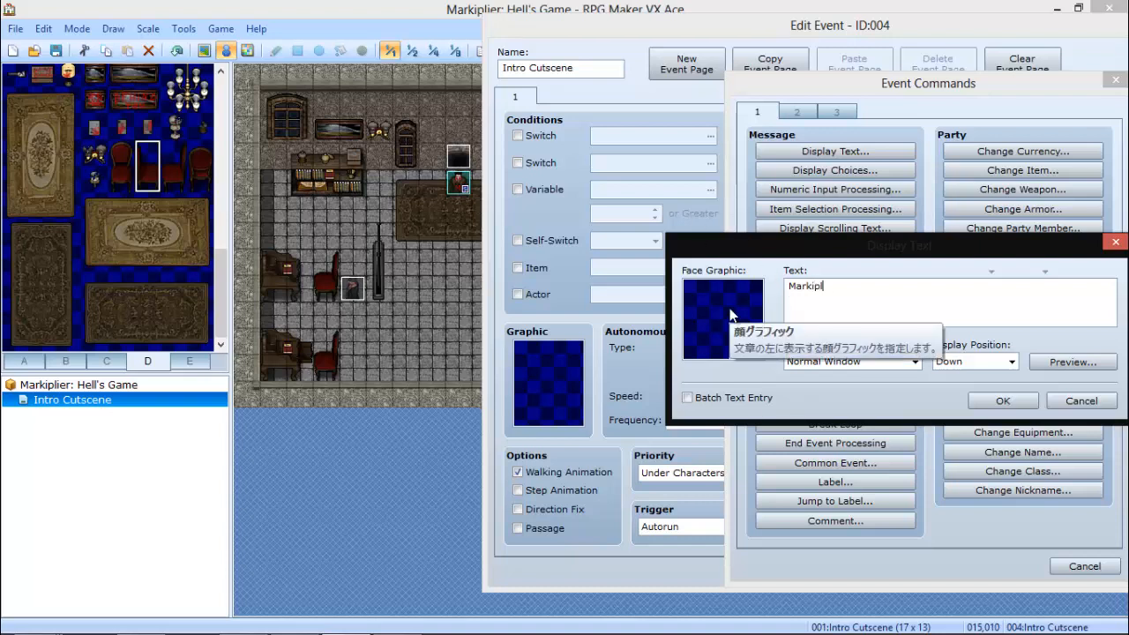
type("ier:")
key("Return")
type("I'm back.")
left_click(1002, 400)
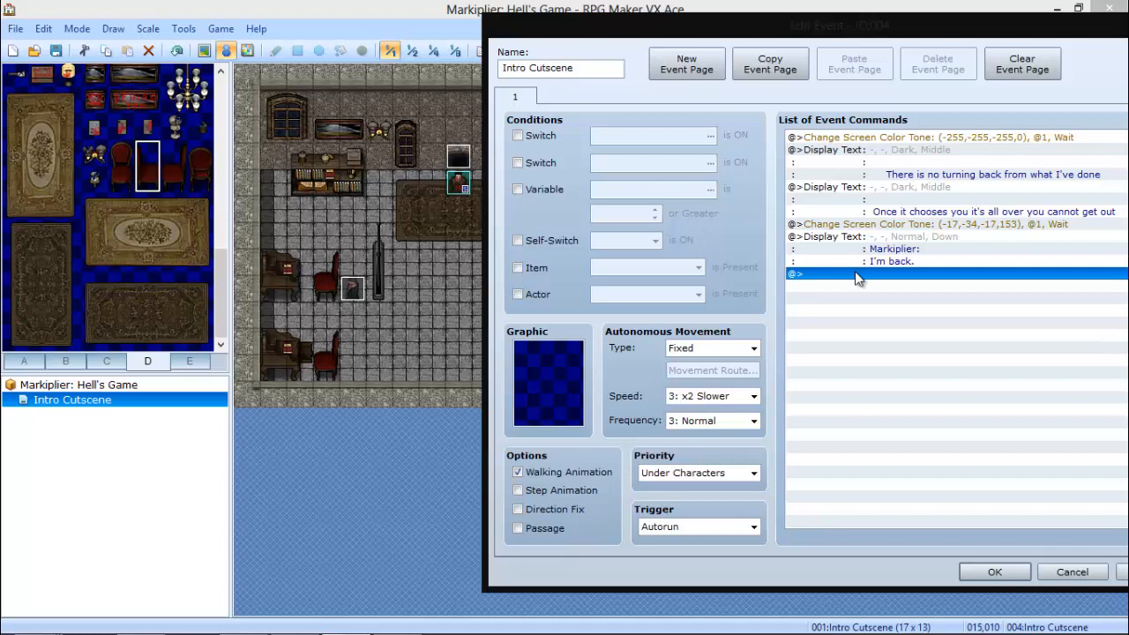
Add a movement route after the "I'm back." message that moves the Player down three times.
right_click(857, 279)
left_click(874, 281)
left_click(808, 114)
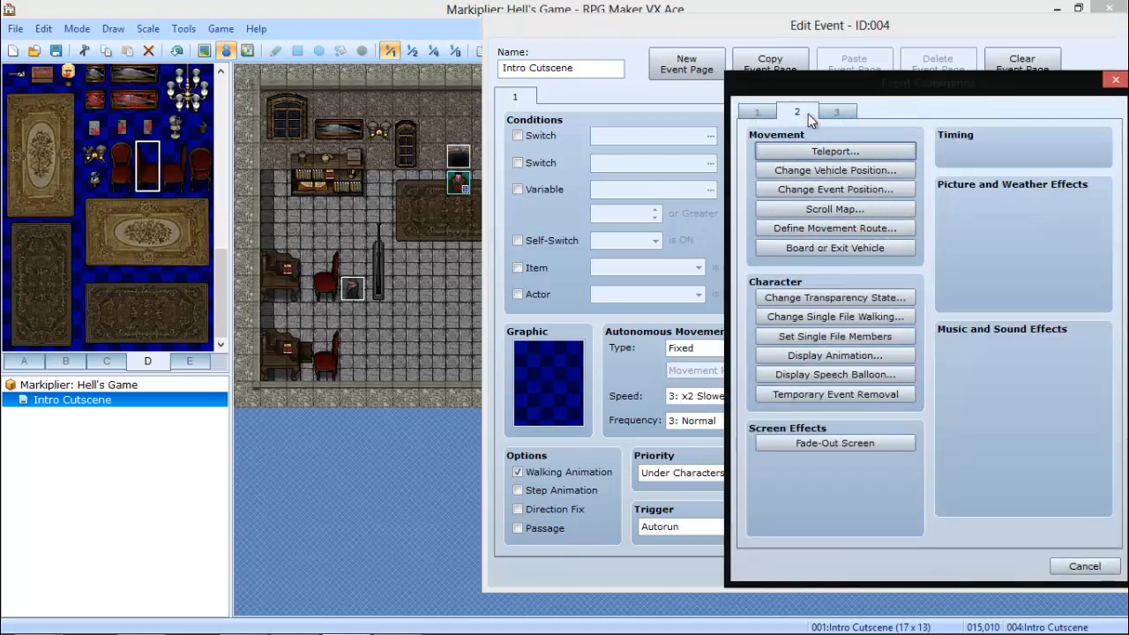
left_click(824, 227)
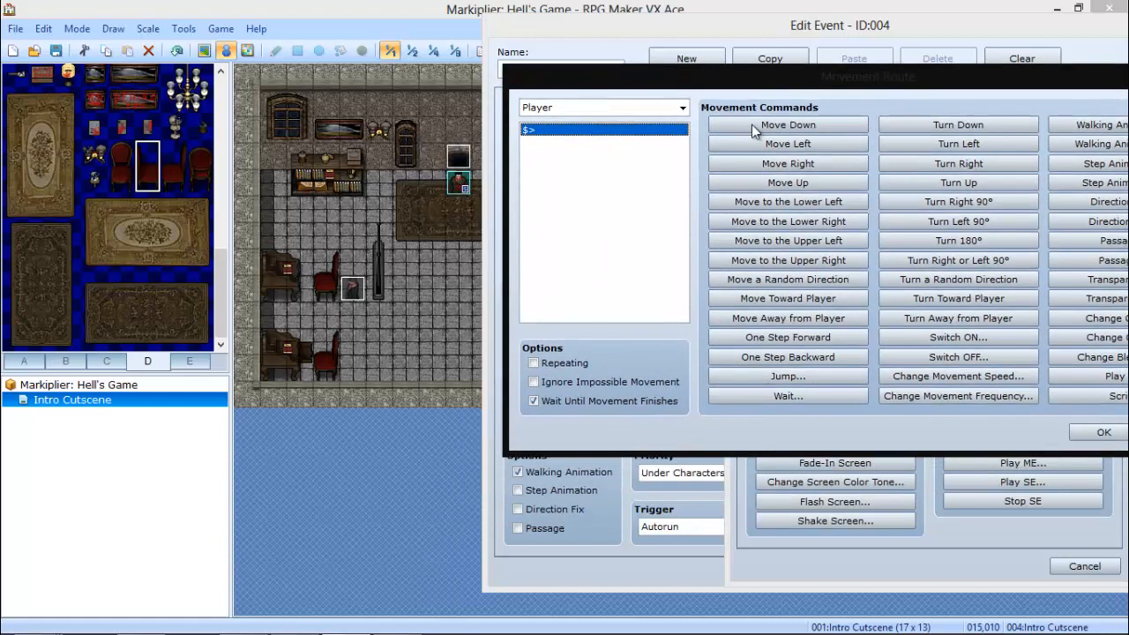
left_click(770, 124)
left_click(770, 125)
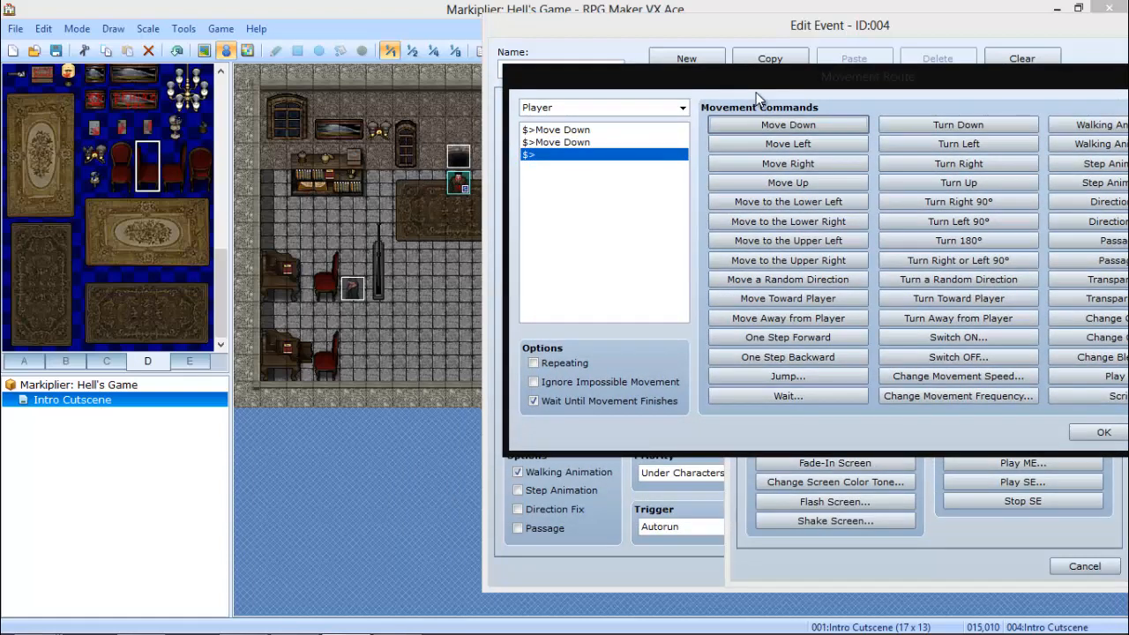
left_click(788, 124)
left_click(1025, 430)
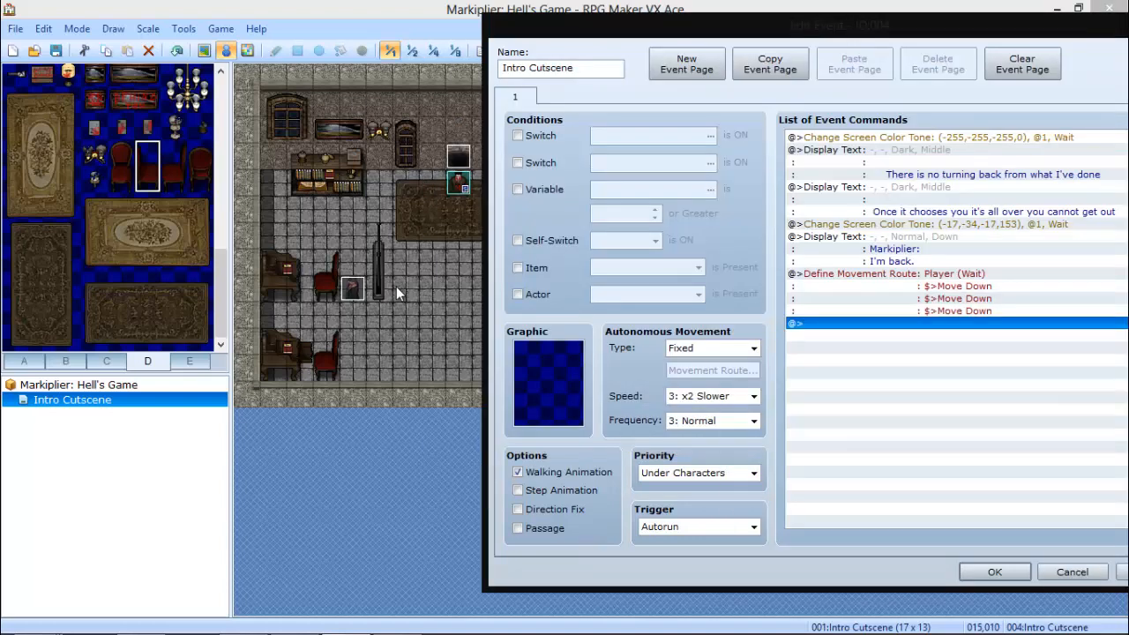
Add a movement route for the 003:Bob event that makes it turn right.
right_click(927, 325)
left_click(961, 338)
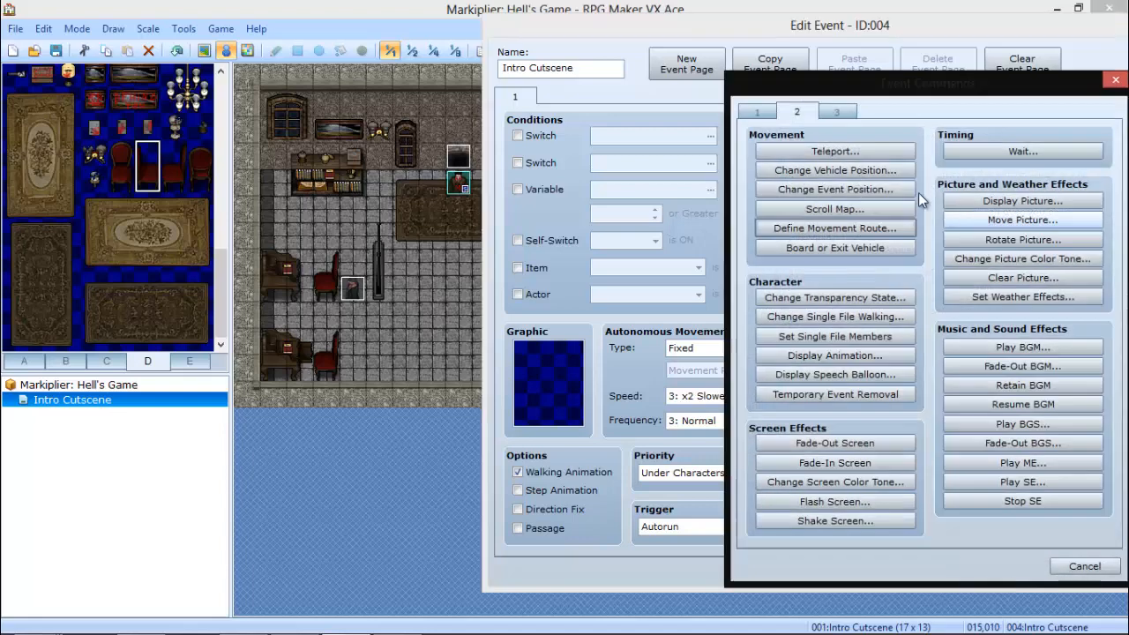
left_click(764, 111)
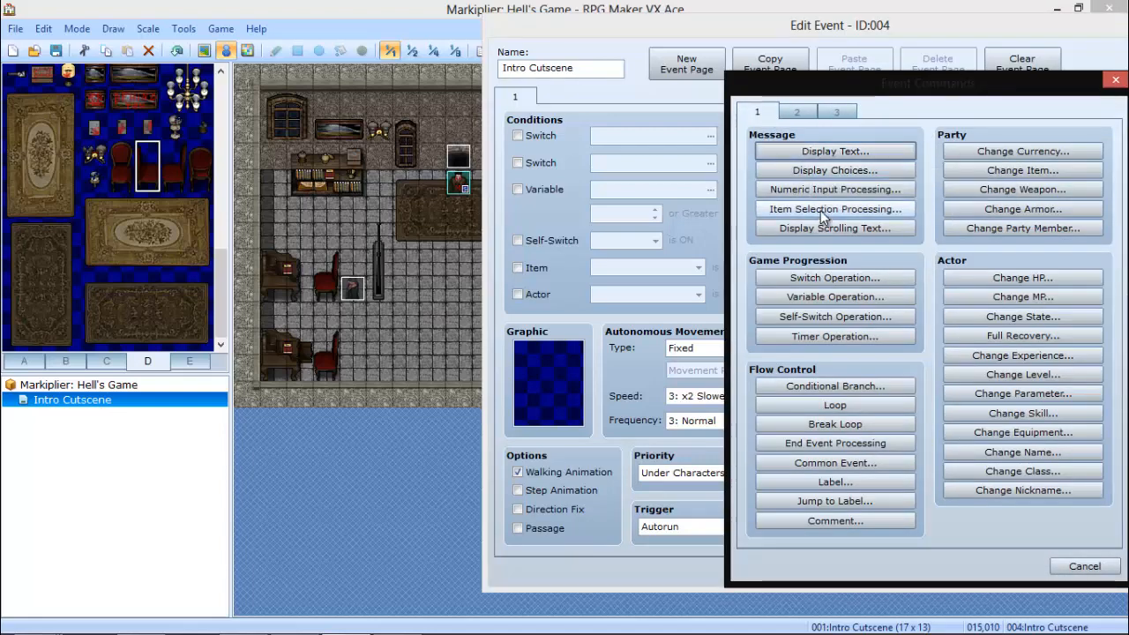
left_click(797, 111)
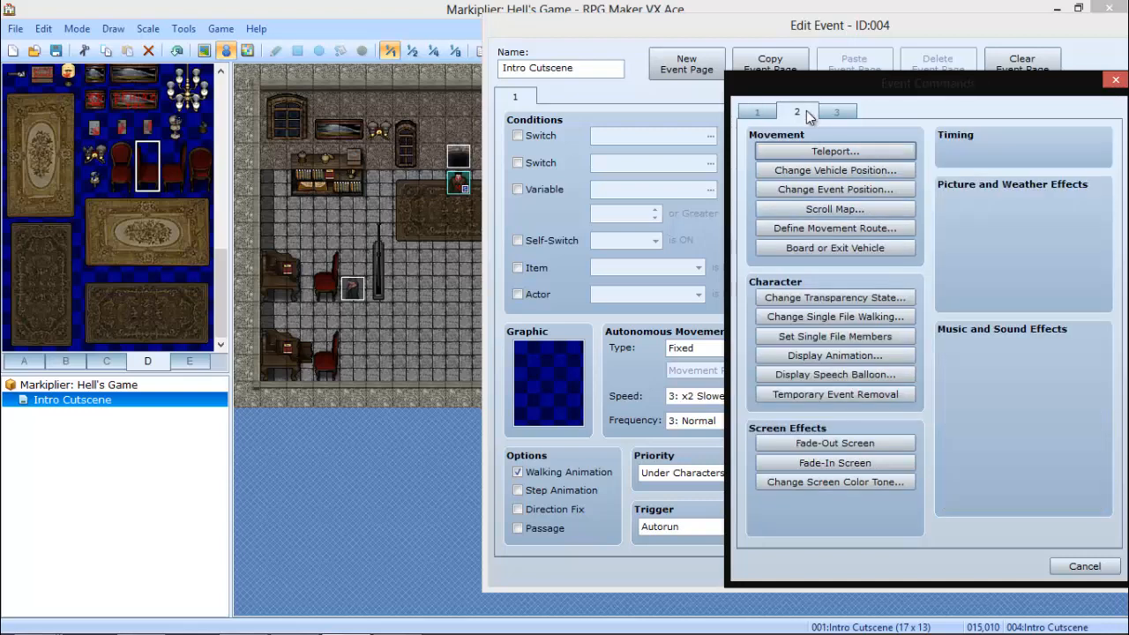
left_click(829, 231)
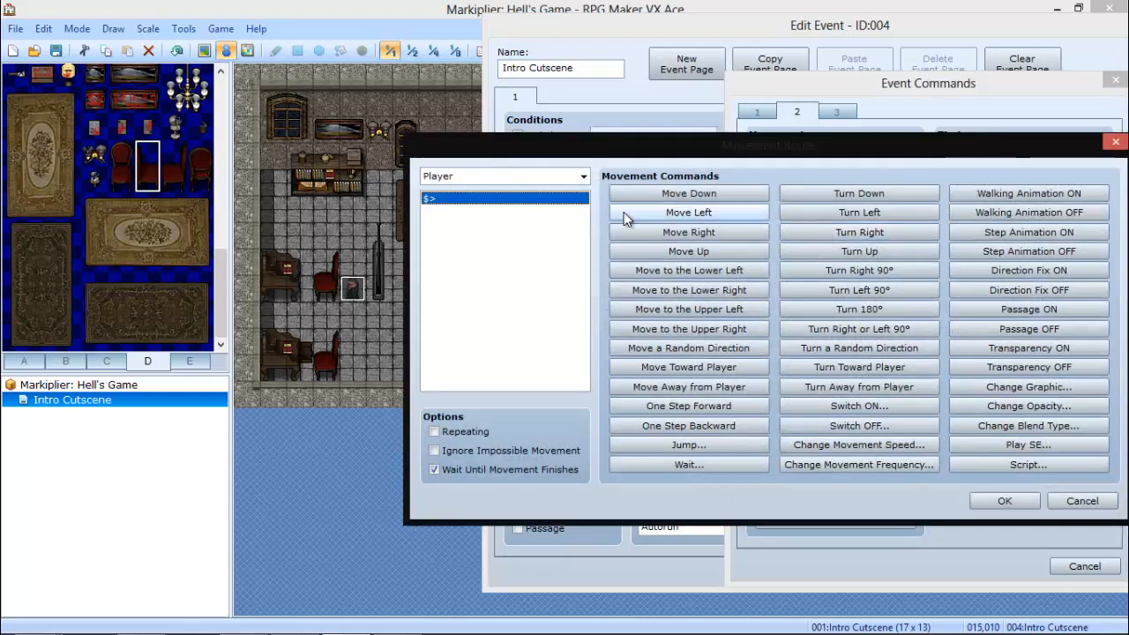
left_click(538, 177)
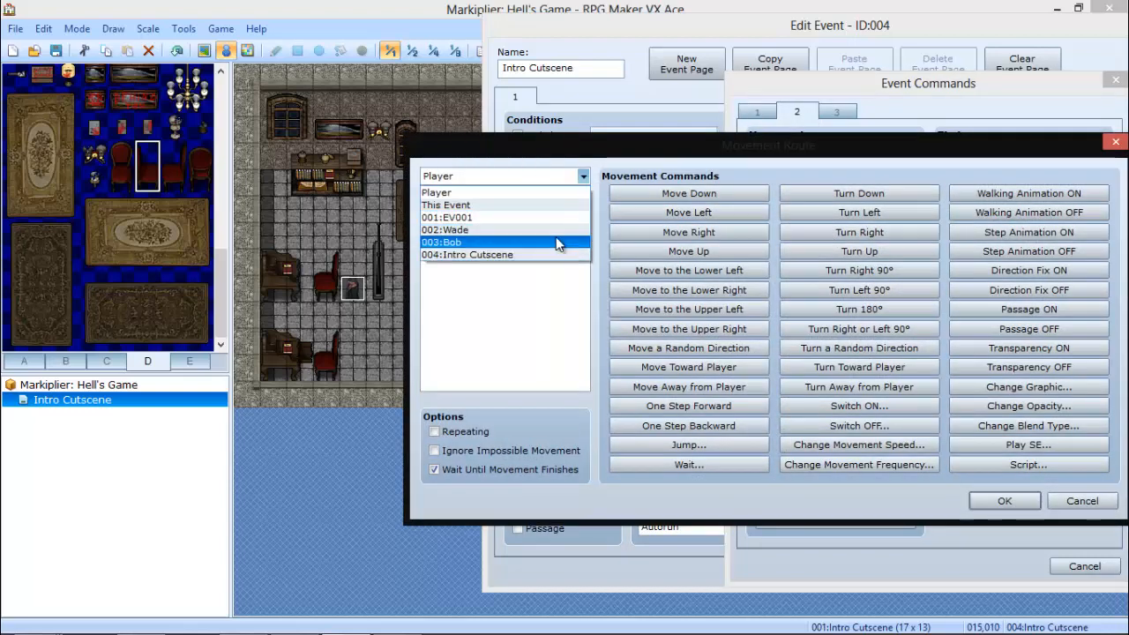
left_click(554, 242)
left_click_drag(849, 145, 935, 134)
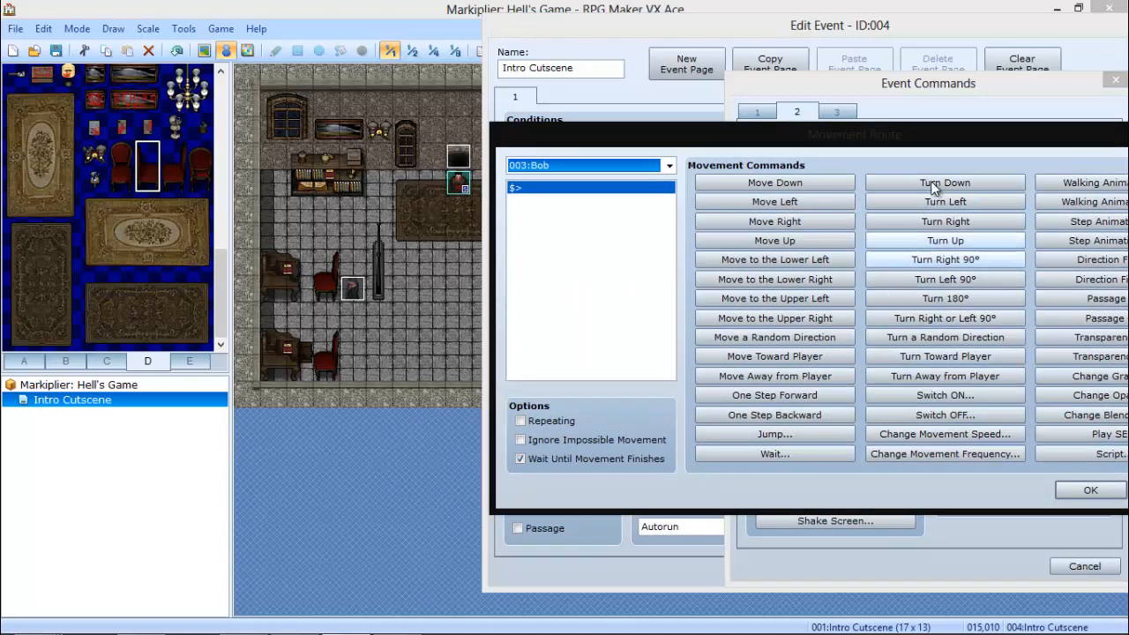
left_click(941, 225)
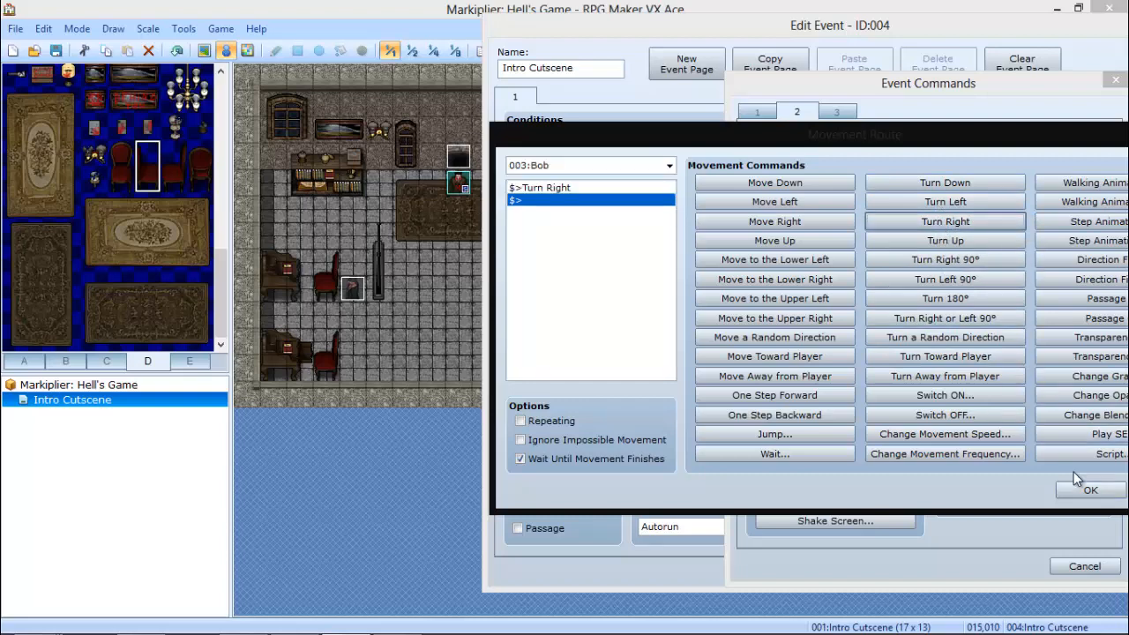
left_click(1090, 489)
Add a Display Text after Bob's movement route, reading "Bob:" with "Welcom back glad you are safe." on the next line.
right_click(893, 353)
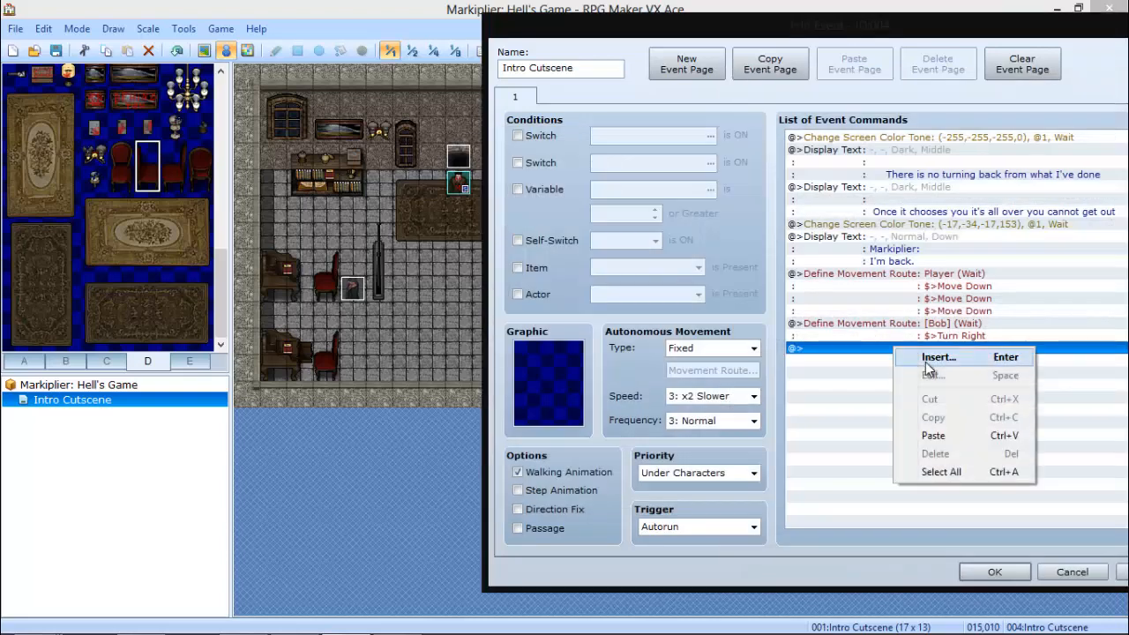
left_click(907, 356)
left_click(756, 113)
left_click(790, 151)
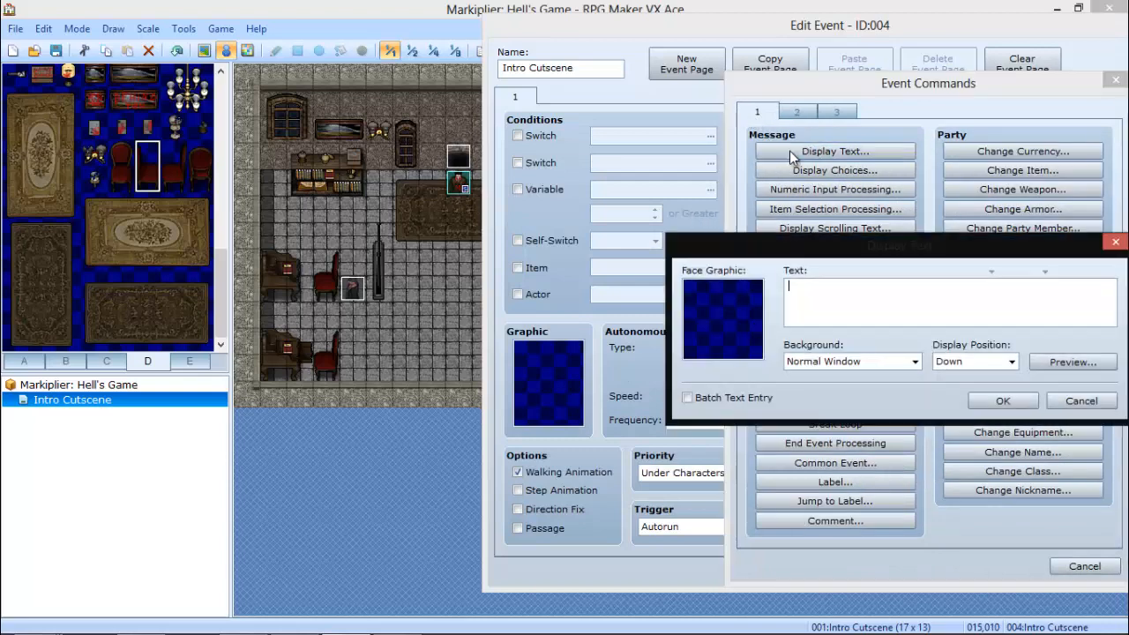
type("Bob:")
key("Return")
type("Welcom back ")
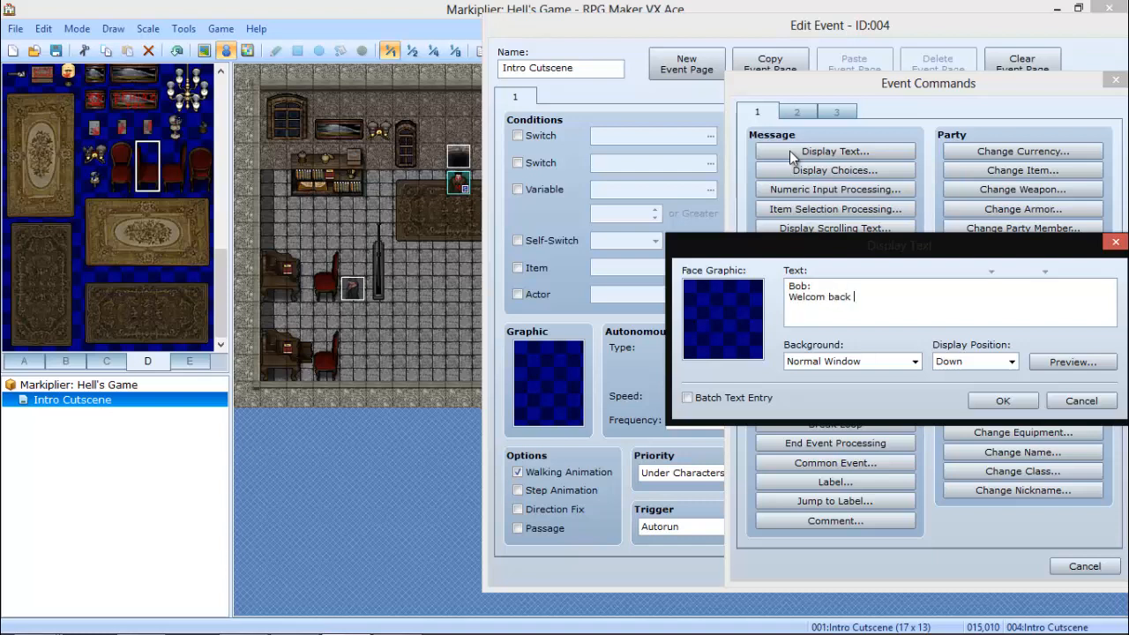
type("glad you are safe.")
left_click(998, 401)
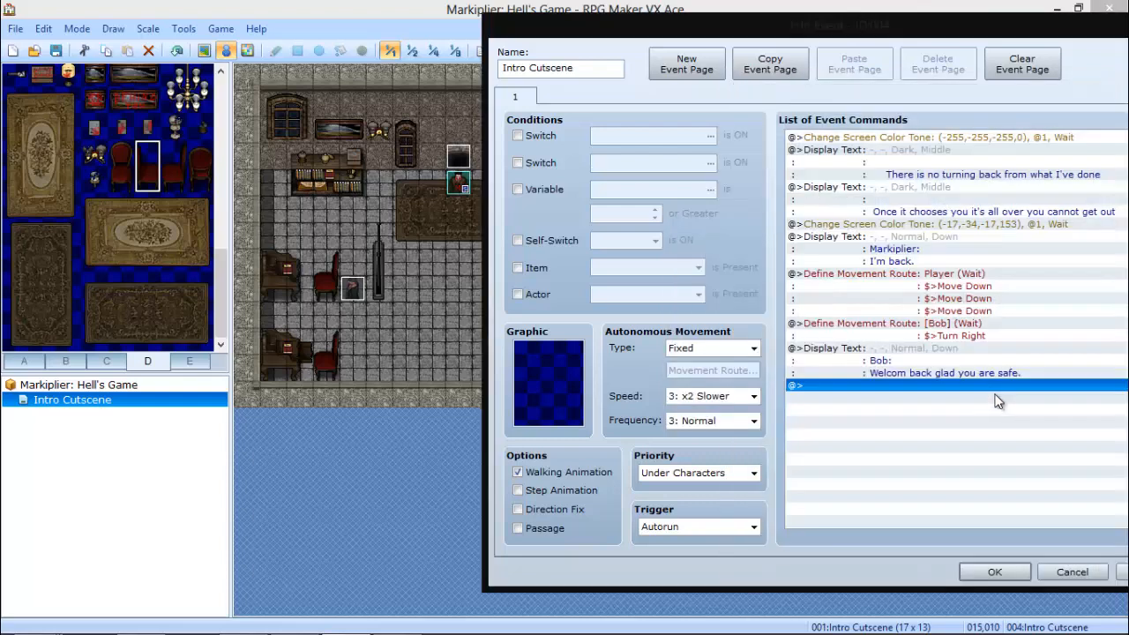
Correct the second line of Bob's Display Text to "Welcome back glad you are safe.".
left_click(894, 360)
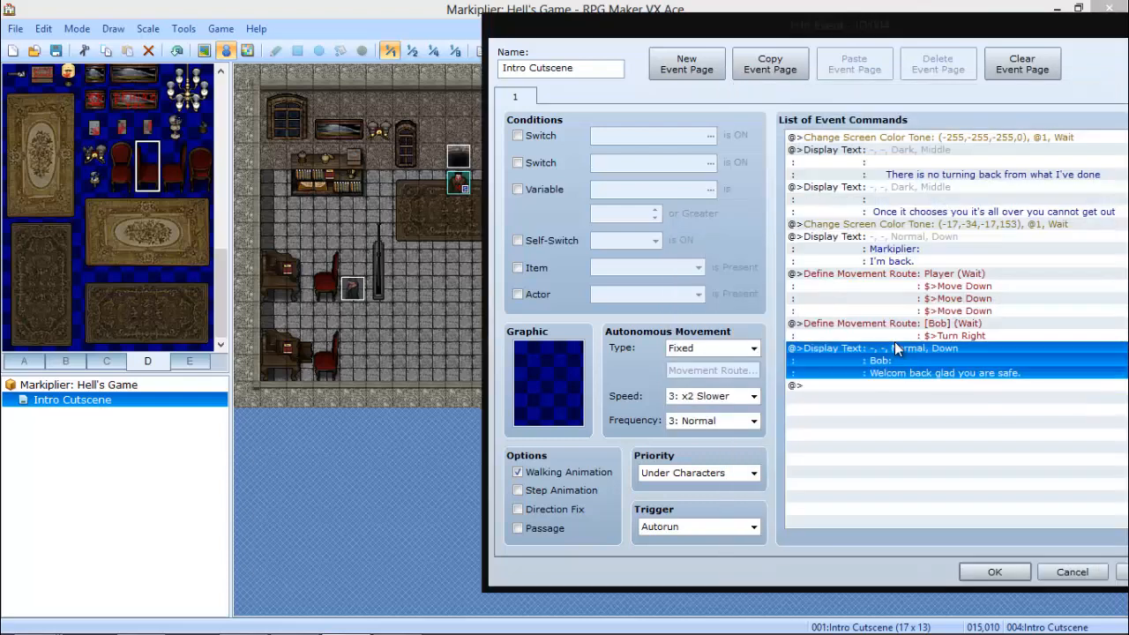
double_click(894, 341)
left_click(829, 297)
type("elcome back glad you are safe.")
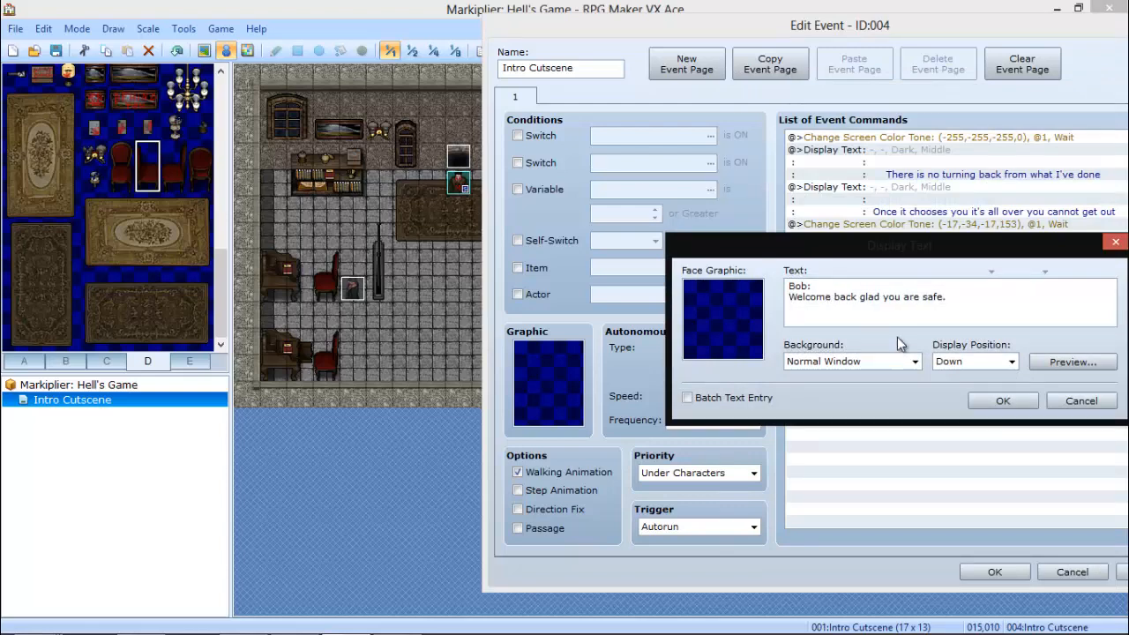
left_click(999, 402)
Count the tiles below the Player's start on the map and remove one Move Down from the Player's first movement route, leaving two.
left_click_drag(769, 18, 18, 45)
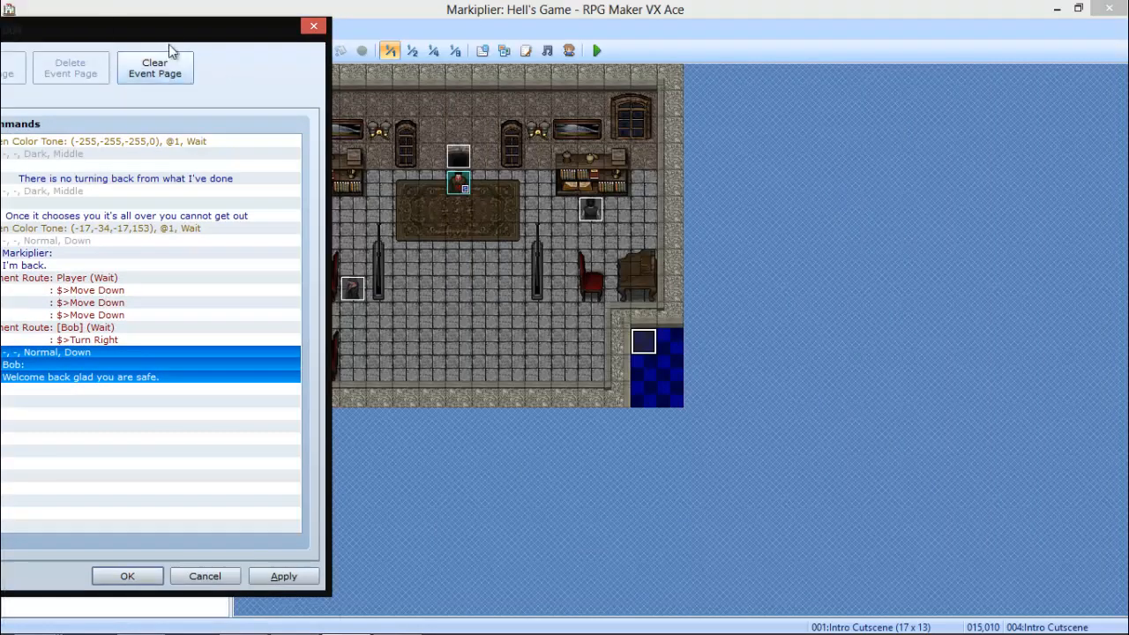
left_click_drag(168, 26, 582, 417)
left_click_drag(684, 220, 389, 289)
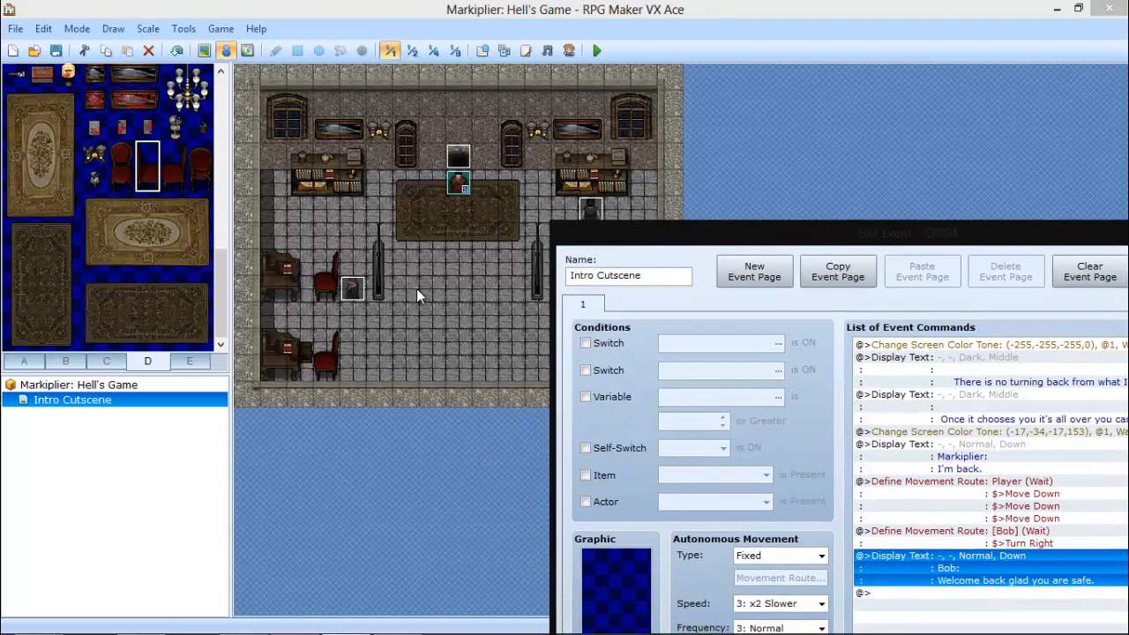
left_click(458, 206)
left_click(458, 228)
left_click(458, 255)
left_click(456, 287)
double_click(876, 487)
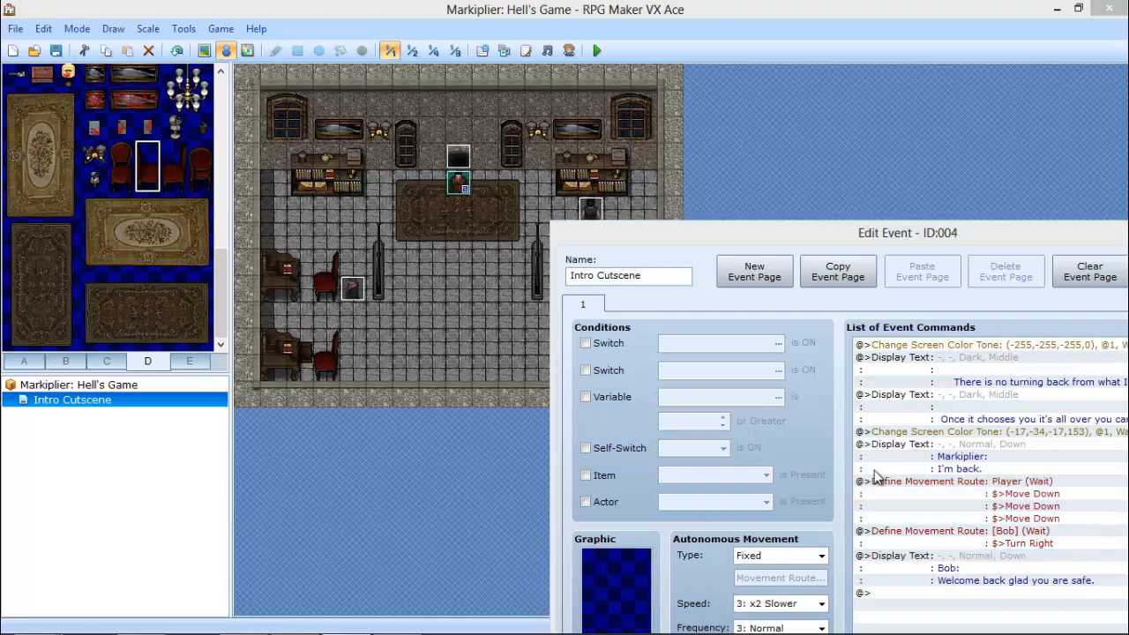
left_click(481, 337)
key("Delete")
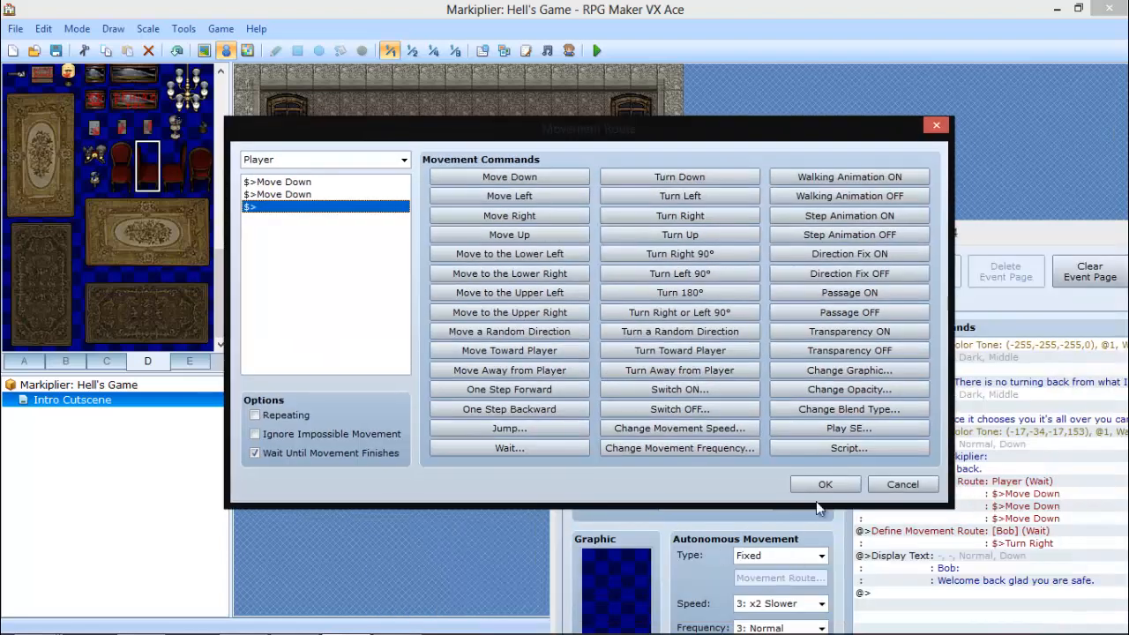
left_click(823, 481)
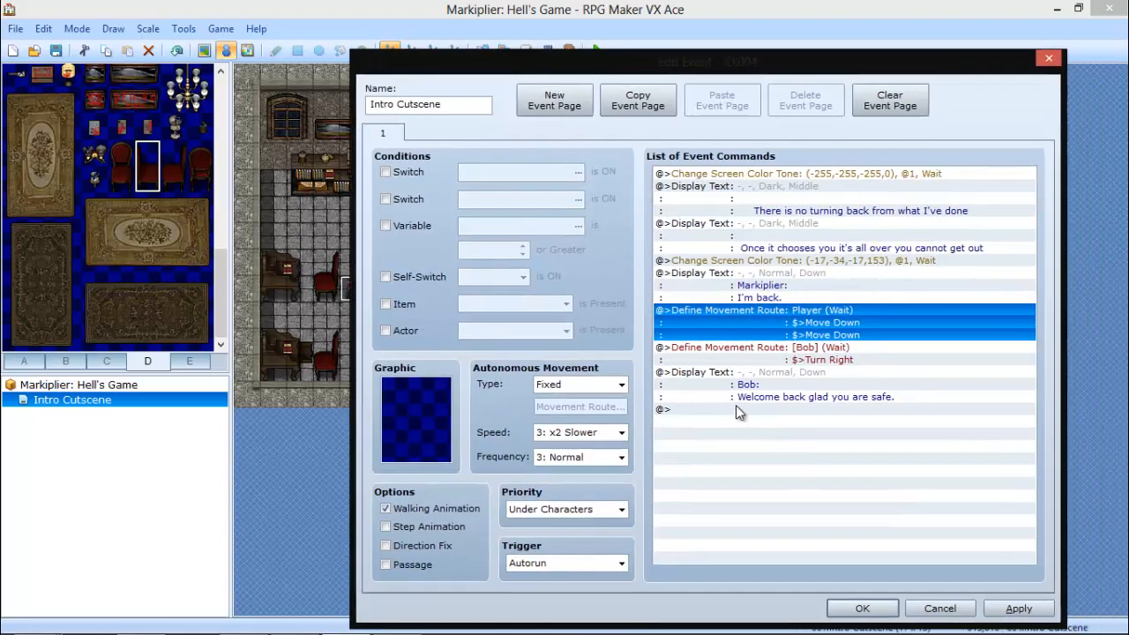
Add a Player movement route after Bob's message with four Move Right commands followed by Turn Up.
right_click(736, 404)
left_click(751, 417)
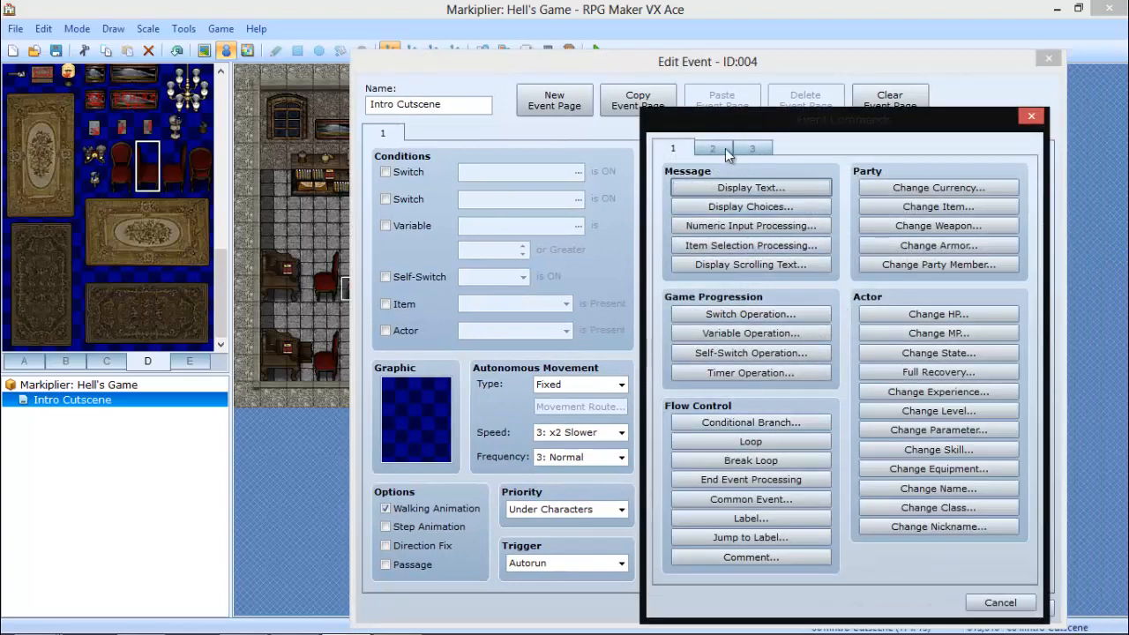
left_click(712, 147)
left_click(747, 263)
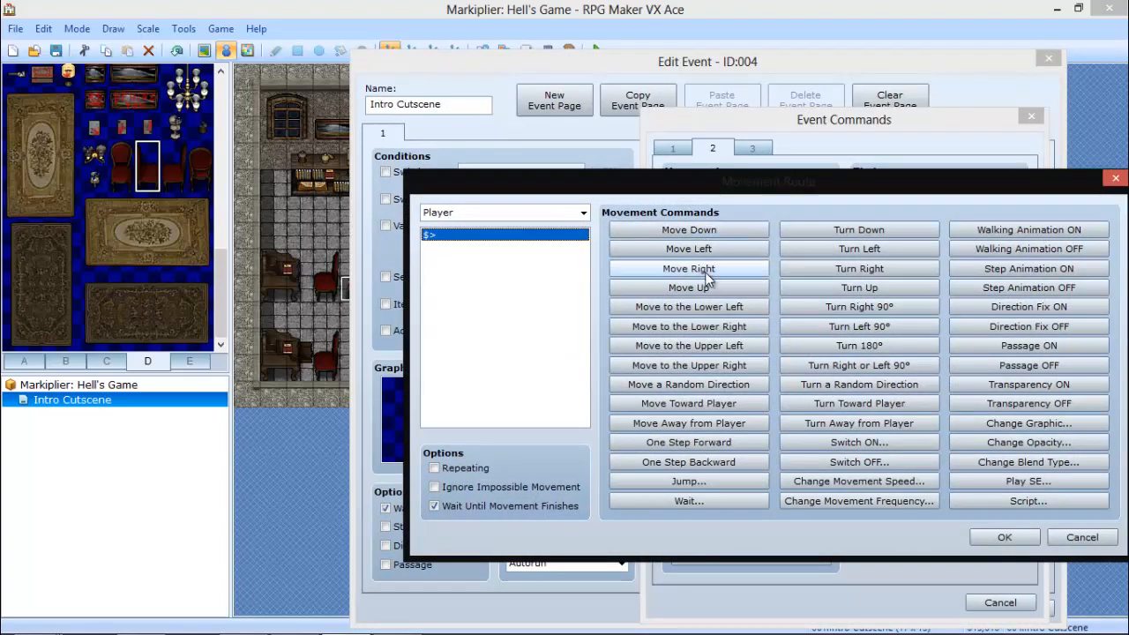
left_click(706, 249)
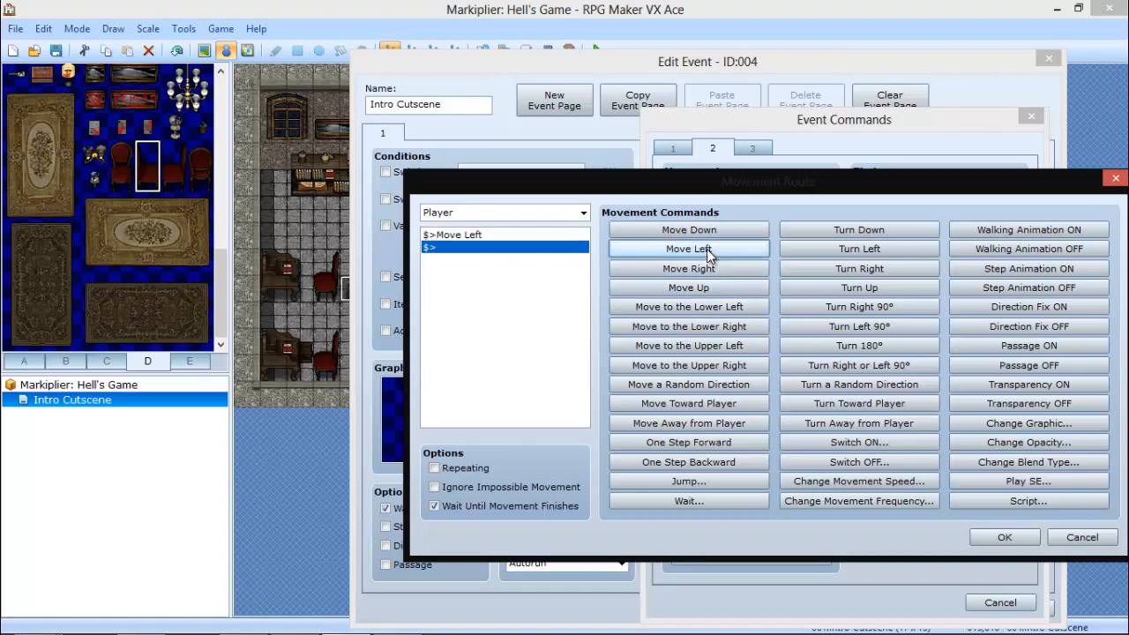
left_click(551, 235)
key("Delete")
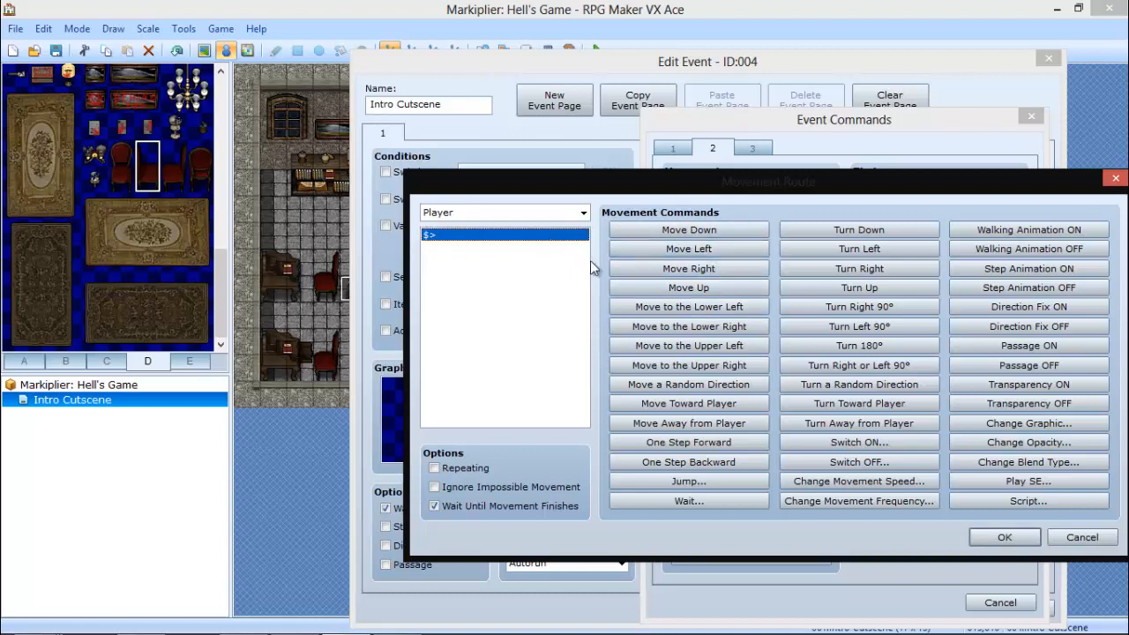
left_click(756, 263)
left_click(757, 264)
left_click(758, 267)
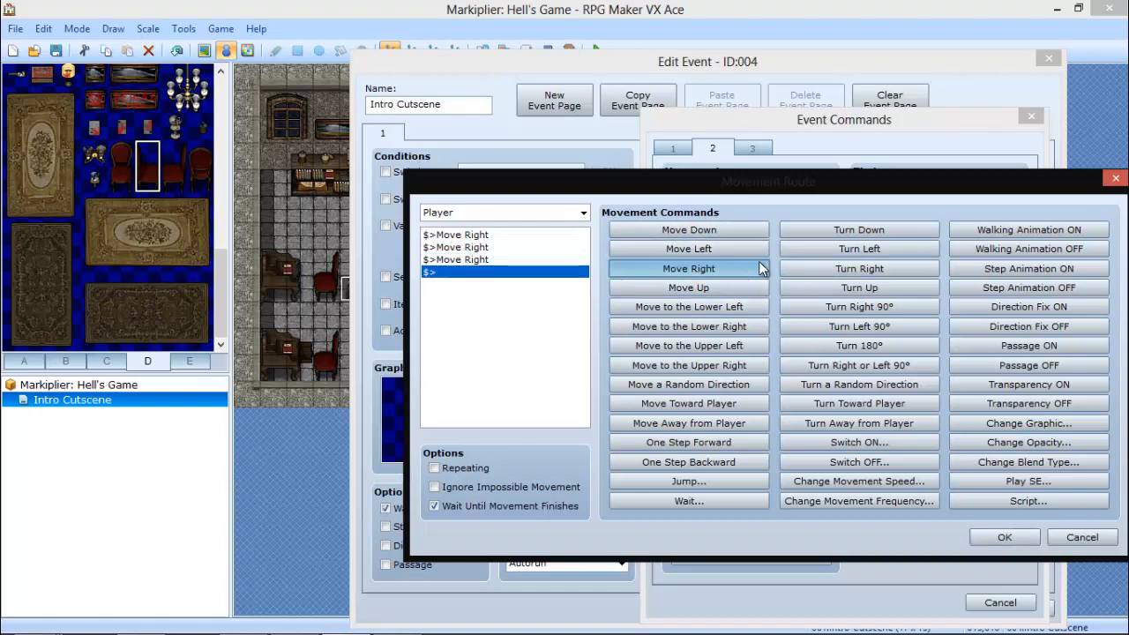
left_click(761, 268)
left_click(790, 287)
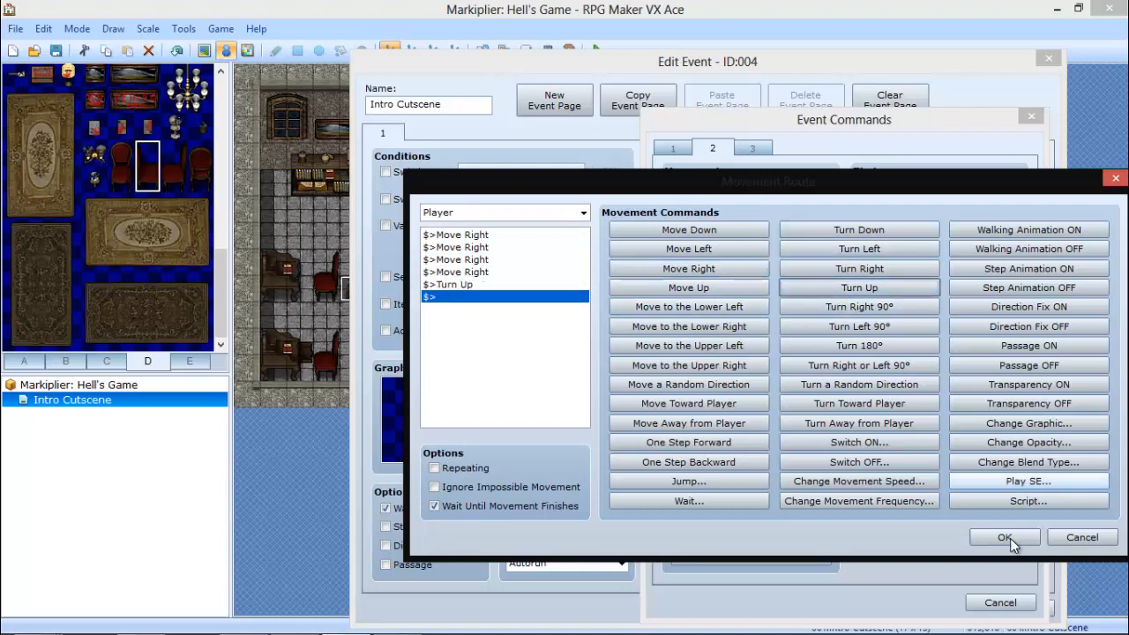
left_click(1005, 538)
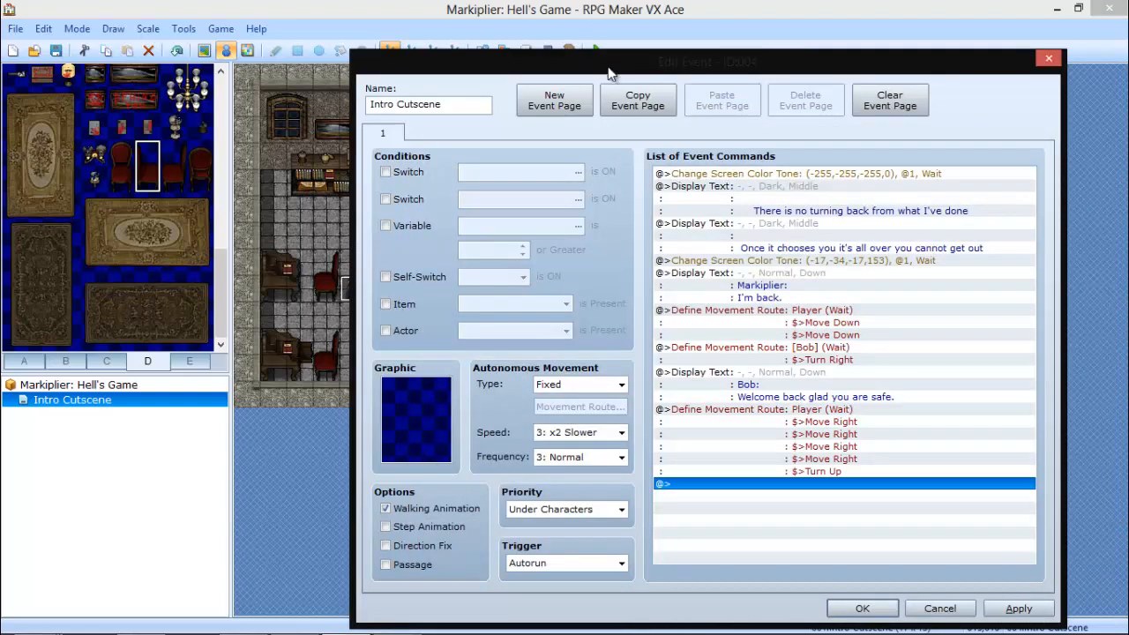
Turn off Wait Until Movement Finishes for the Player's four-step Move Right route.
left_click_drag(609, 73, 710, 64)
left_click(854, 401)
double_click(854, 401)
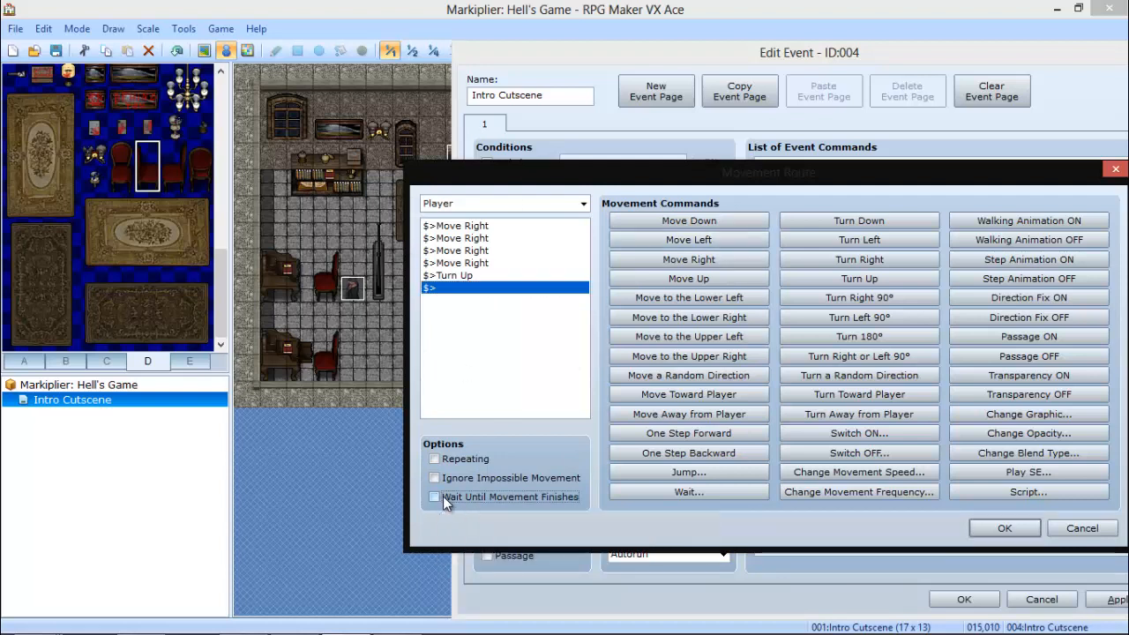
left_click(1023, 528)
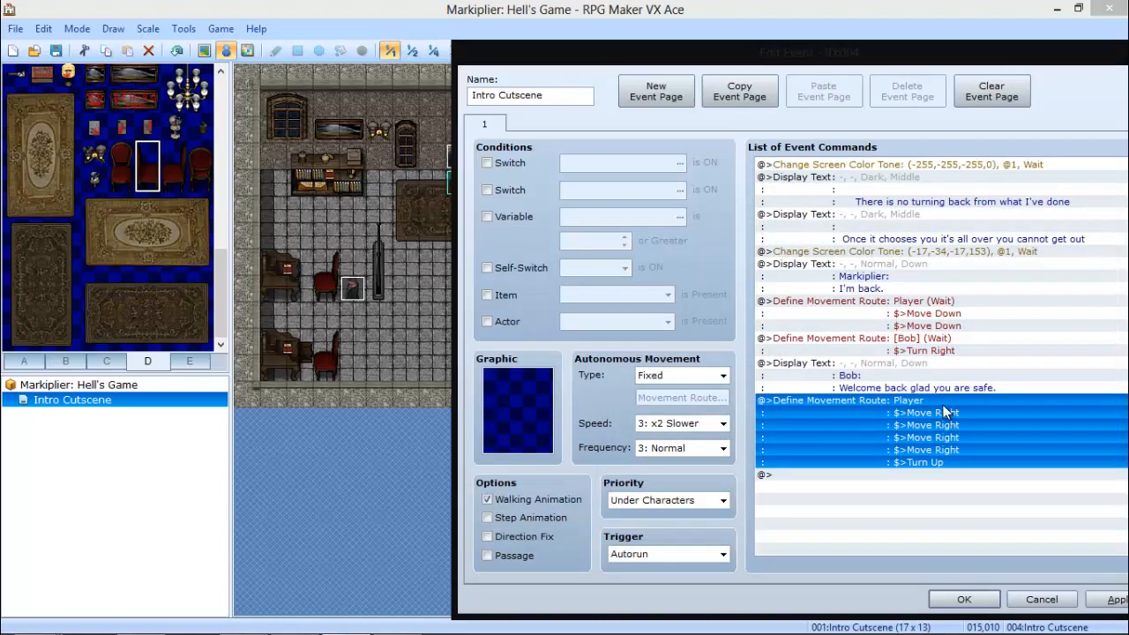
Insert a Display Text before the Player's Move Right route, reading "Wade:" with "Mark!" on the next line.
right_click(940, 397)
left_click(979, 408)
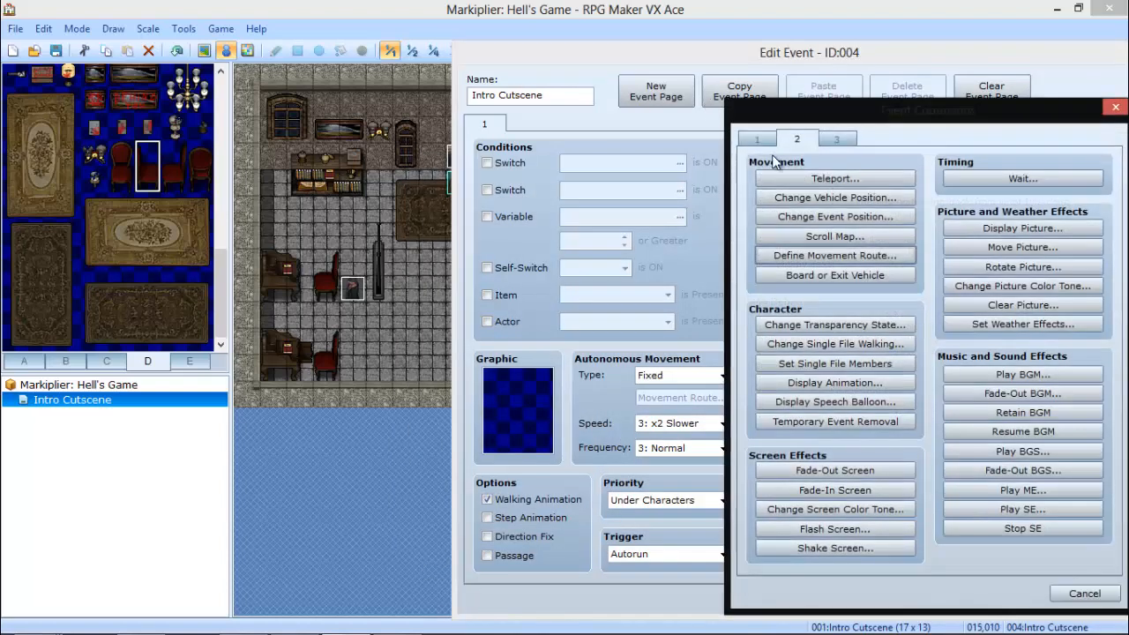
left_click(787, 180)
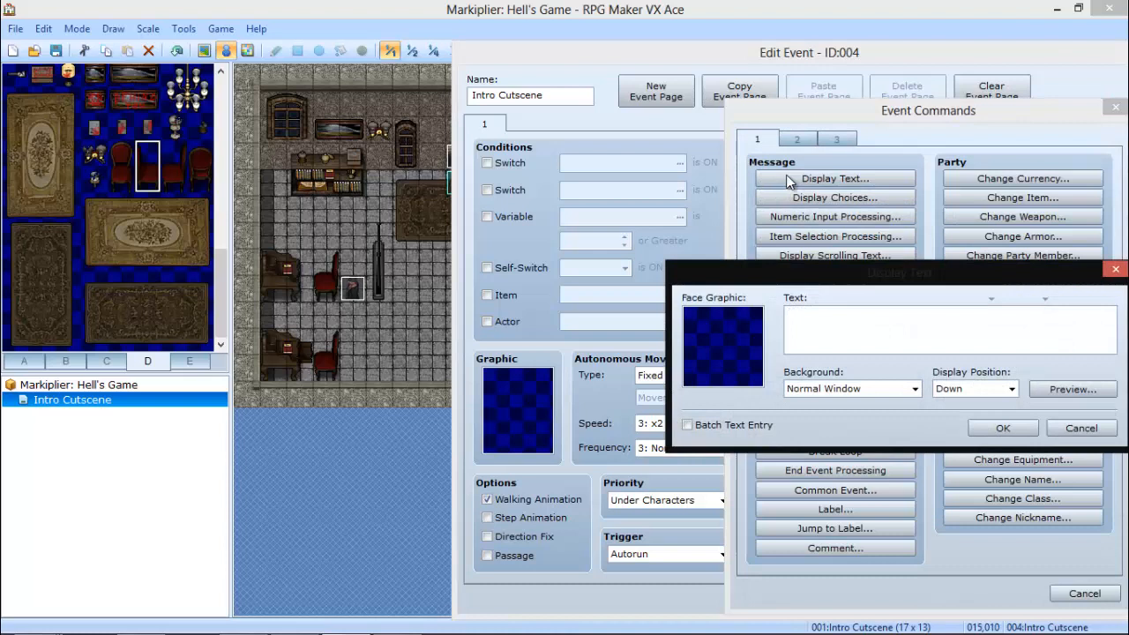
type("Wq")
key("BackSpace")
type("q")
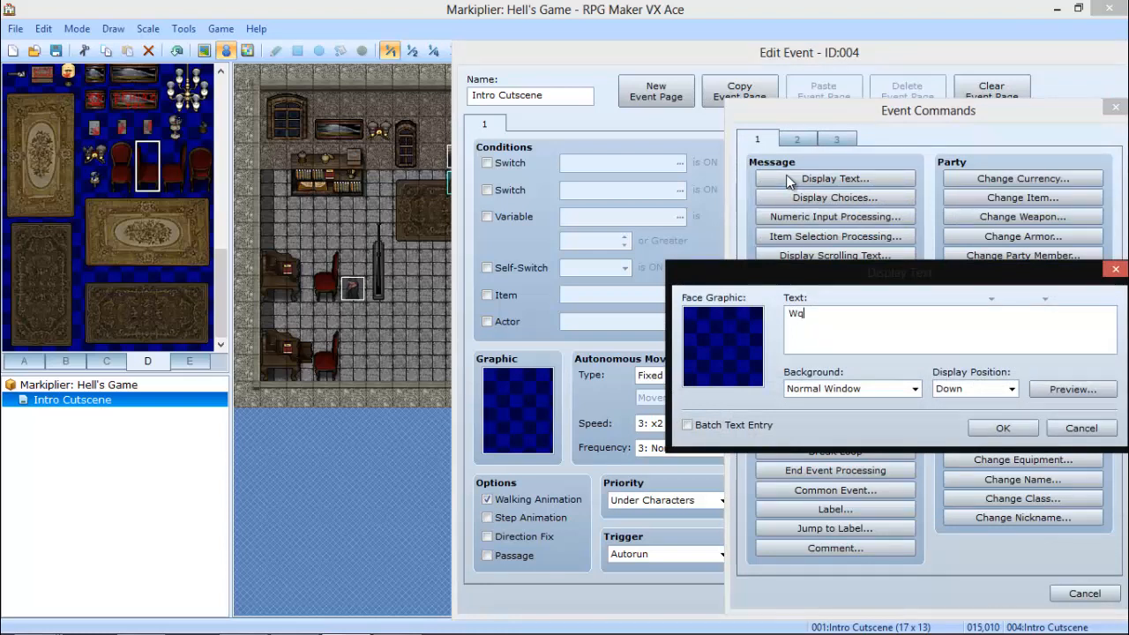
key("BackSpace")
type("ade:")
key("Return")
type("Mark!")
left_click(1022, 429)
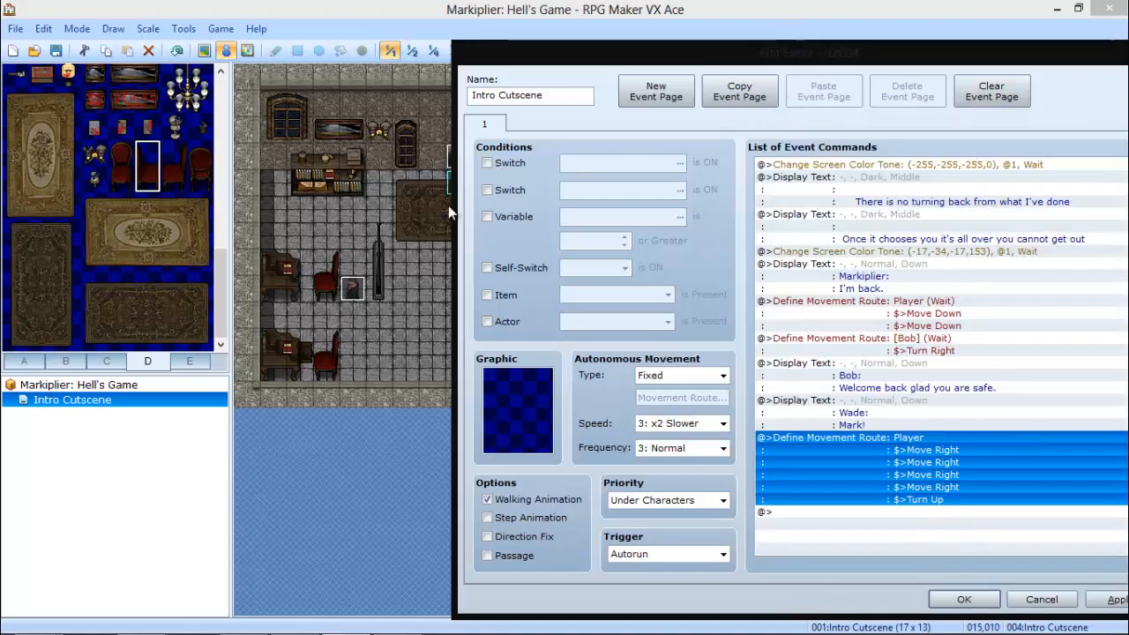
Start another Player movement route at the end of the command list, containing Turn Left and Turn Down.
left_click_drag(785, 52, 0, 25)
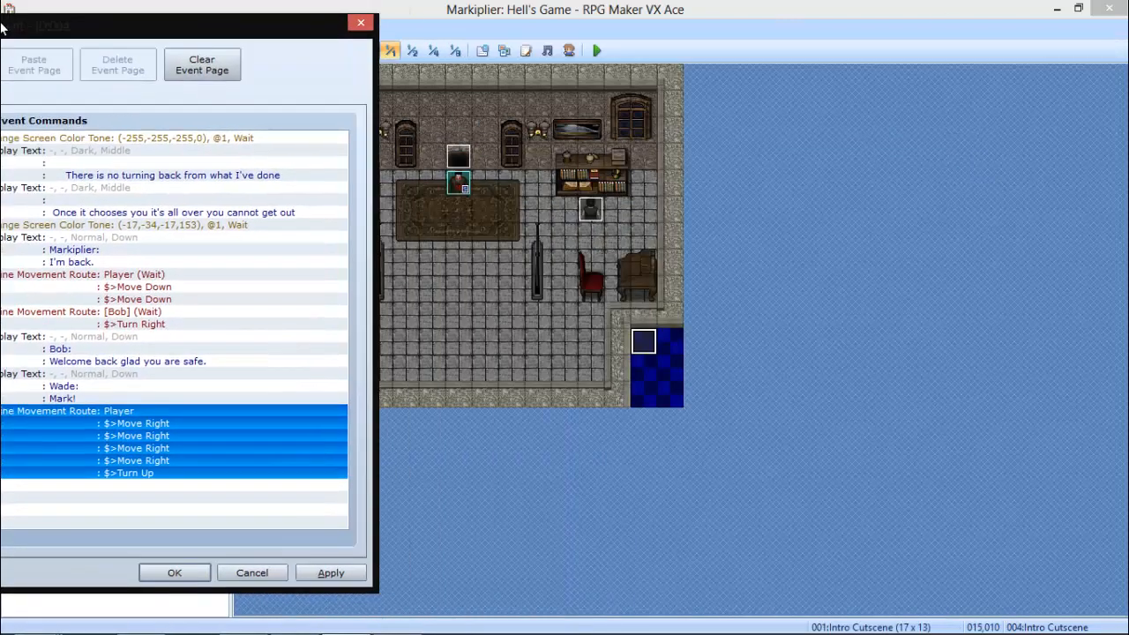
left_click(473, 227)
left_click_drag(149, 29, 223, 25)
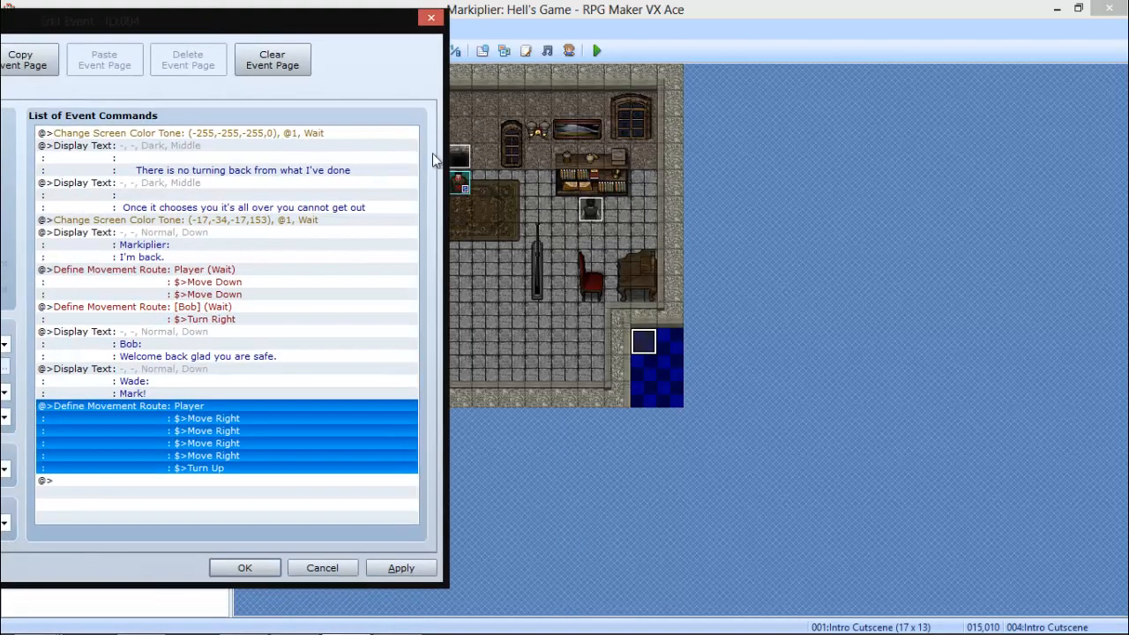
left_click(109, 480)
right_click(110, 479)
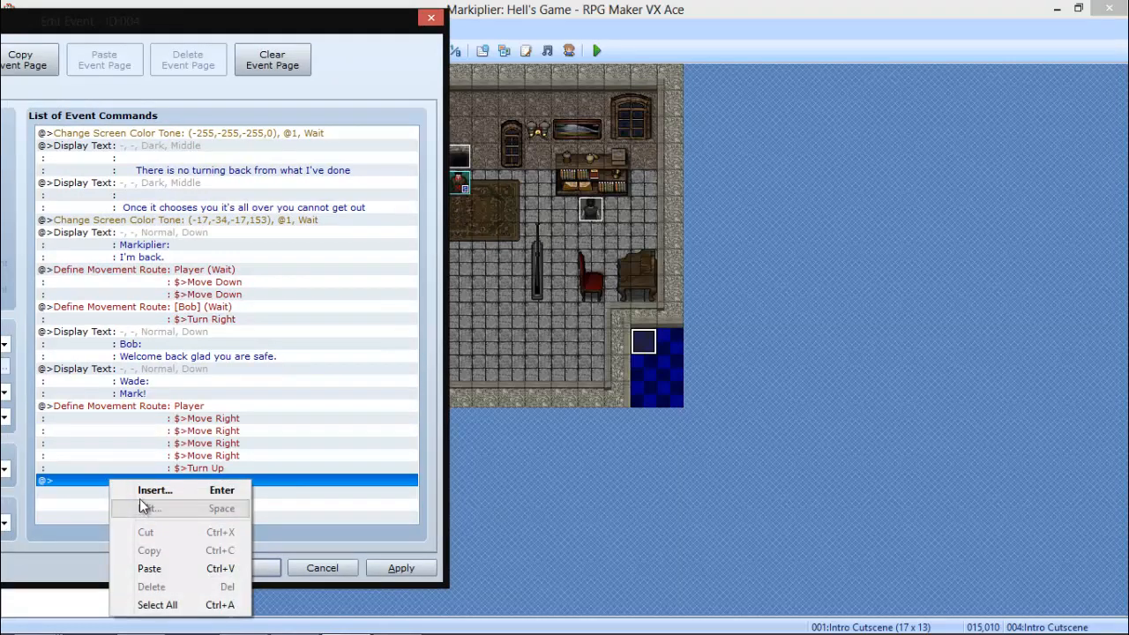
left_click(142, 491)
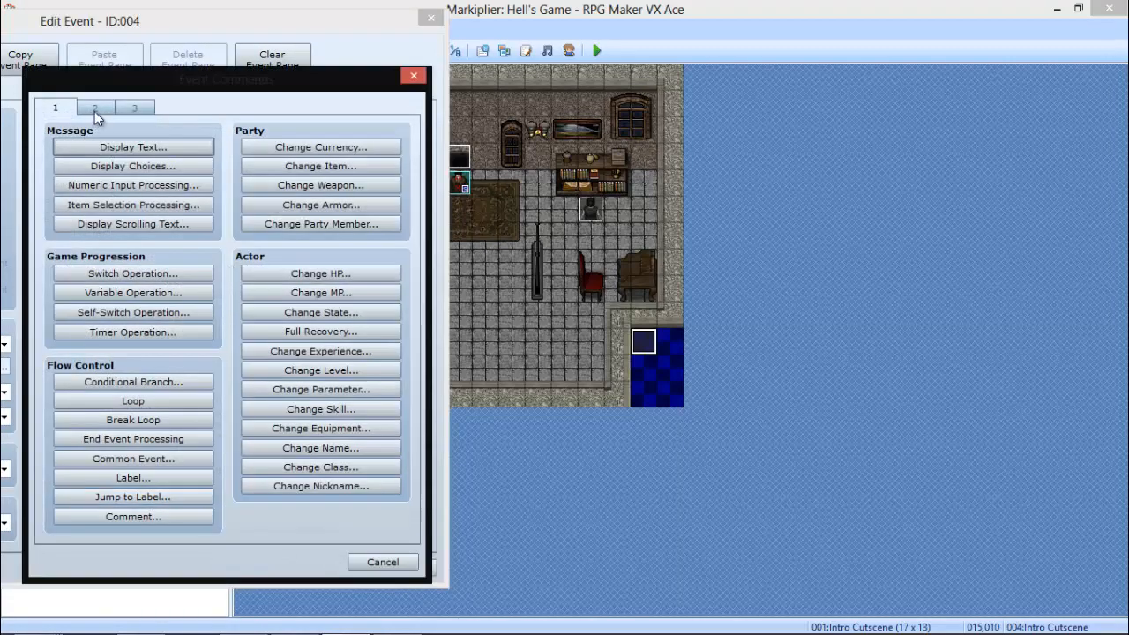
left_click(94, 109)
left_click(96, 222)
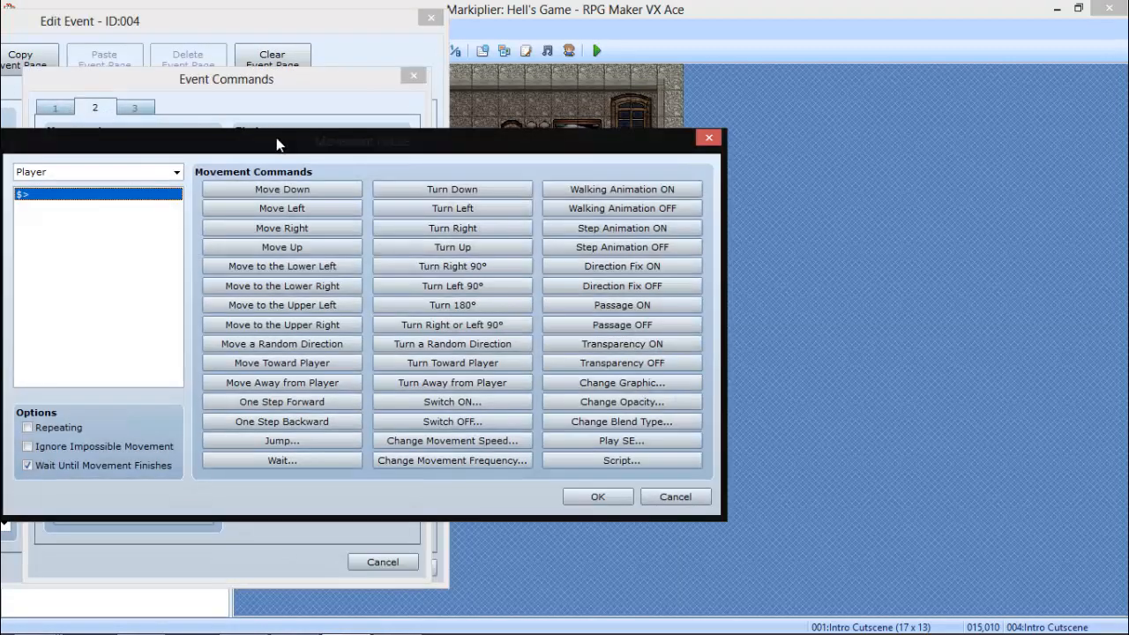
left_click_drag(1053, 266, 663, 151)
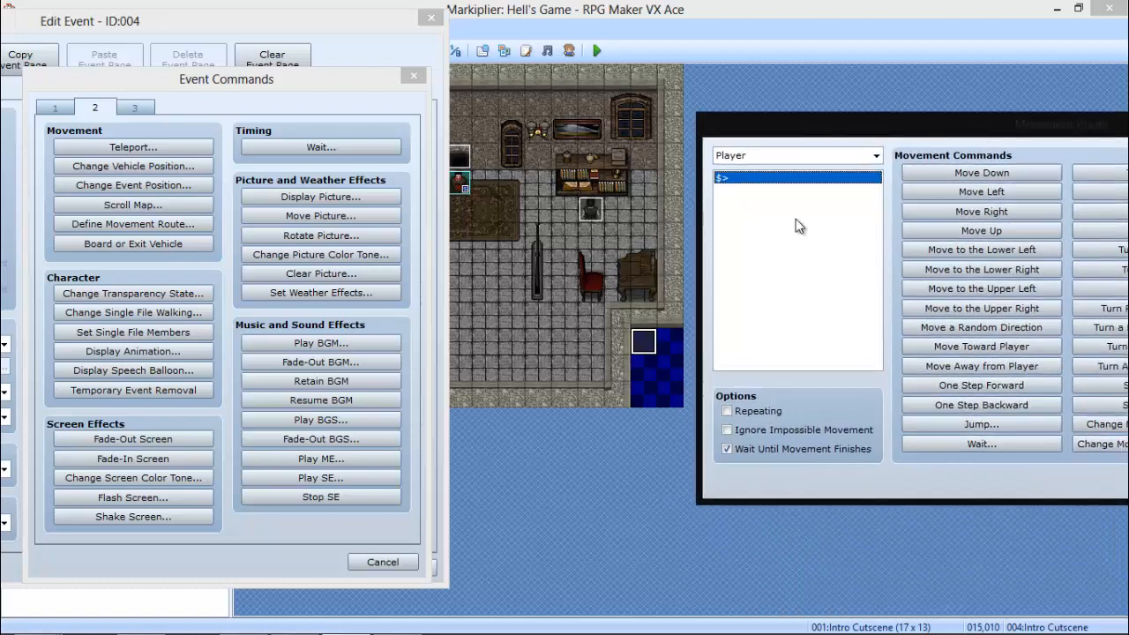
left_click_drag(1002, 133, 950, 78)
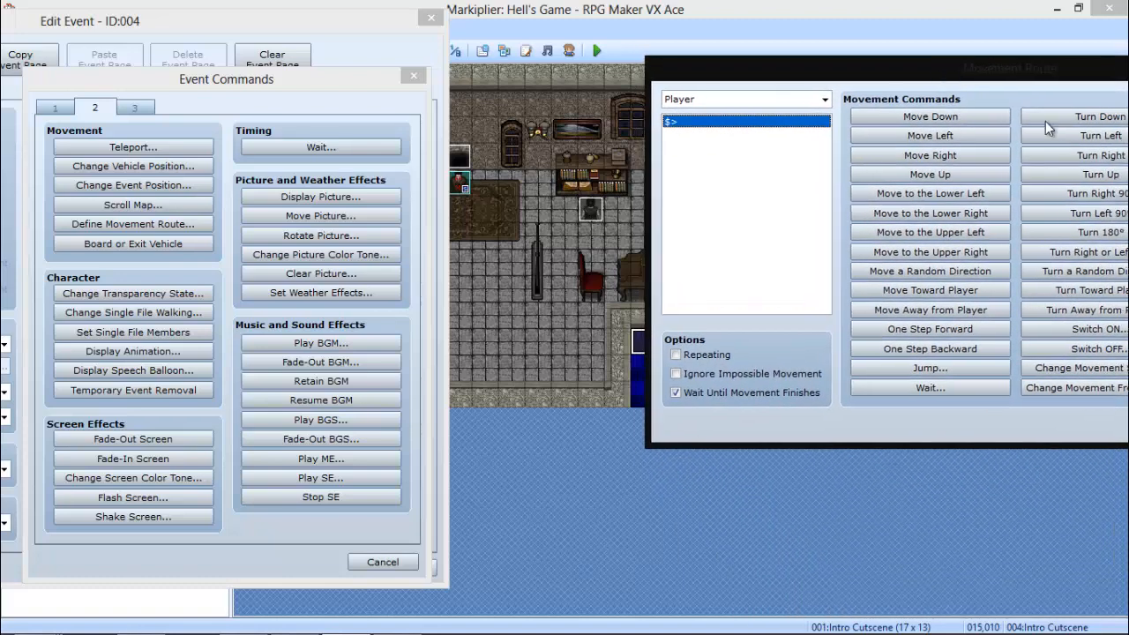
left_click(1068, 136)
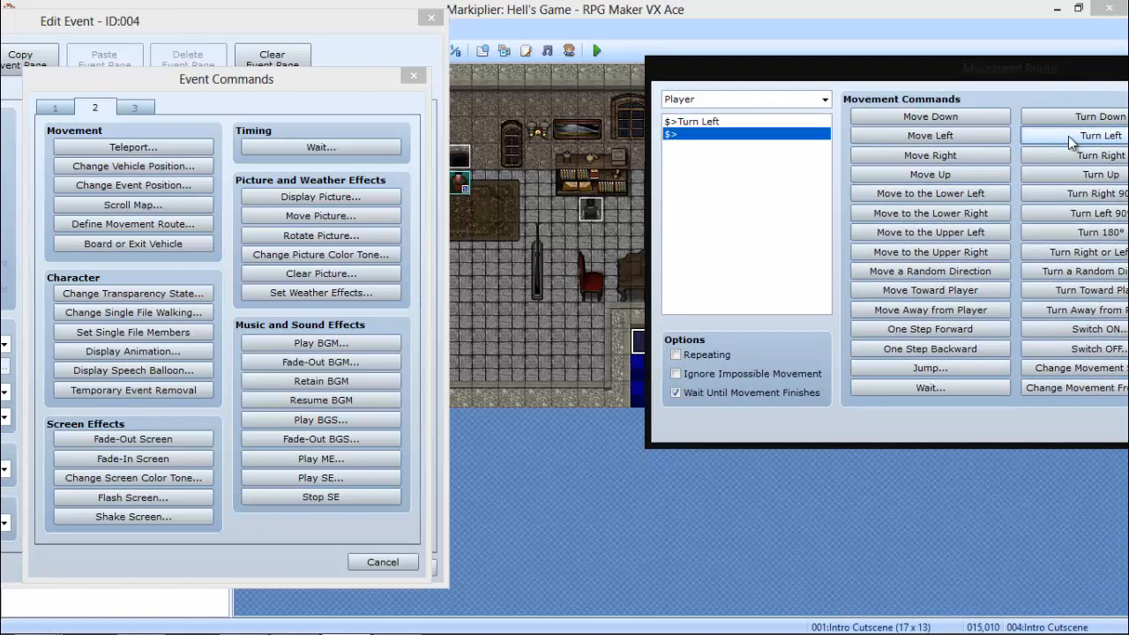
left_click(1065, 125)
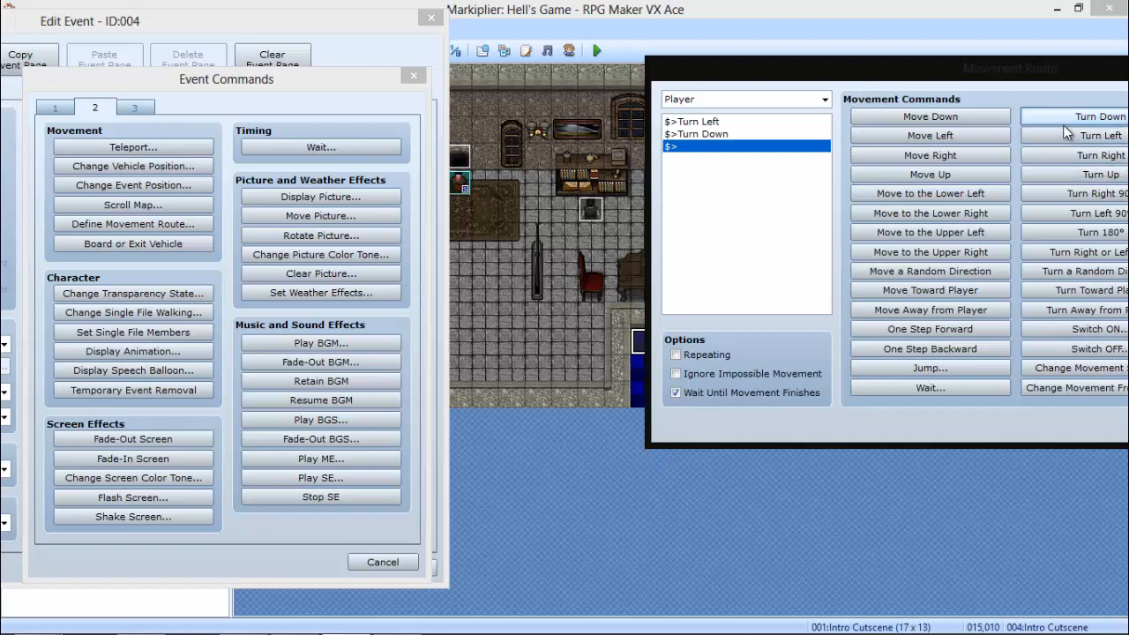
Extend the new Player route with one Move Down and two Move Left commands, with Wait Until Movement Finishes on.
left_click(928, 118)
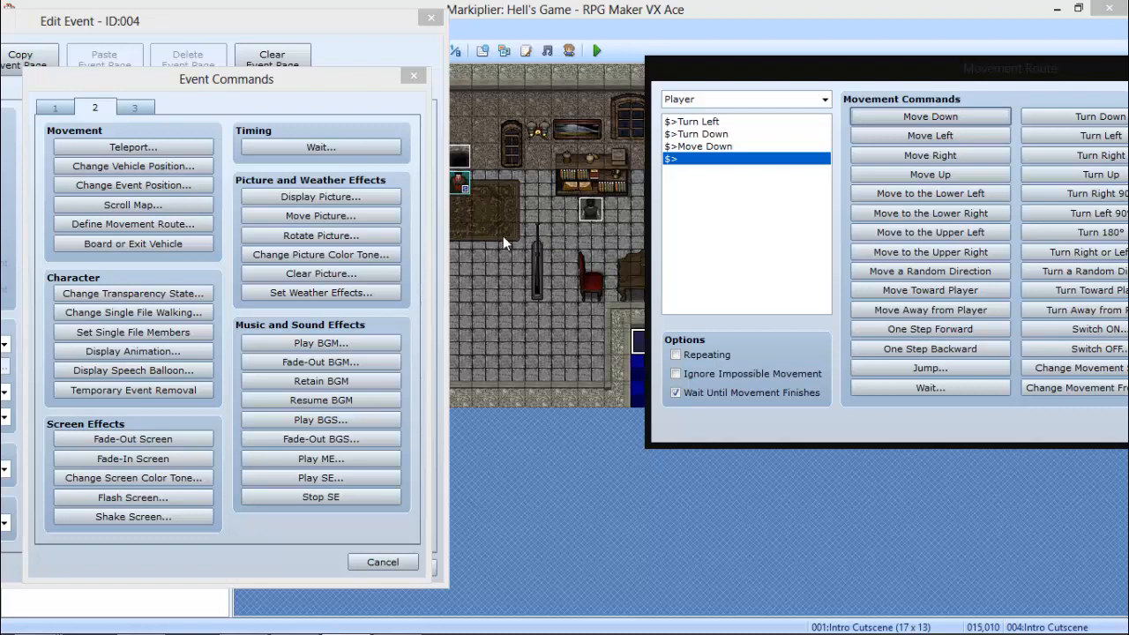
left_click(928, 138)
left_click(928, 138)
left_click_drag(880, 70, 571, 67)
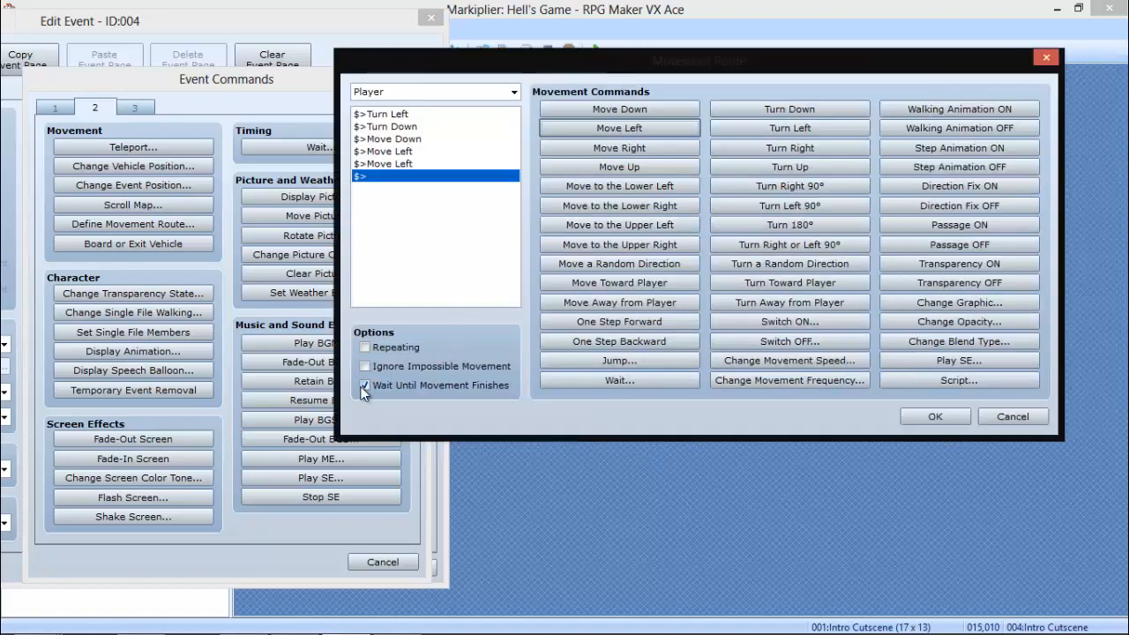
left_click(364, 388)
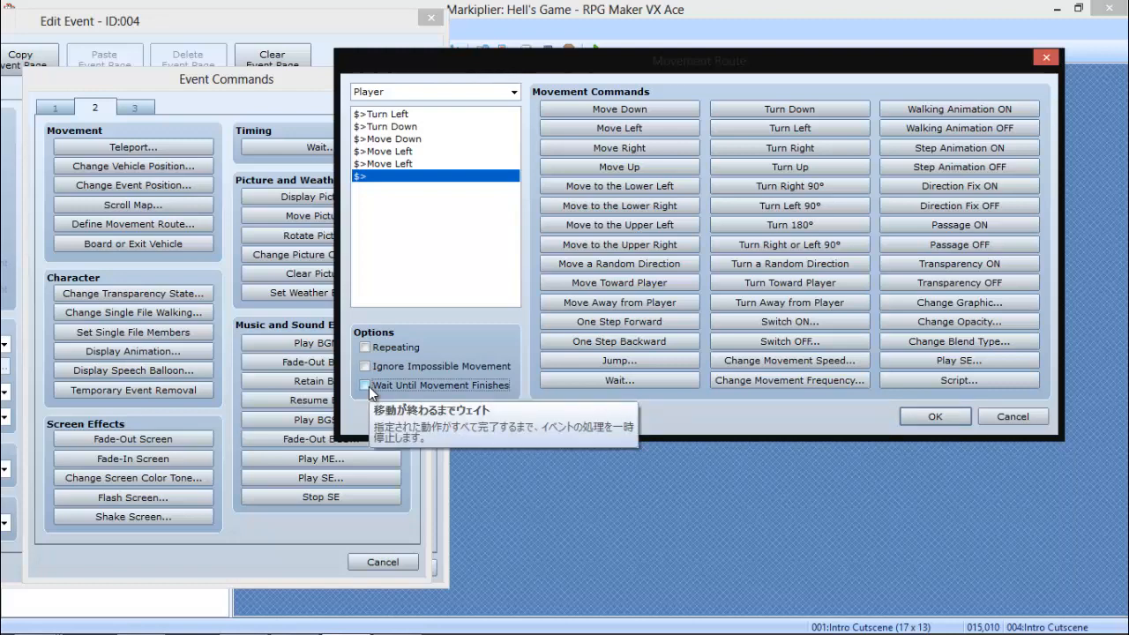
left_click(935, 416)
Turn on Wait Until Movement Finishes for the Player's Move Right and Turn Up route.
left_click_drag(381, 37, 635, 53)
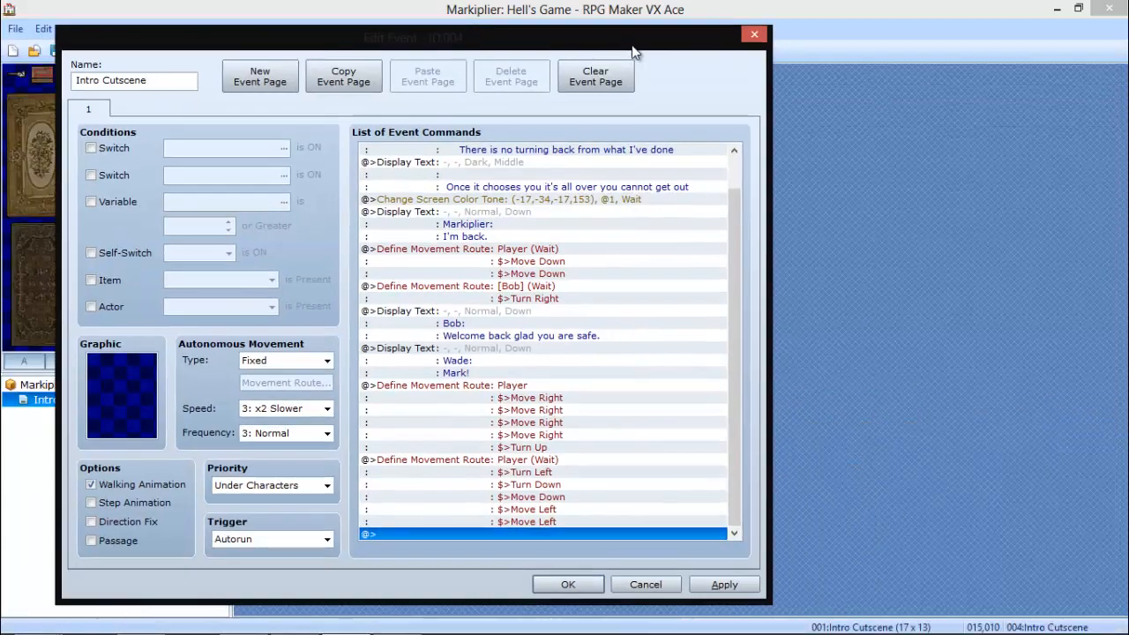
left_click(508, 386)
double_click(508, 387)
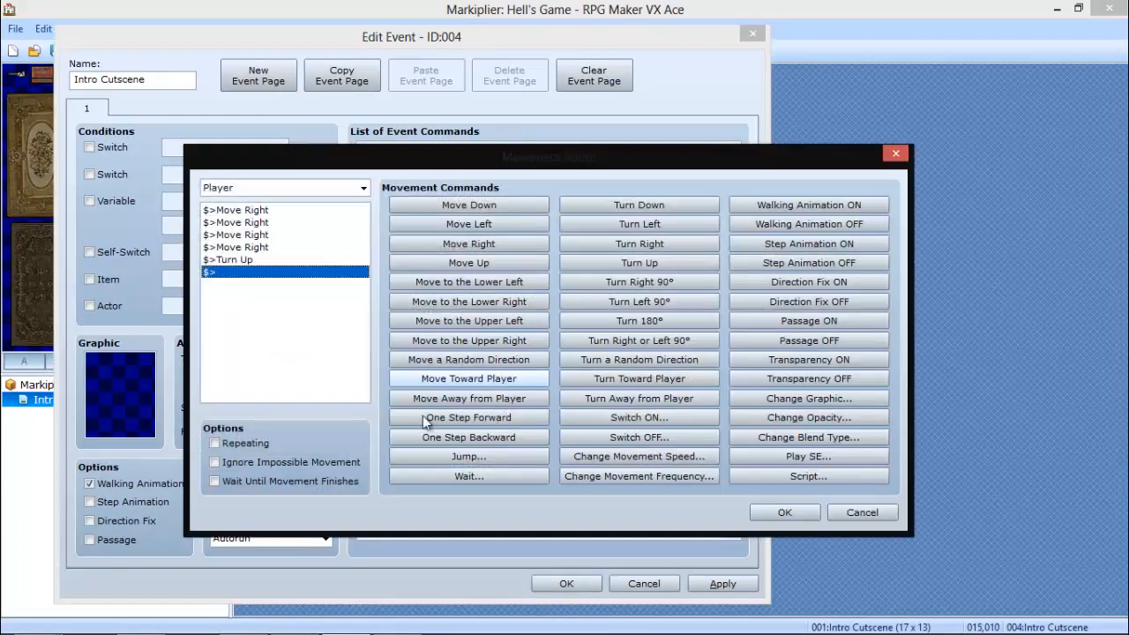
left_click(233, 484)
key("Return")
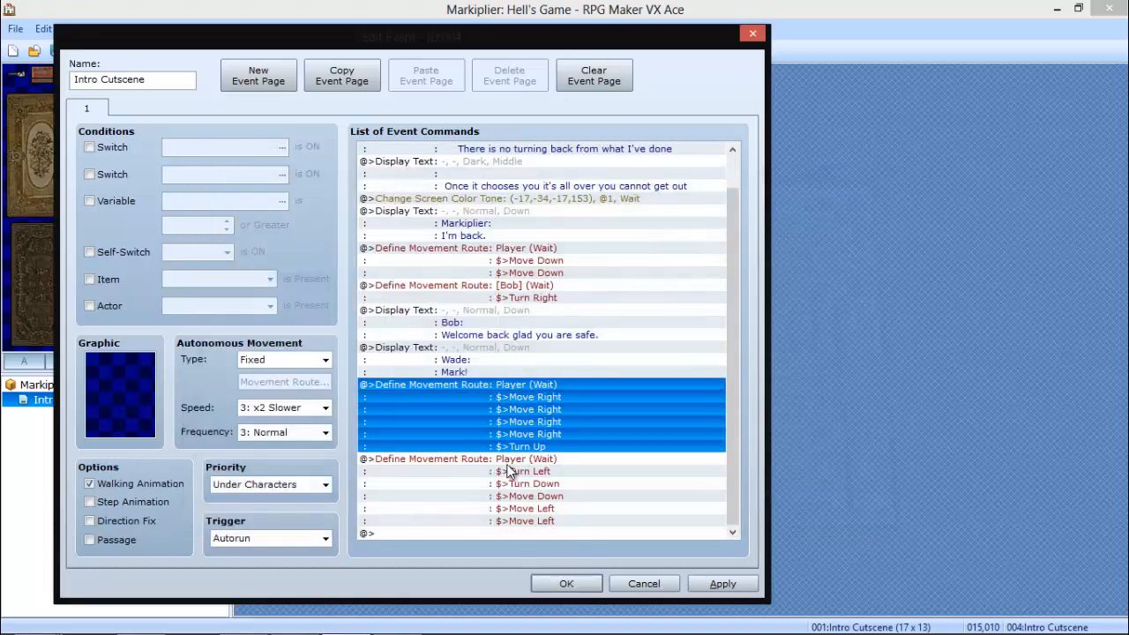
Turn off Wait Until Movement Finishes for the Player route that begins with Turn Left and Turn Down.
double_click(504, 457)
left_click(214, 481)
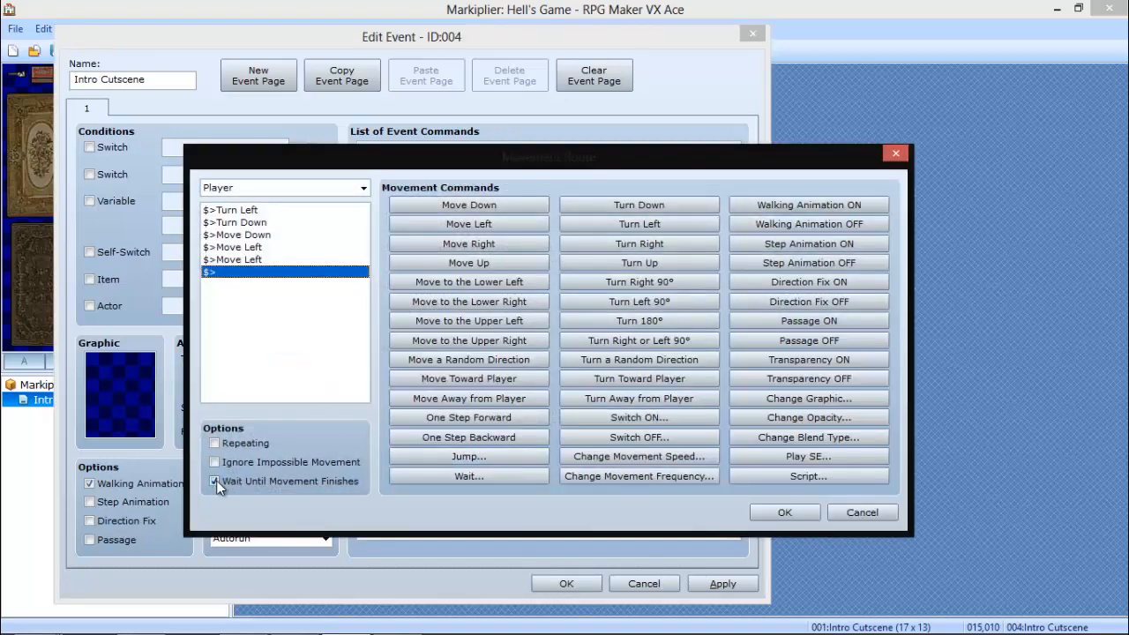
left_click(784, 511)
Copy the "Wade: Mark!" Display Text, paste it before the last Player movement route, and apply the event changes.
left_click(469, 349)
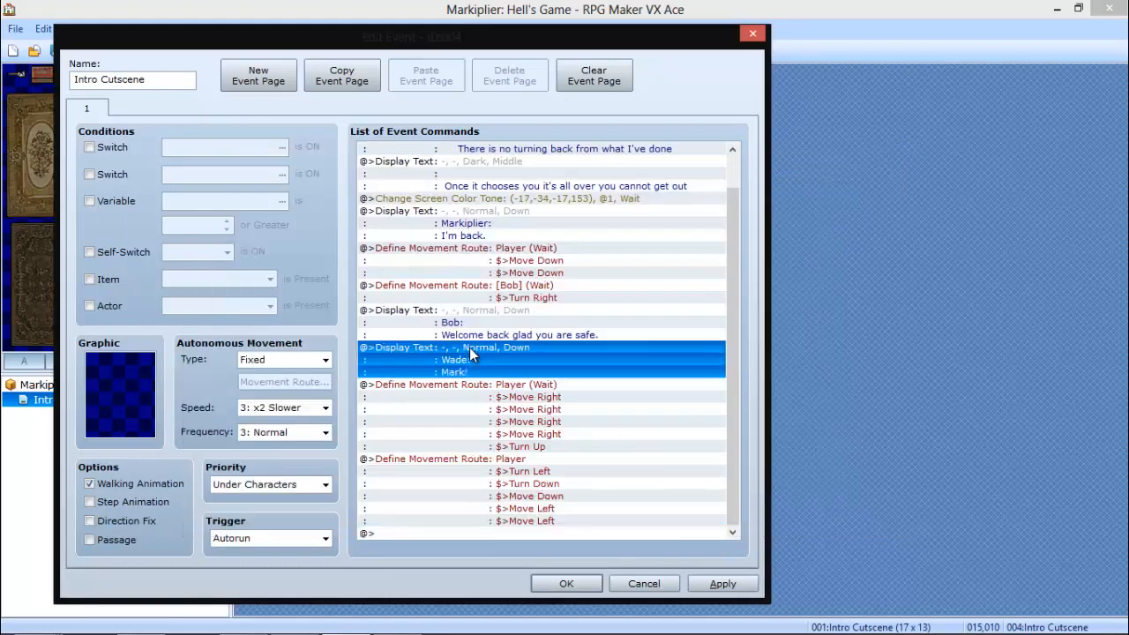
right_click(470, 349)
left_click(521, 420)
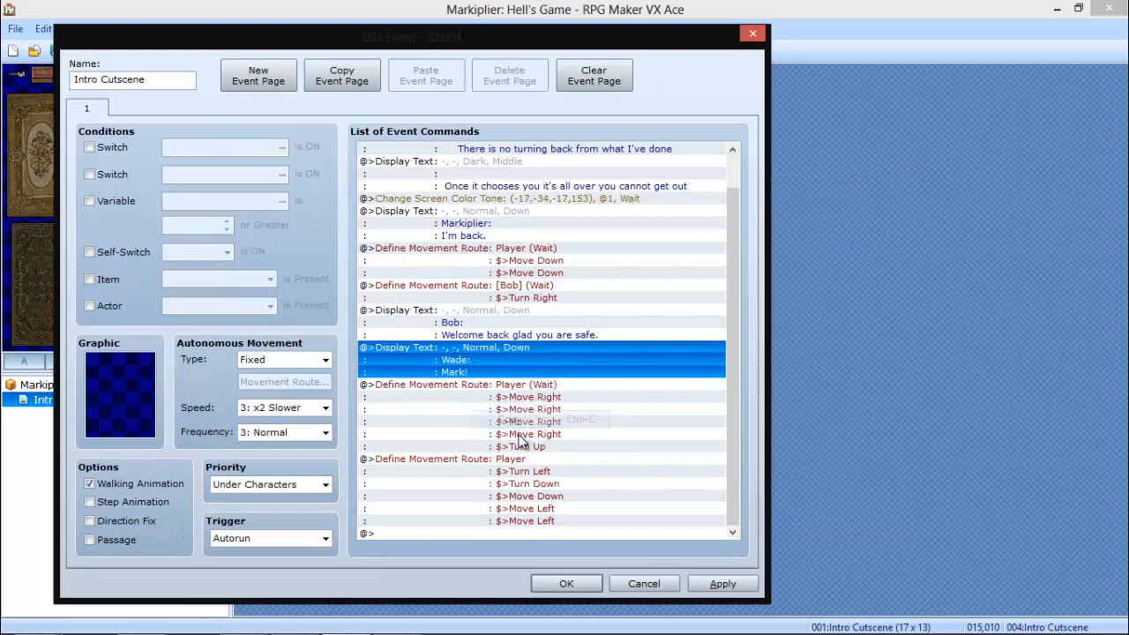
left_click(527, 459)
right_click(527, 459)
left_click(589, 548)
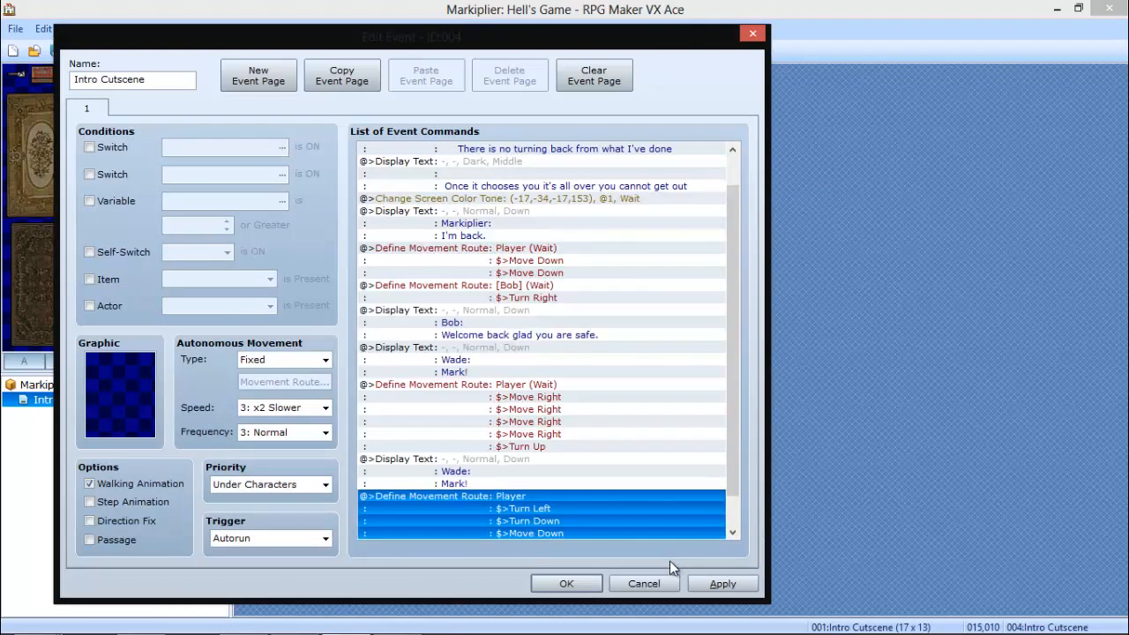
left_click(710, 578)
left_click_drag(733, 376, 725, 512)
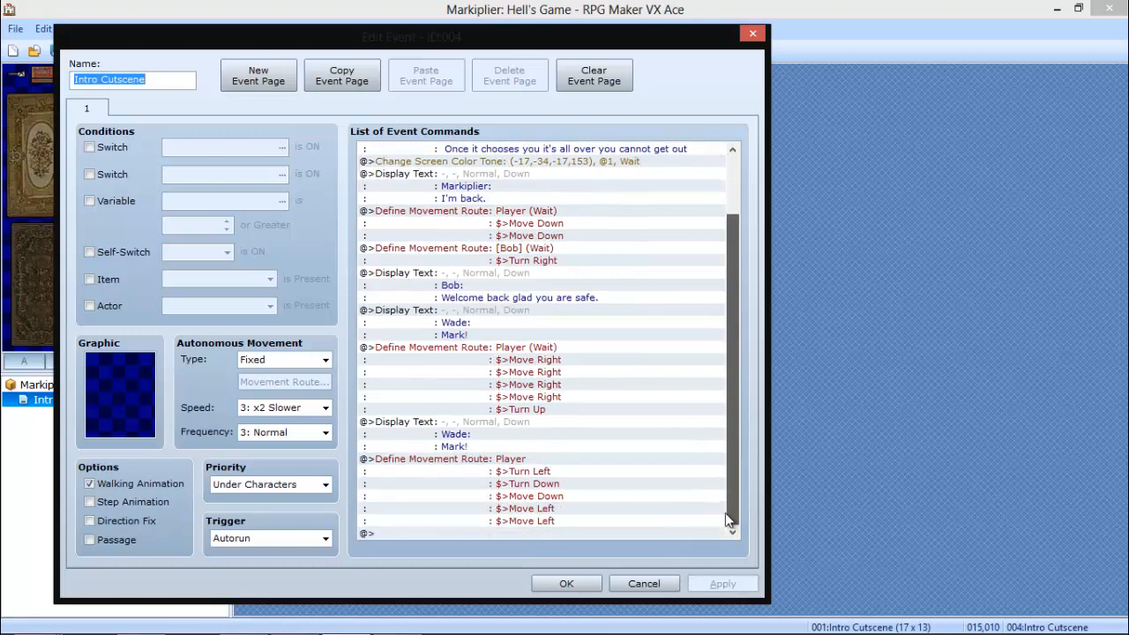
Add a Display Text at the end of the command list reading "Markiplier:" with "Good evening Bob and of course Wade." on the next line.
left_click(557, 533)
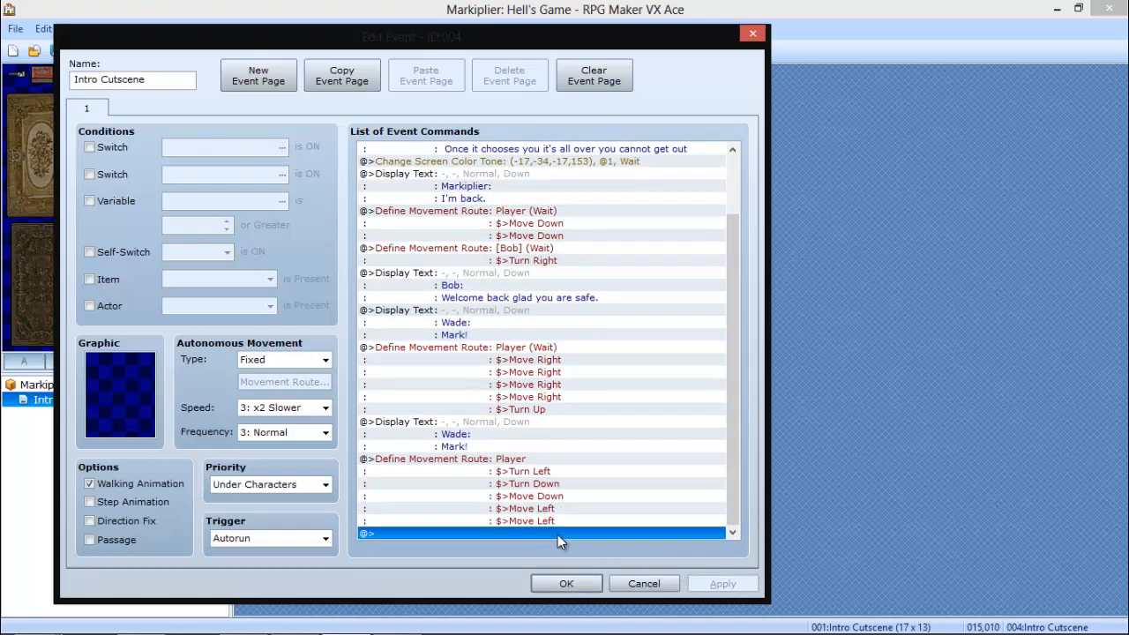
left_click_drag(509, 47, 941, 22)
double_click(930, 497)
left_click(756, 95)
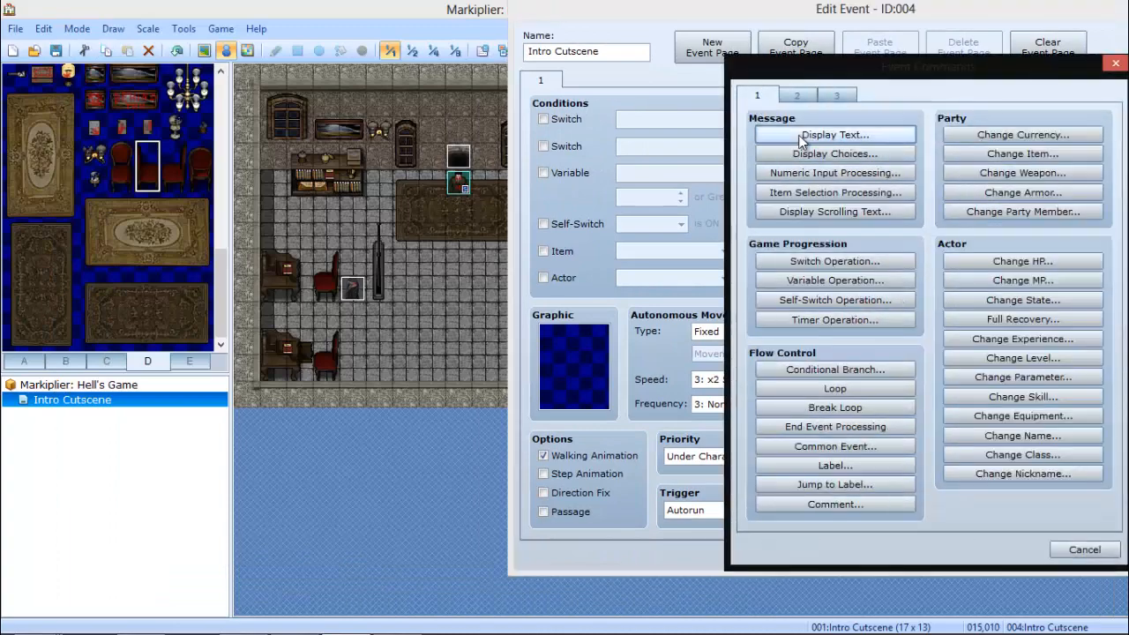
left_click(803, 137)
type("Markip")
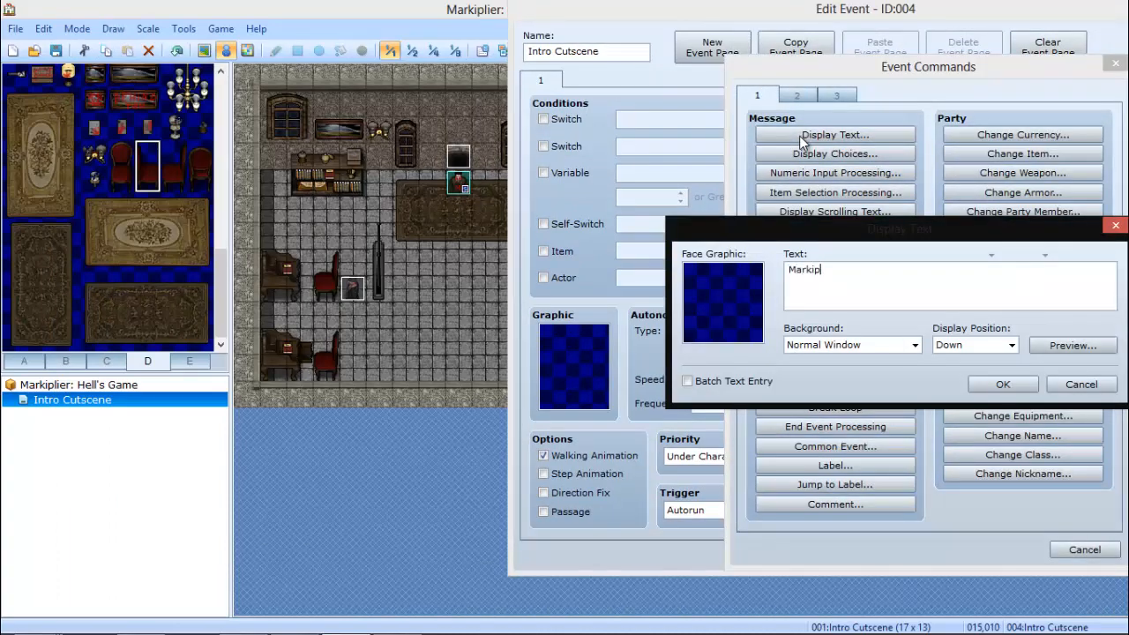
type("lier:")
key("Return")
type("Hello")
key("BackSpace")
key("BackSpace")
key("BackSpace")
key("BackSpace")
key("BackSpace")
key("BackSpace")
type("Good evening")
type("Bob and")
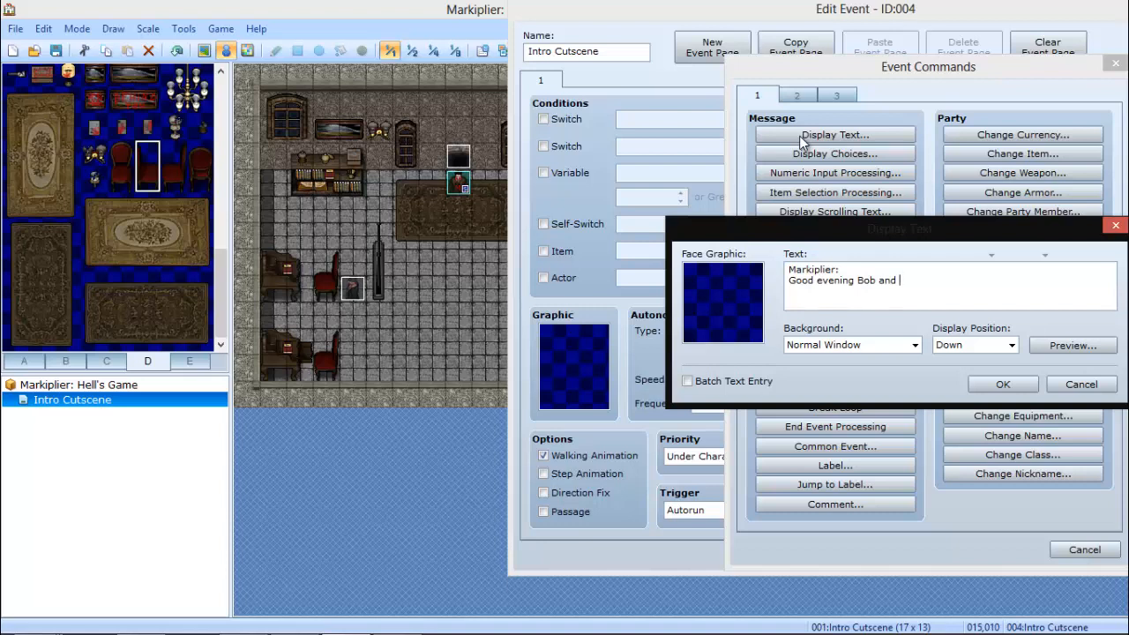
type(" of course Wade?")
key("BackSpace")
type(".")
left_click(1008, 386)
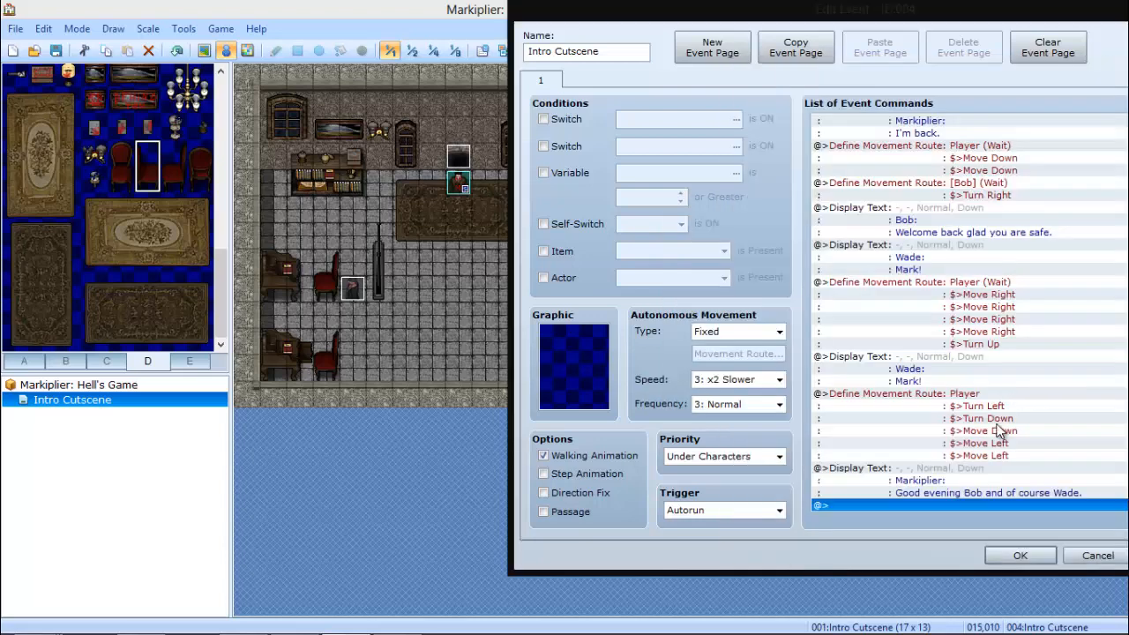
key("space")
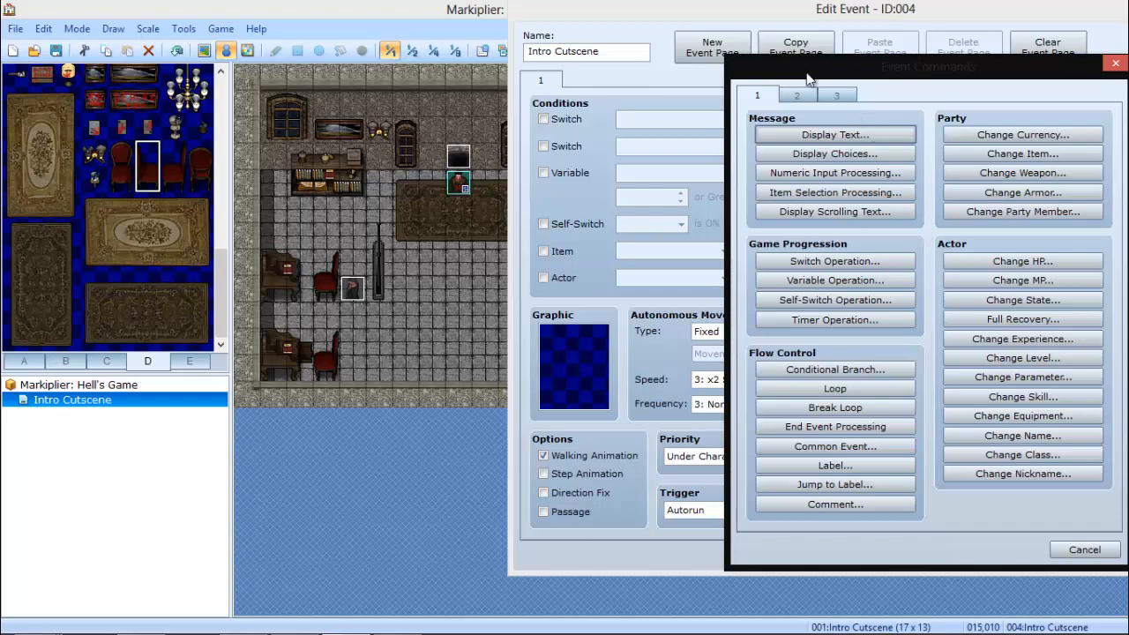
left_click_drag(807, 74, 657, 112)
left_click(965, 104)
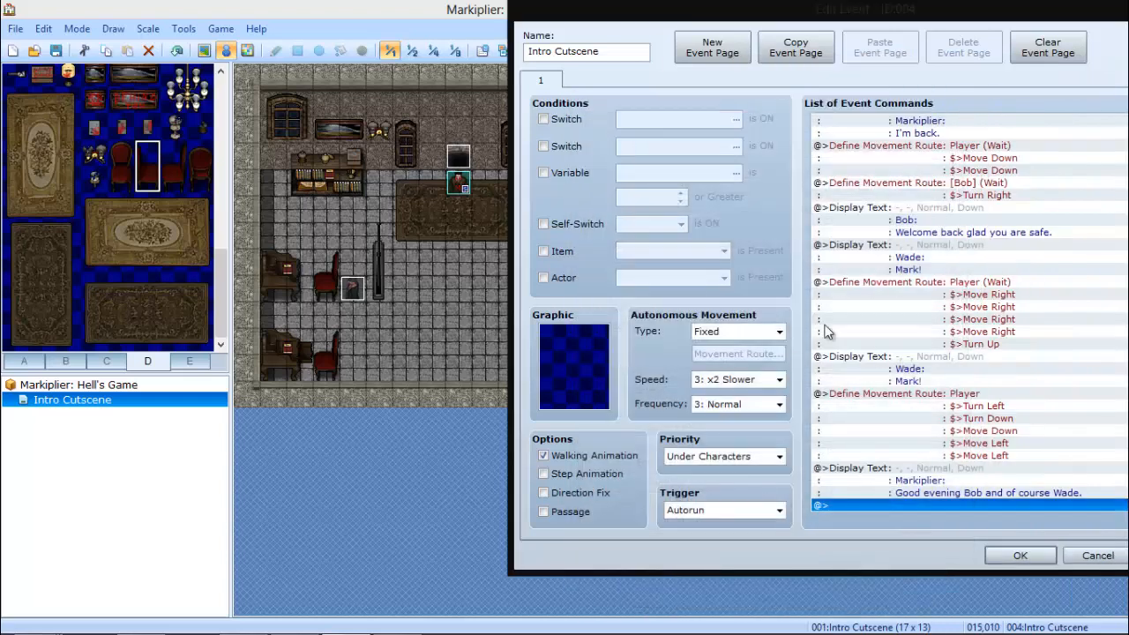
Add a Self-Switch Operation at the end of the command list that sets self-switch A to ON.
right_click(951, 508)
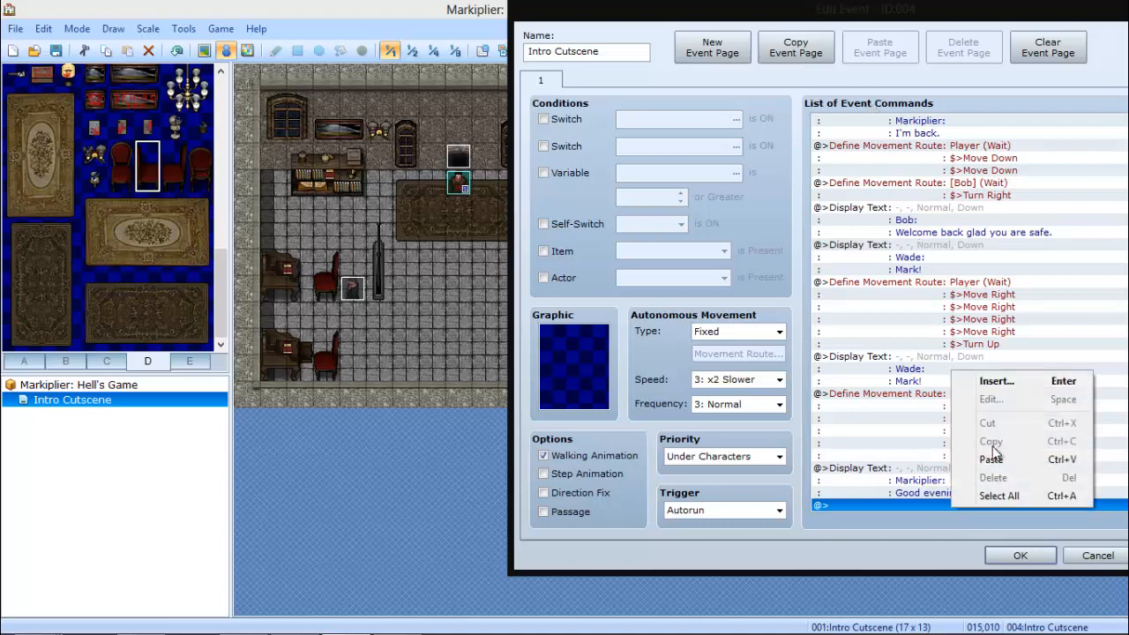
left_click(994, 388)
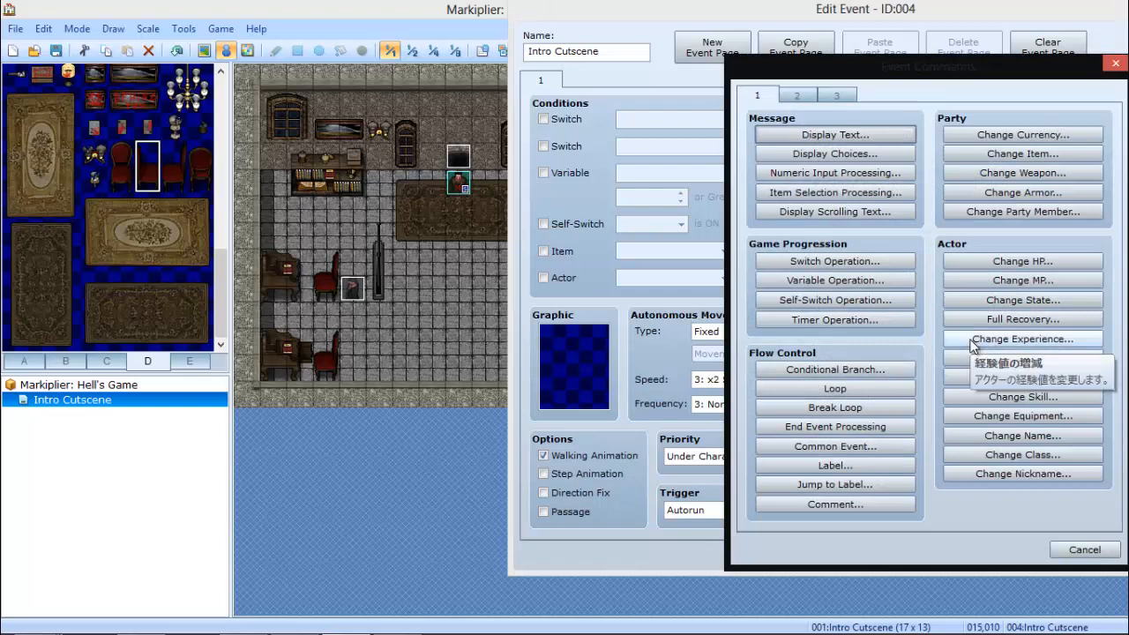
left_click(795, 94)
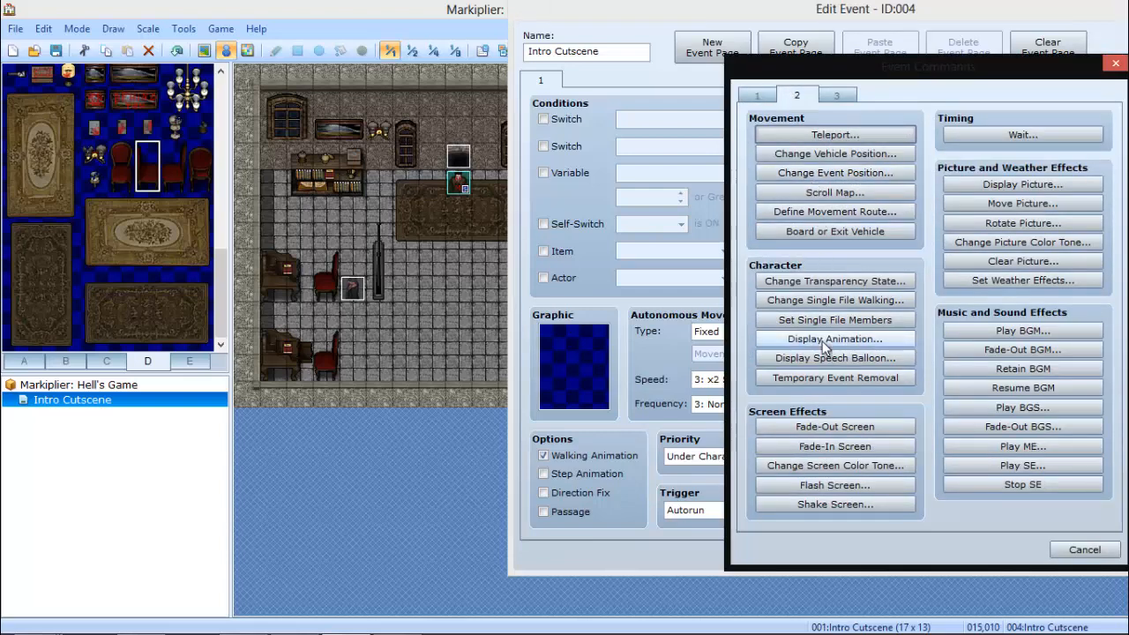
left_click(763, 96)
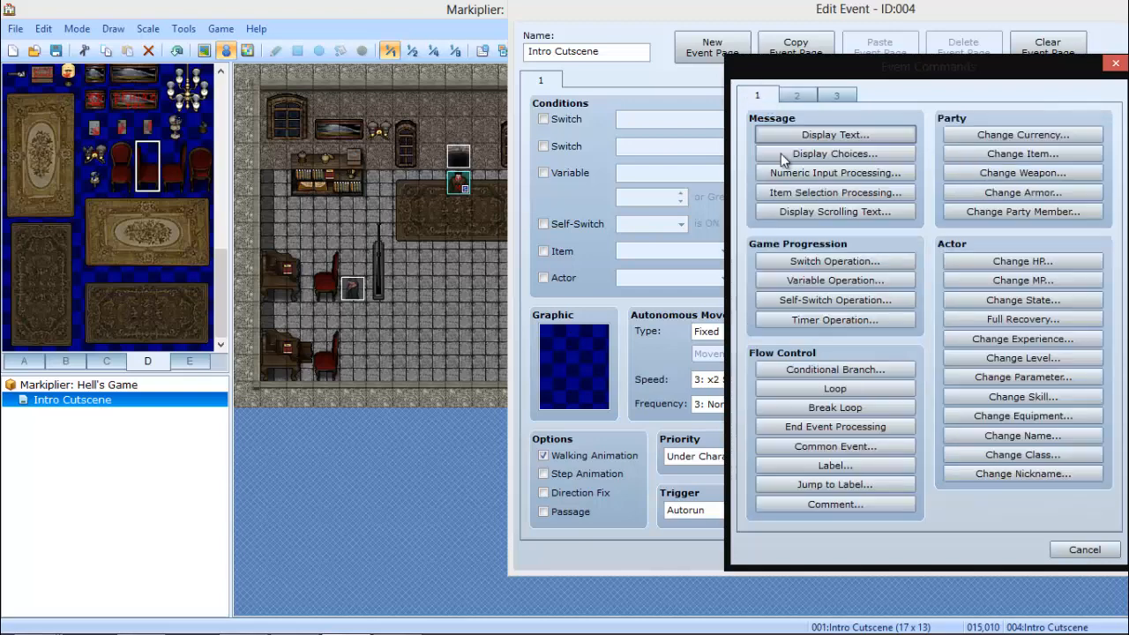
left_click(834, 263)
left_click(1043, 222)
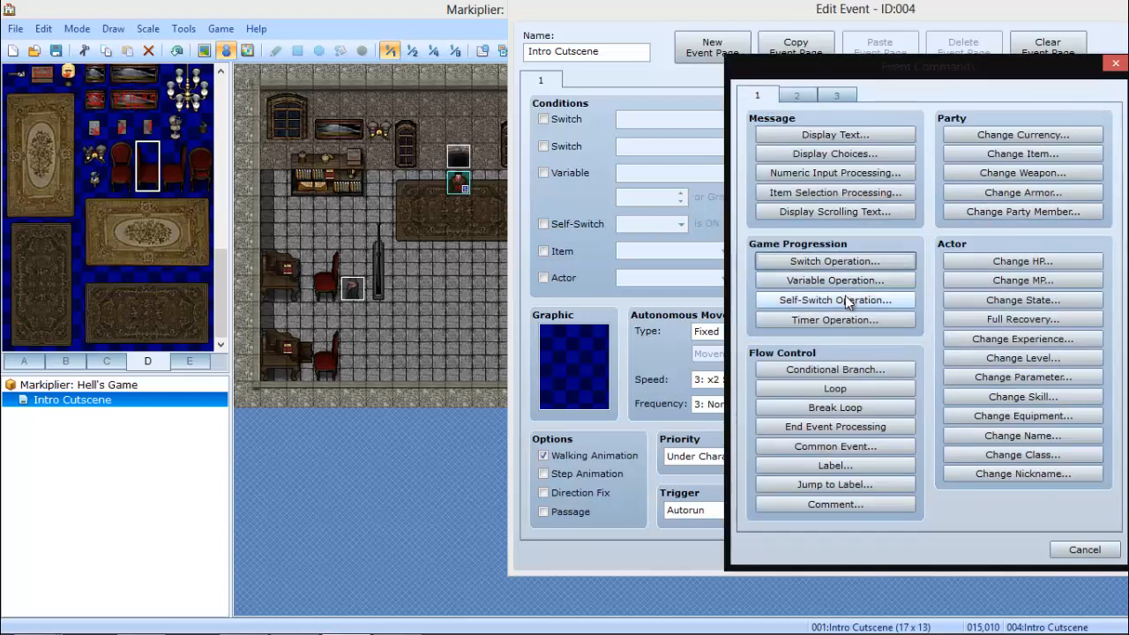
left_click(845, 300)
left_click(1002, 290)
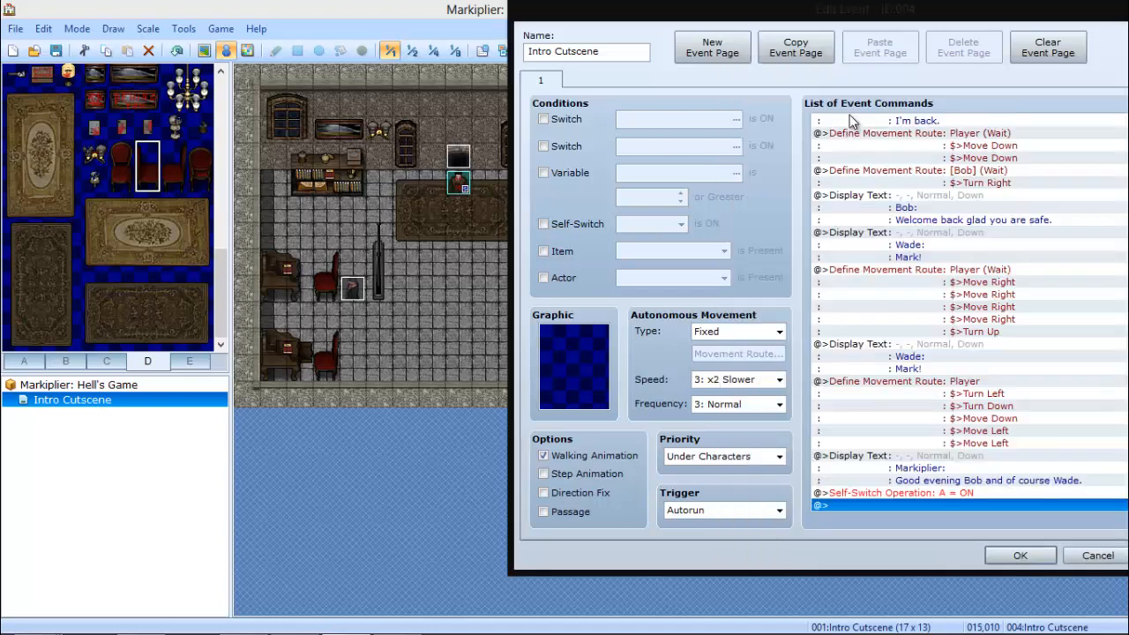
Add a second event page conditioned on self-switch A being ON, and save the Intro Cutscene event.
left_click(735, 53)
left_click(543, 225)
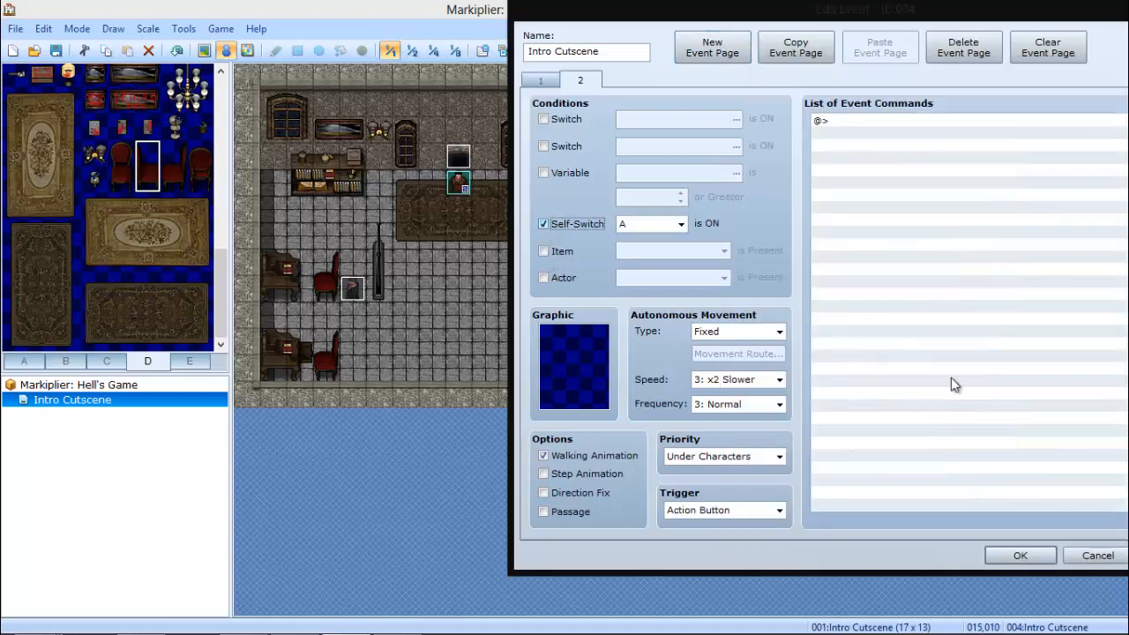
left_click(1005, 558)
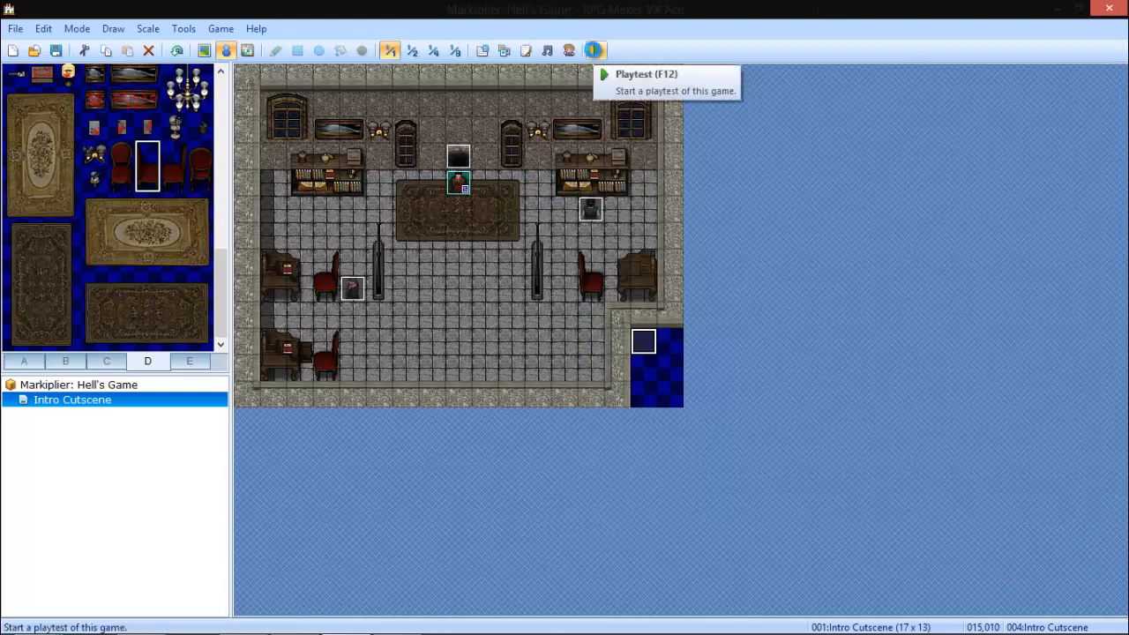
Playtest a new game, advance through the intro cutscene up to Markiplier's "Good evening" line, and close the game.
left_click(596, 50)
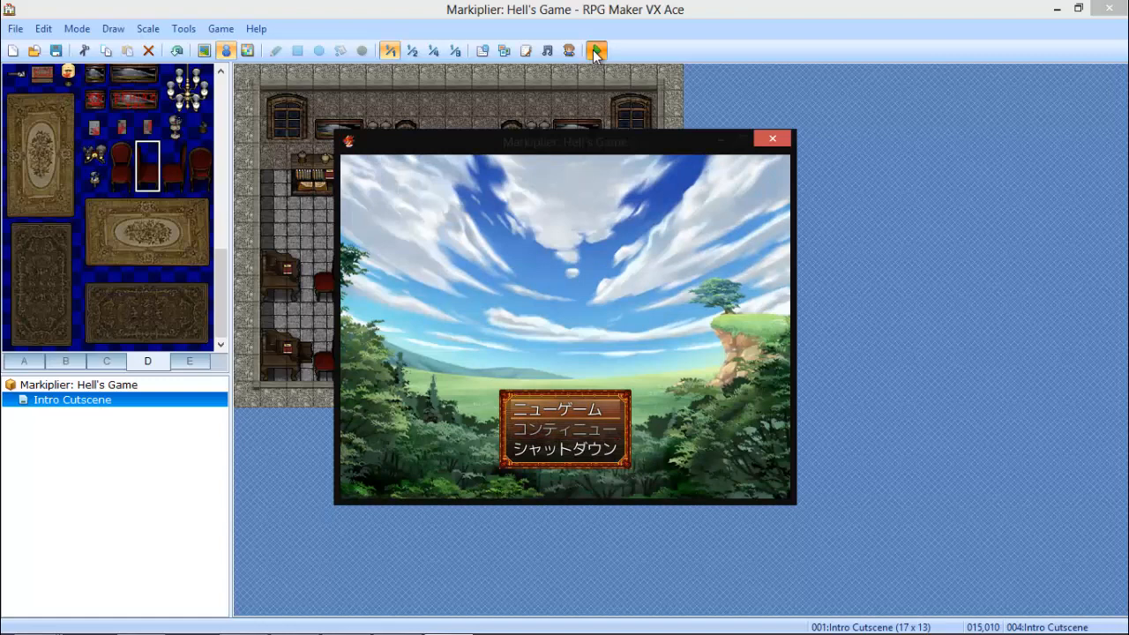
key("Return")
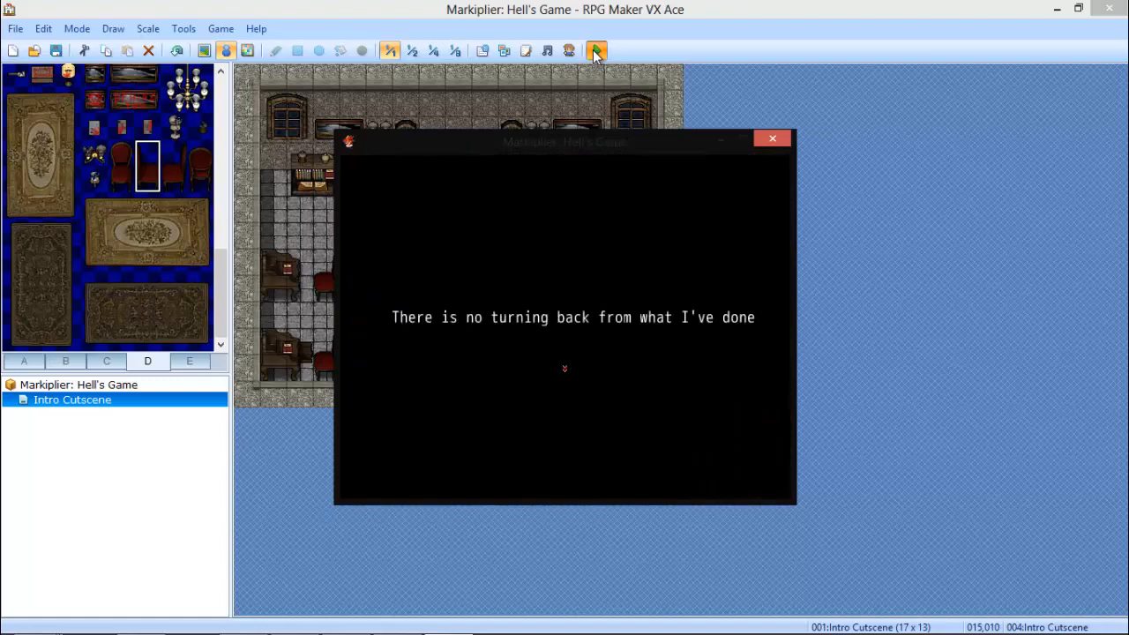
key("Return")
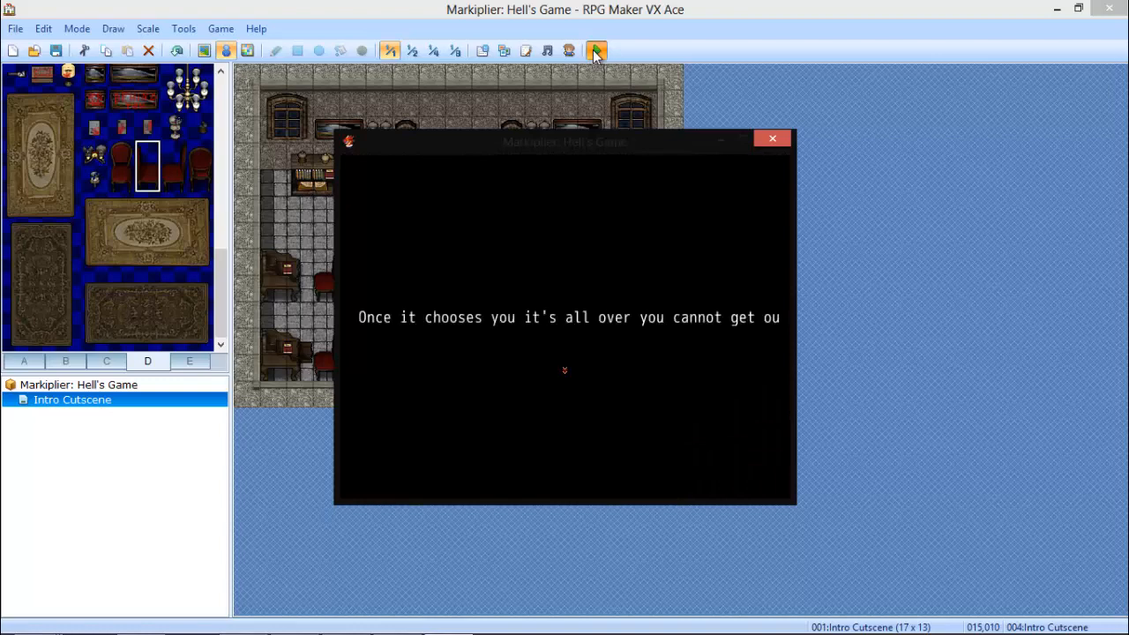
key("Return")
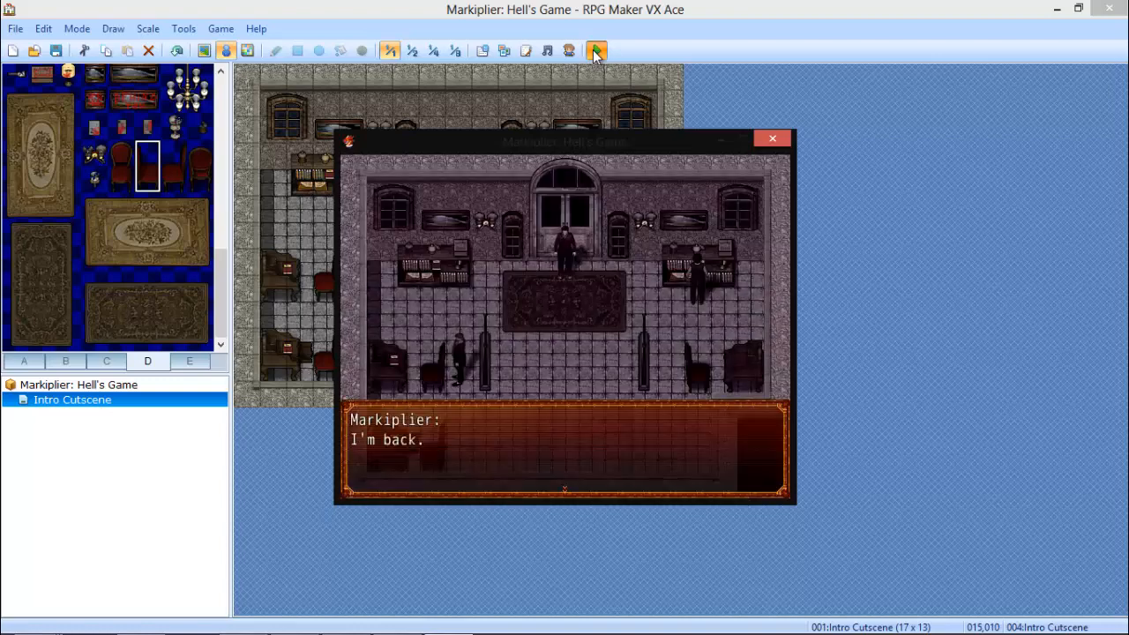
key("Return")
key("Return")
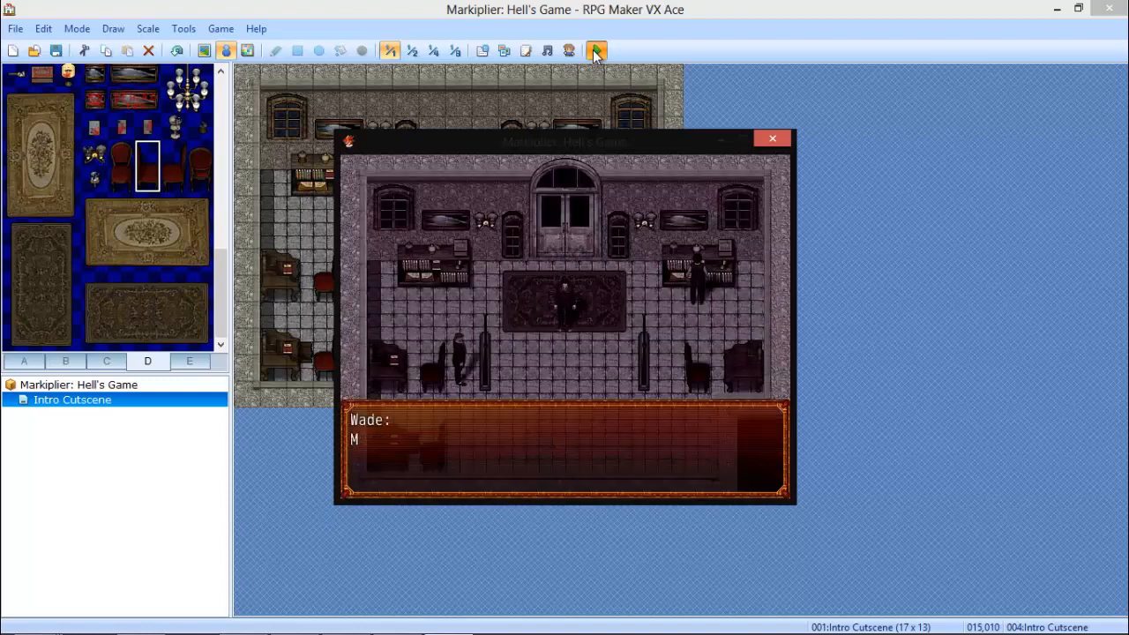
key("Return")
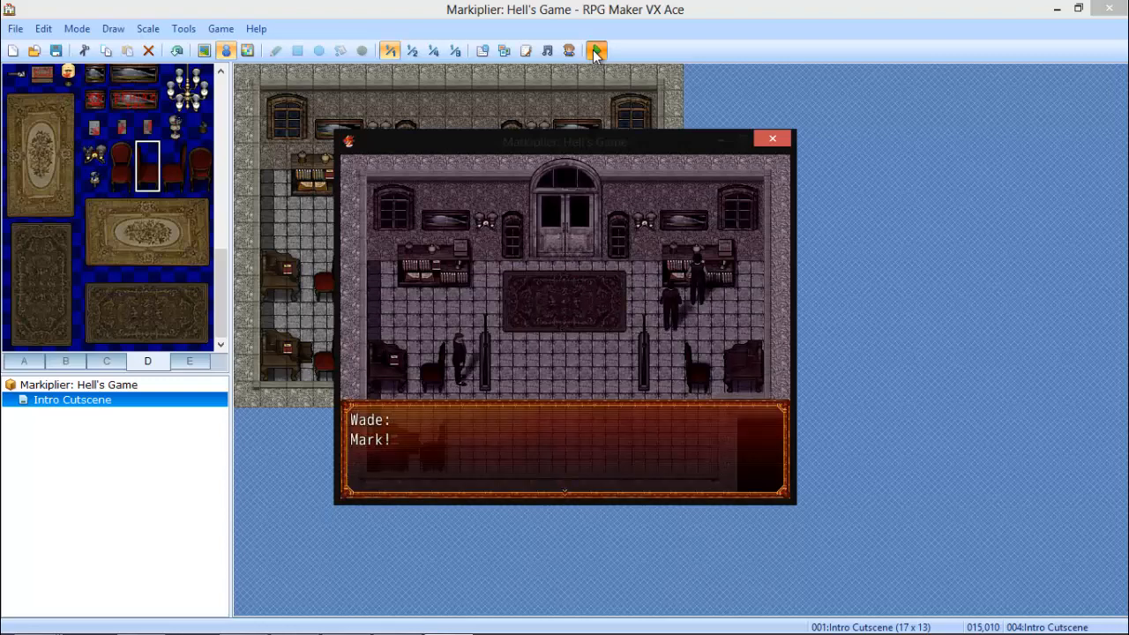
key("Return")
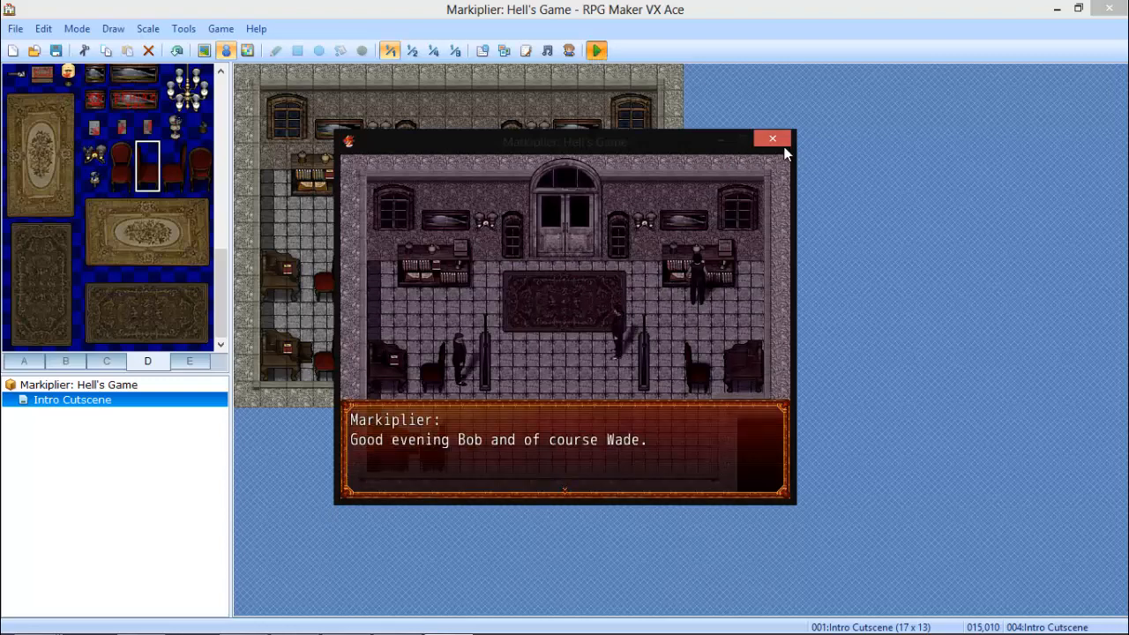
left_click(782, 144)
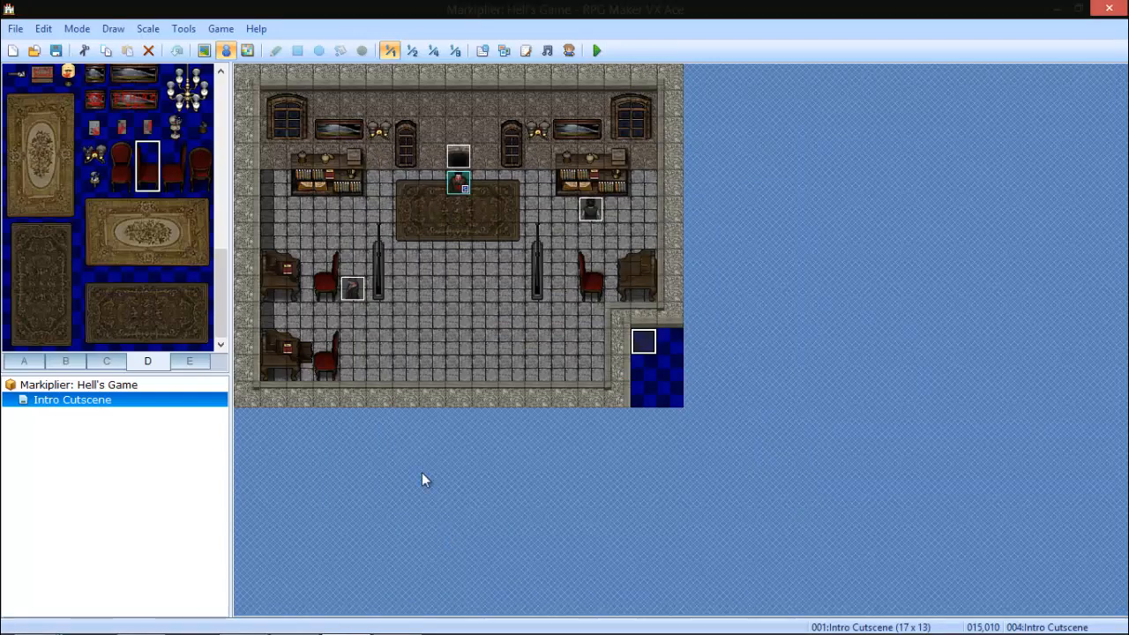
Review the settings of the Wade and Bob events on the map, closing each without editing.
double_click(591, 210)
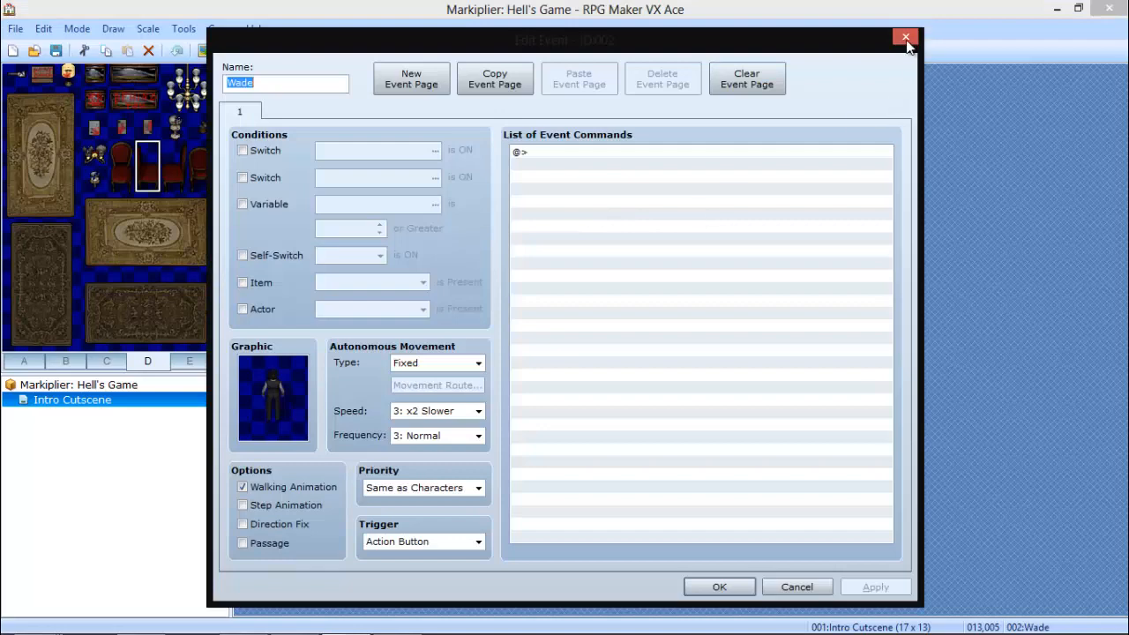
left_click(906, 39)
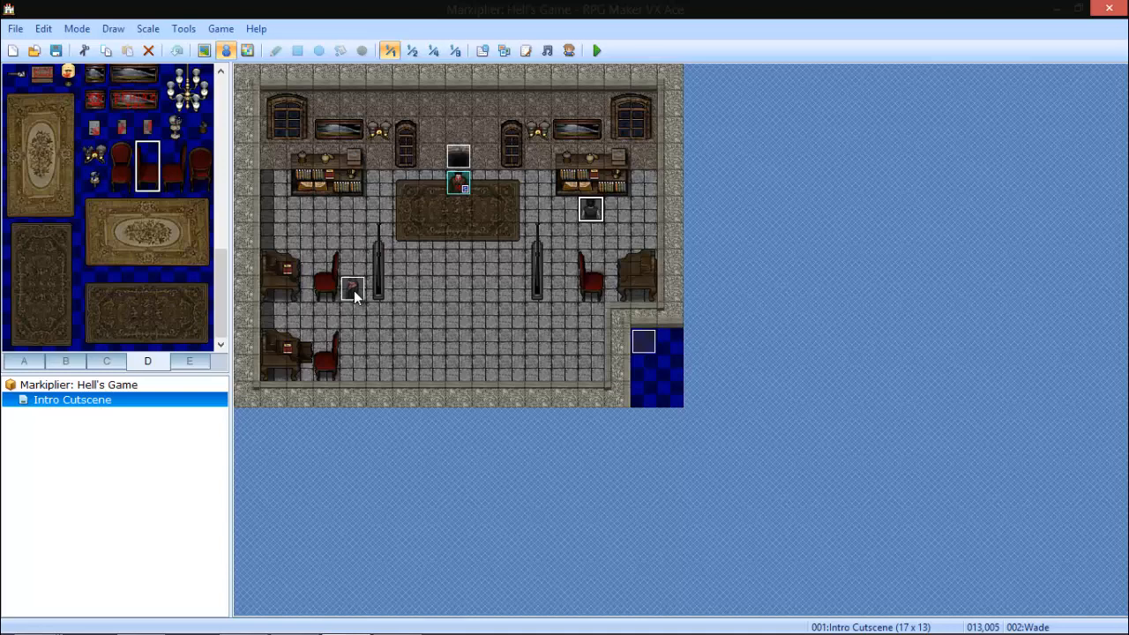
double_click(354, 291)
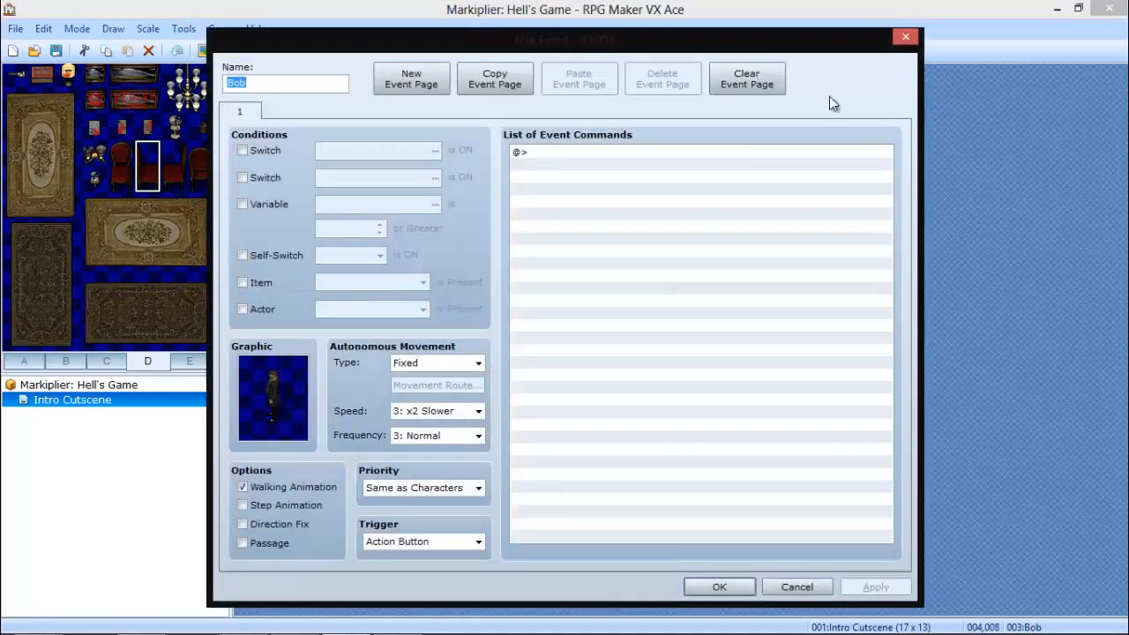
left_click(904, 36)
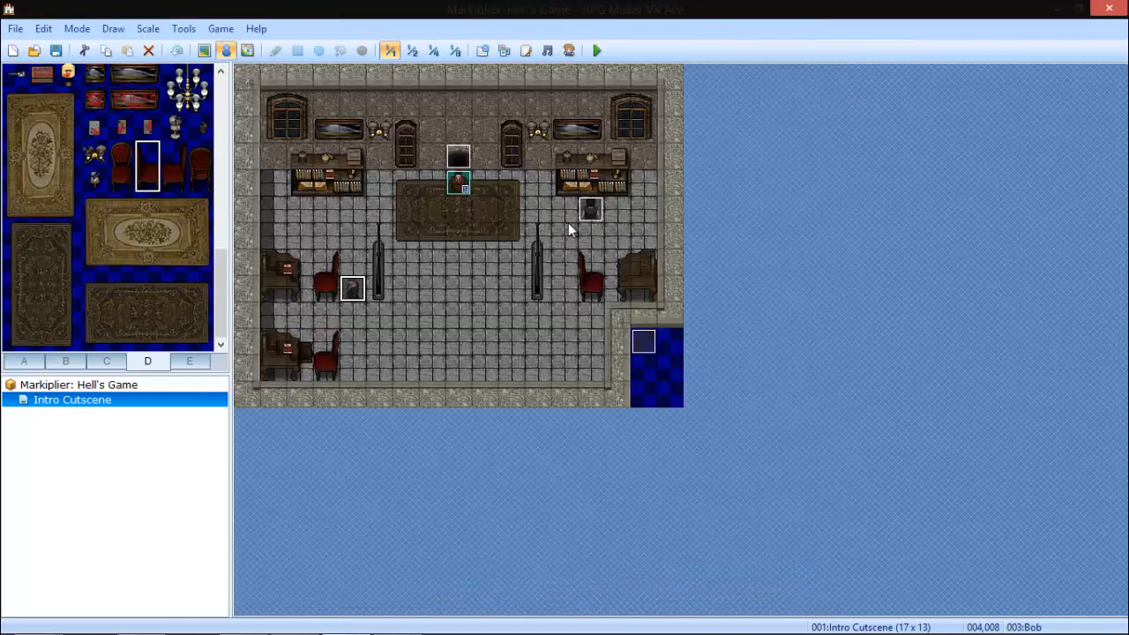
In the Intro Cutscene event, reassign the movement route of four Move Rights and a Turn Up from Player to Bob.
double_click(645, 342)
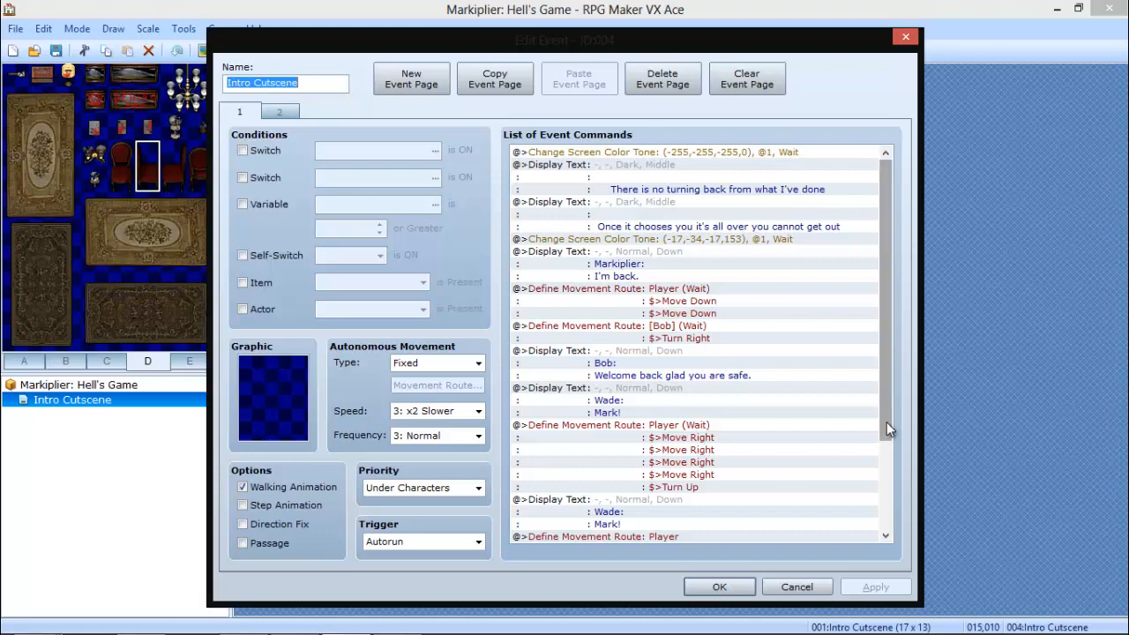
scroll(872, 521, "down", 4)
double_click(694, 300)
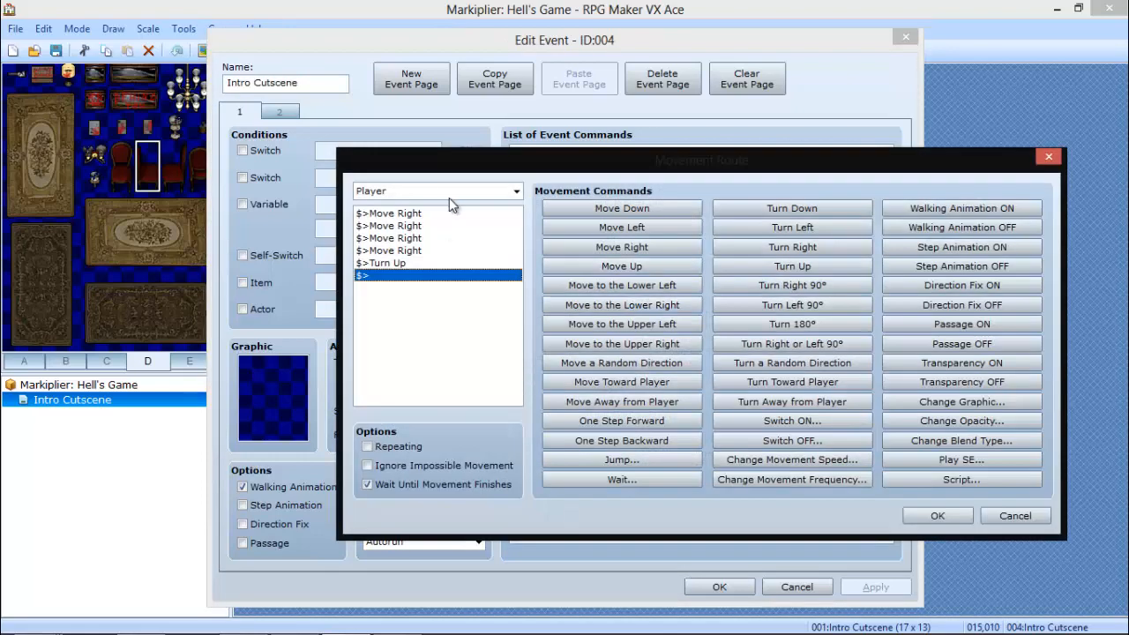
left_click(449, 198)
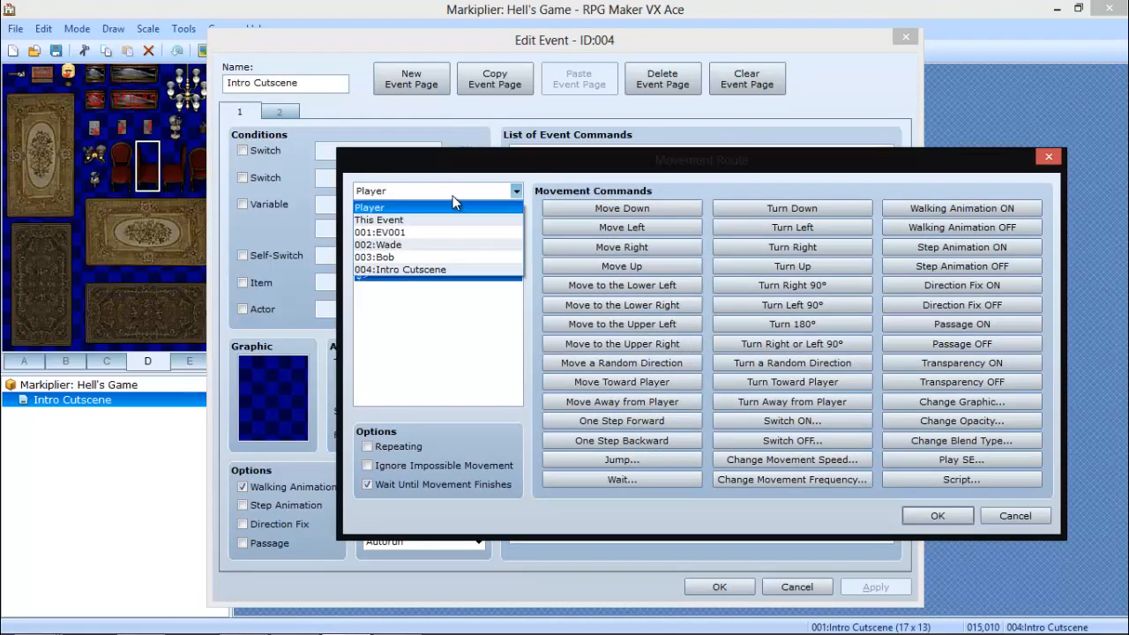
left_click(439, 256)
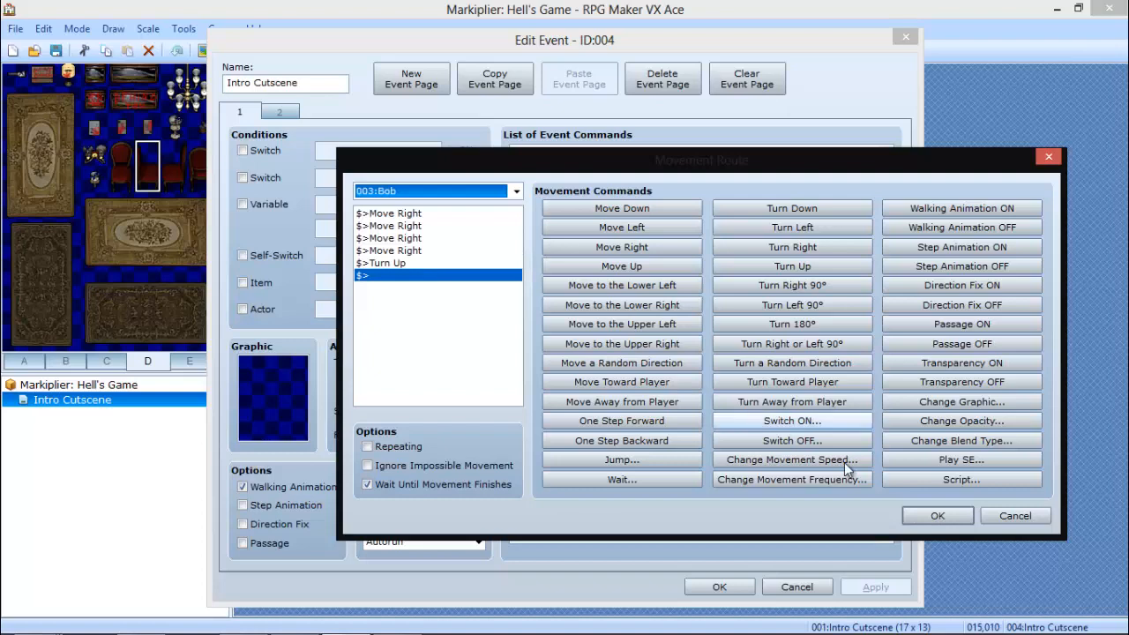
left_click(938, 515)
Reassign the movement route before Markiplier's "Good evening" line to Wade, and save the Intro Cutscene event.
double_click(711, 413)
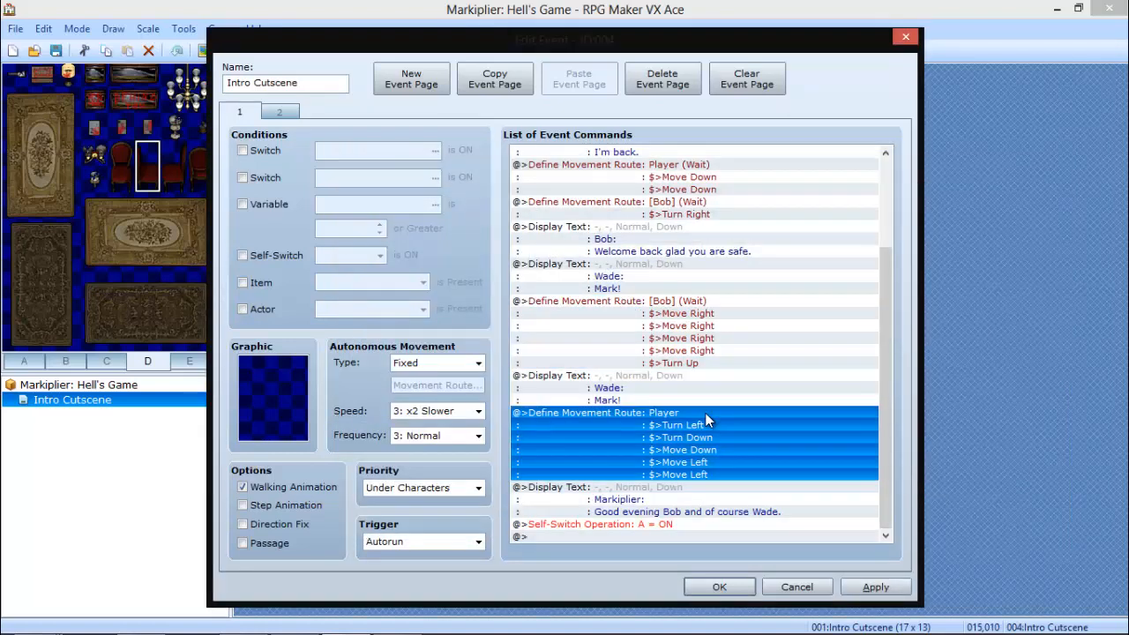
left_click(516, 190)
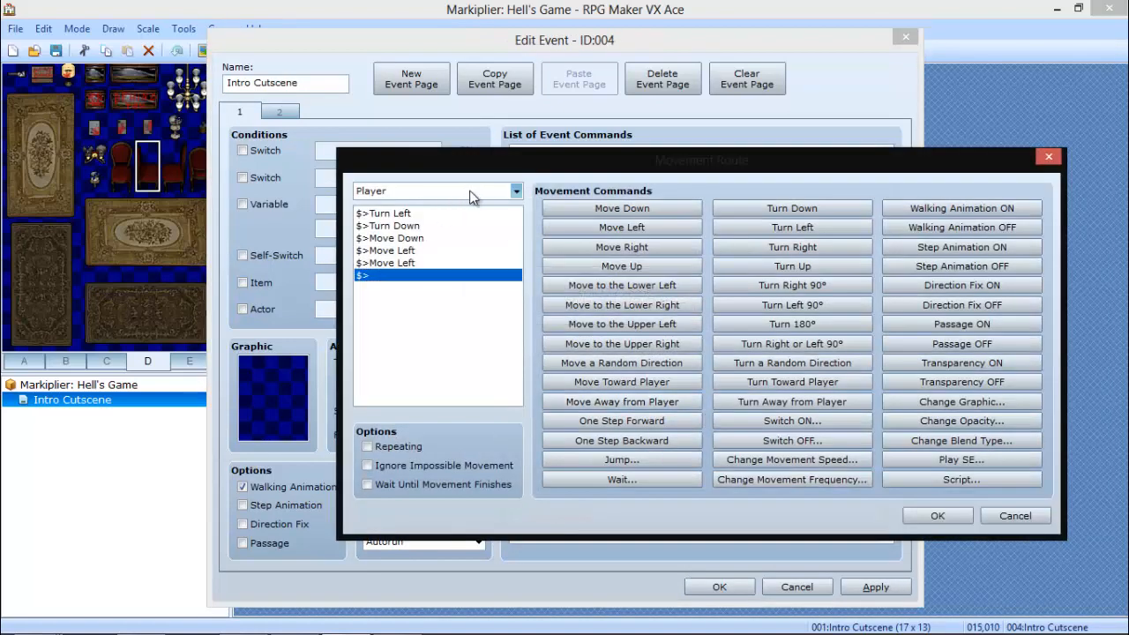
left_click(454, 245)
left_click(938, 516)
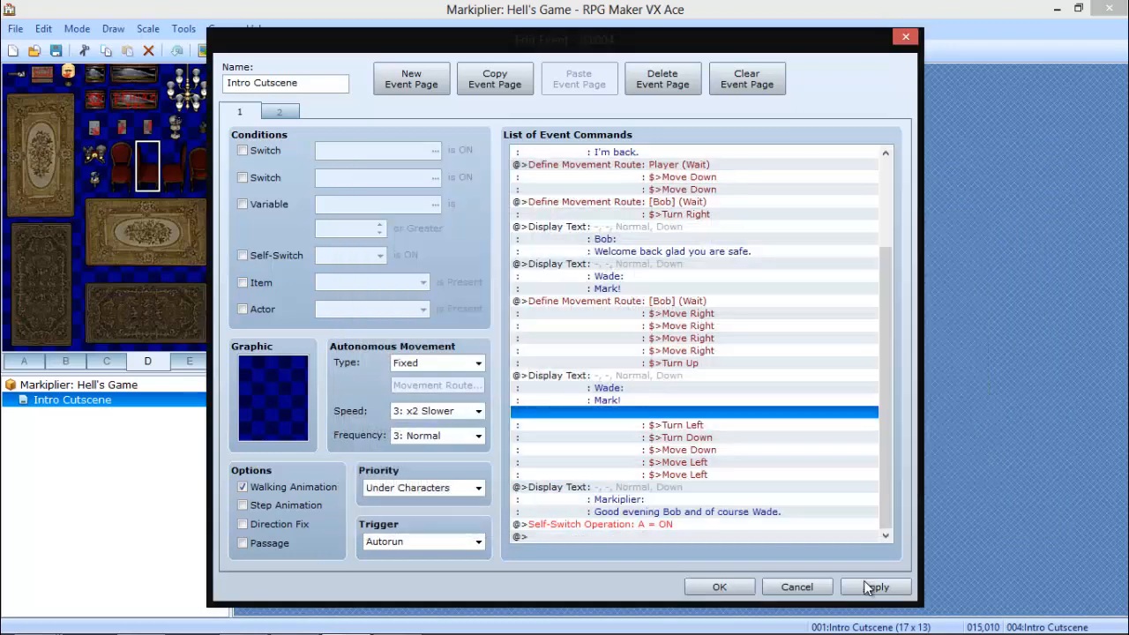
left_click(746, 587)
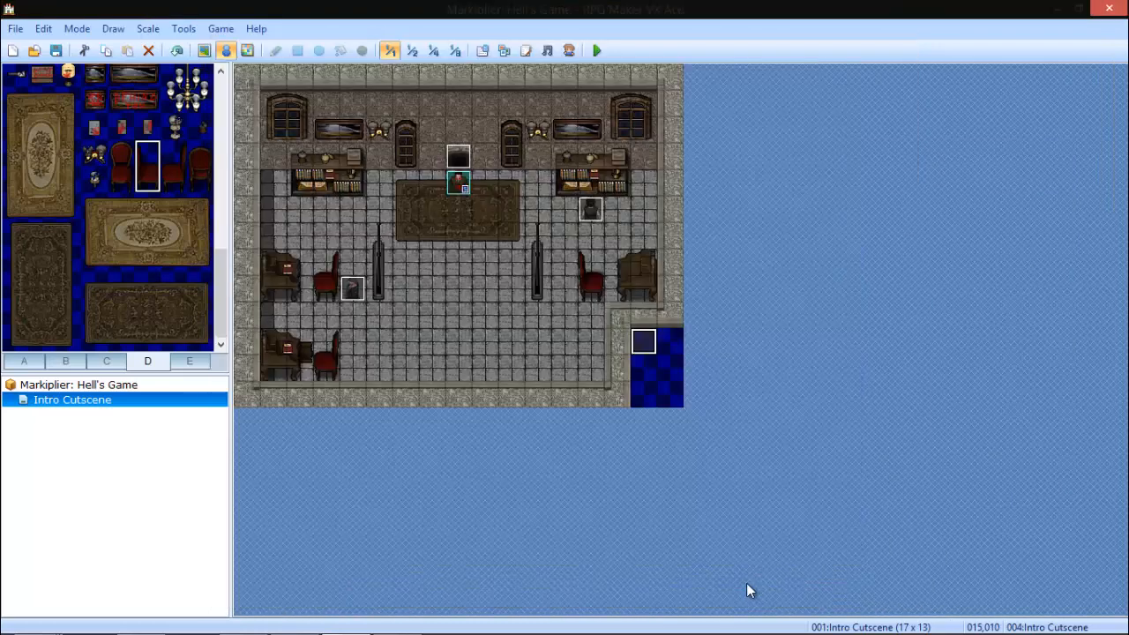
Playtest a new game, advance through the whole intro cutscene past Markiplier's "Good evening" line, and close the game.
left_click(597, 51)
key("Return")
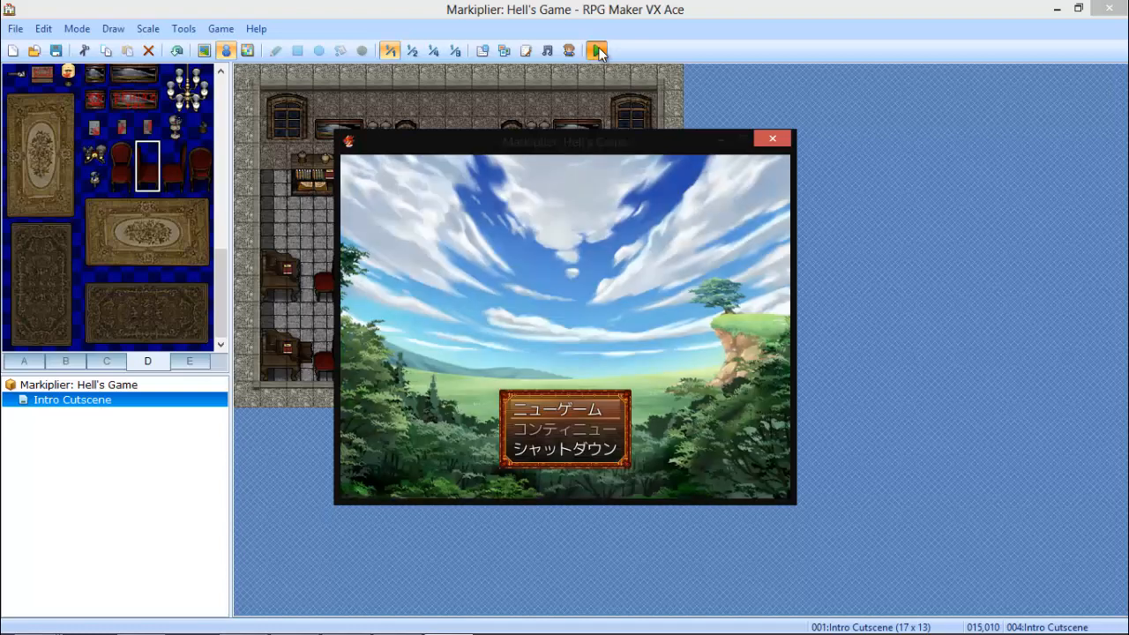
key("Return")
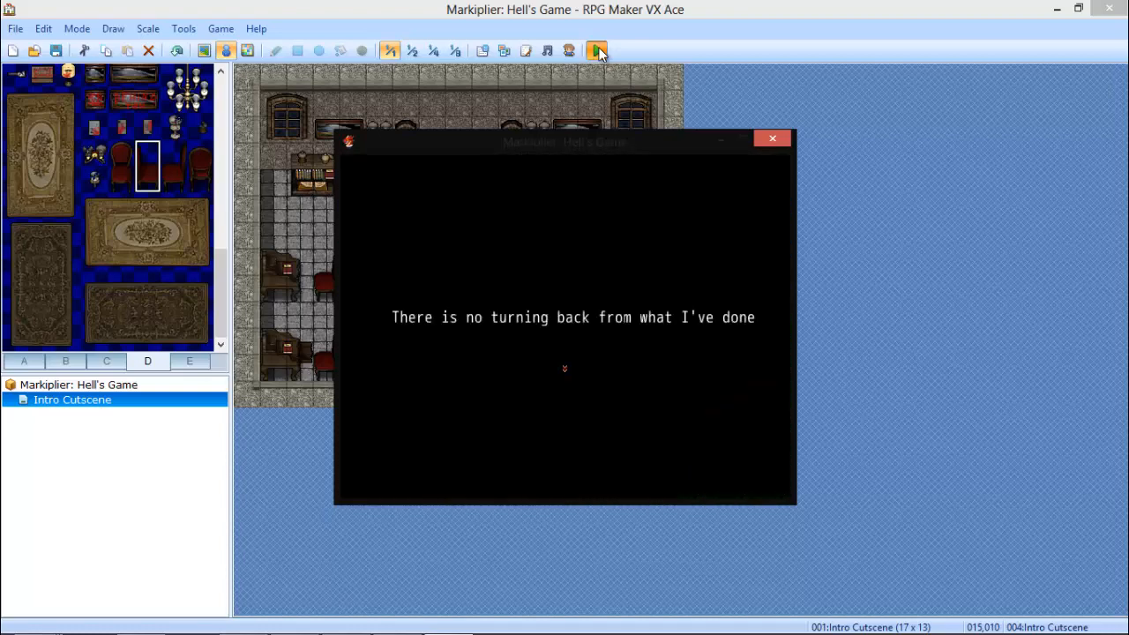
key("Return")
key("Return")
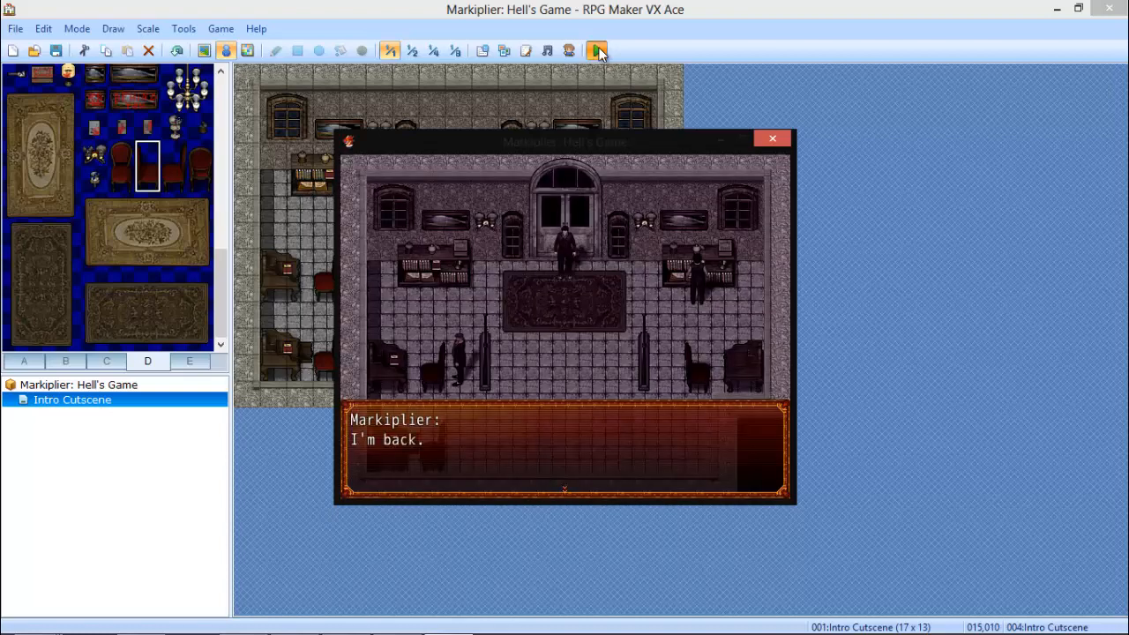
key("Return")
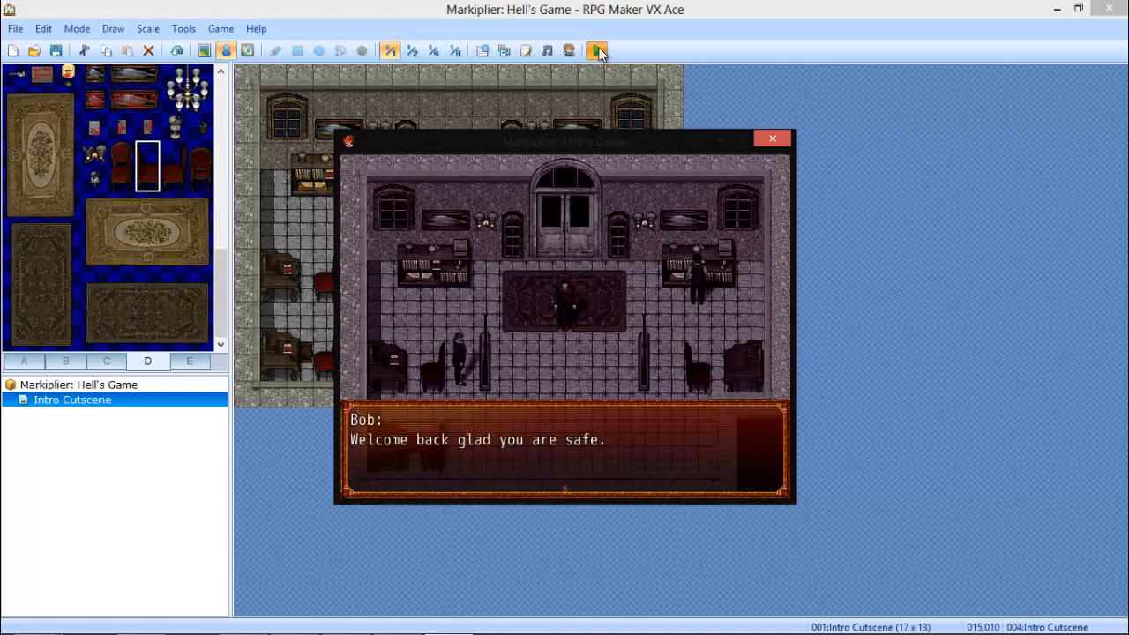
key("Return")
key("Return")
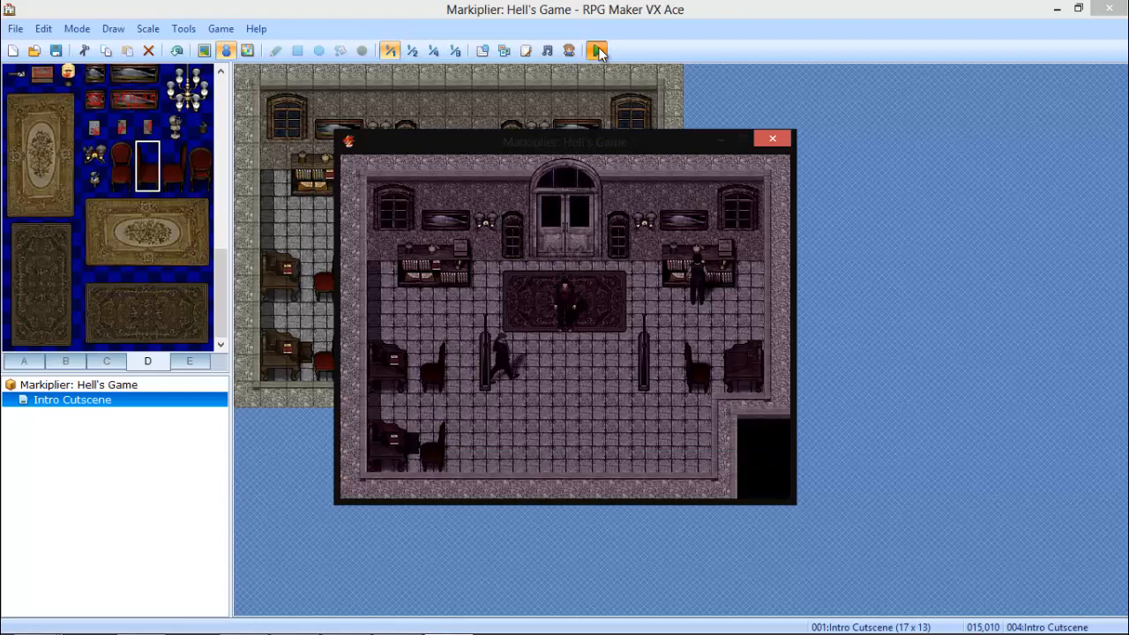
key("Return")
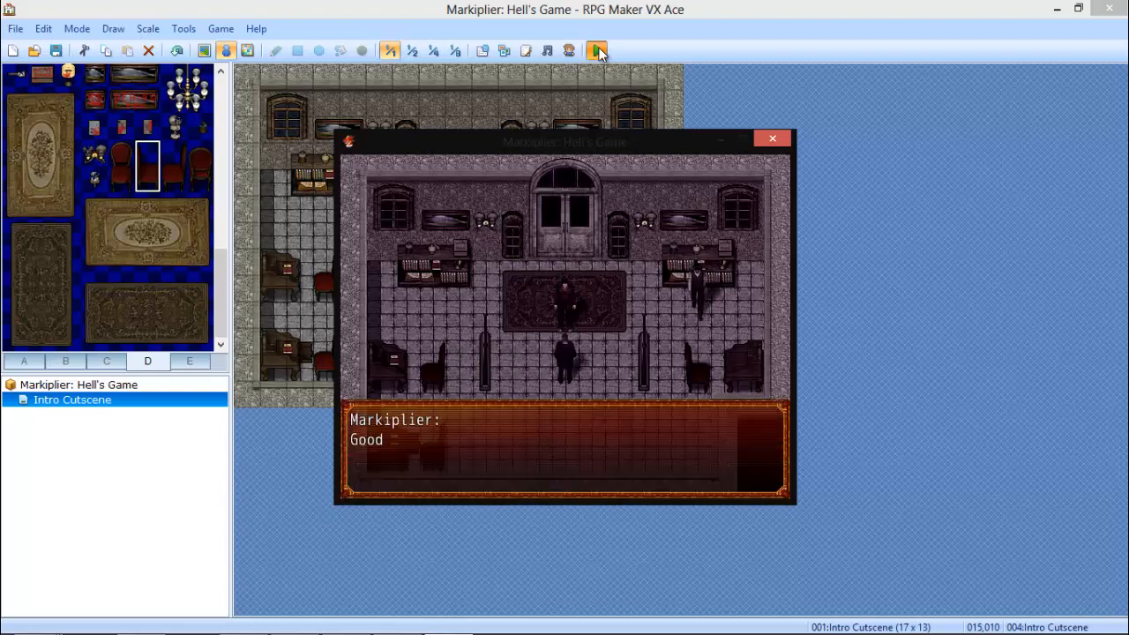
key("Return")
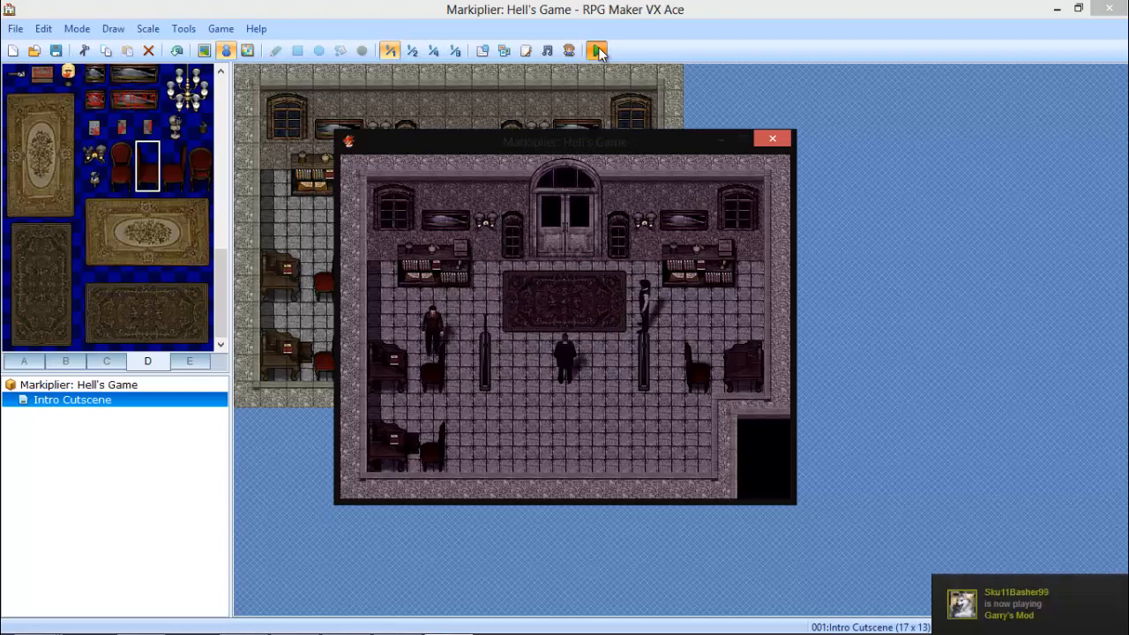
left_click(773, 140)
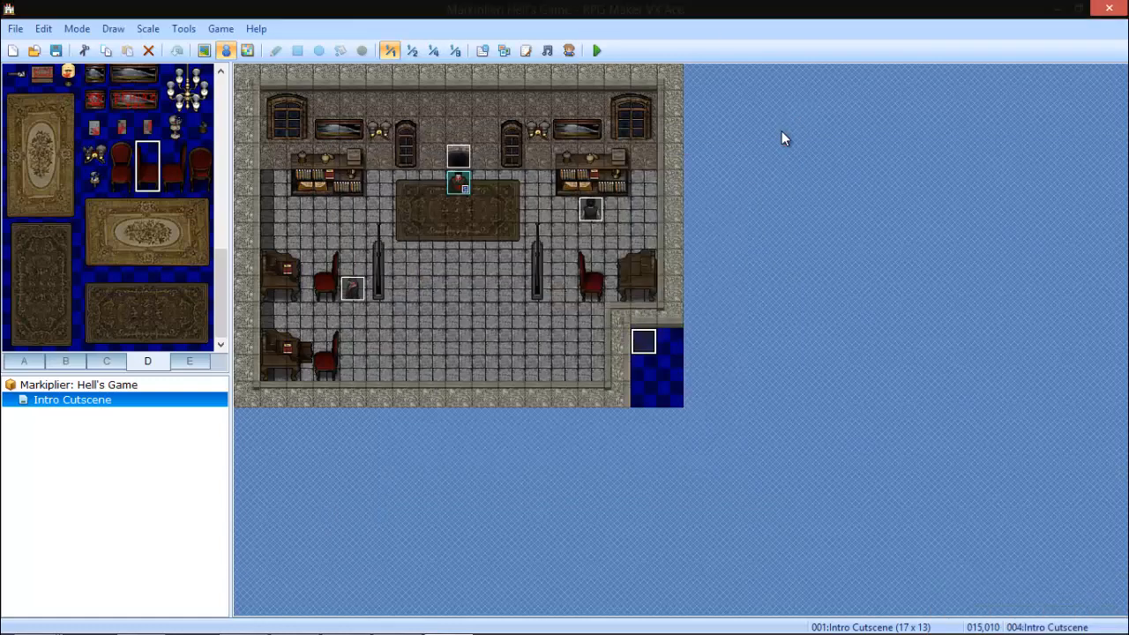
mouse_move(395, 623)
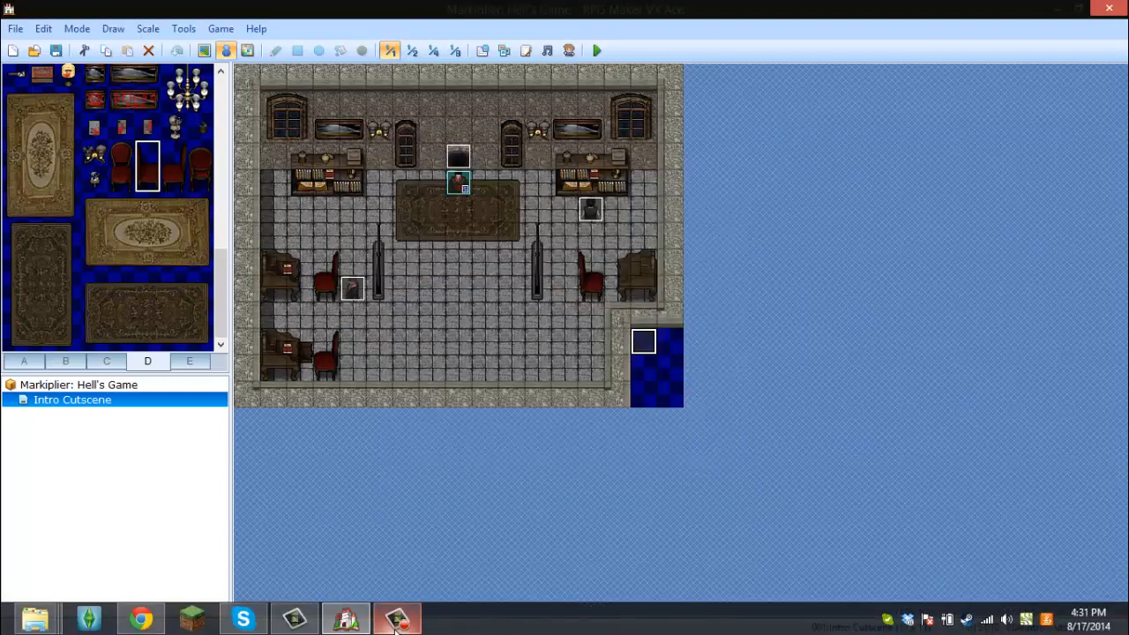